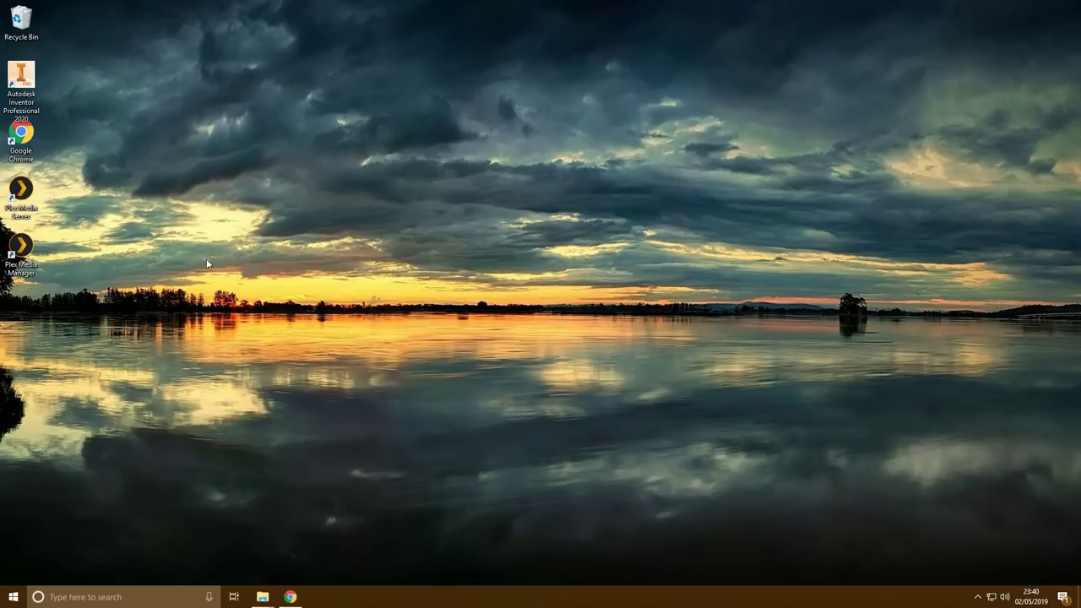
Start a browser download of Vault Basic - Client 2020 from the Inventor Professional downloads
{"action": "left_click", "coordinate": [37, 94]}
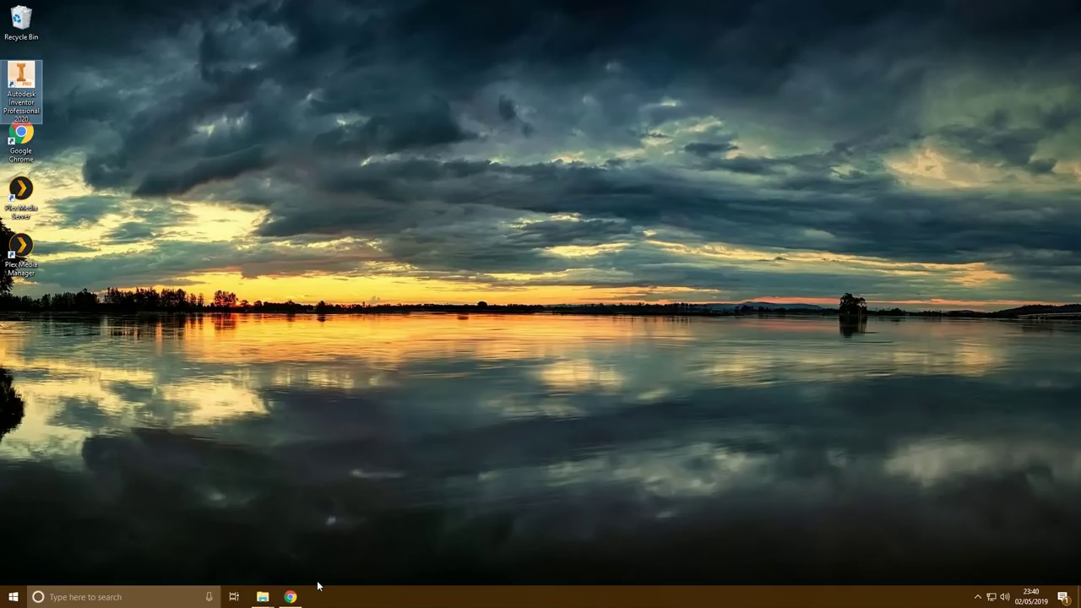
{"action": "mouse_move", "coordinate": [294, 599]}
{"action": "left_click", "coordinate": [290, 597]}
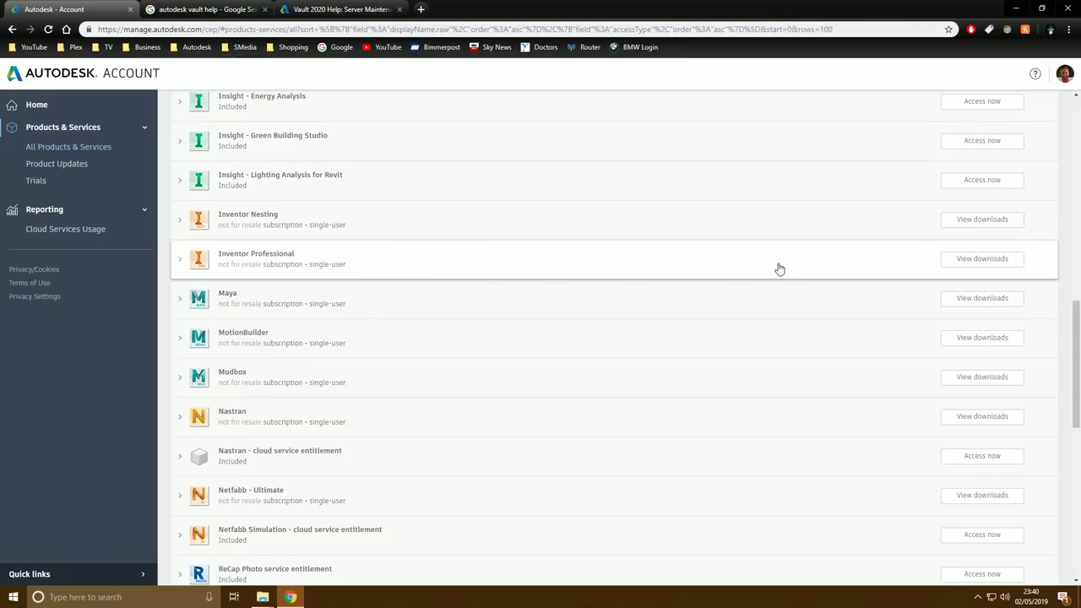
{"action": "left_click", "coordinate": [988, 259]}
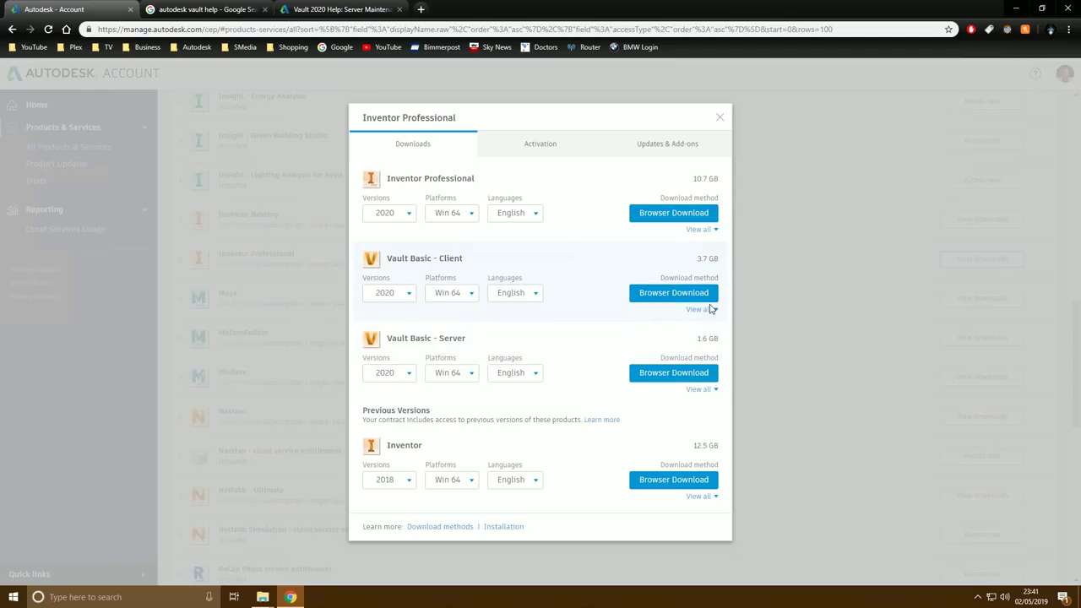
{"action": "left_click", "coordinate": [706, 311]}
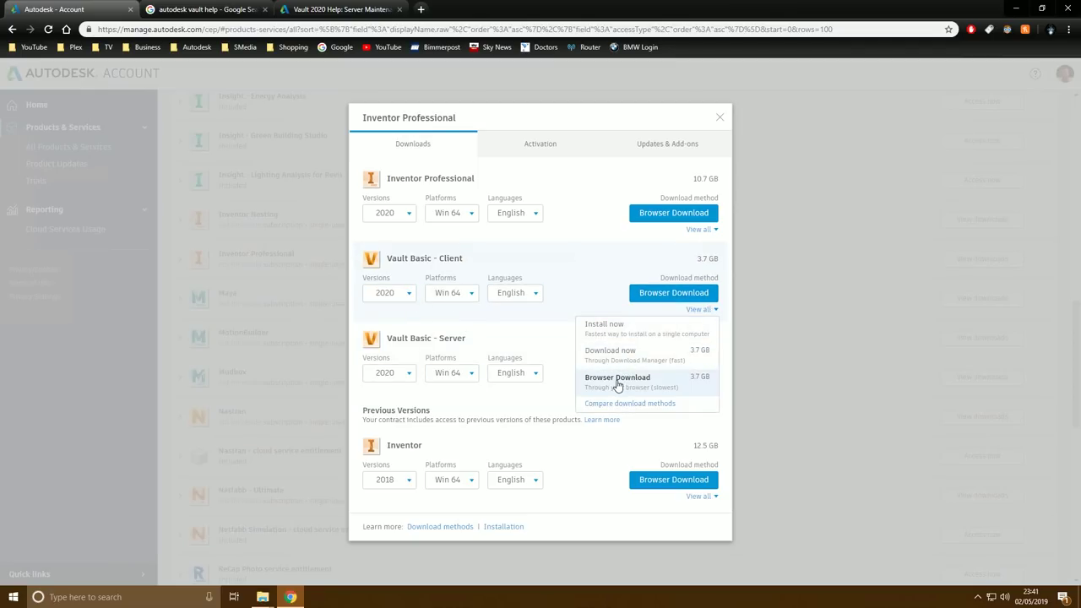
{"action": "left_click", "coordinate": [628, 384]}
{"action": "left_click", "coordinate": [658, 297]}
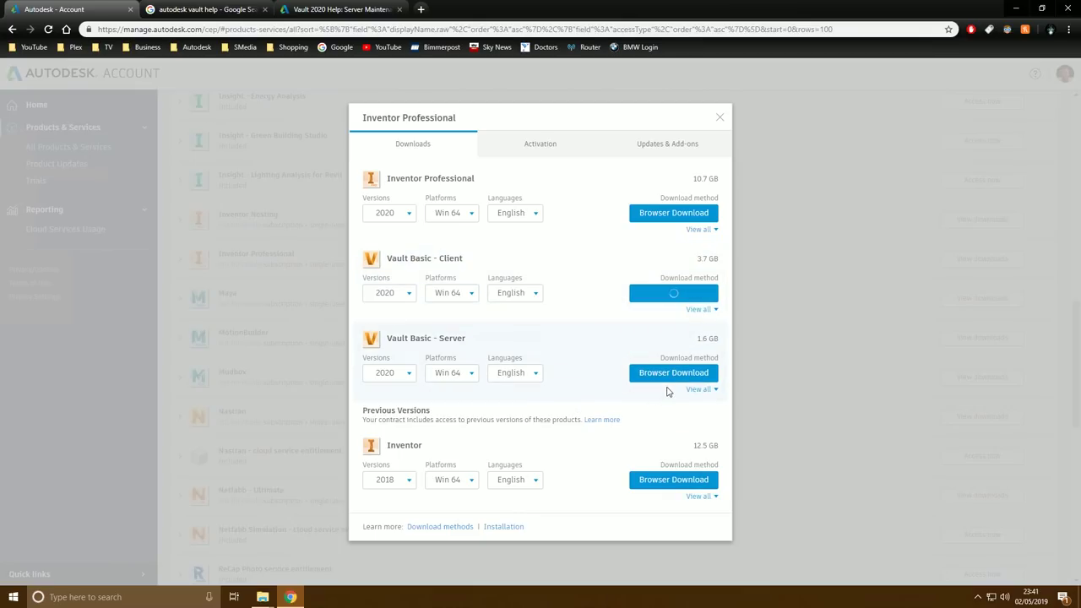
{"action": "left_click", "coordinate": [556, 361]}
{"action": "left_click", "coordinate": [720, 117]}
Run VBS2020_ENU_64bit_dlm.sfx.exe, cancel extracting it to C:\Autodesk, and switch to Local Disk (C:)
{"action": "mouse_move", "coordinate": [263, 597]}
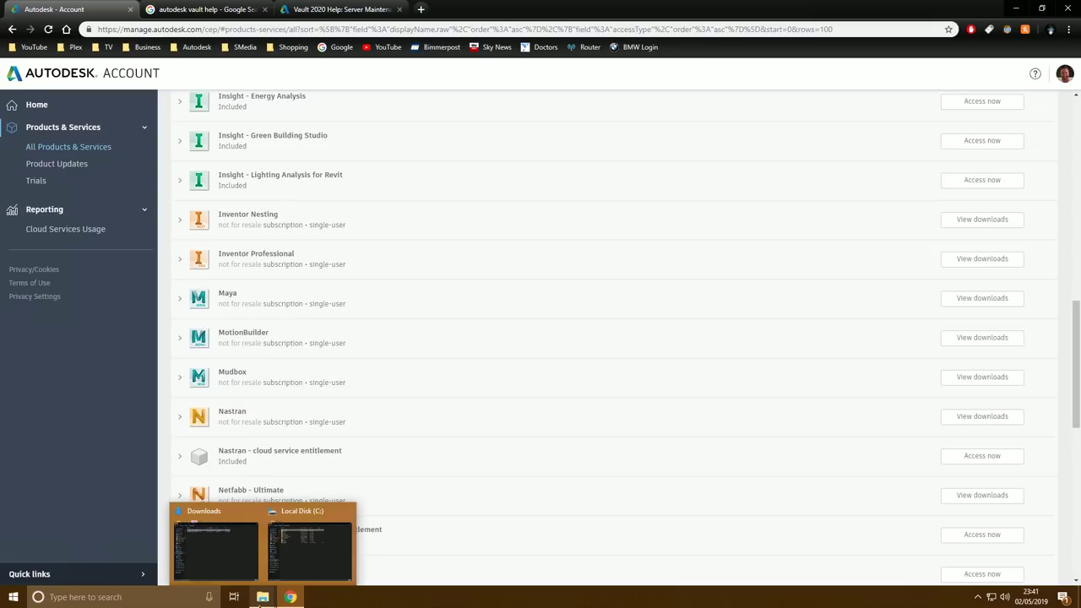
{"action": "left_click", "coordinate": [223, 549]}
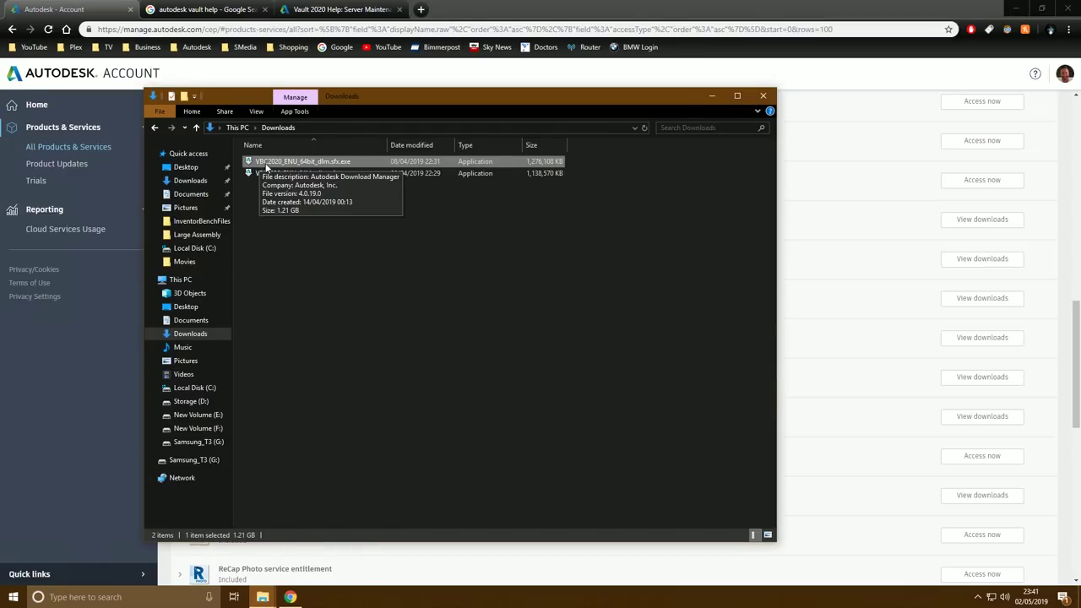
{"action": "left_click", "coordinate": [262, 174]}
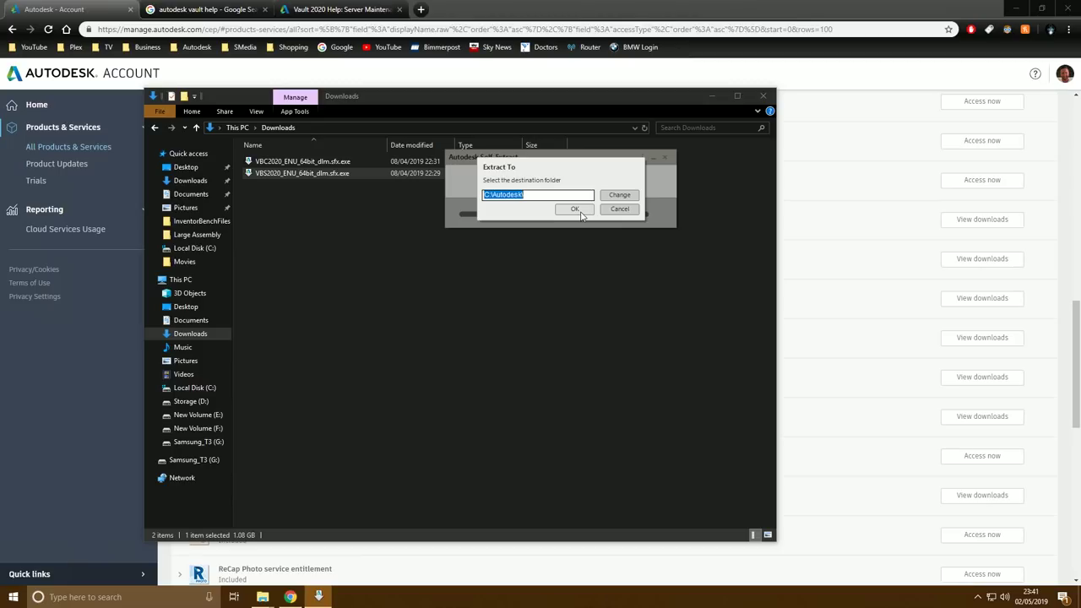
{"action": "left_click", "coordinate": [541, 195]}
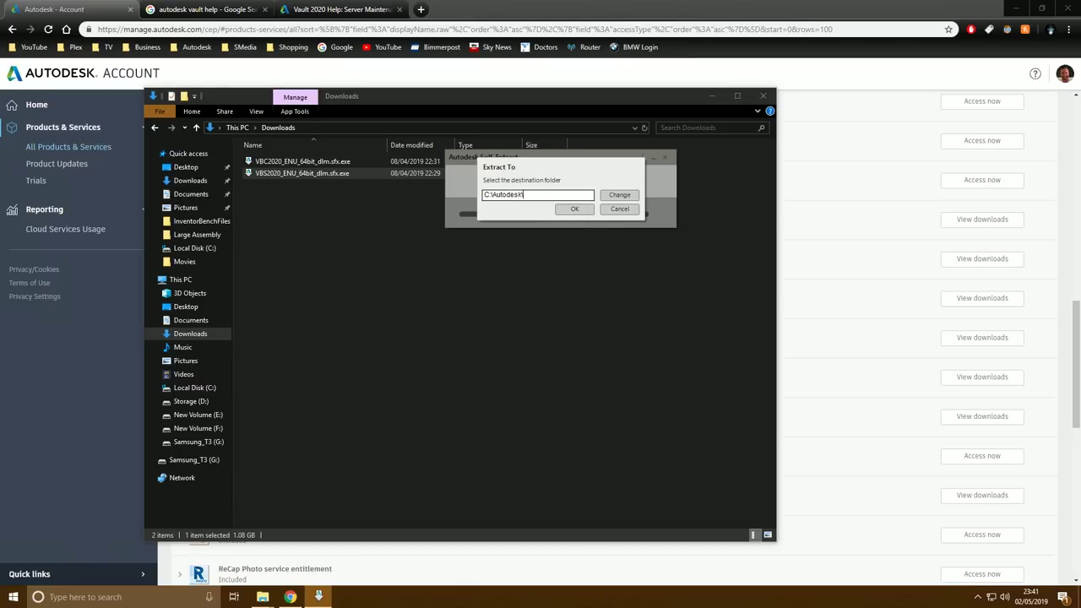
{"action": "left_click_drag", "start_coordinate": [521, 195], "coordinate": [416, 205]}
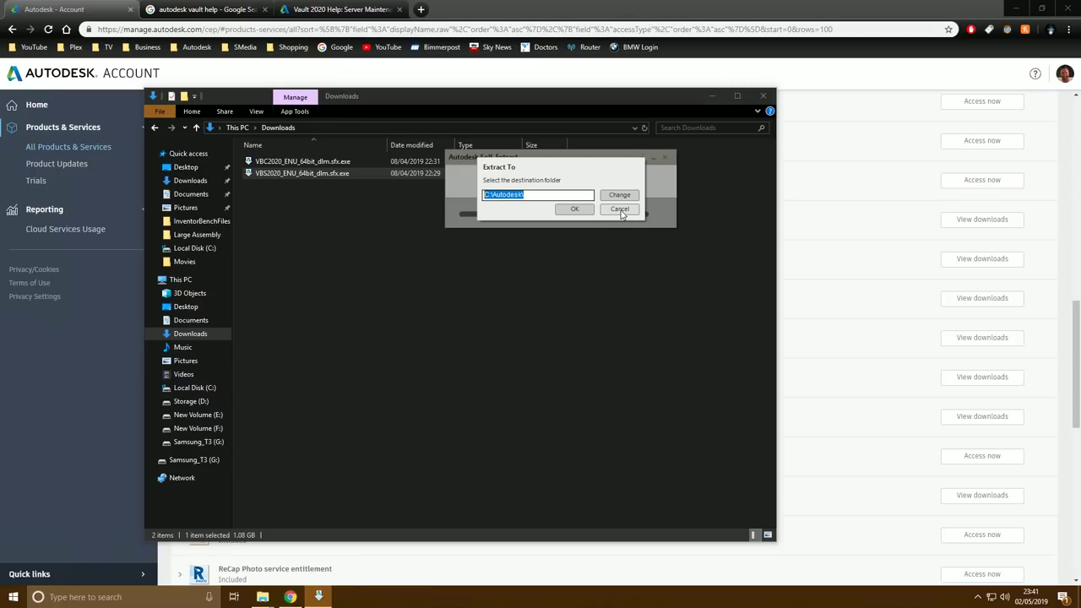
{"action": "left_click", "coordinate": [619, 209]}
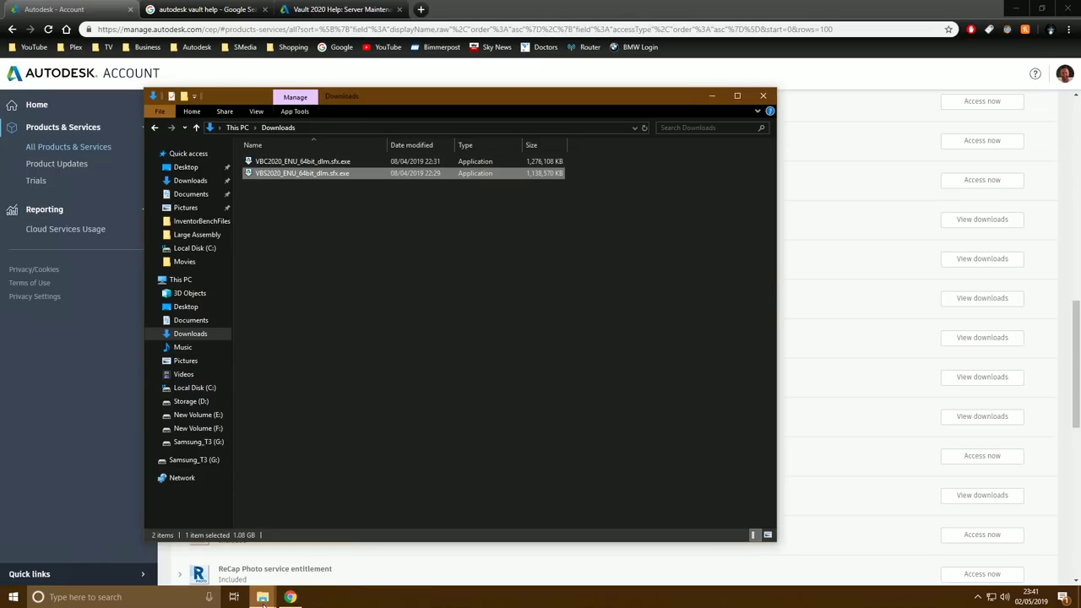
{"action": "mouse_move", "coordinate": [262, 597]}
{"action": "left_click", "coordinate": [300, 557]}
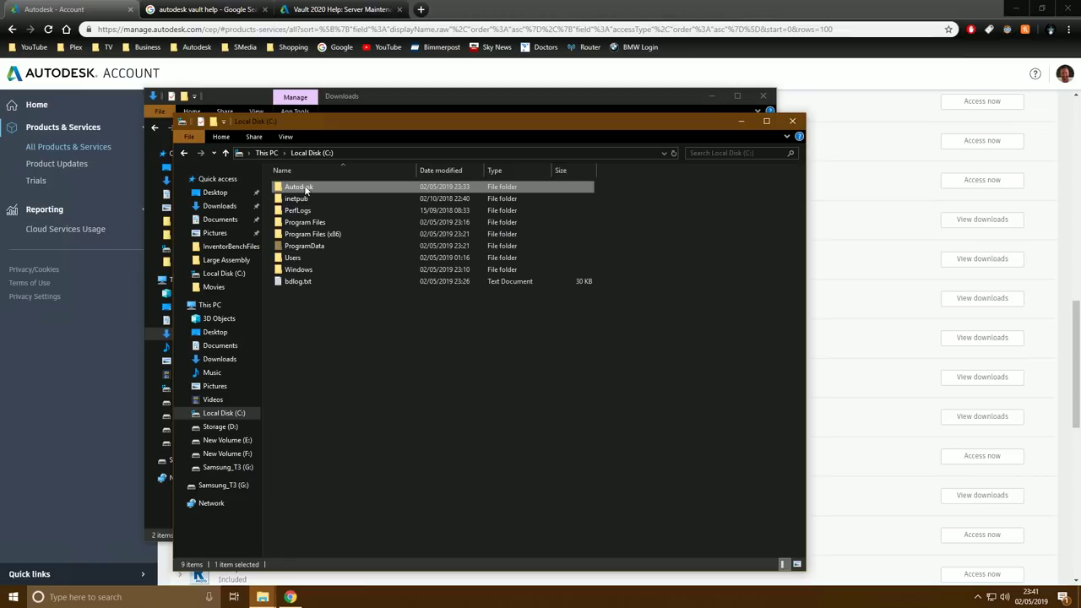
Open C:\Autodesk\VBS2020_ENU_64bit_dlm to show the extracted Setup.exe and support files
{"action": "double_click", "coordinate": [304, 187]}
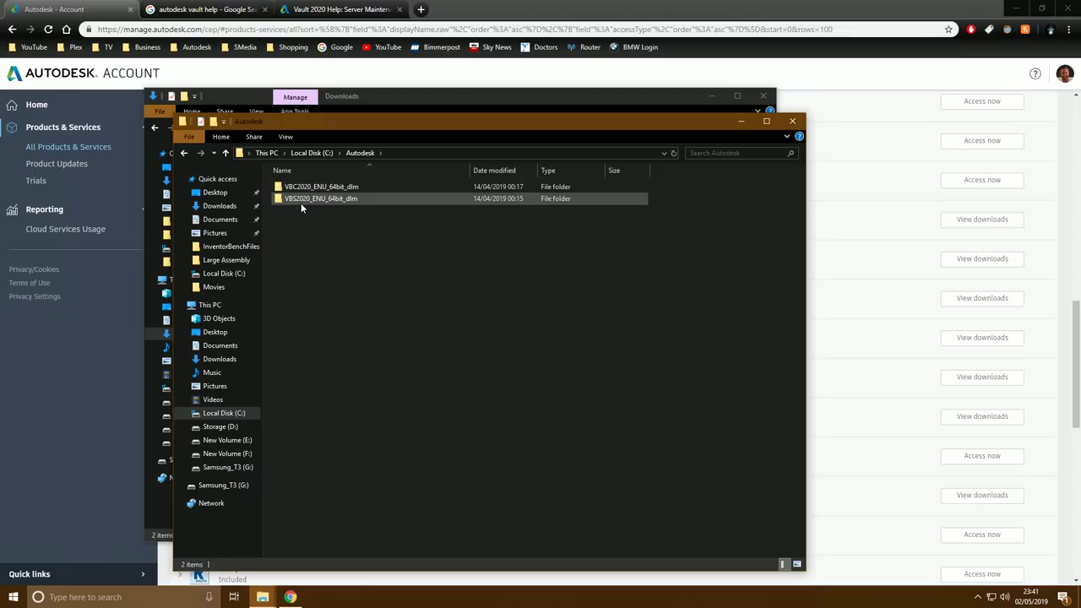
{"action": "double_click", "coordinate": [301, 200]}
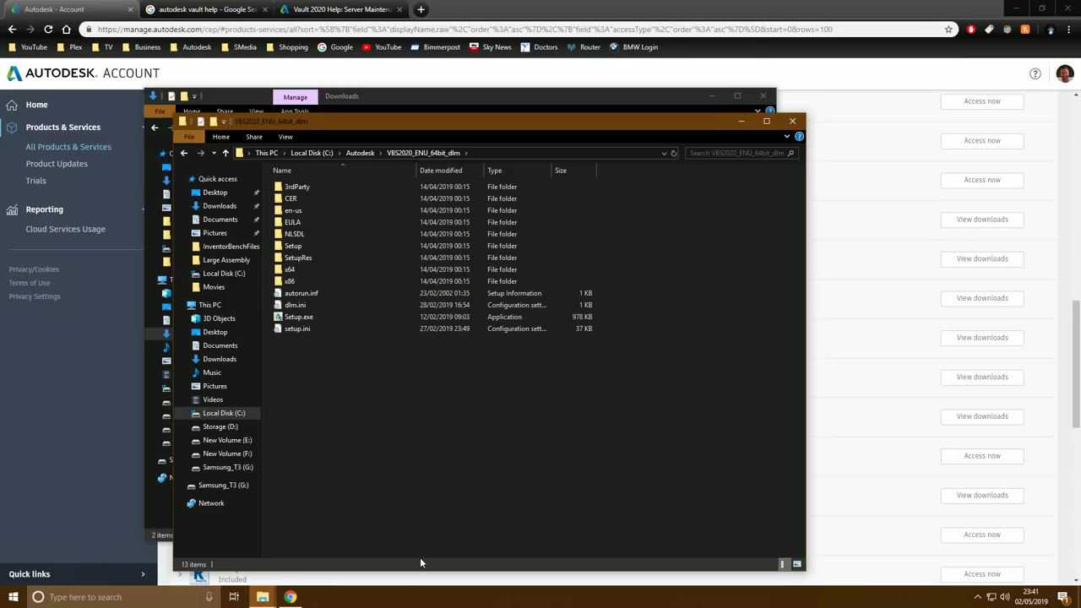
Check the CPU details in Task Manager's Performance view, then close Task Manager
{"action": "right_click", "coordinate": [431, 601]}
{"action": "left_click", "coordinate": [480, 548]}
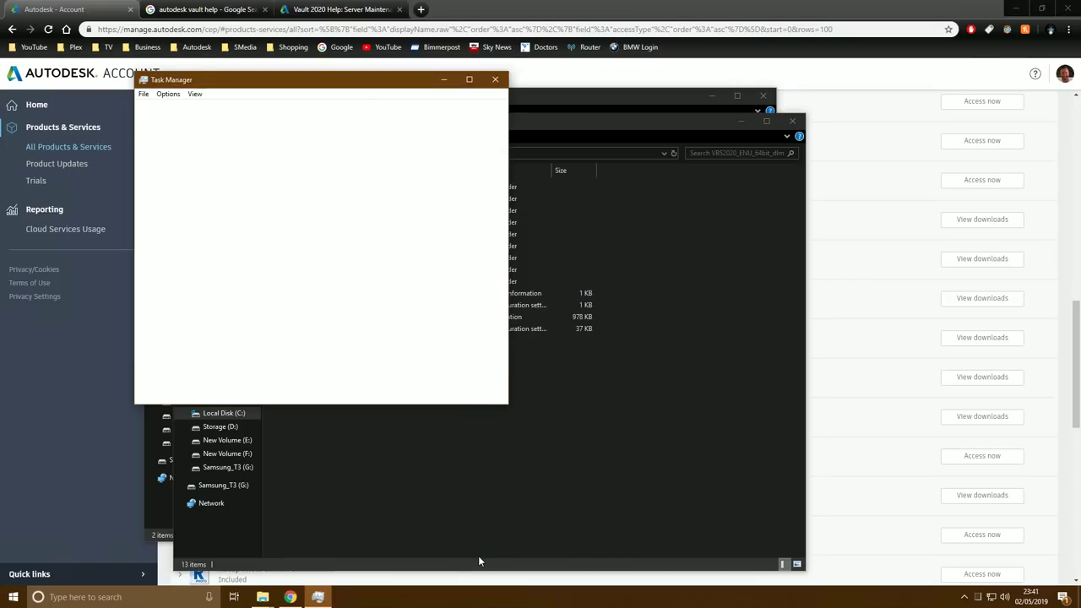
{"action": "left_click", "coordinate": [209, 108]}
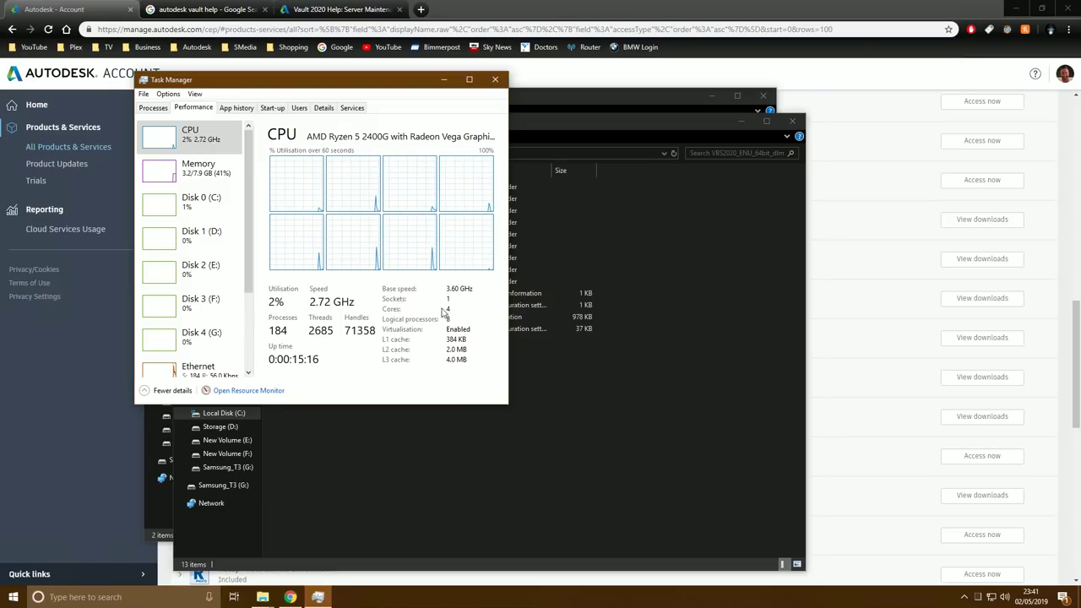
{"action": "key", "text": "alt+F4"}
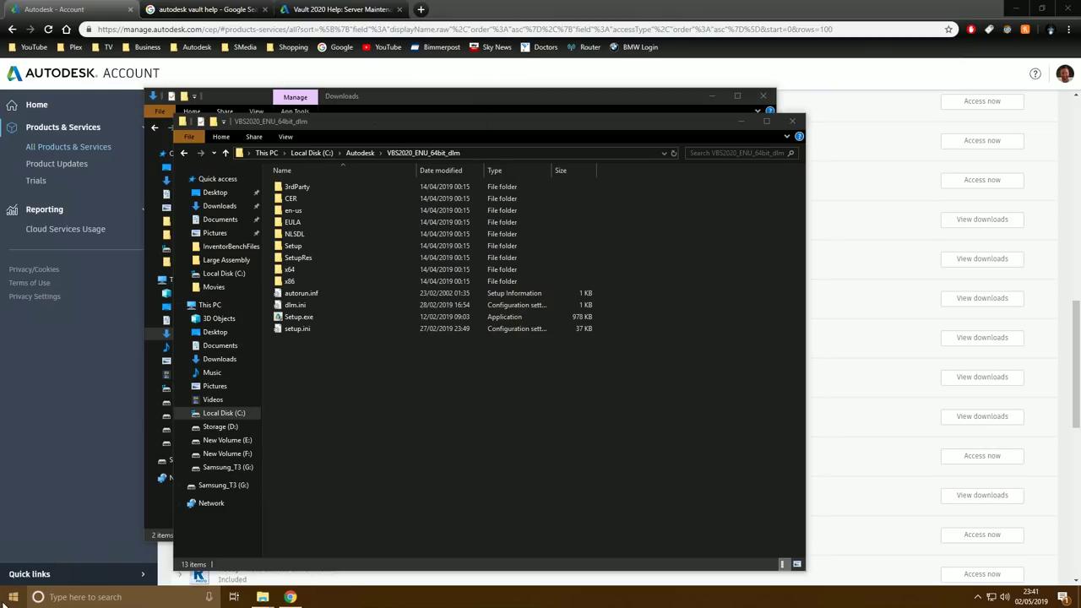
Open Control Panel's Programs and Features list of installed programs
{"action": "left_click", "coordinate": [12, 598]}
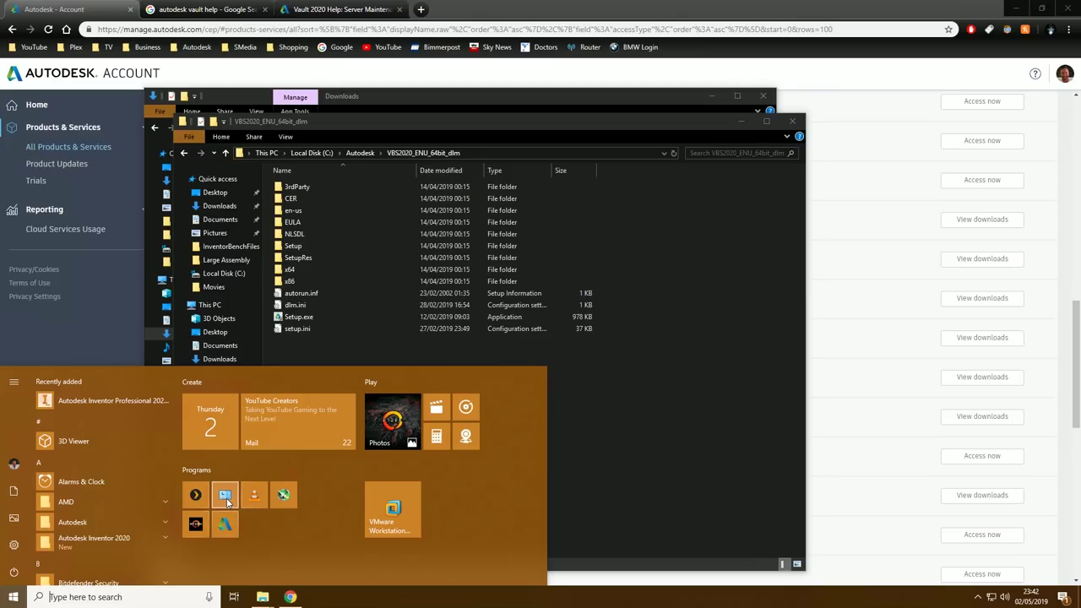
{"action": "left_click", "coordinate": [225, 497]}
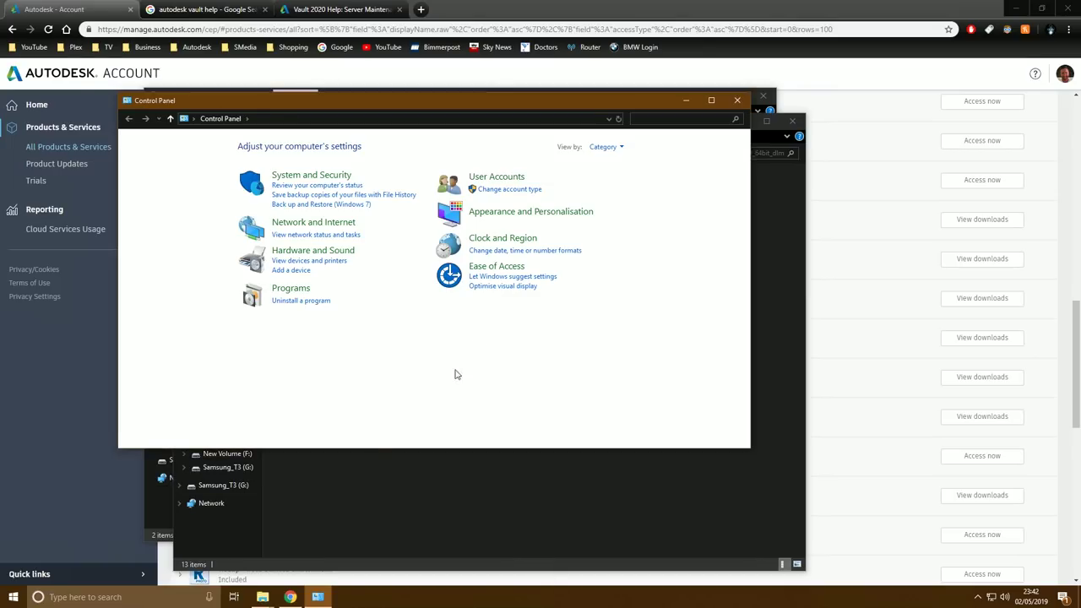
{"action": "left_click", "coordinate": [295, 301]}
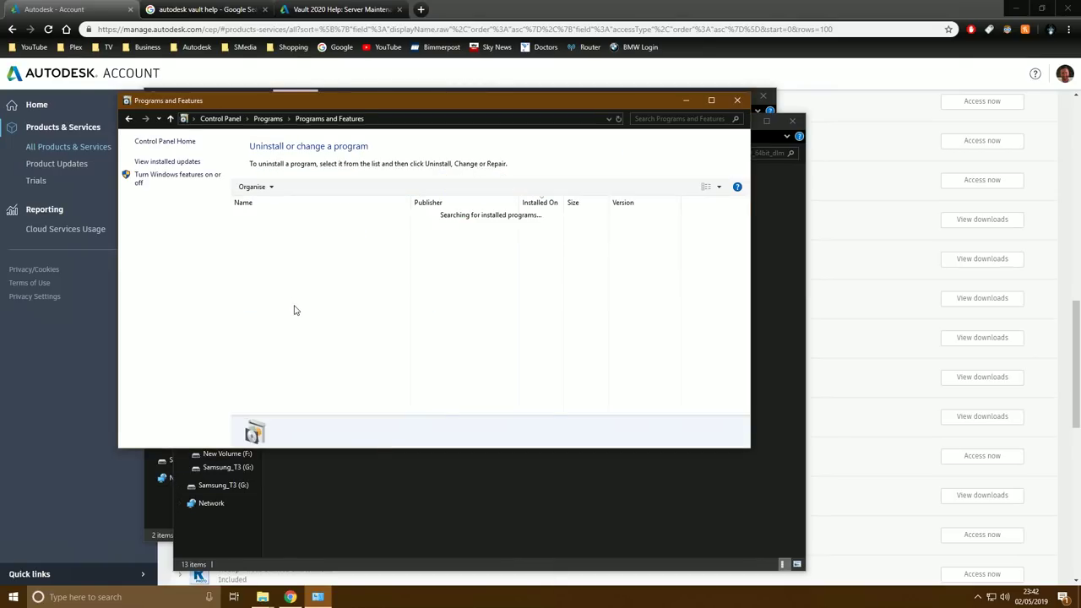
Open Windows Features and enlarge the dialog to show the full feature list
{"action": "left_click", "coordinate": [142, 181]}
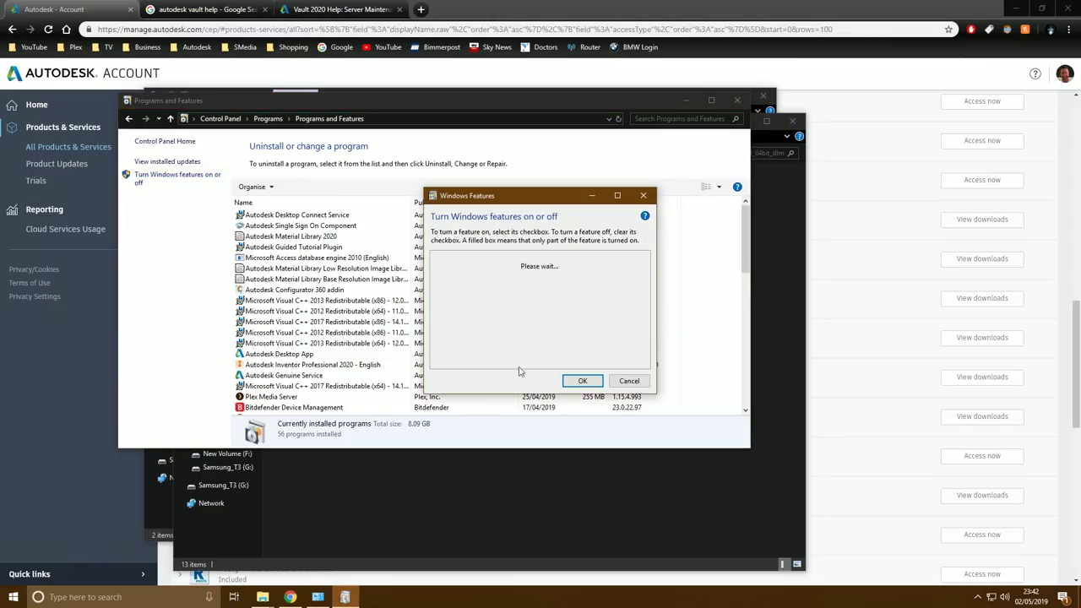
{"action": "left_click_drag", "start_coordinate": [425, 189], "coordinate": [202, 62]}
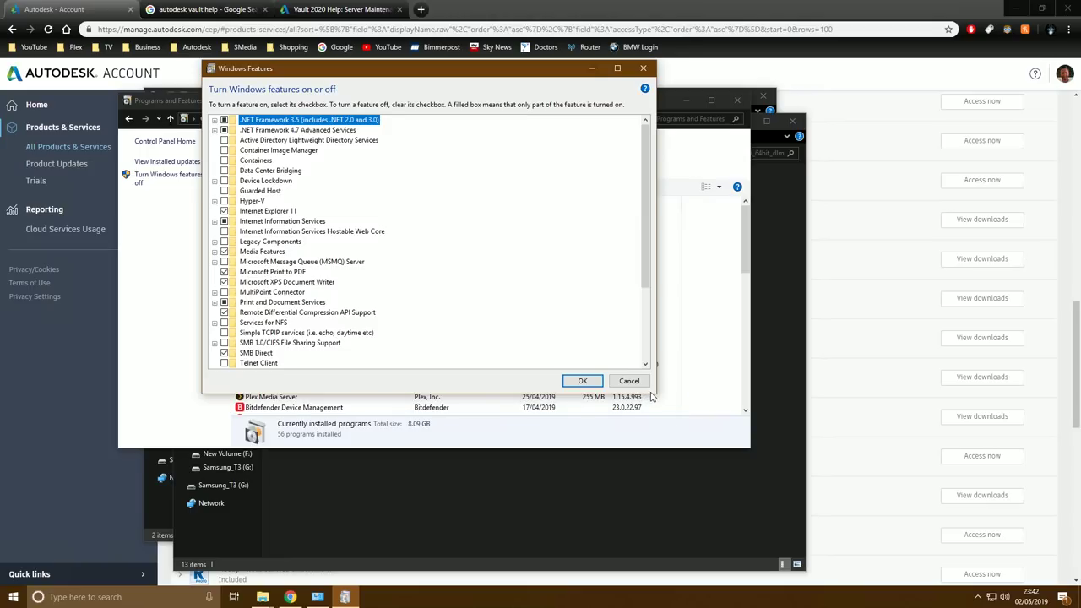
{"action": "left_click_drag", "start_coordinate": [656, 395], "coordinate": [707, 505]}
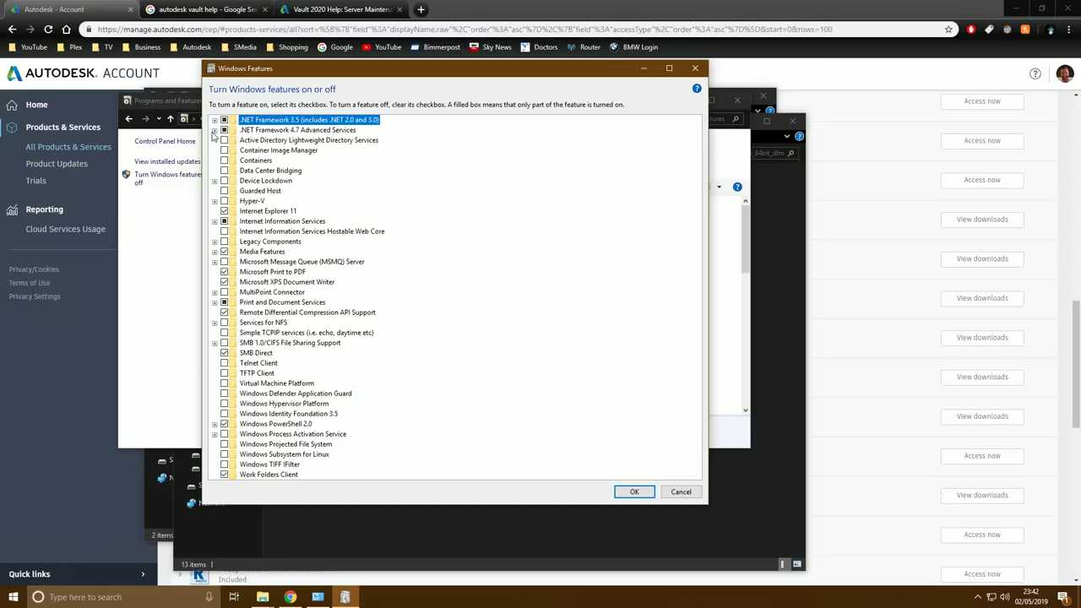
Expand .NET Framework 4.7 Advanced Services, peek at WCF Services, and select Internet Information Services
{"action": "left_click", "coordinate": [215, 131]}
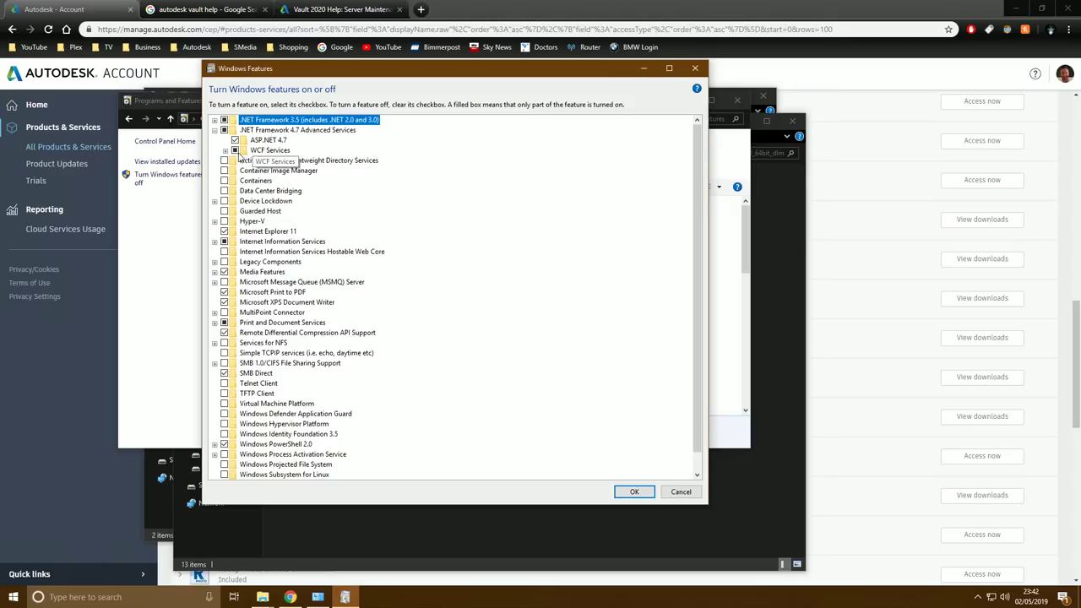
{"action": "left_click", "coordinate": [226, 151]}
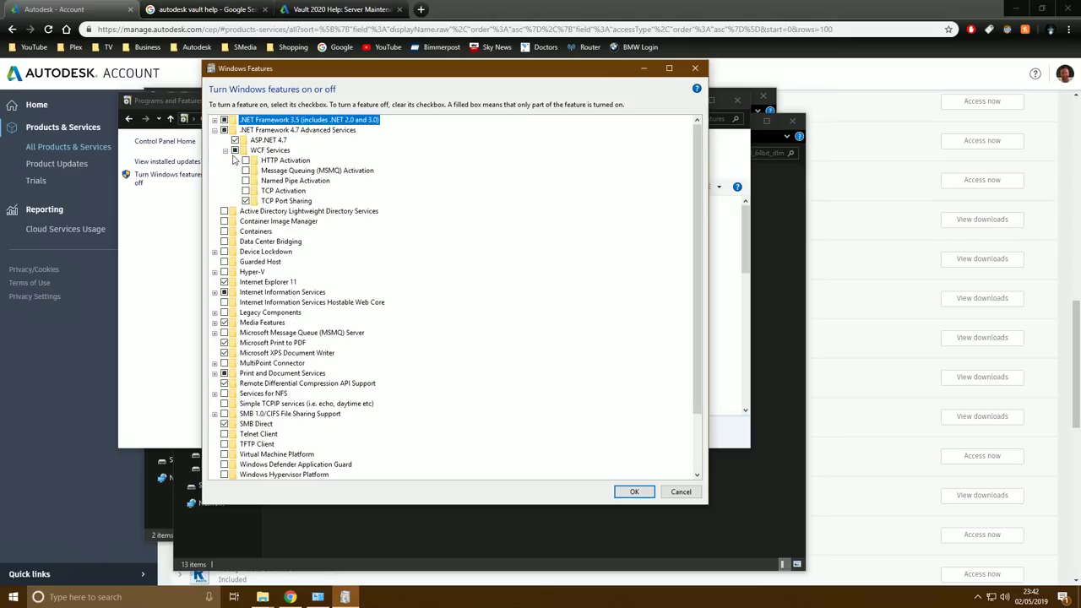
{"action": "left_click", "coordinate": [225, 150]}
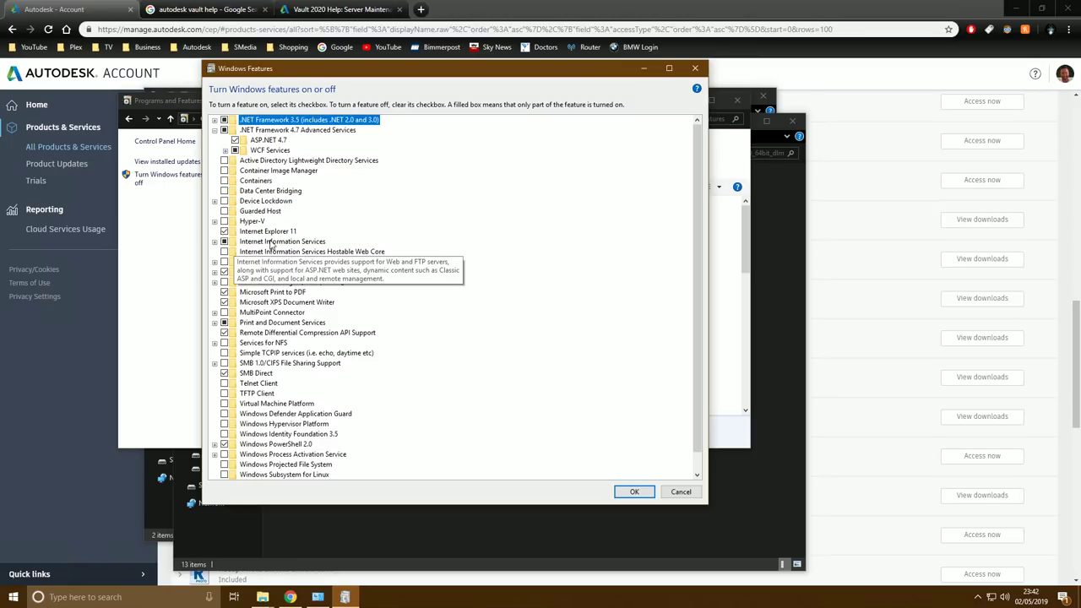
{"action": "left_click", "coordinate": [216, 244]}
Expand IIS, Web Management Tools, IIS 6 Management Compatibility, World Wide Web Services and Application Development
{"action": "left_click", "coordinate": [215, 243]}
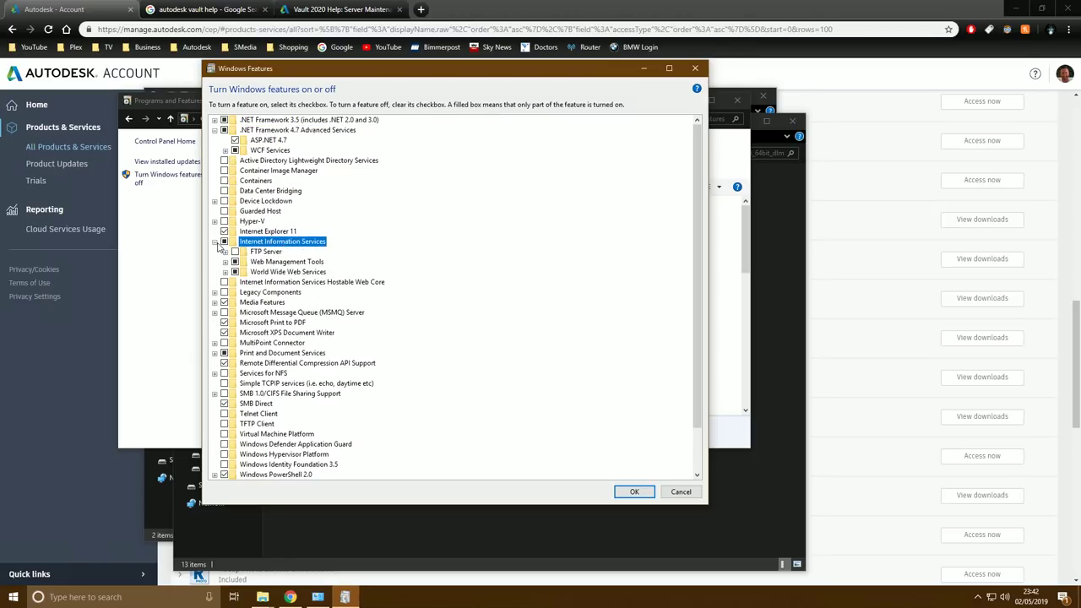
{"action": "left_click", "coordinate": [226, 261]}
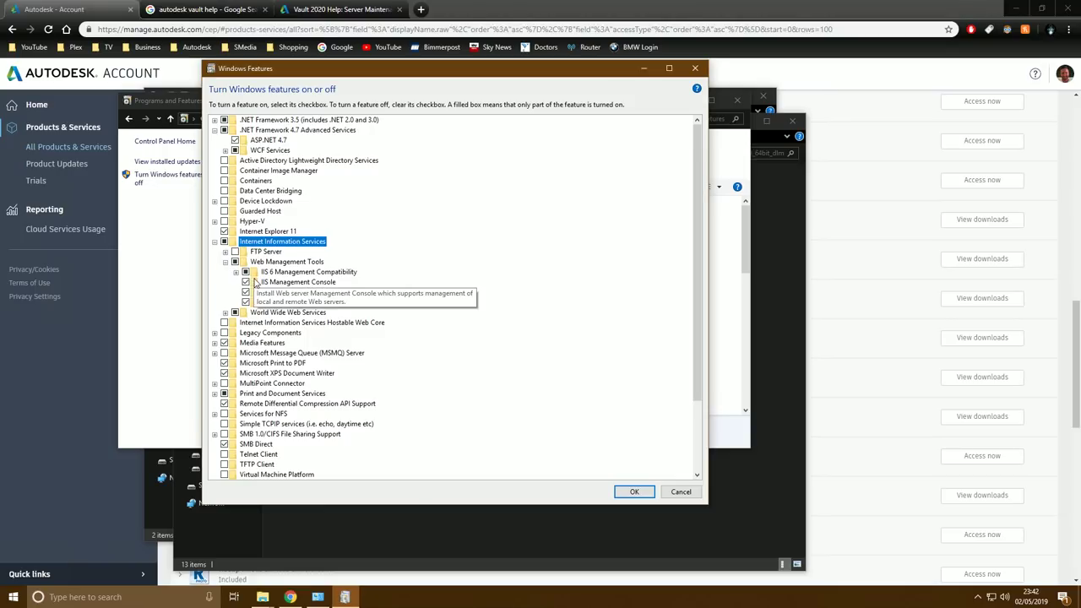
{"action": "left_click", "coordinate": [235, 272]}
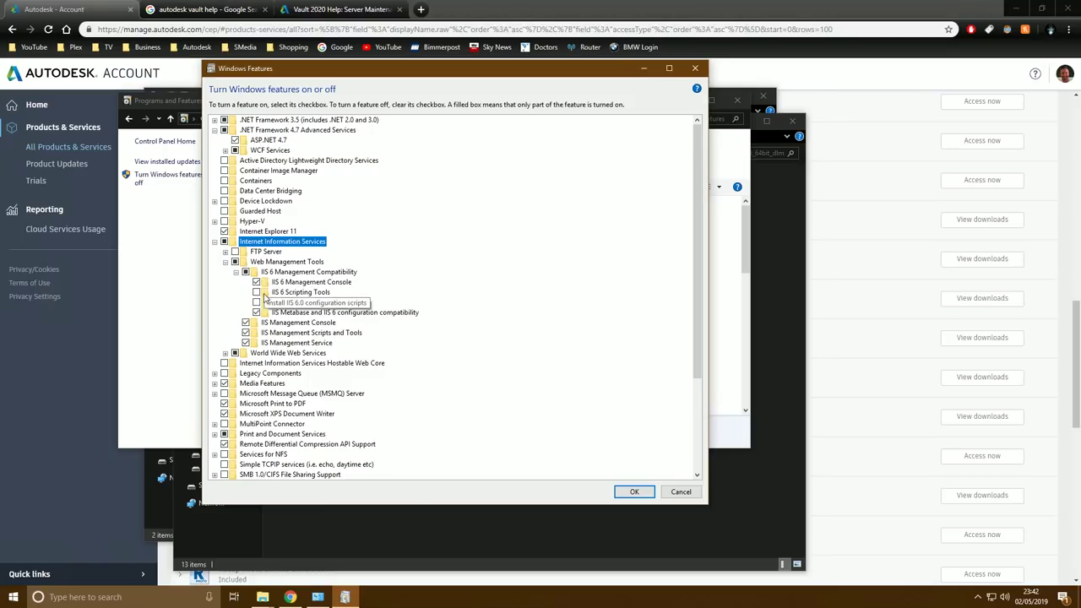
{"action": "left_click", "coordinate": [225, 353]}
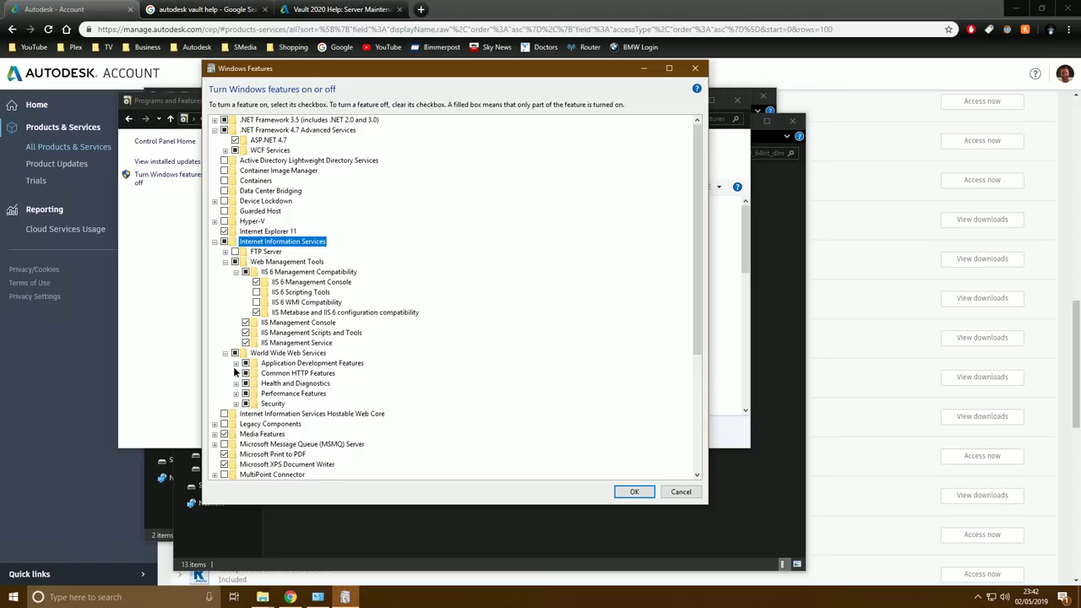
{"action": "left_click", "coordinate": [236, 363]}
Review Common HTTP, Health and Diagnostics, Performance and Security features, then close Windows Features unchanged
{"action": "scroll", "coordinate": [260, 347], "scroll_direction": "down", "scroll_amount": 3}
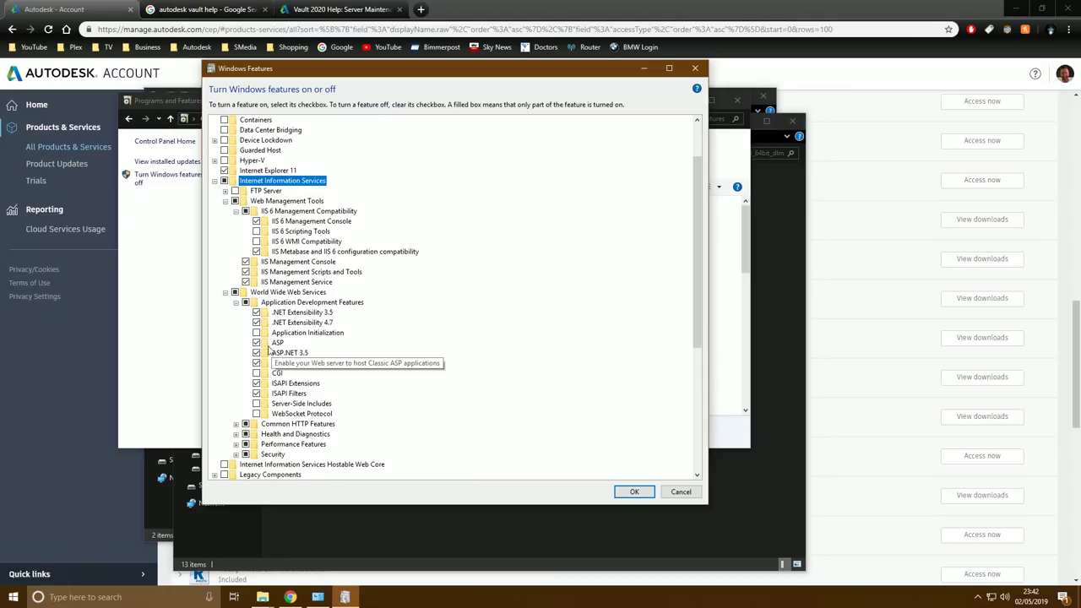
{"action": "left_click", "coordinate": [236, 403]}
{"action": "left_click", "coordinate": [235, 474]}
{"action": "scroll", "coordinate": [279, 435], "scroll_direction": "down", "scroll_amount": 2}
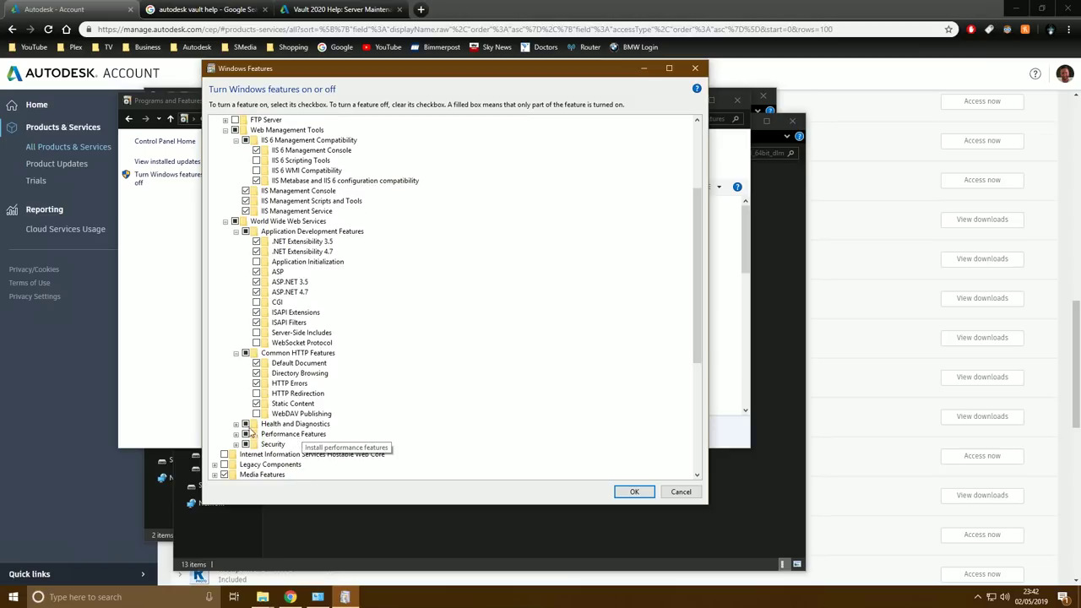
{"action": "scroll", "coordinate": [285, 433], "scroll_direction": "down", "scroll_amount": 1}
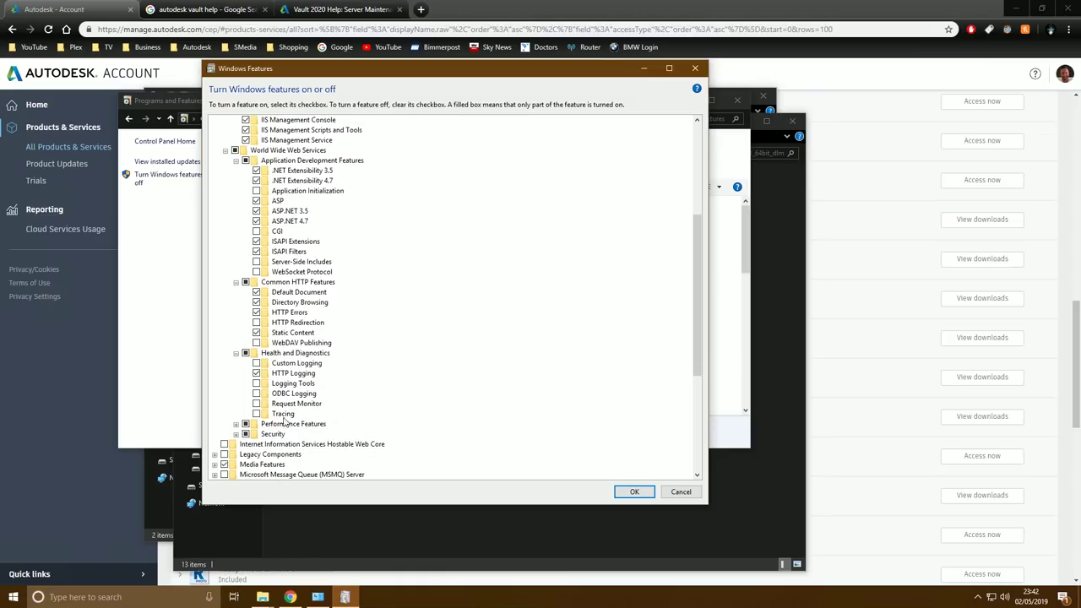
{"action": "left_click", "coordinate": [236, 423]}
{"action": "scroll", "coordinate": [312, 460], "scroll_direction": "down", "scroll_amount": 1}
{"action": "scroll", "coordinate": [313, 461], "scroll_direction": "down", "scroll_amount": 1}
{"action": "left_click", "coordinate": [235, 392]}
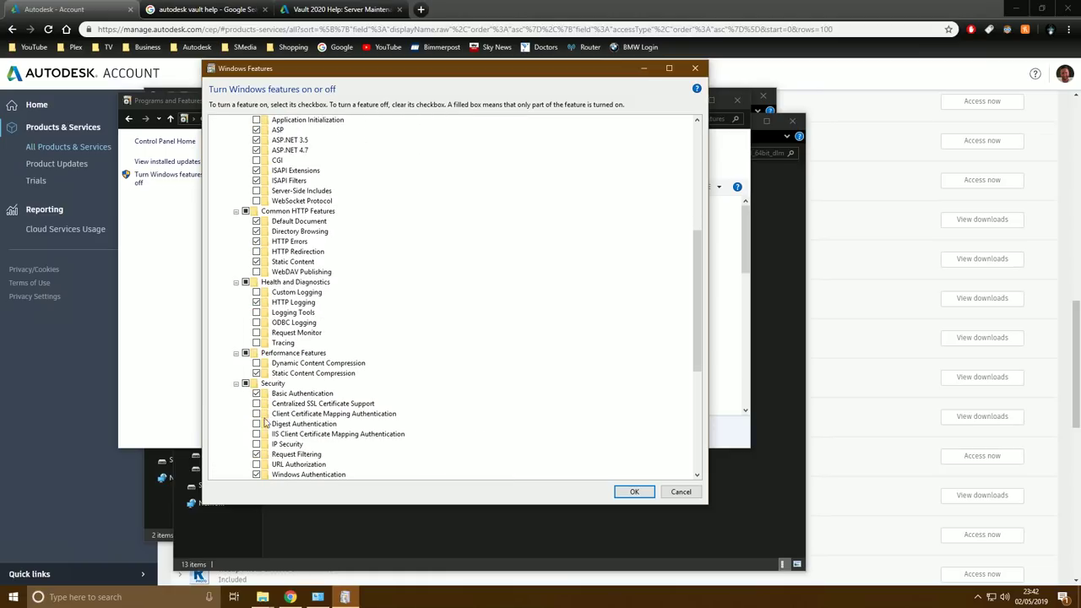
{"action": "scroll", "coordinate": [386, 415], "scroll_direction": "down", "scroll_amount": 2}
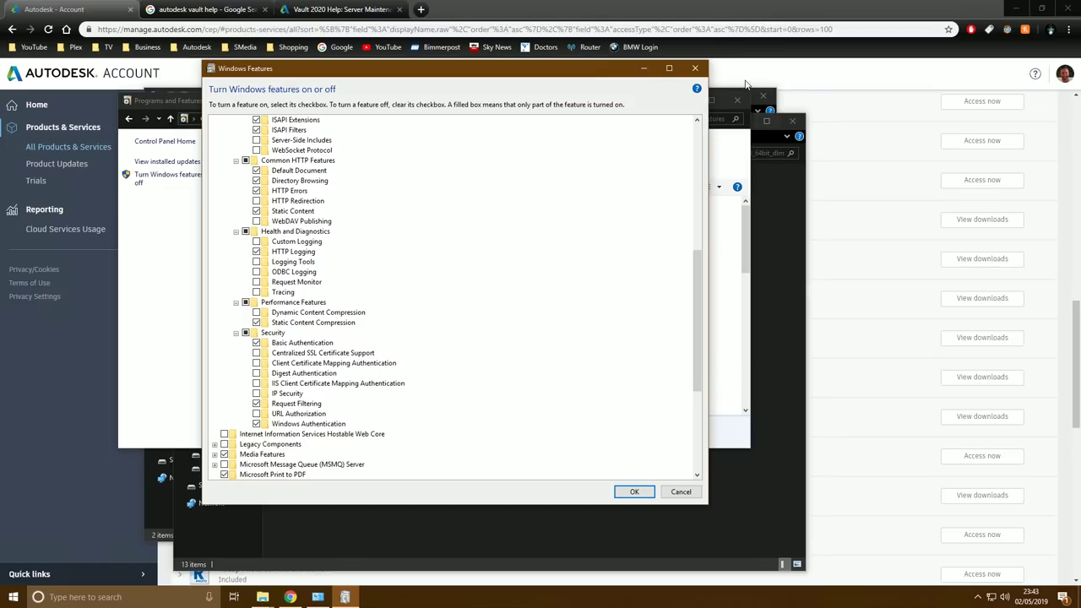
{"action": "left_click", "coordinate": [695, 69]}
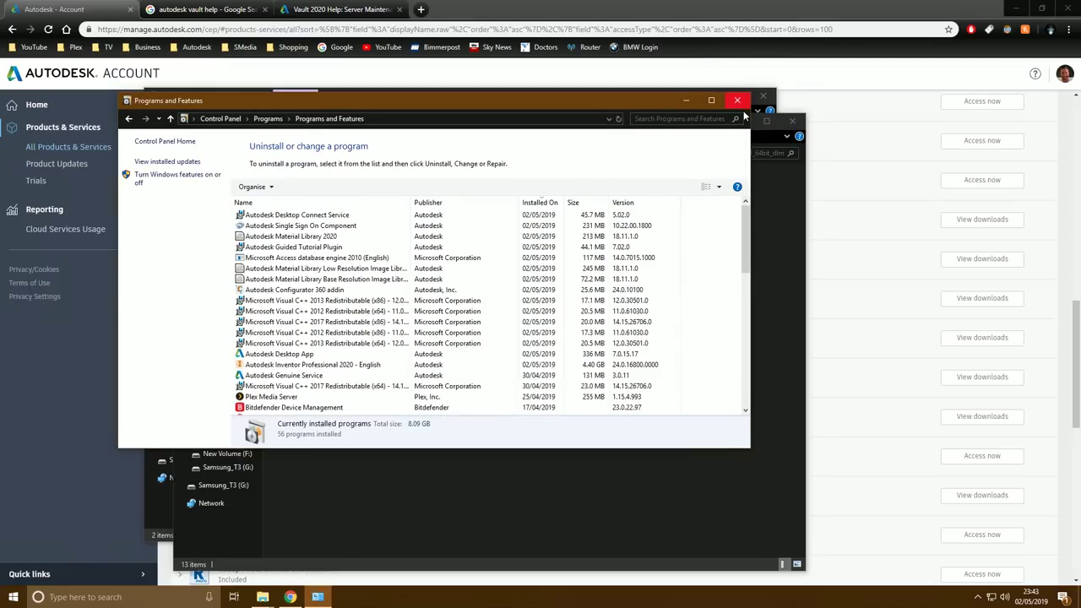
Minimise Programs and Features and open the root of Local Disk (C:) from This PC
{"action": "left_click", "coordinate": [685, 101]}
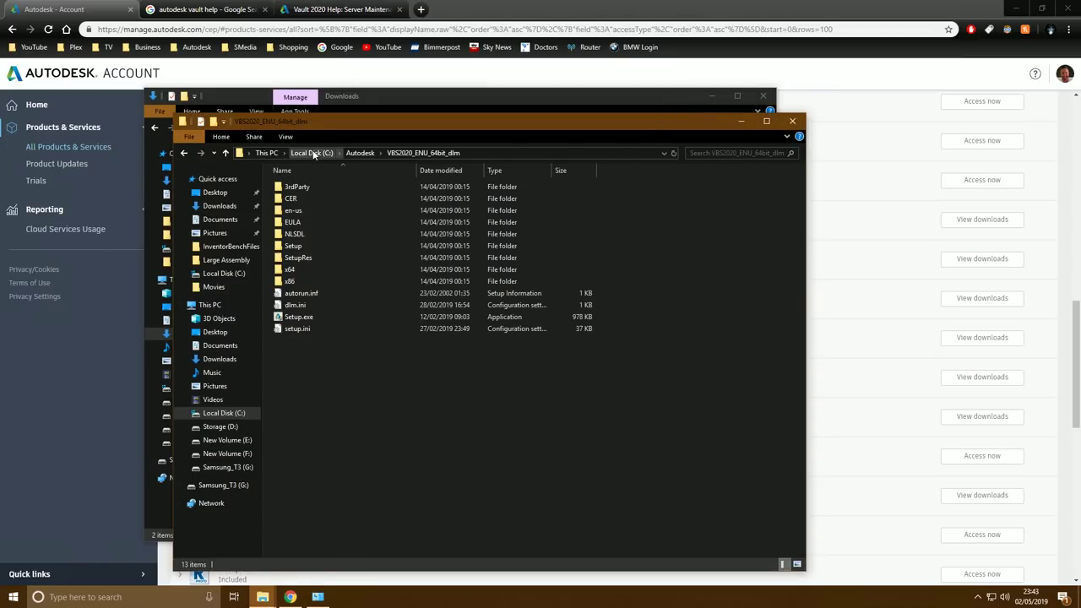
{"action": "left_click", "coordinate": [266, 153]}
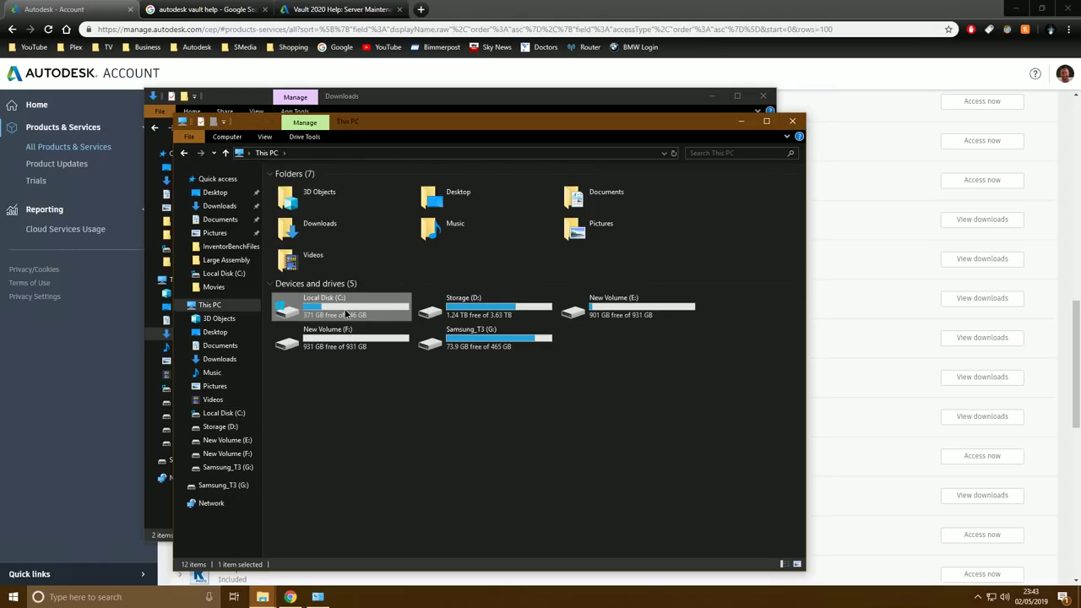
{"action": "double_click", "coordinate": [346, 314]}
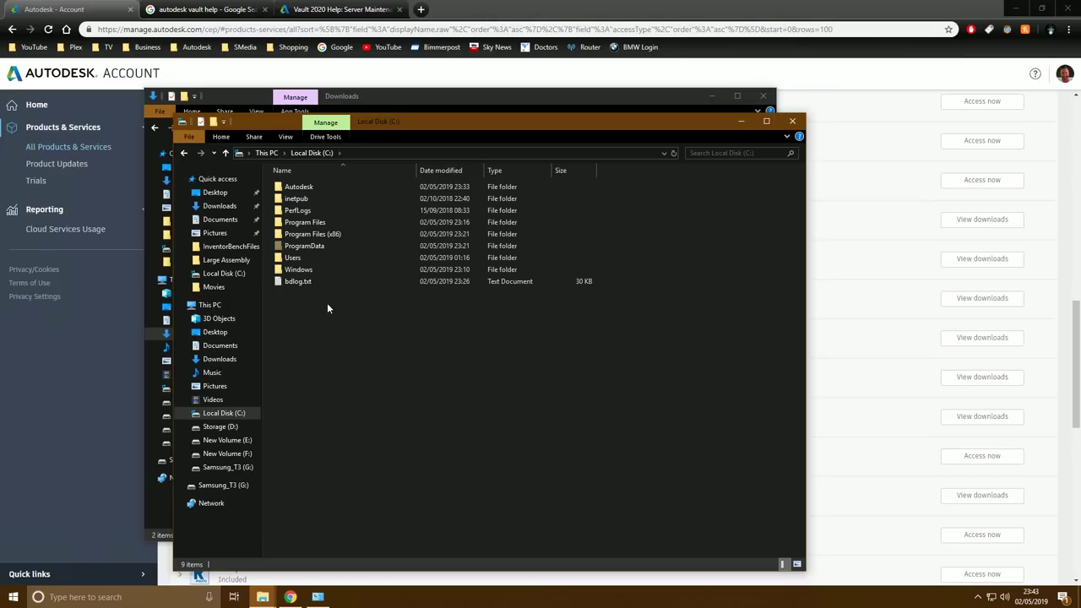
{"action": "left_click", "coordinate": [265, 153]}
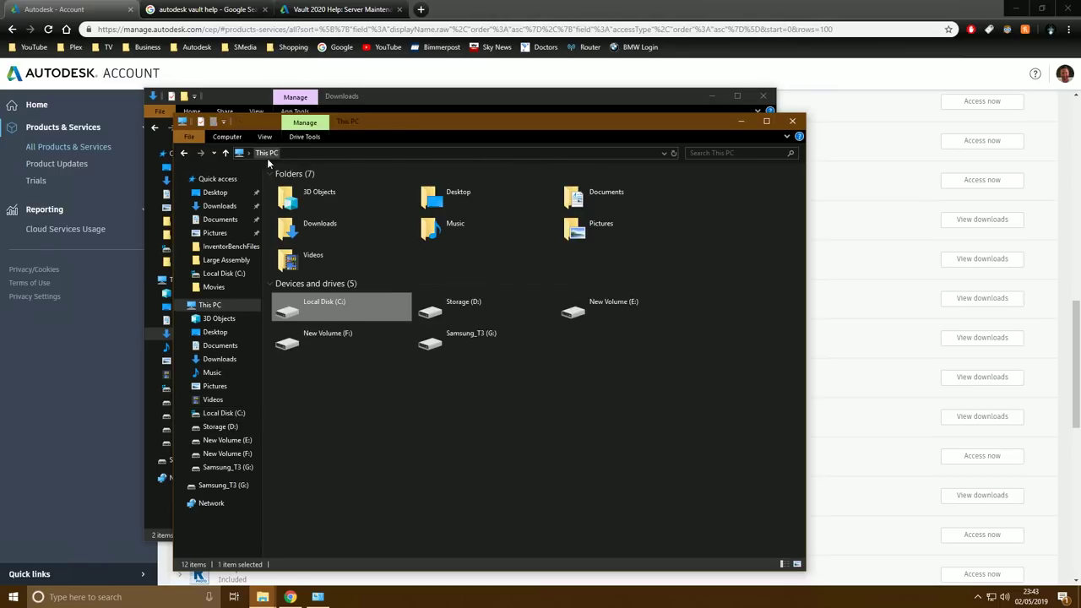
{"action": "left_click", "coordinate": [496, 310]}
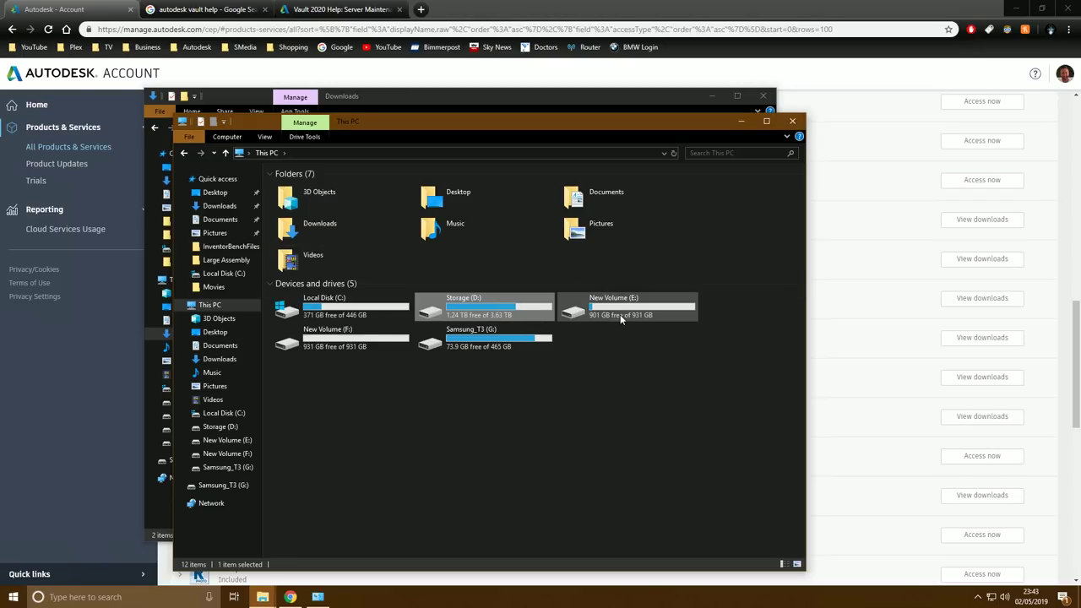
{"action": "double_click", "coordinate": [376, 306]}
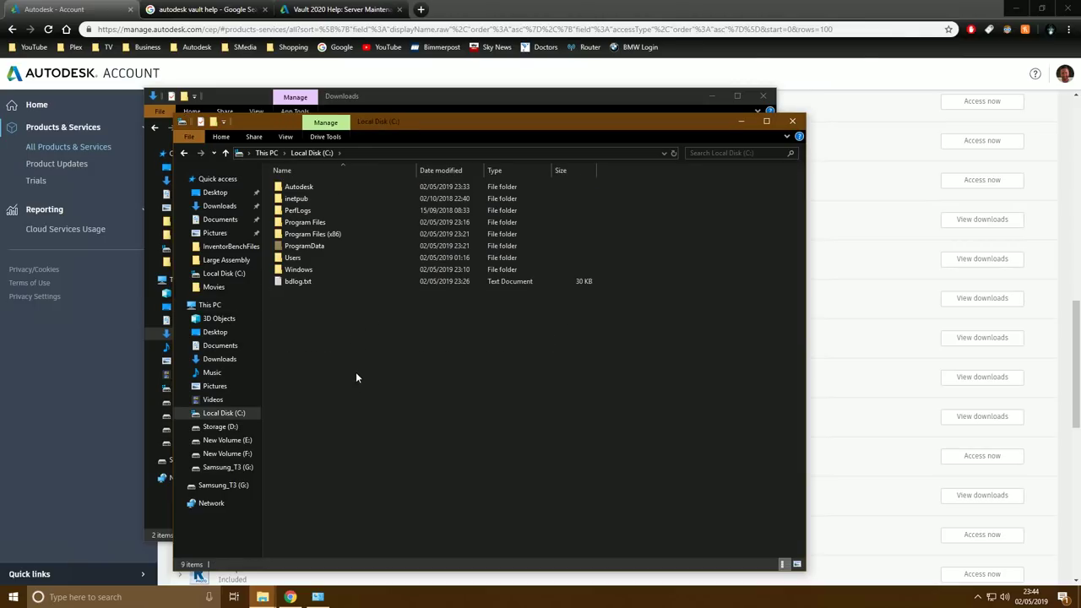
Create a new folder named VaultData at the root of C:
{"action": "left_click", "coordinate": [213, 120]}
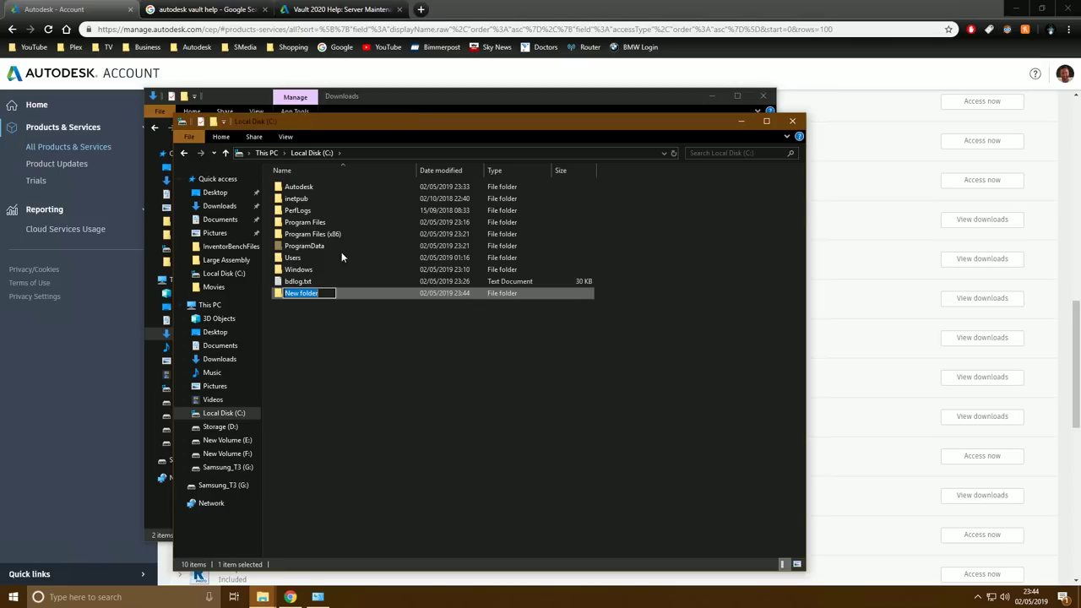
{"action": "type", "text": "VaultD"}
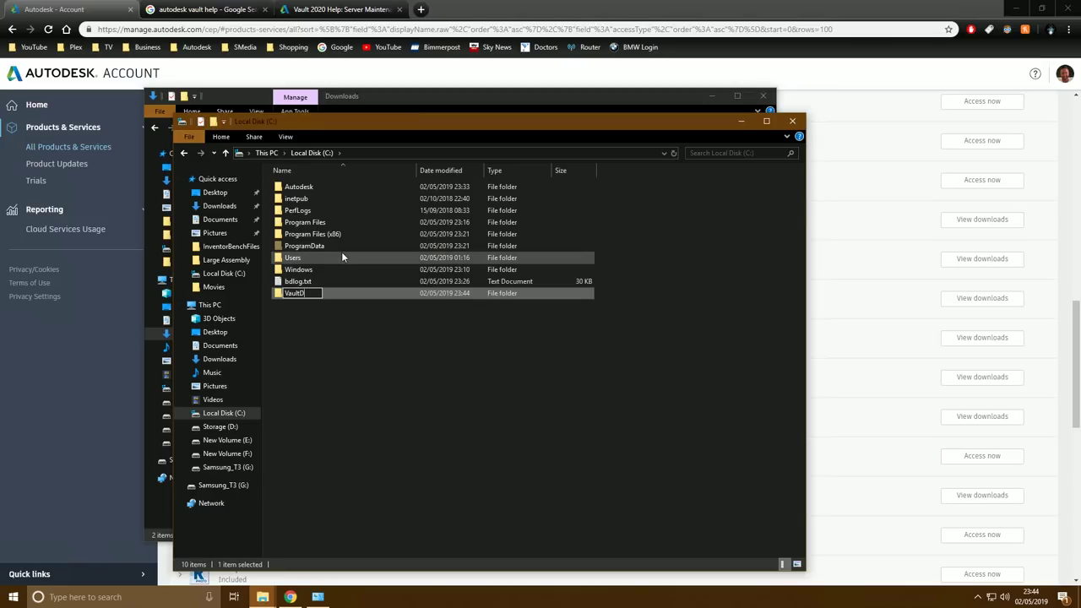
{"action": "type", "text": "ata"}
{"action": "key", "text": "Return"}
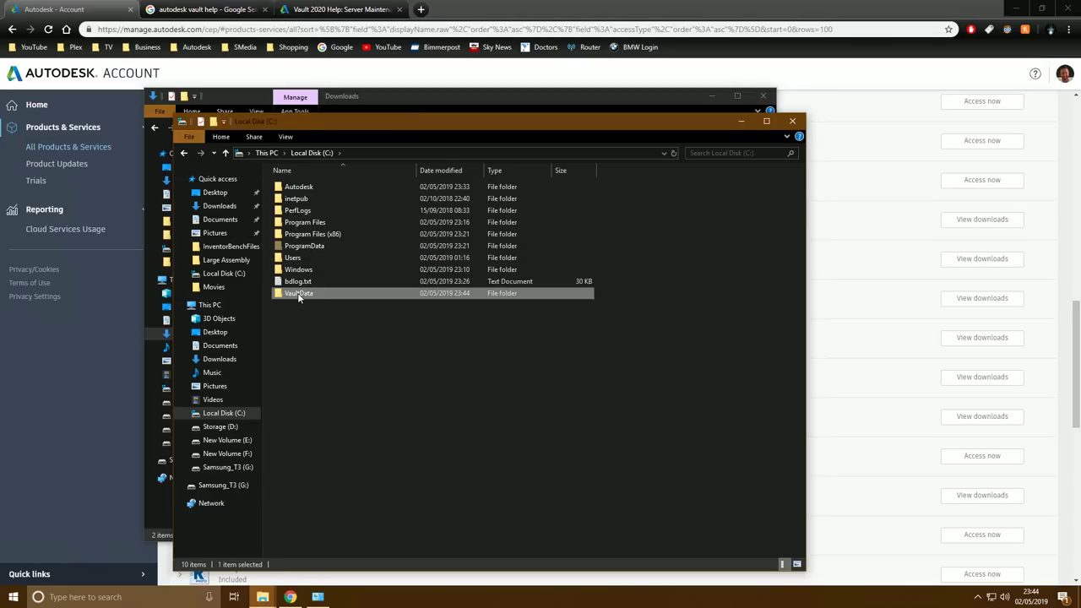
Change the VaultData folder icon to the red no-entry symbol via Properties > Customise
{"action": "right_click", "coordinate": [298, 296]}
{"action": "left_click", "coordinate": [319, 577]}
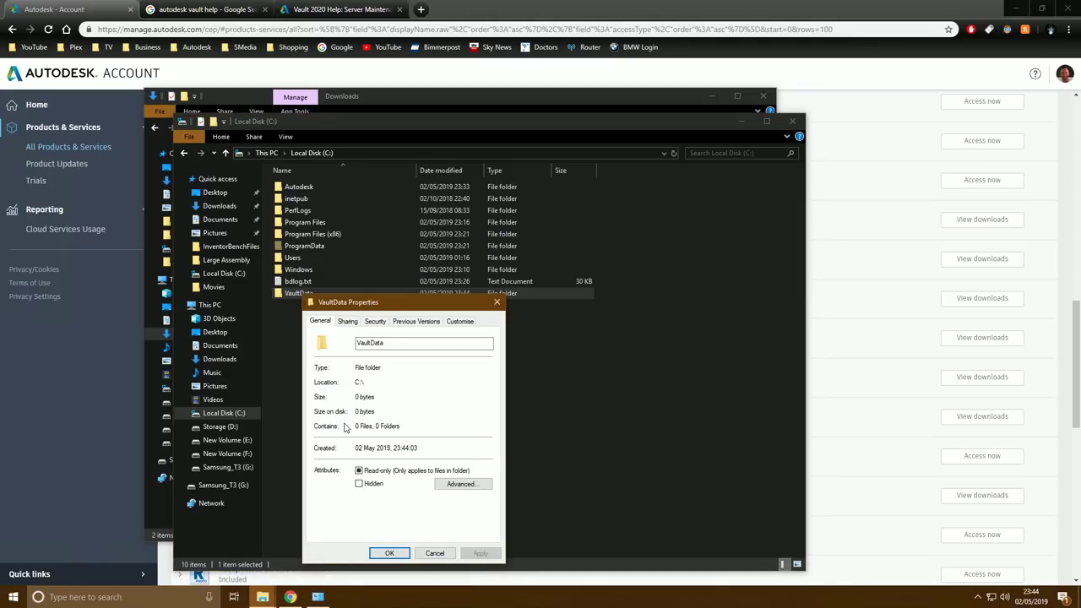
{"action": "left_click", "coordinate": [460, 321]}
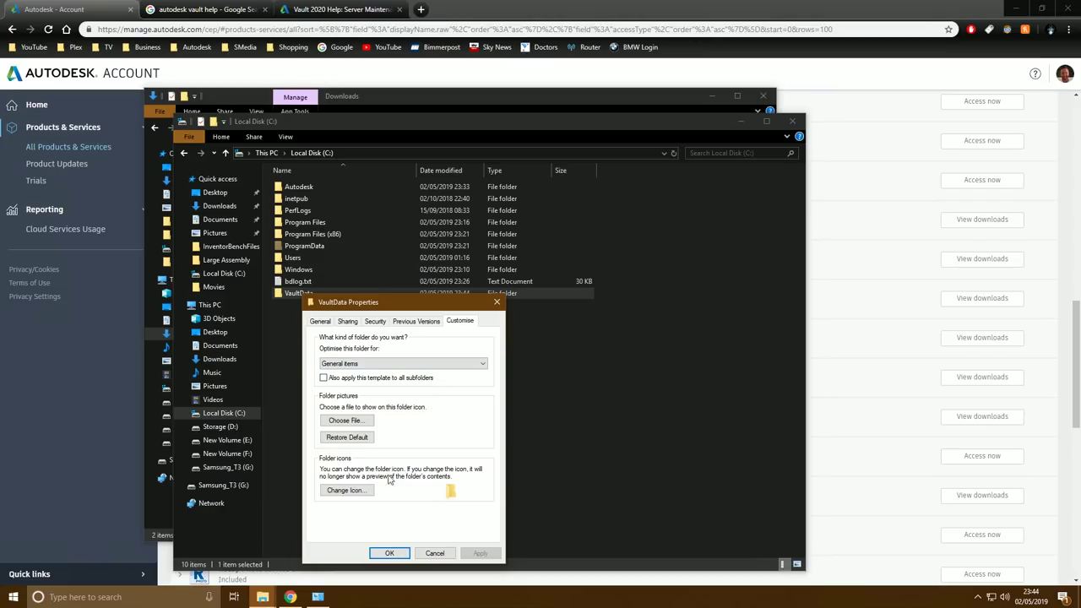
{"action": "left_click", "coordinate": [346, 491]}
{"action": "left_click_drag", "start_coordinate": [362, 515], "coordinate": [404, 522]}
{"action": "left_click", "coordinate": [377, 445]}
{"action": "left_click", "coordinate": [429, 535]}
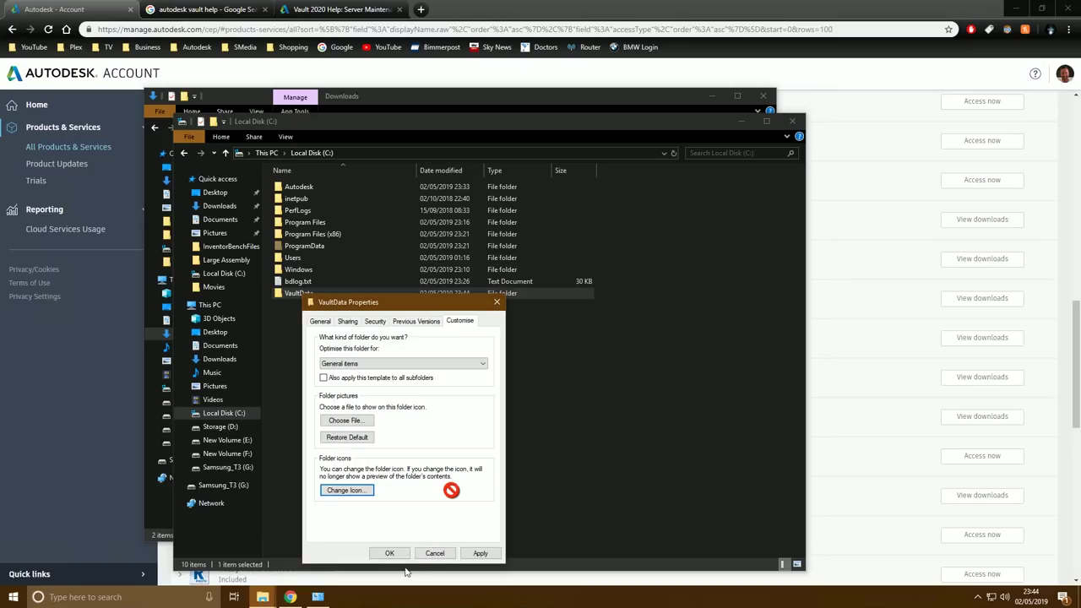
{"action": "left_click", "coordinate": [390, 553]}
{"action": "left_click", "coordinate": [334, 366]}
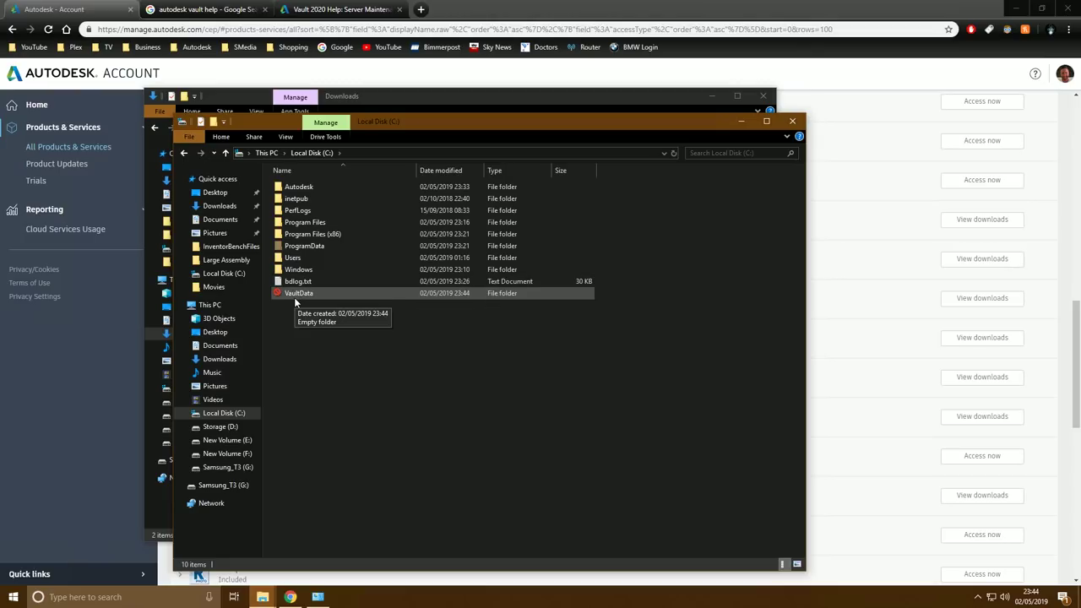
Create a new folder named $WorkingFolder at the root of C:
{"action": "left_click", "coordinate": [211, 125]}
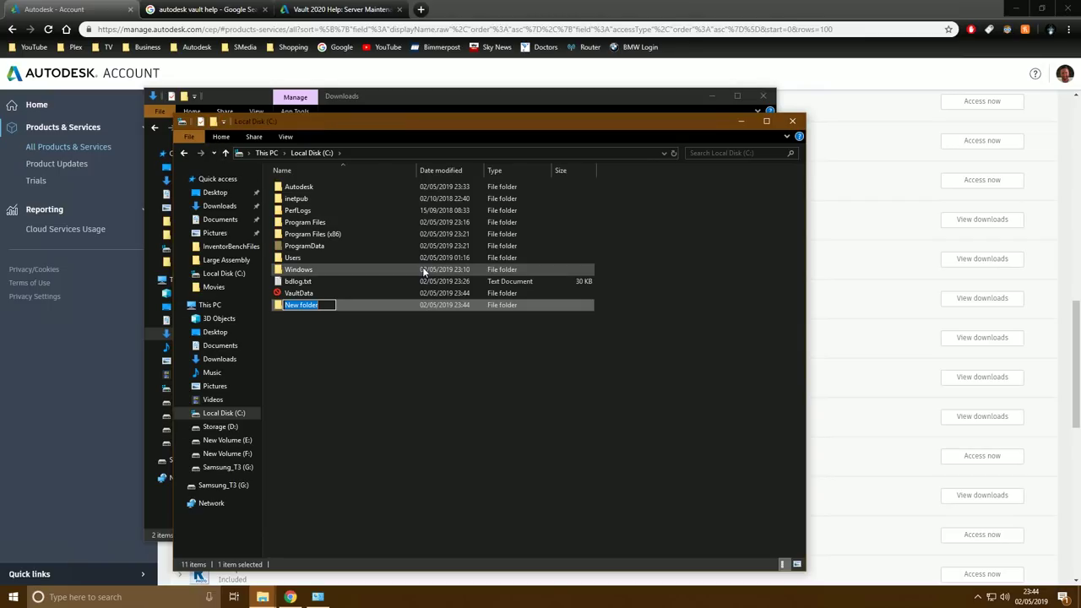
{"action": "type", "text": "$WorkingFolder"}
{"action": "key", "text": "Return"}
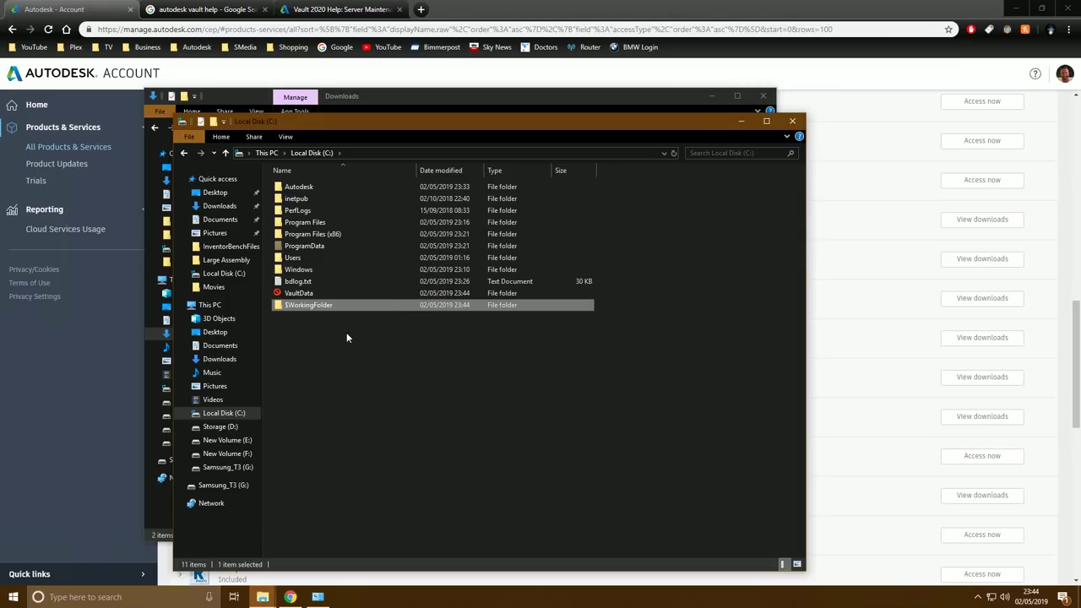
Give $WorkingFolder a drive icon via Properties > Customise > Change Icon
{"action": "right_click", "coordinate": [315, 310]}
{"action": "left_click", "coordinate": [359, 579]}
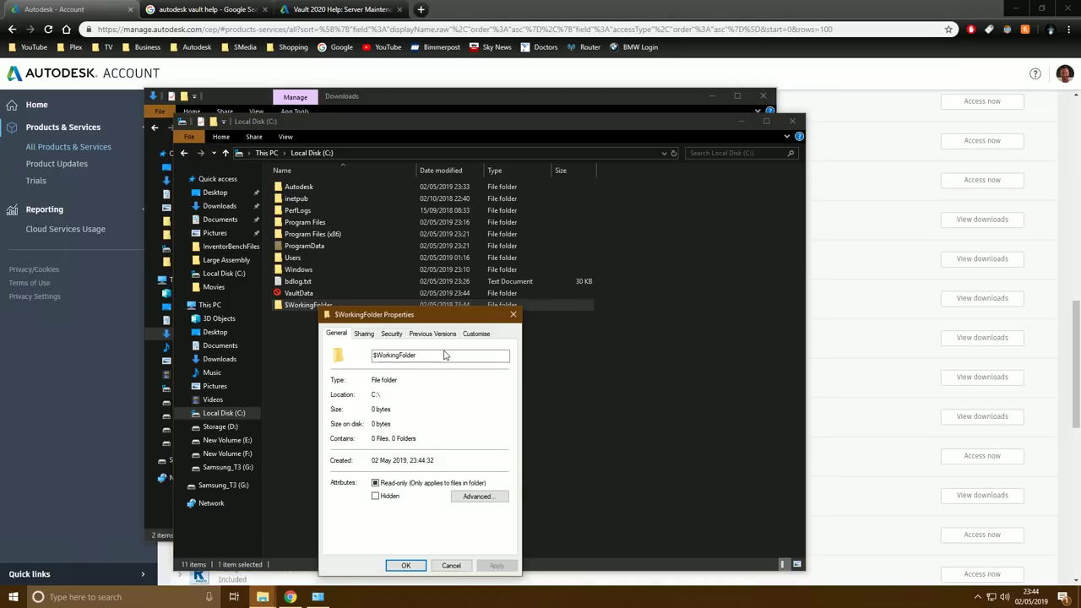
{"action": "left_click", "coordinate": [479, 334]}
{"action": "left_click", "coordinate": [380, 502]}
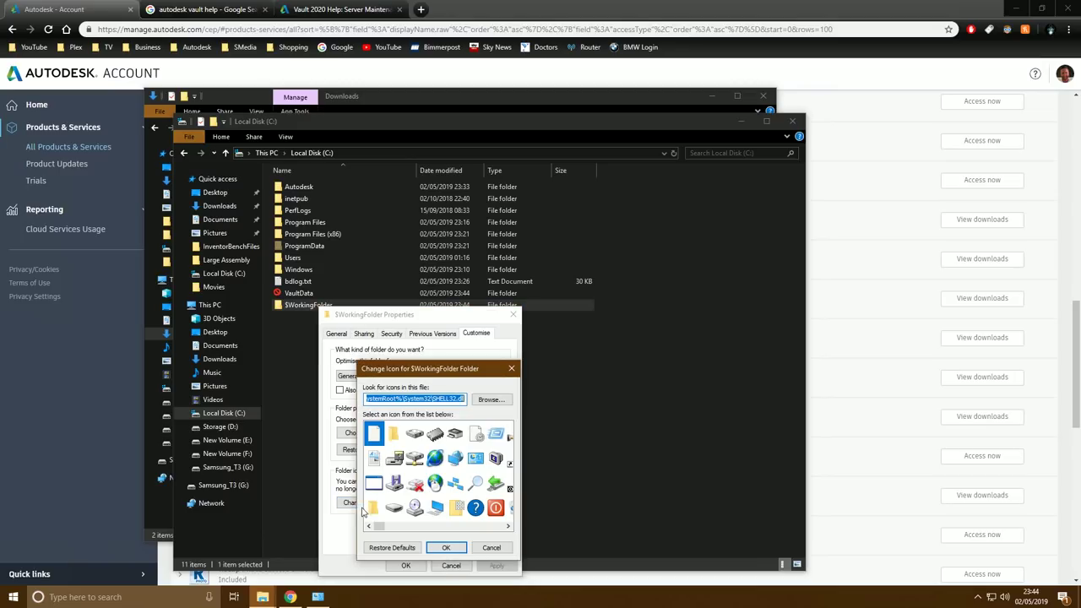
{"action": "left_click", "coordinate": [414, 434]}
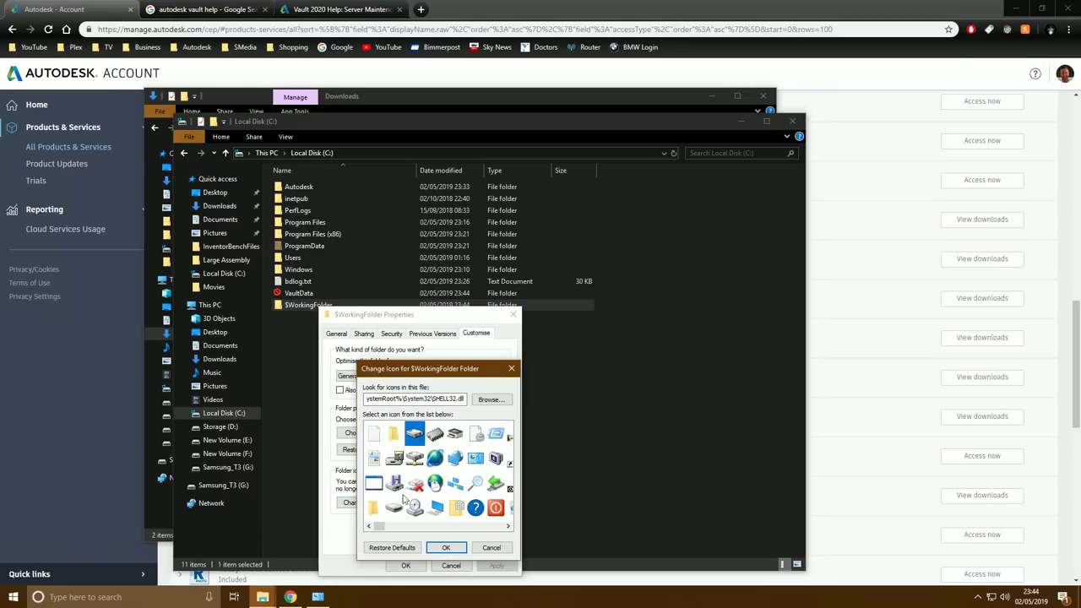
{"action": "left_click", "coordinate": [446, 547]}
{"action": "left_click", "coordinate": [407, 564]}
{"action": "left_click", "coordinate": [330, 340]}
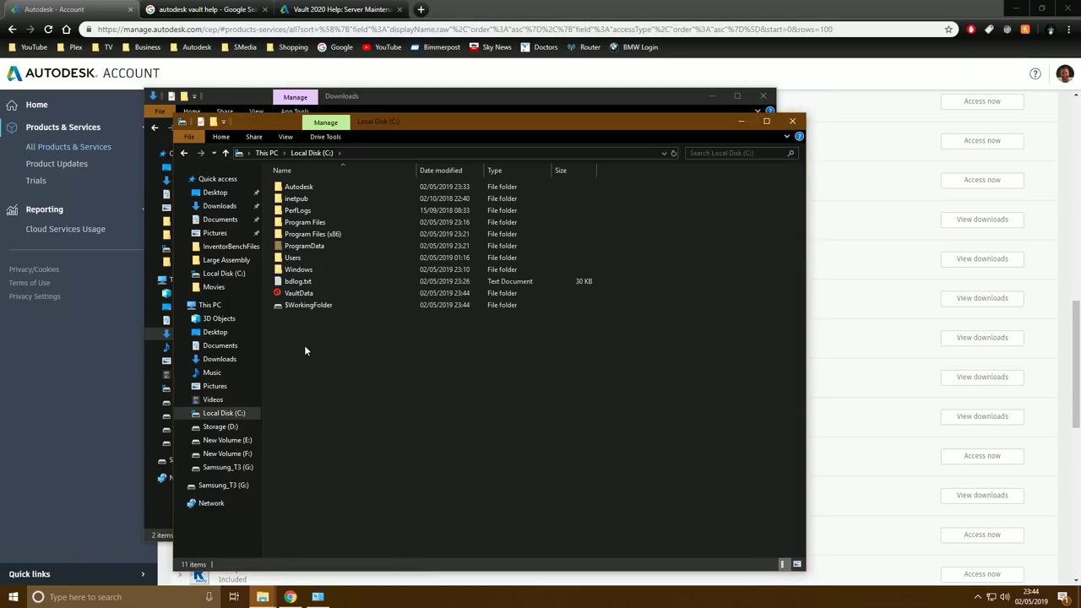
Create VaultSQL and FileStore folders inside VaultData
{"action": "double_click", "coordinate": [298, 293]}
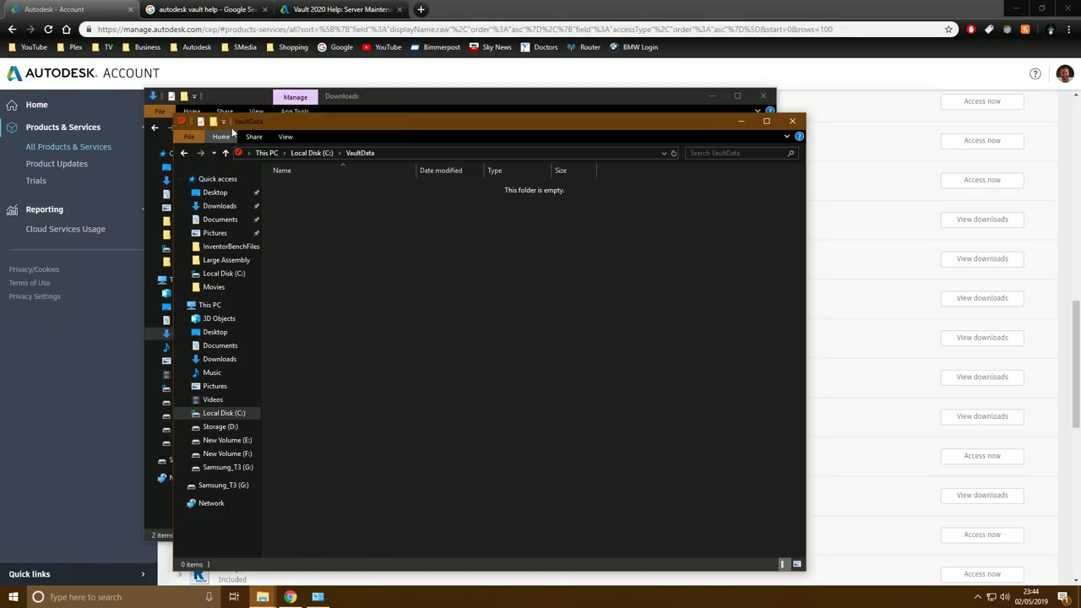
{"action": "key", "text": "ctrl+shift+n"}
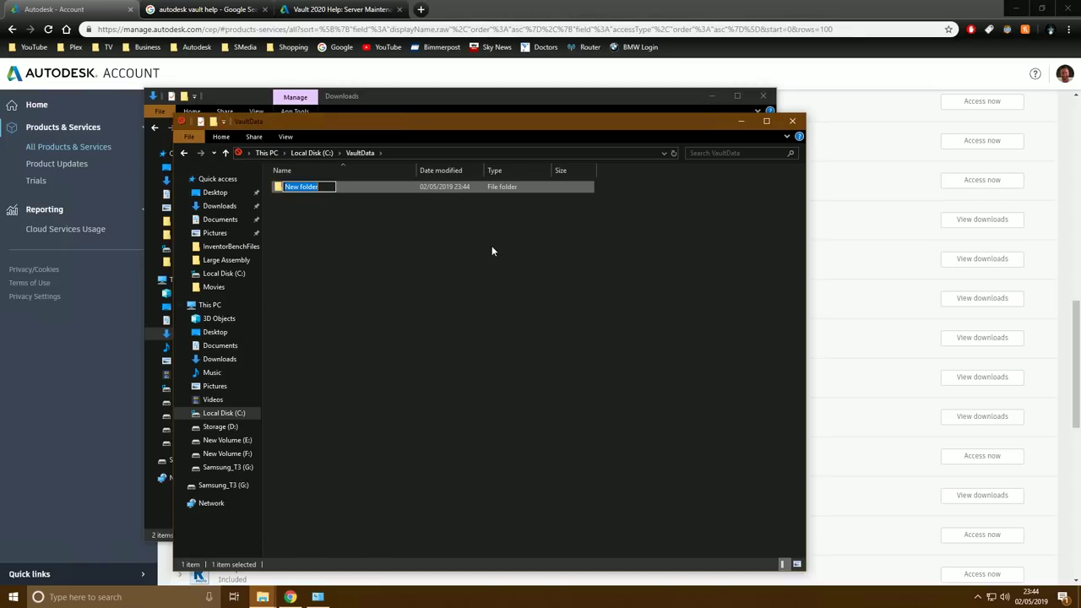
{"action": "type", "text": "VaultSQL"}
{"action": "key", "text": "Return"}
{"action": "key", "text": "ctrl+shift+n"}
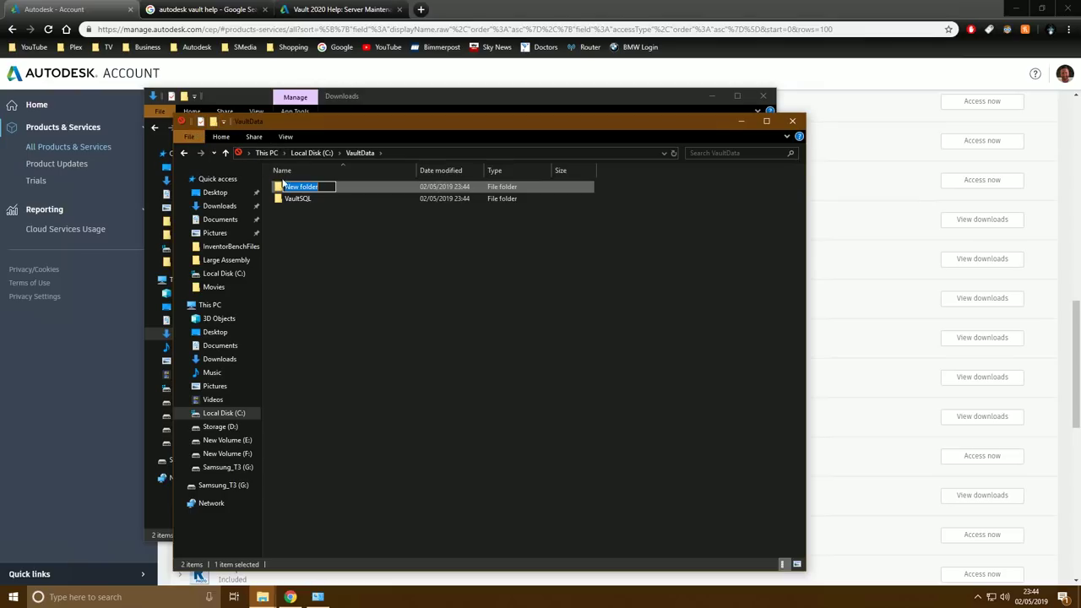
{"action": "type", "text": "FileStore"}
{"action": "key", "text": "Return"}
Run SETUP.EXE as administrator from C:\Autodesk\VBS2020_ENU_64bit_dlm\3rdParty\Sql2017ExpressAdv\x64
{"action": "left_click", "coordinate": [792, 120]}
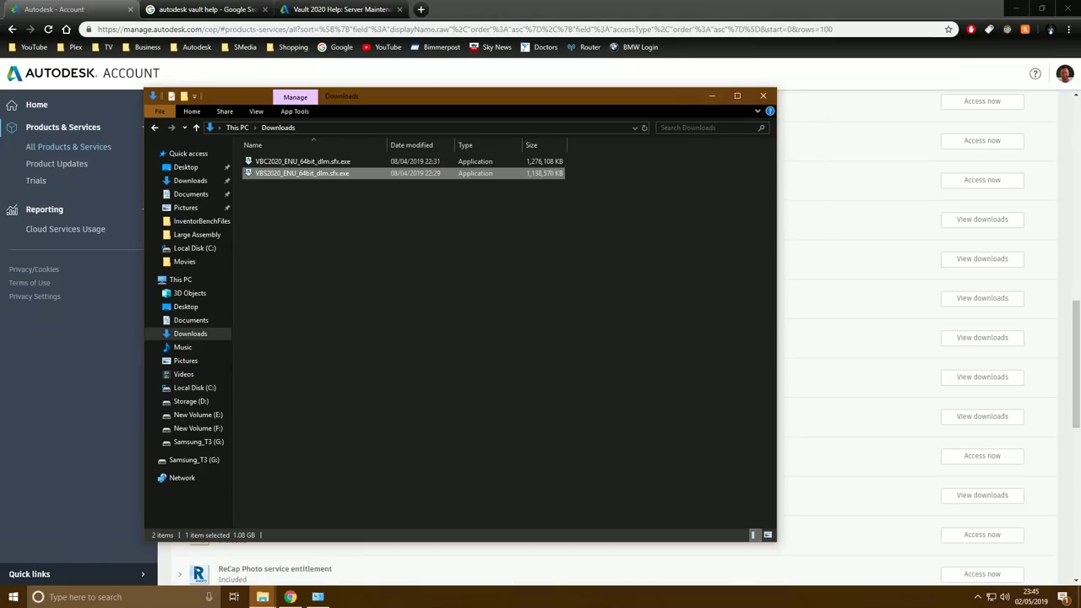
{"action": "left_click", "coordinate": [194, 387]}
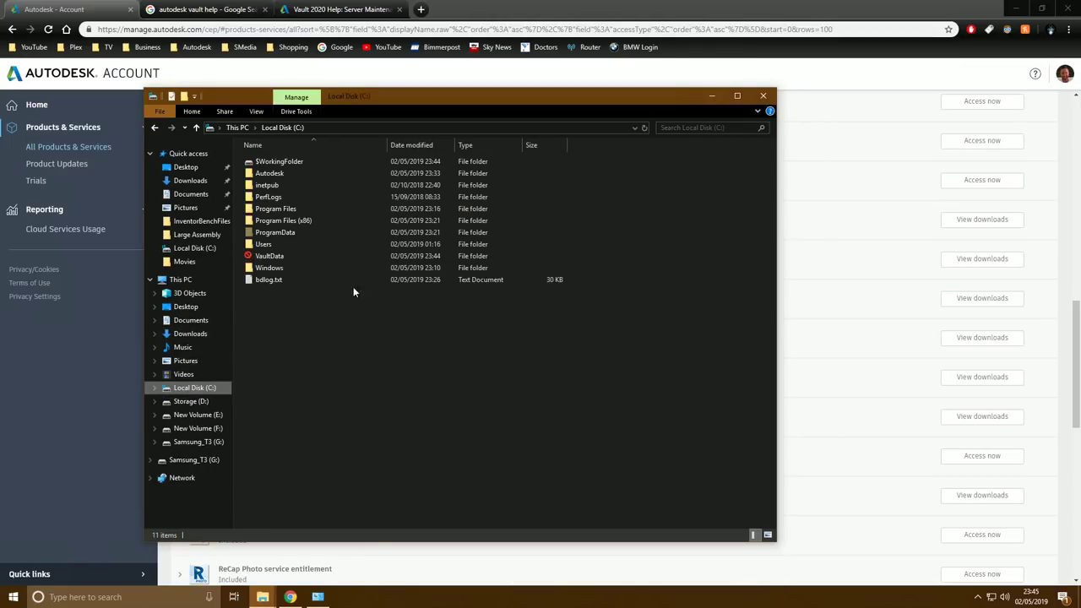
{"action": "left_click", "coordinate": [270, 173]}
{"action": "double_click", "coordinate": [270, 174]}
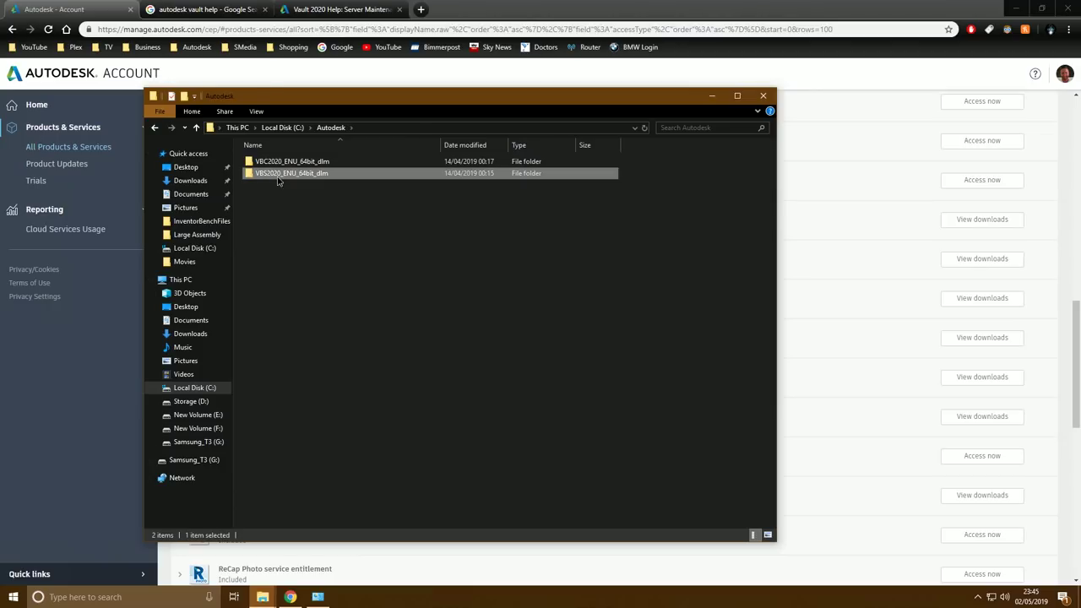
{"action": "double_click", "coordinate": [277, 175]}
{"action": "double_click", "coordinate": [268, 161]}
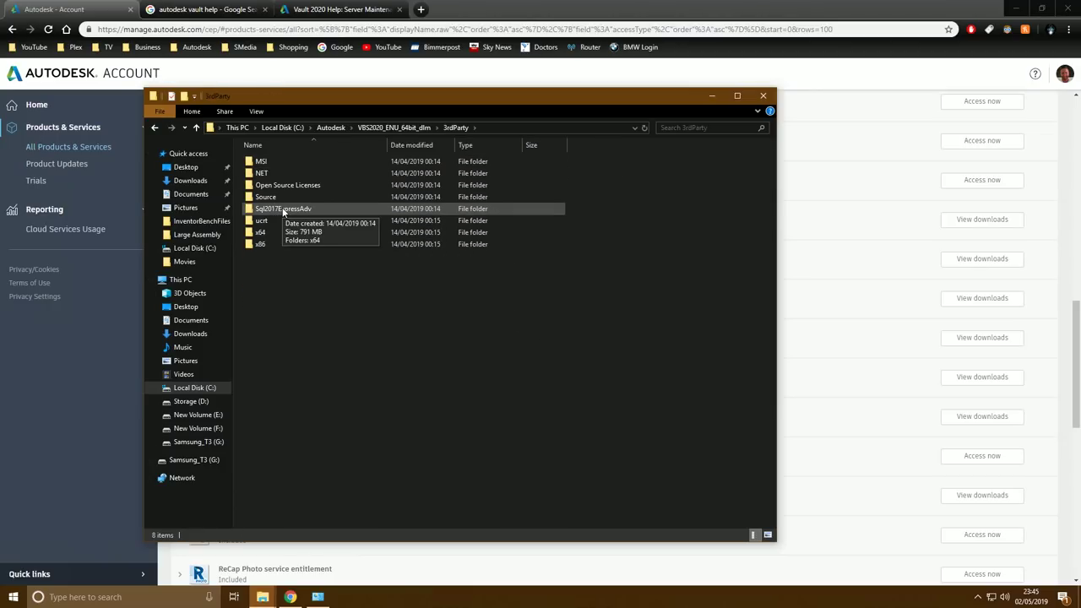
{"action": "double_click", "coordinate": [280, 210]}
{"action": "double_click", "coordinate": [262, 161]}
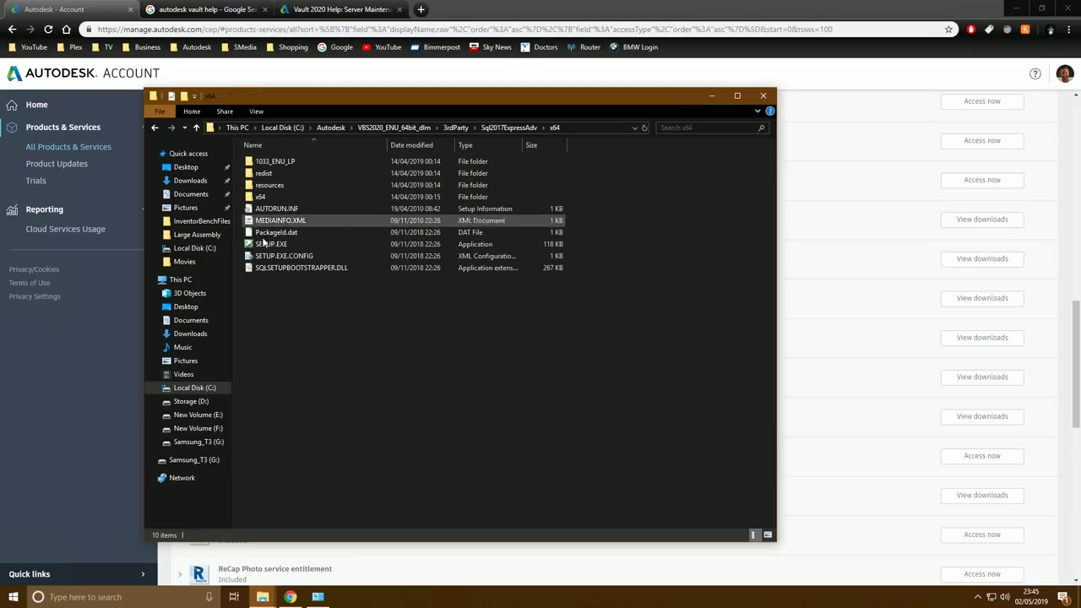
{"action": "left_click", "coordinate": [268, 244]}
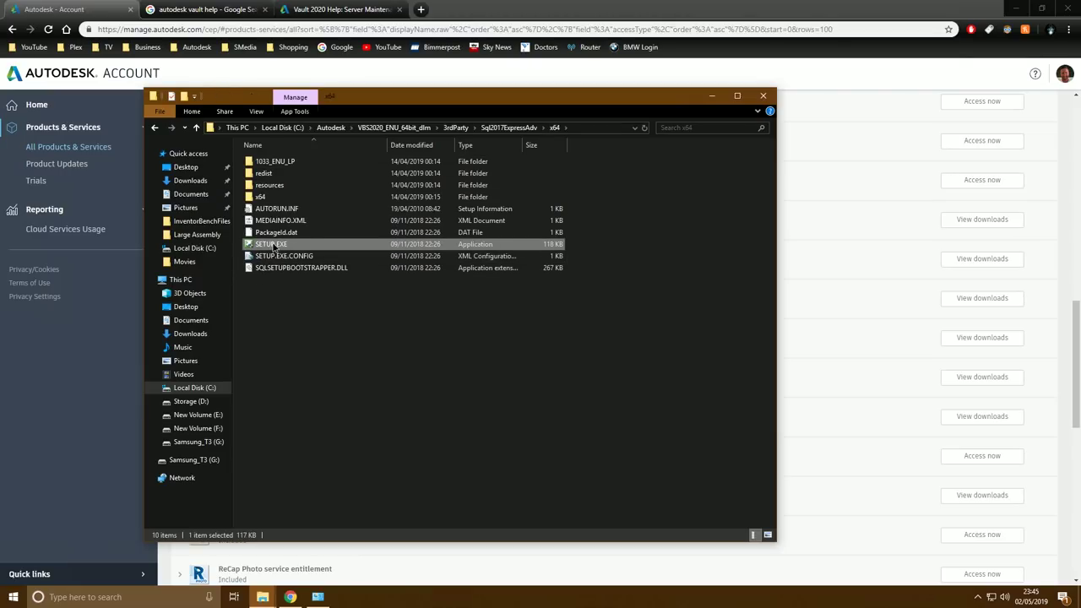
{"action": "right_click", "coordinate": [271, 244]}
{"action": "left_click", "coordinate": [322, 263]}
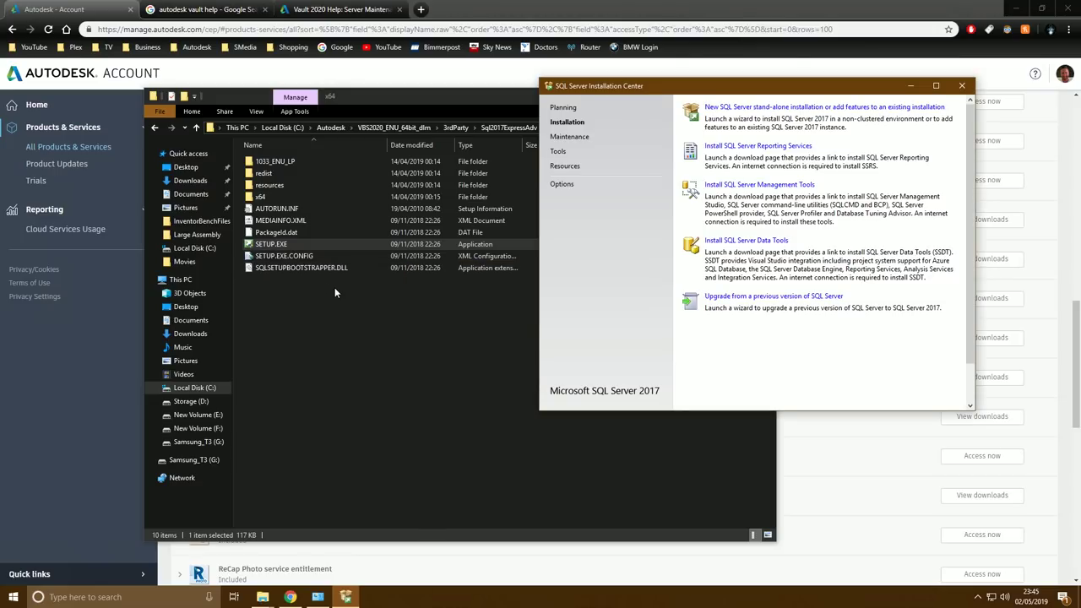
Start a new stand-alone SQL Server 2017 Express installation and accept the licence terms
{"action": "left_click_drag", "start_coordinate": [624, 88], "coordinate": [263, 152]}
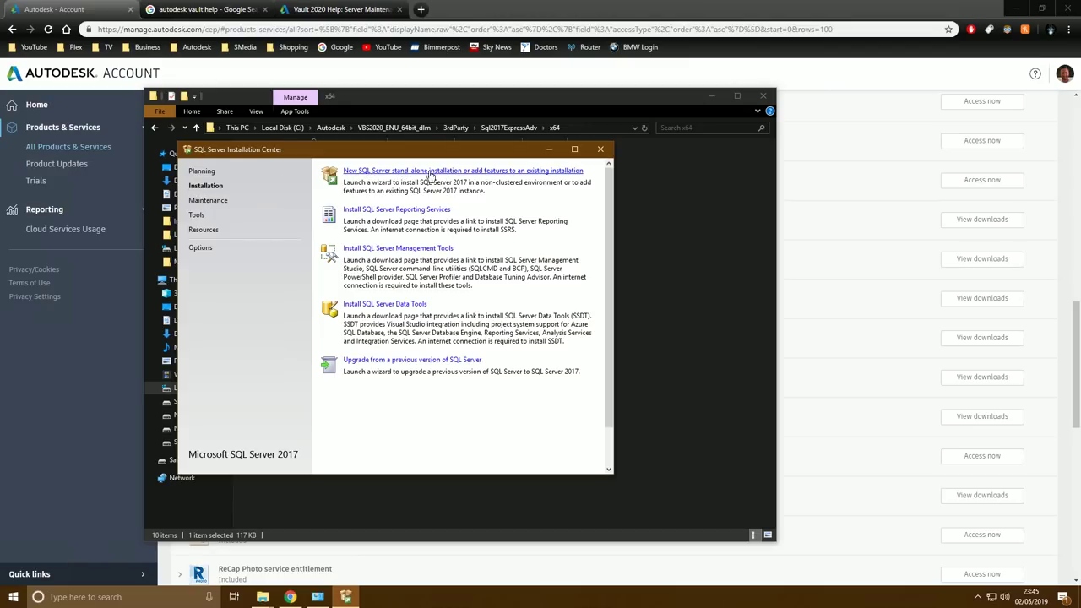
{"action": "left_click", "coordinate": [434, 173]}
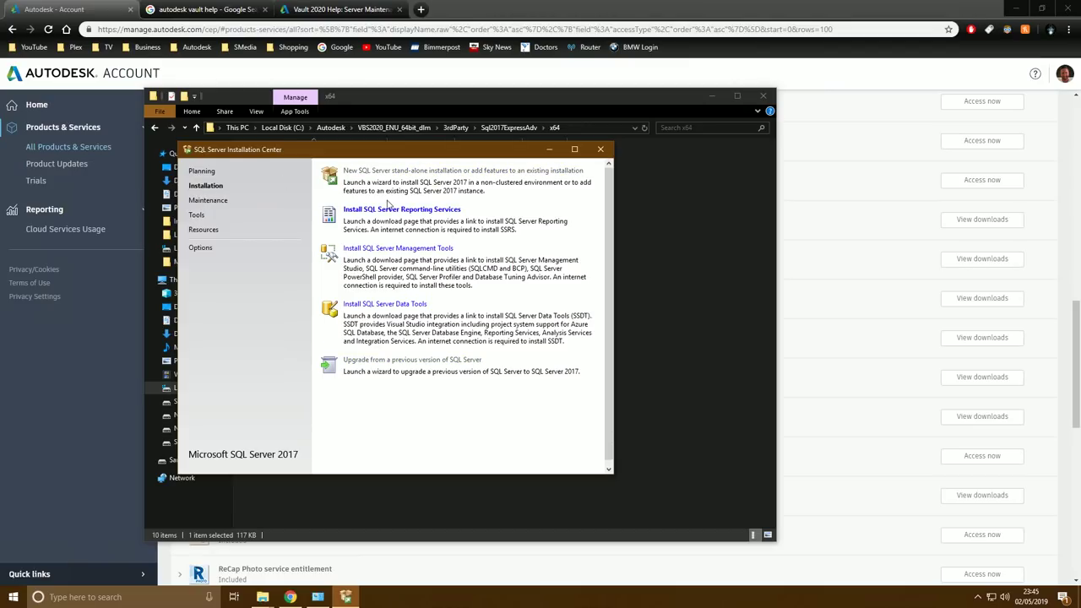
{"action": "left_click", "coordinate": [353, 256]}
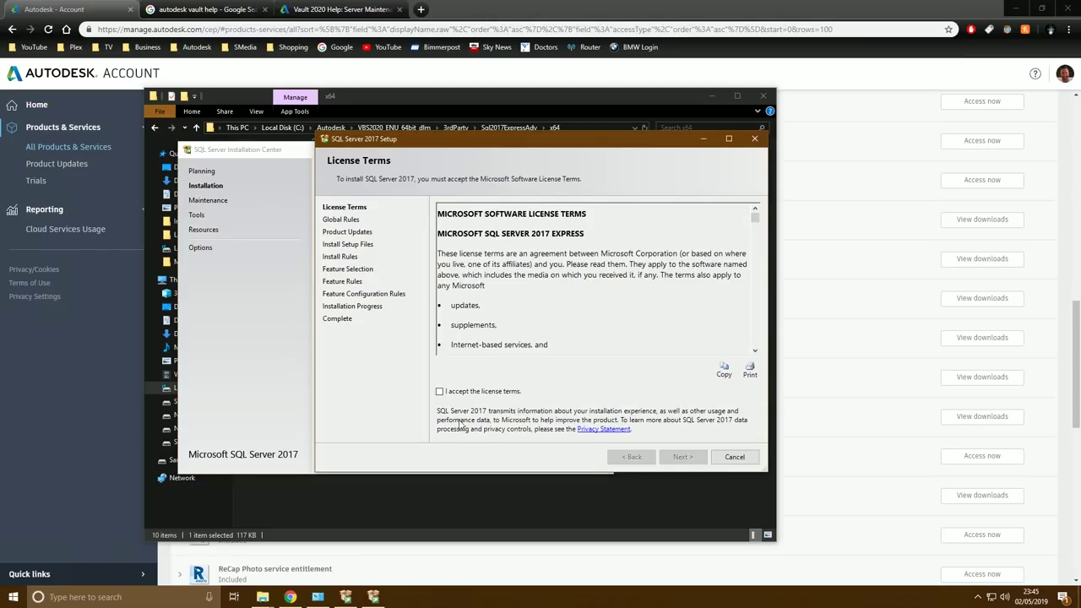
{"action": "left_click", "coordinate": [460, 393]}
{"action": "left_click", "coordinate": [682, 456]}
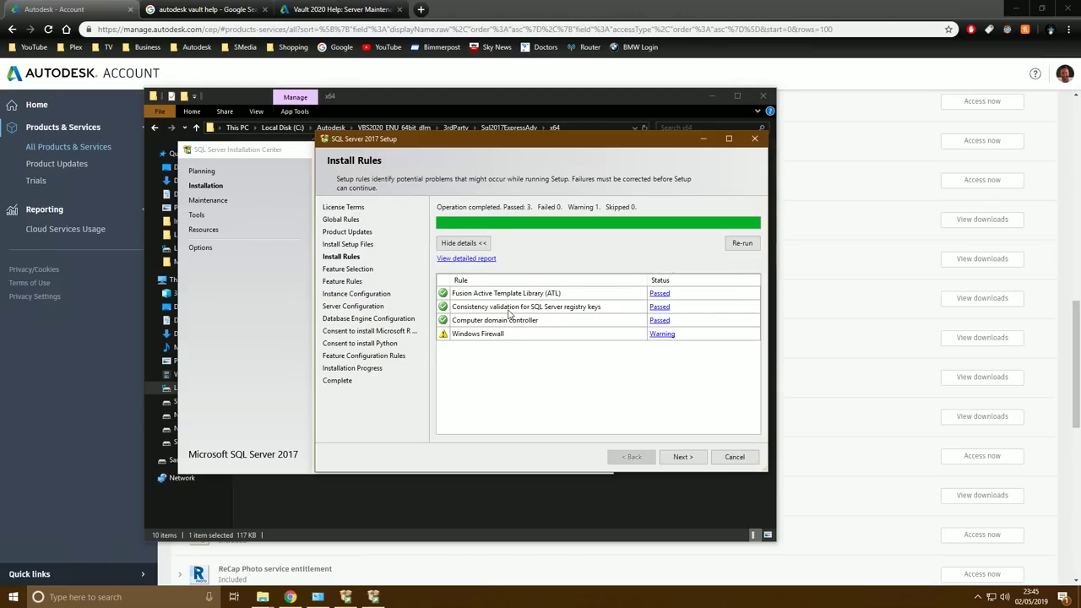
{"action": "left_click", "coordinate": [977, 597]}
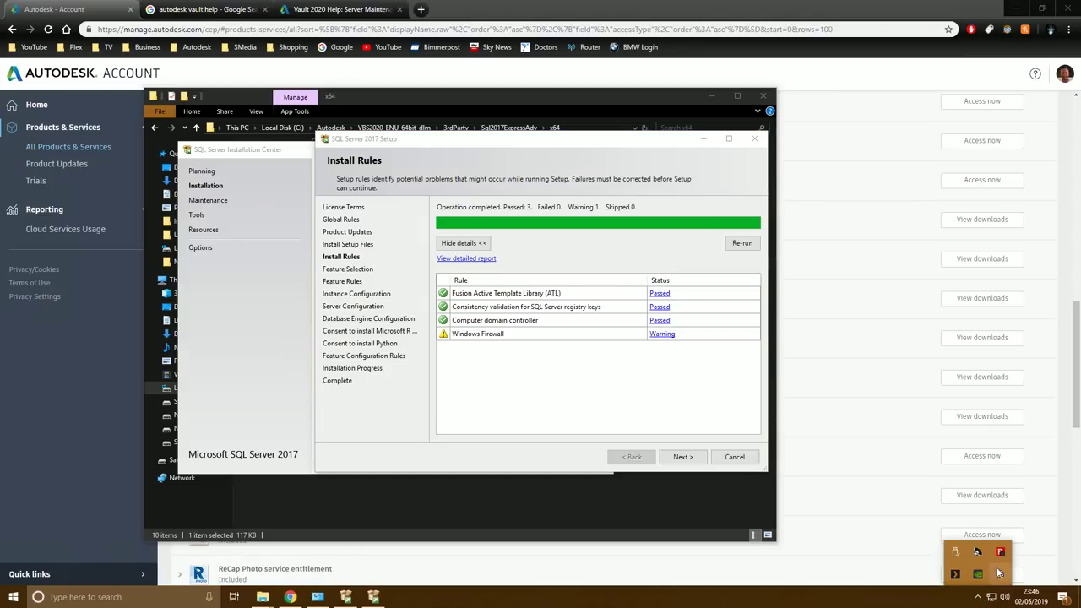
Turn off Bitdefender's Vulnerability protection
{"action": "left_click", "coordinate": [1000, 552]}
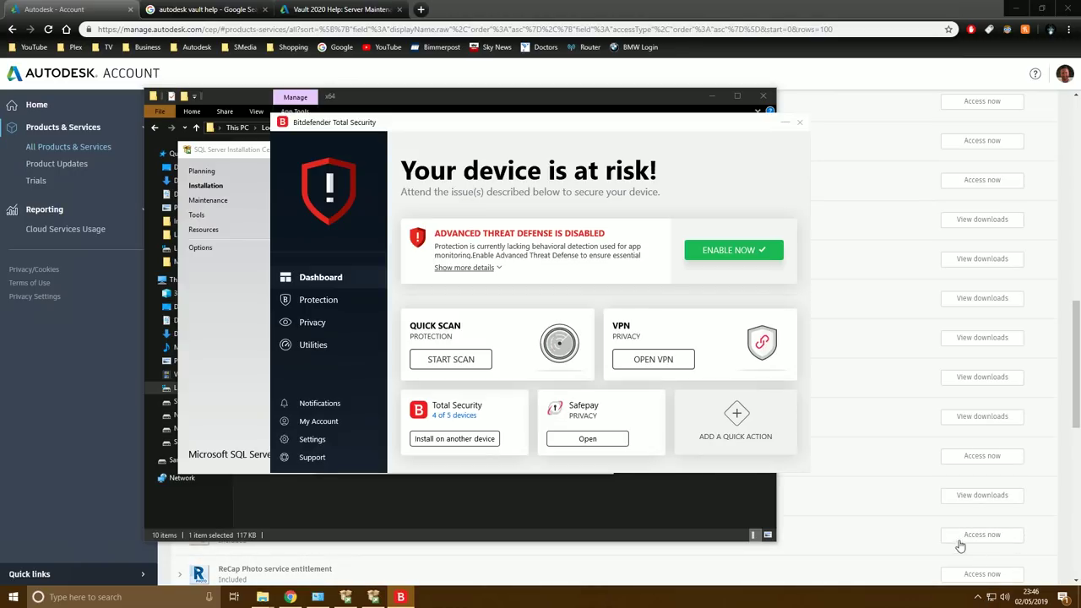
{"action": "left_click", "coordinate": [327, 301]}
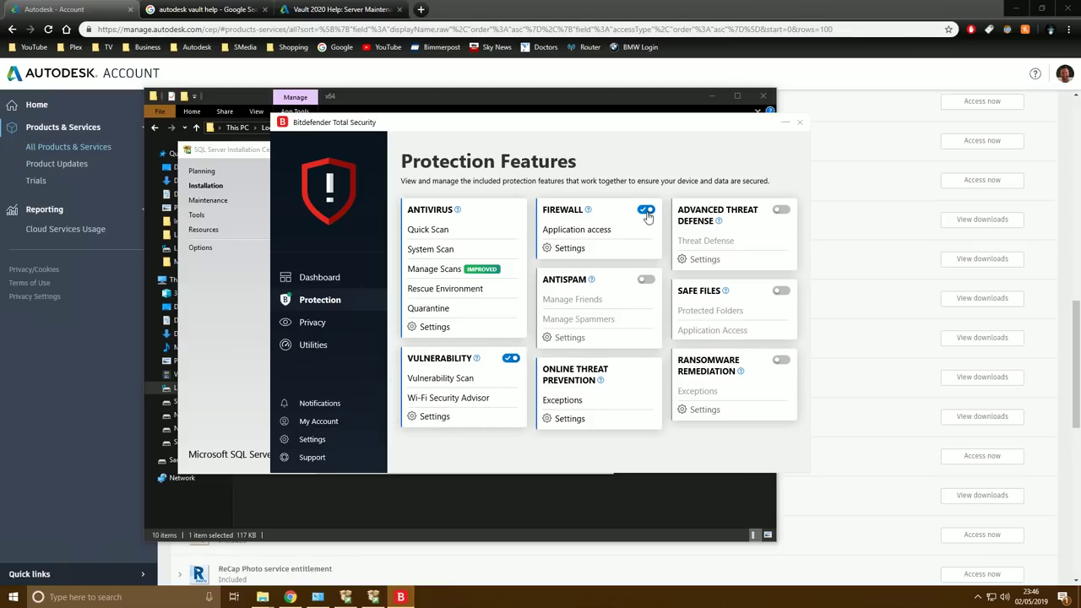
{"action": "left_click", "coordinate": [511, 358]}
Switch off the Bitdefender Antivirus Shield until system restart and close Bitdefender
{"action": "left_click", "coordinate": [430, 329]}
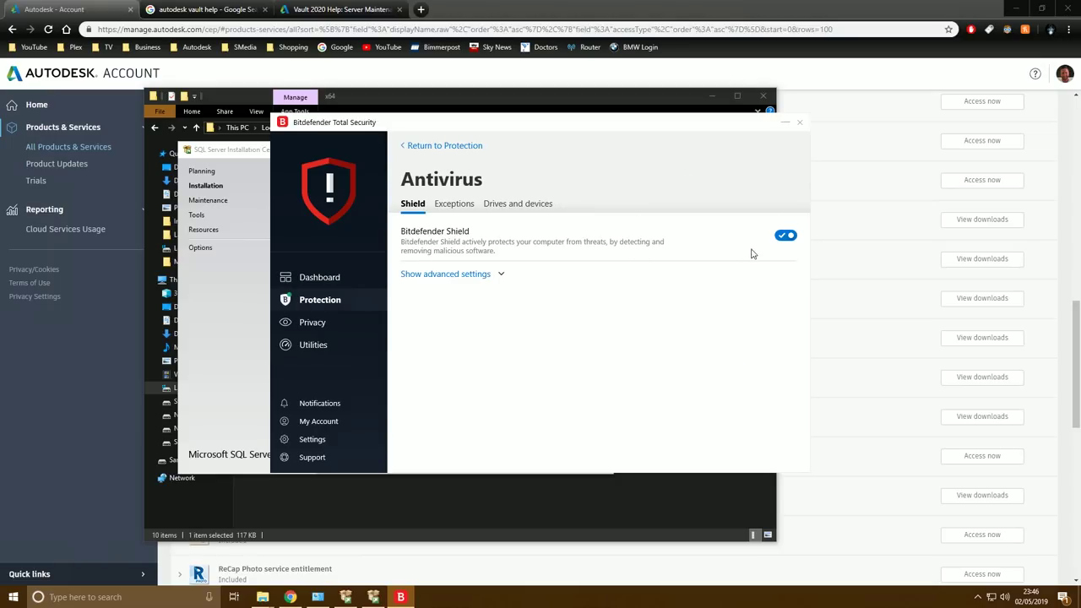
{"action": "left_click", "coordinate": [786, 236]}
{"action": "left_click", "coordinate": [475, 308]}
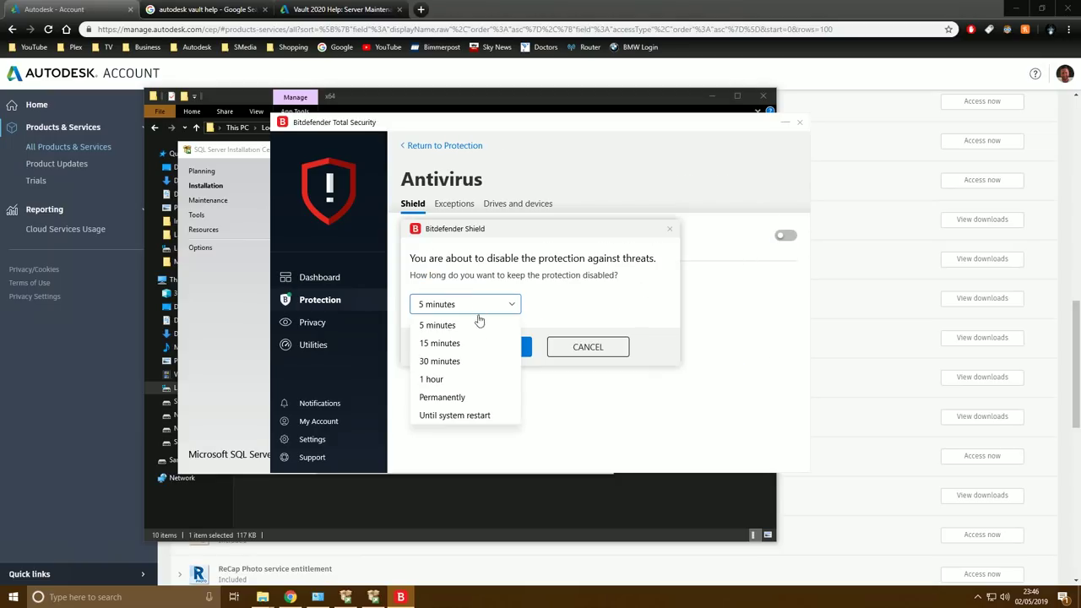
{"action": "left_click", "coordinate": [460, 415]}
{"action": "left_click", "coordinate": [497, 353]}
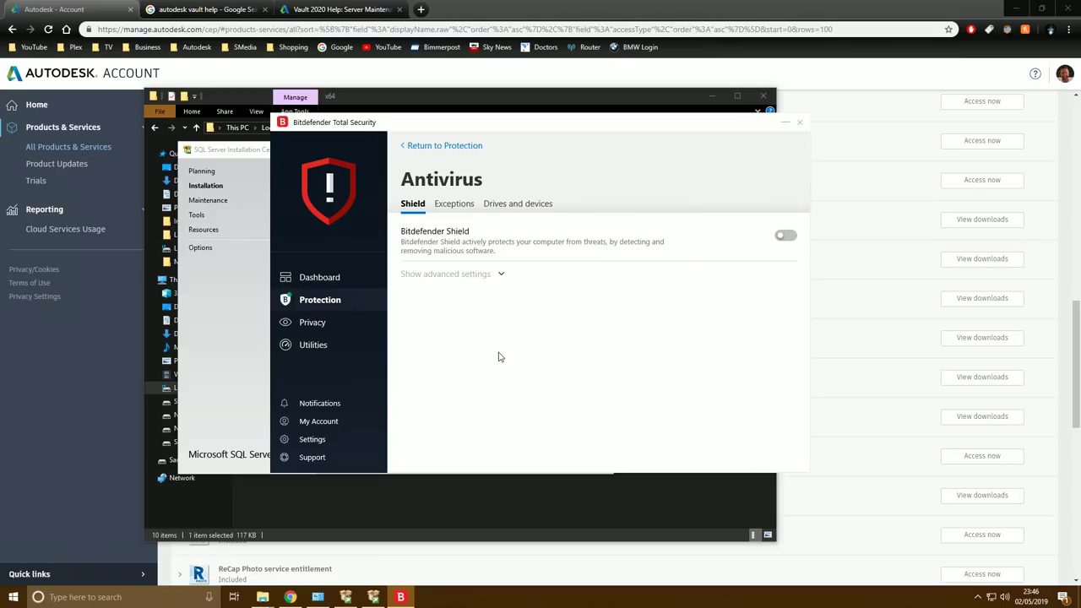
{"action": "left_click", "coordinate": [799, 123]}
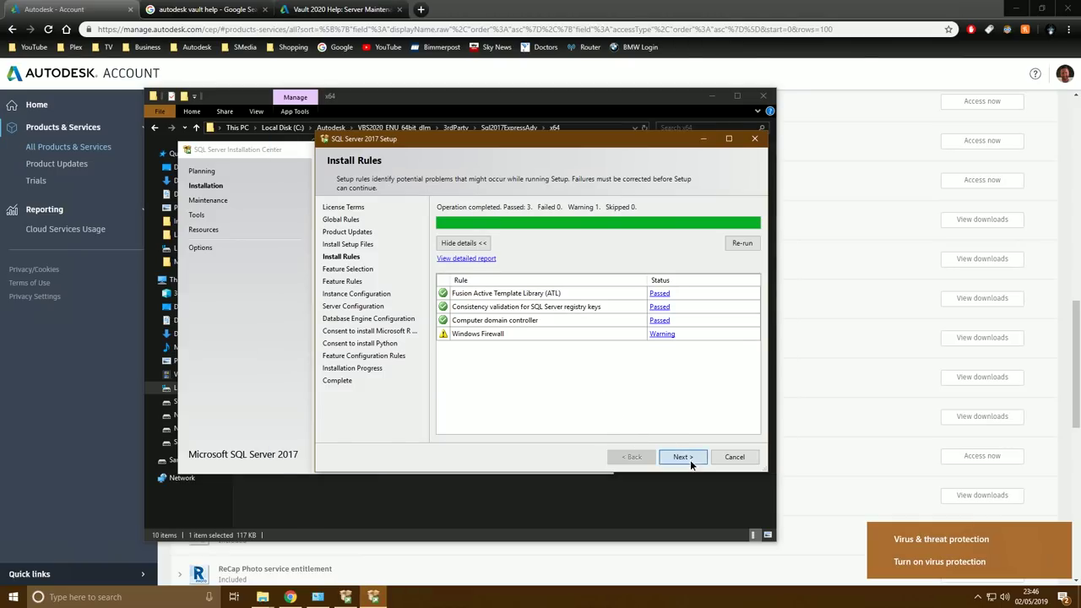
Exclude Machine Learning Services (R and Python) from the SQL Server features
{"action": "left_click", "coordinate": [685, 458]}
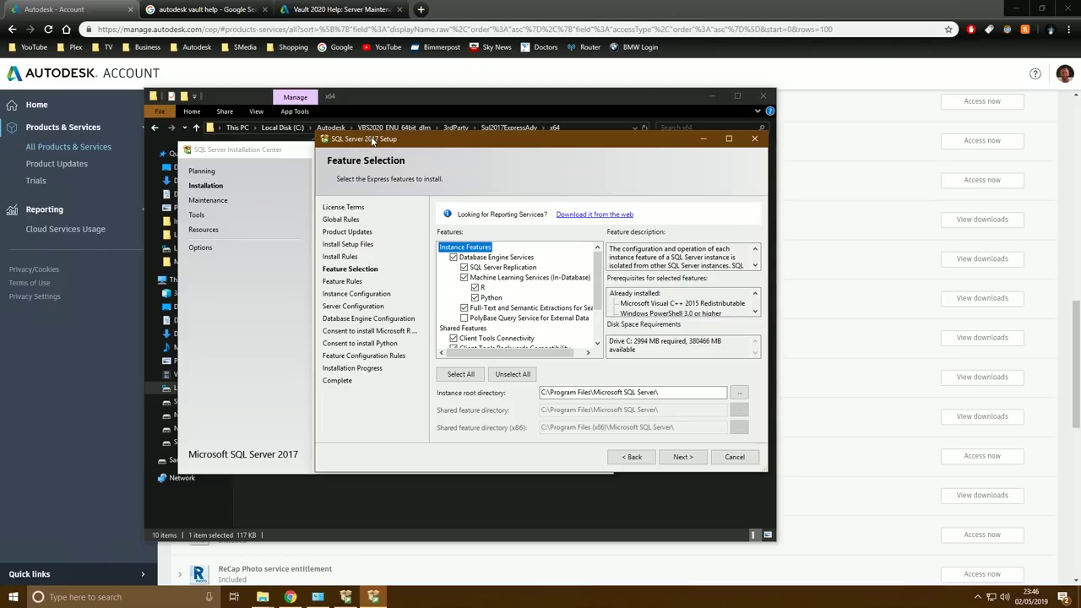
{"action": "left_click", "coordinate": [463, 278]}
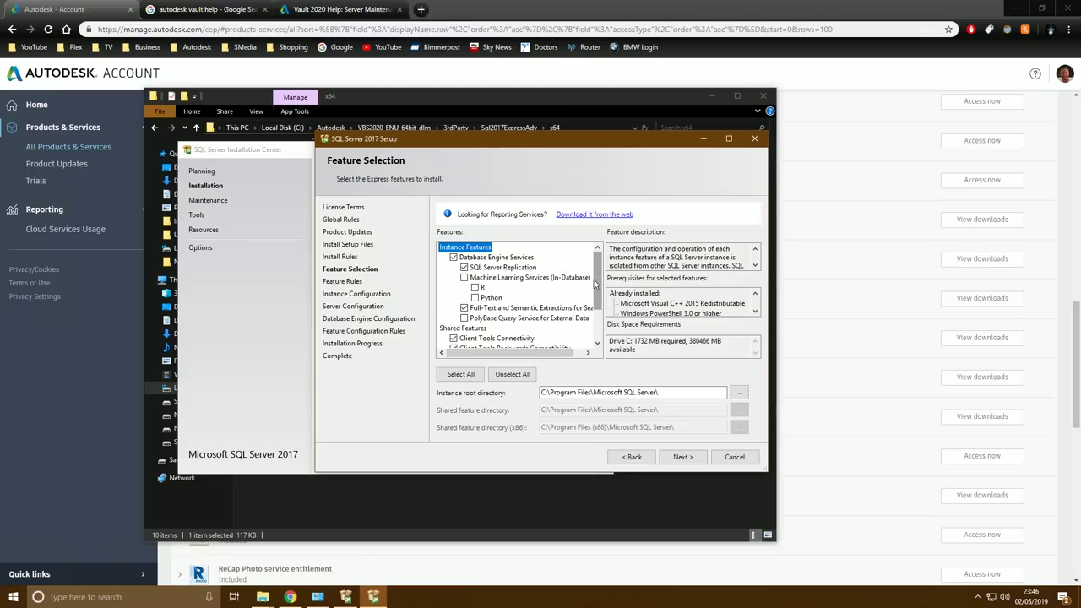
{"action": "left_click_drag", "start_coordinate": [594, 284], "coordinate": [592, 323]}
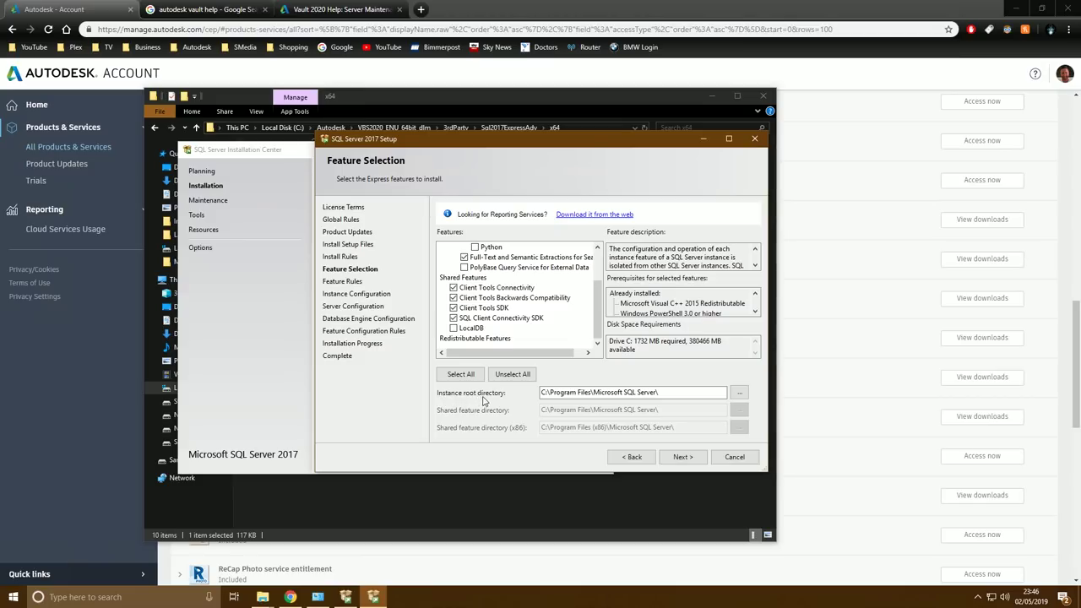
Set the instance root directory to C:\VaultData\VaultSQL
{"action": "left_click", "coordinate": [740, 395]}
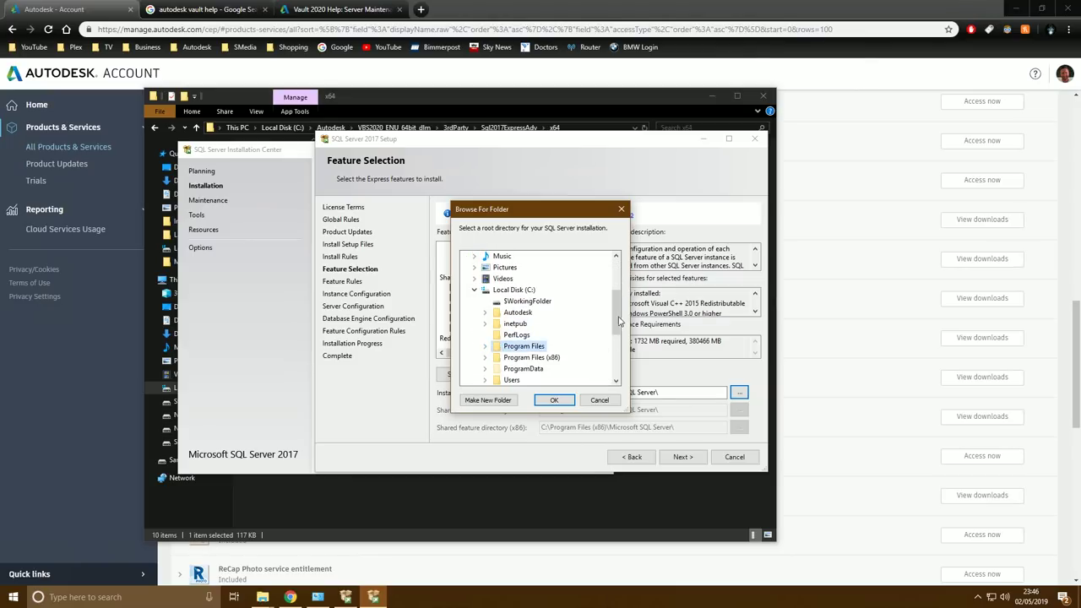
{"action": "scroll", "coordinate": [619, 321], "scroll_direction": "down", "scroll_amount": 2}
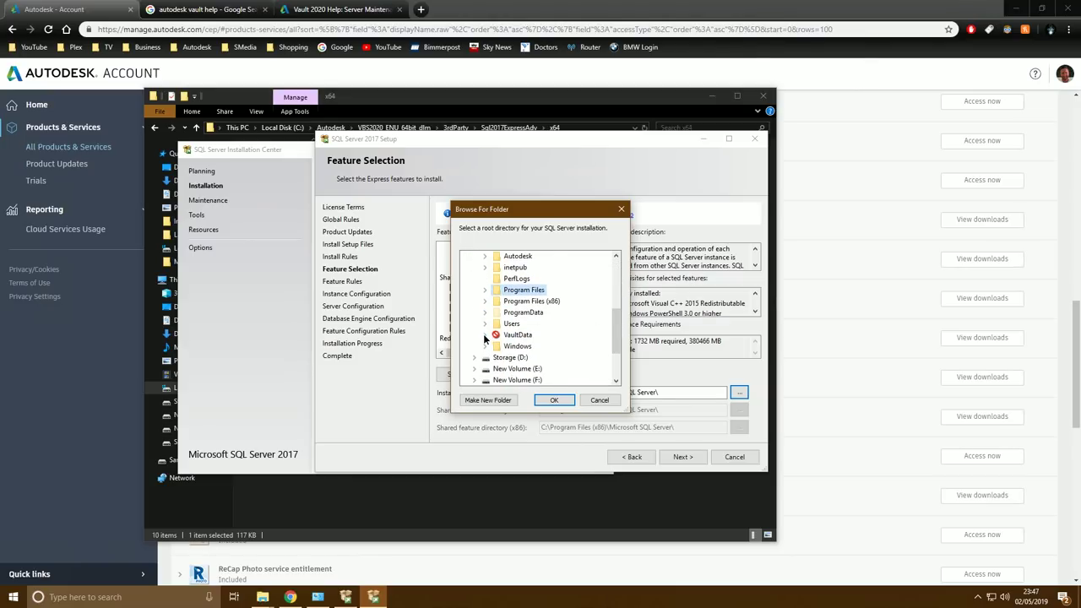
{"action": "left_click", "coordinate": [485, 335]}
{"action": "left_click", "coordinate": [528, 357]}
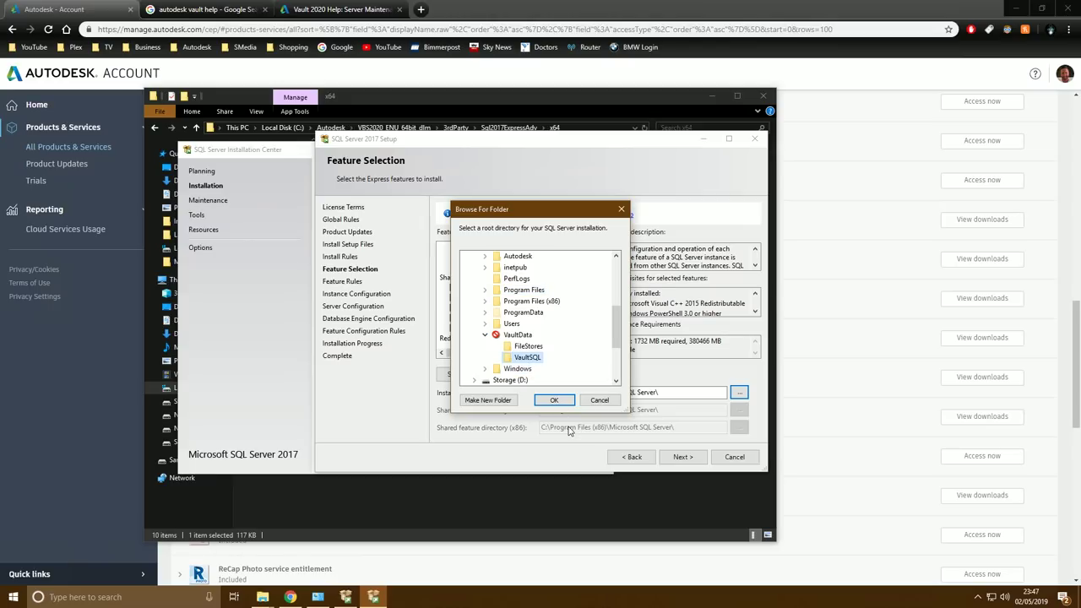
{"action": "left_click", "coordinate": [554, 400]}
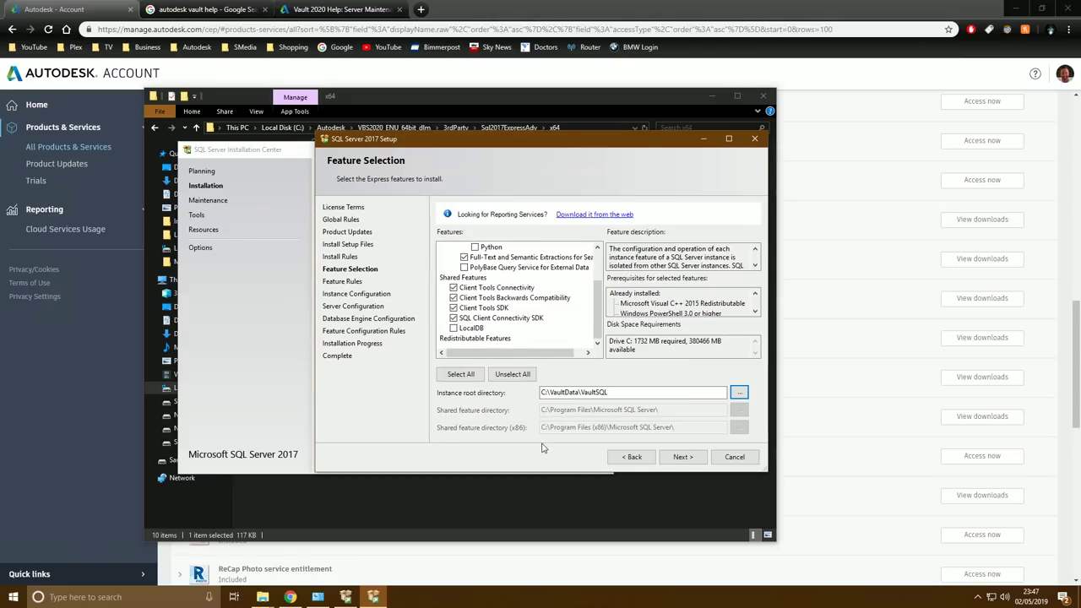
{"action": "left_click", "coordinate": [681, 457]}
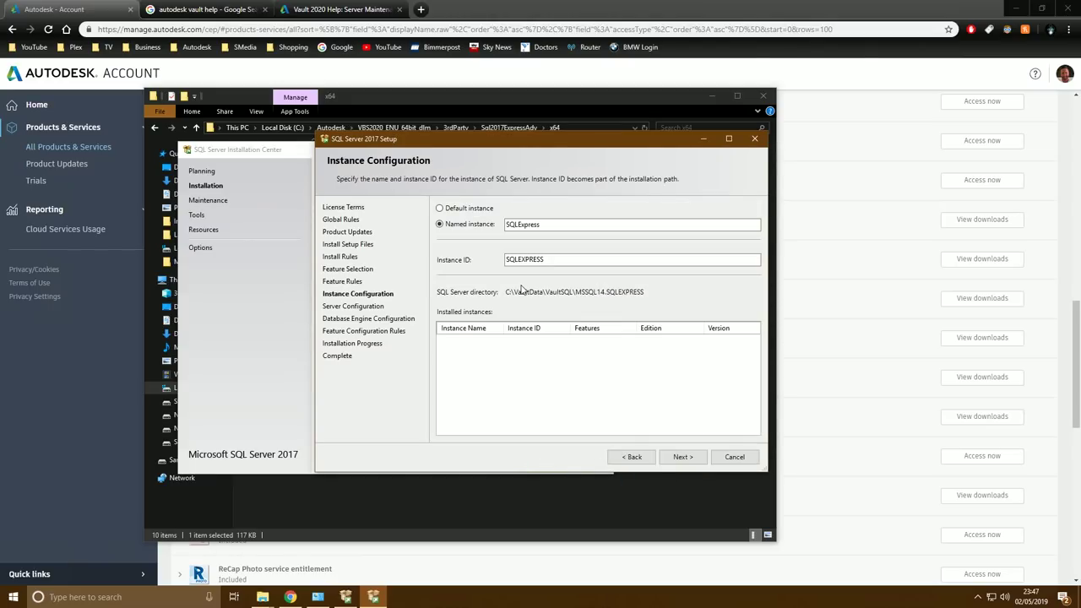
Replace the SQLExpress instance name with AUTODESKVAULT, carrying it into the instance ID
{"action": "double_click", "coordinate": [564, 223]}
{"action": "key", "text": "BackSpace"}
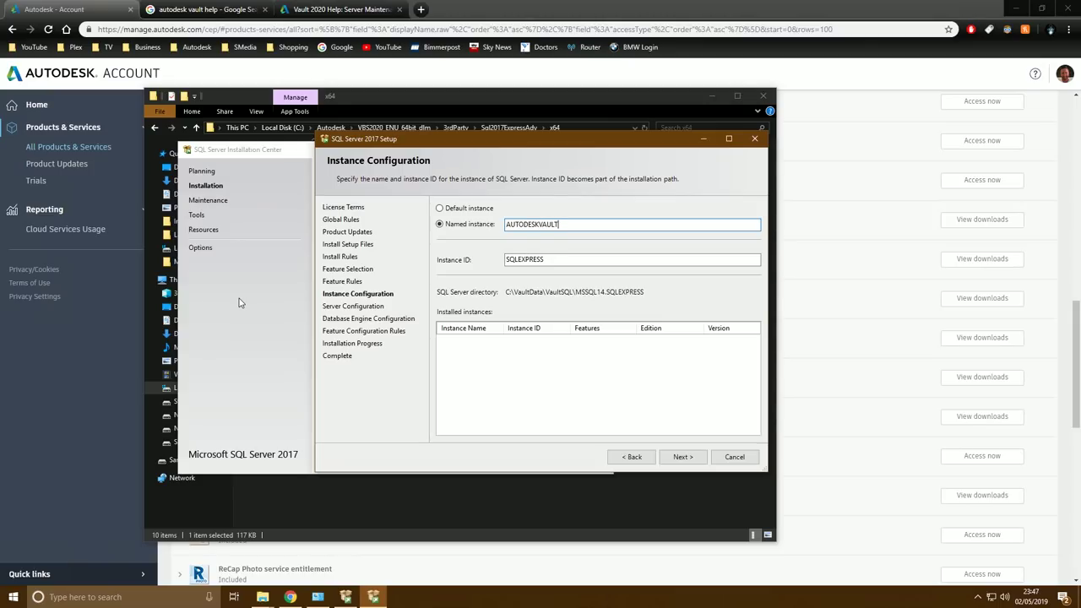
{"action": "key", "text": "Tab"}
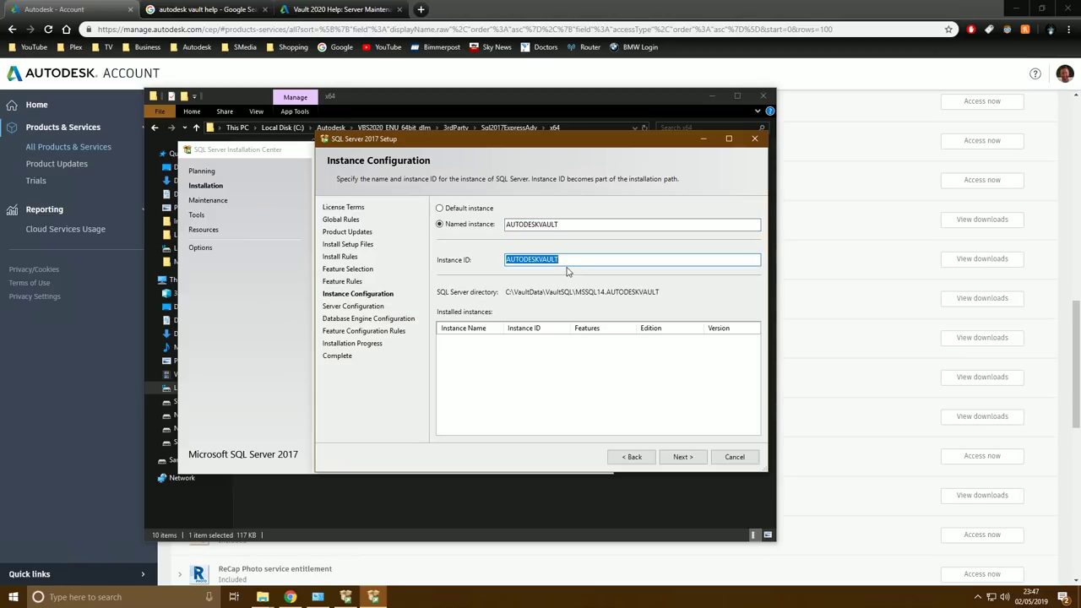
{"action": "left_click", "coordinate": [680, 457]}
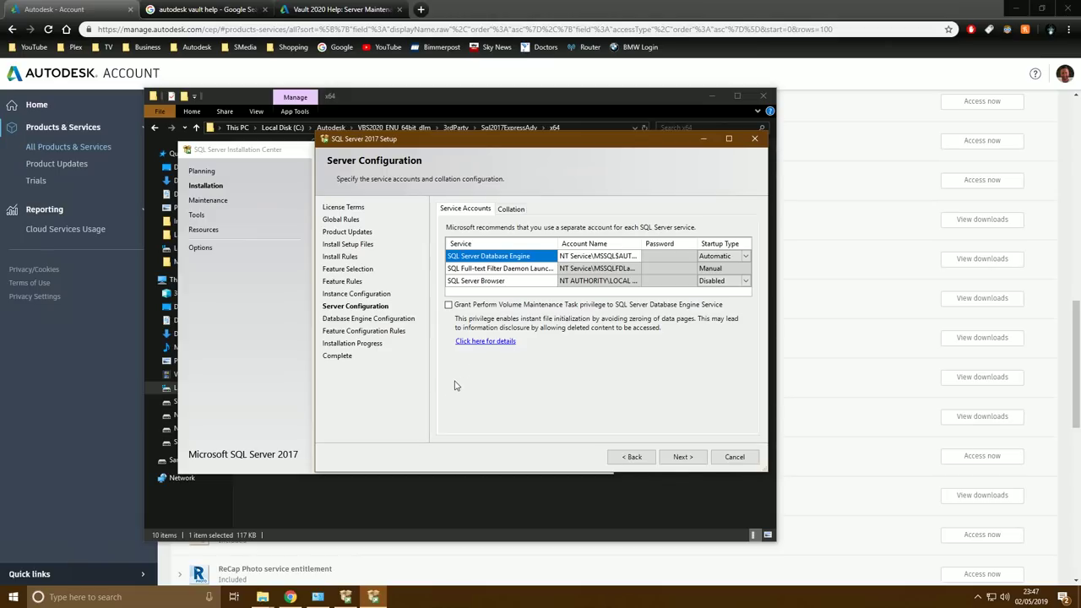
Set the Database Engine service account to NETWORK SERVICE
{"action": "left_click", "coordinate": [593, 258]}
{"action": "left_click", "coordinate": [494, 260]}
{"action": "left_click", "coordinate": [564, 261]}
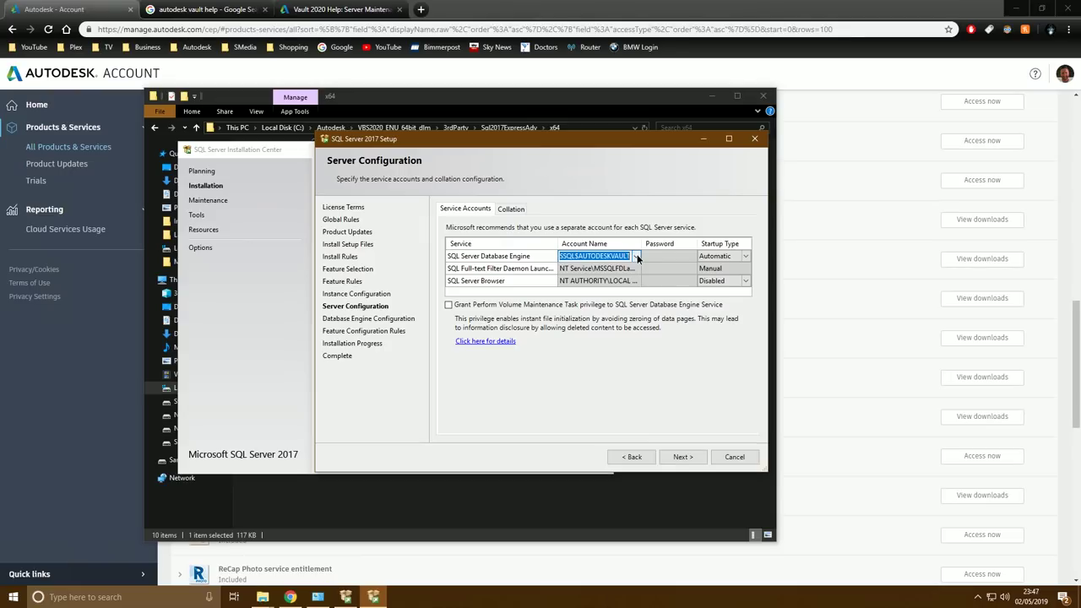
{"action": "left_click", "coordinate": [635, 257]}
{"action": "left_click", "coordinate": [583, 276]}
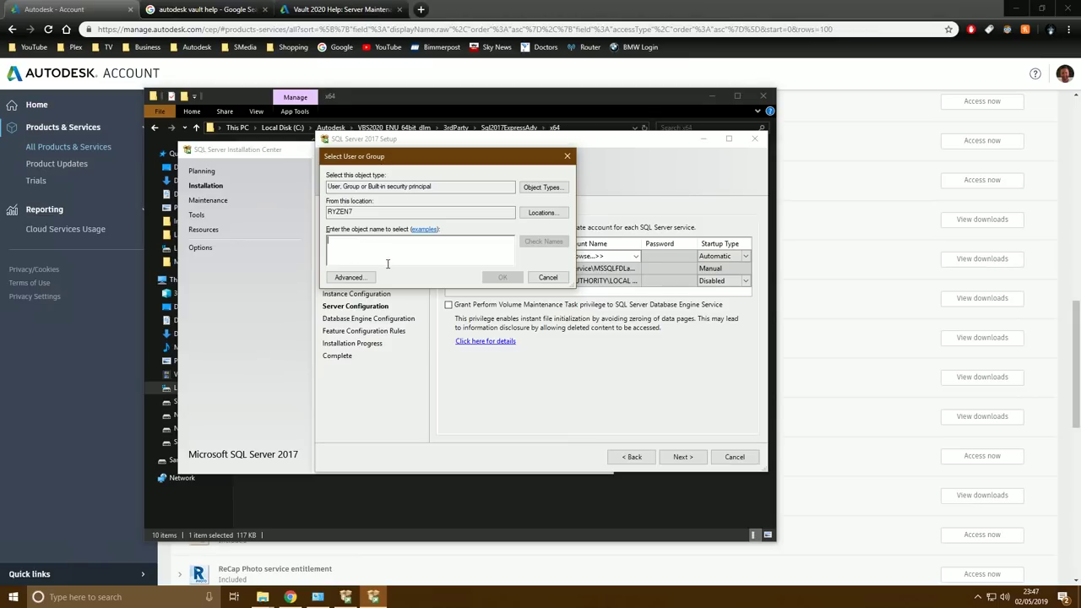
{"action": "type", "text": "net"}
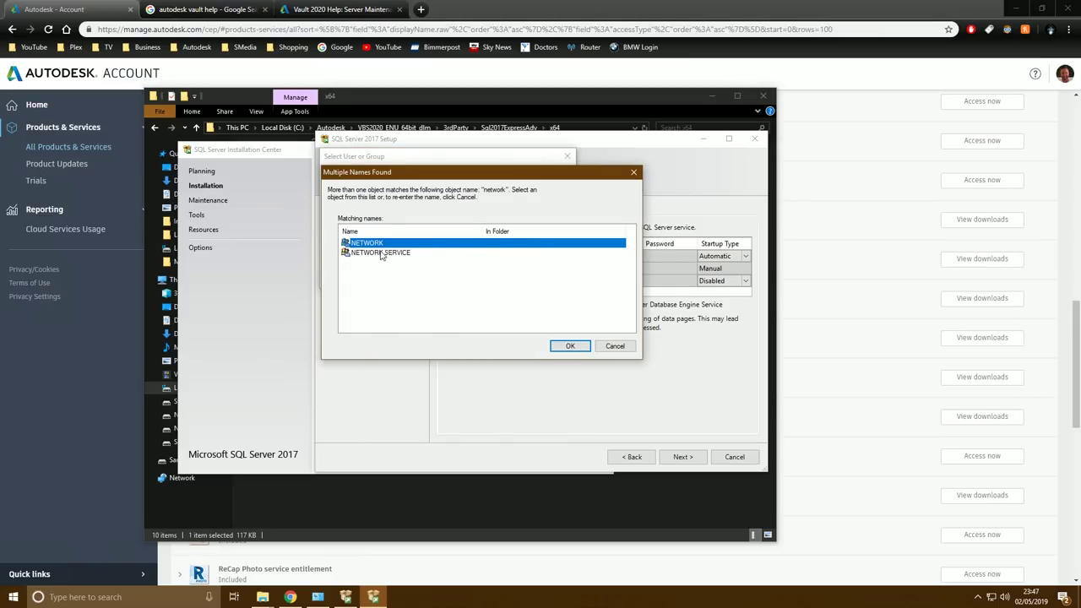
{"action": "left_click", "coordinate": [375, 253]}
{"action": "left_click", "coordinate": [570, 346]}
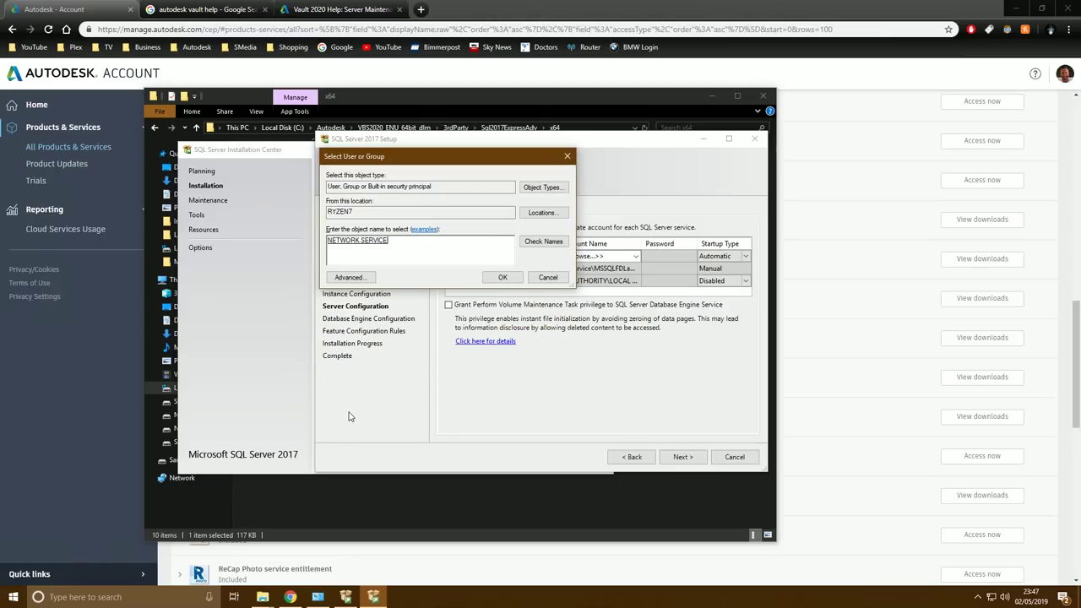
{"action": "left_click", "coordinate": [509, 284]}
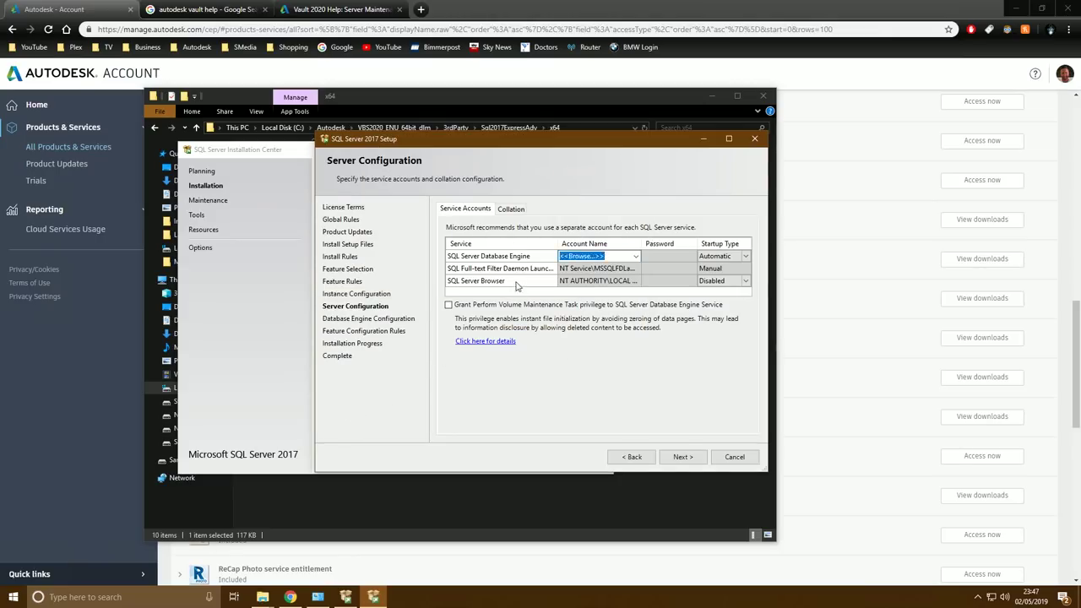
Select Mixed Mode authentication on the Database Engine Configuration page
{"action": "left_click", "coordinate": [682, 456]}
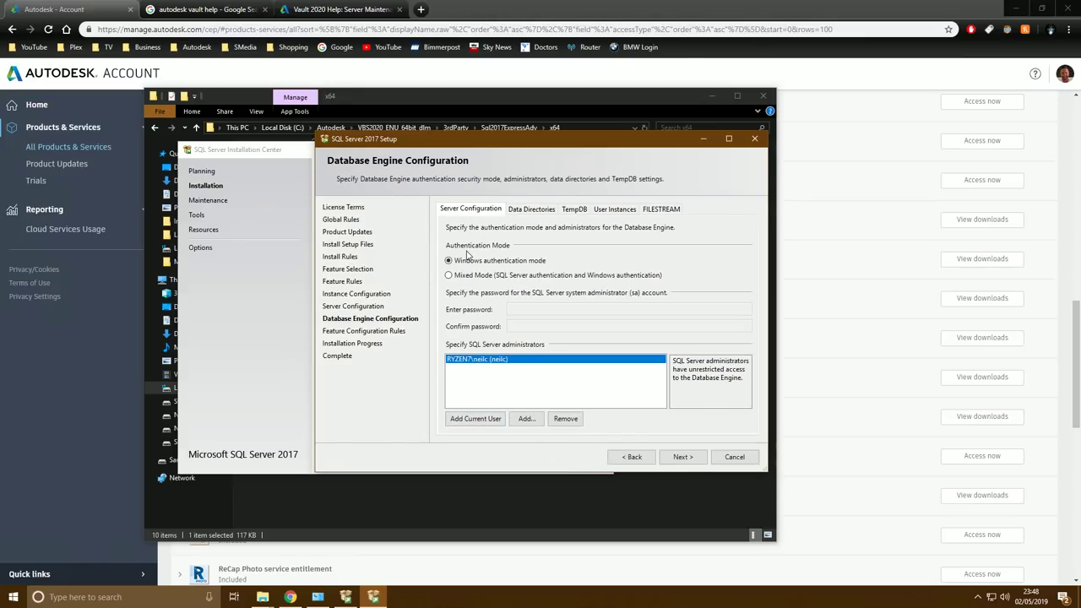
{"action": "left_click", "coordinate": [449, 276]}
{"action": "left_click", "coordinate": [523, 311]}
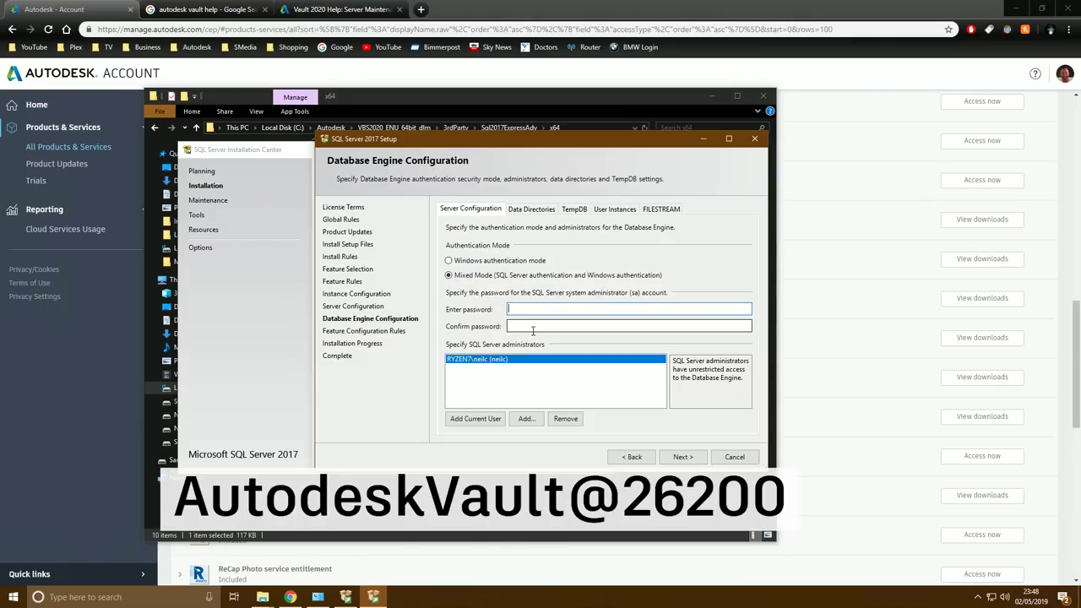
Enter the sa password, then move to the Confirm password field
{"action": "type", "text": "Autod"}
{"action": "left_click", "coordinate": [629, 326]}
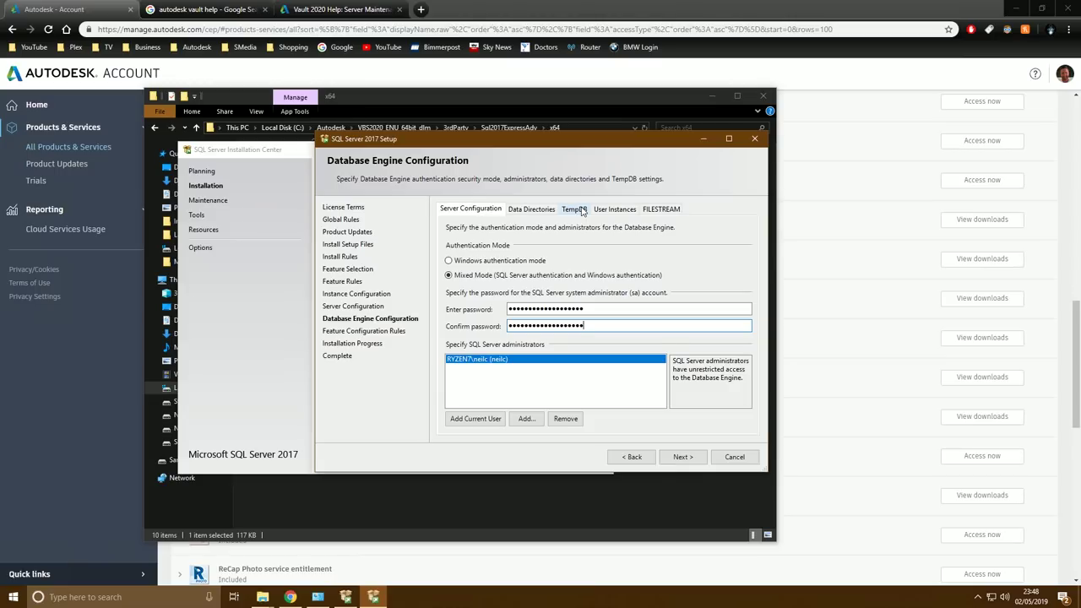
Give TempDB 2 data files of 1,024 MB initial size with 100 MB autogrowth
{"action": "left_click", "coordinate": [579, 210]}
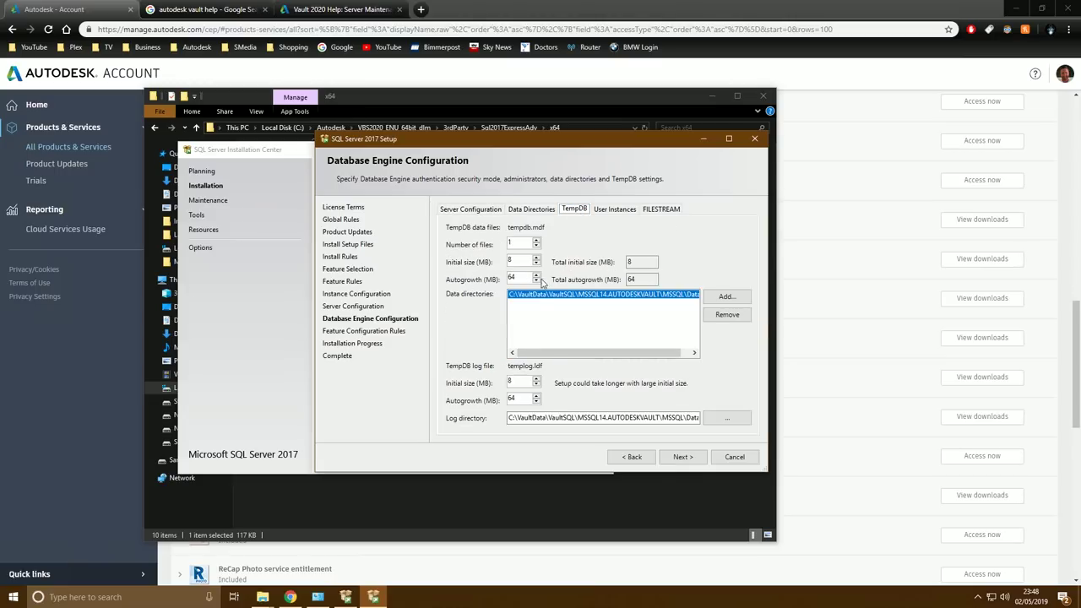
{"action": "left_click", "coordinate": [520, 243]}
{"action": "type", "text": "2"}
{"action": "left_click", "coordinate": [525, 263]}
{"action": "double_click", "coordinate": [525, 261]}
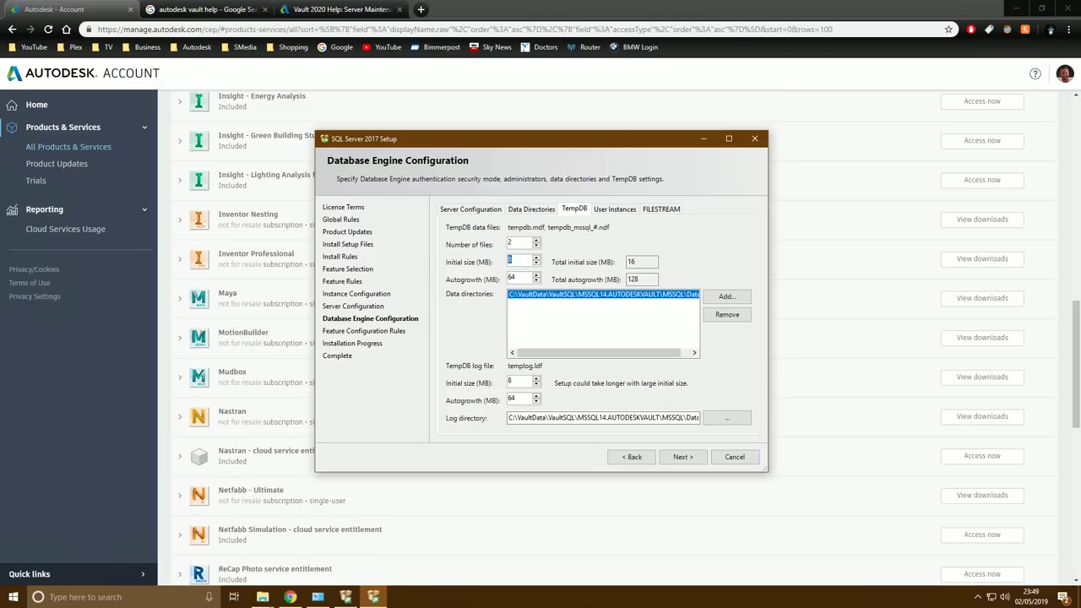
{"action": "type", "text": "1,"}
{"action": "type", "text": "024"}
{"action": "double_click", "coordinate": [512, 278]}
{"action": "type", "text": "100"}
Set the TempDB log file to 2,048 MB initial size with 100 MB autogrowth
{"action": "double_click", "coordinate": [517, 385]}
{"action": "double_click", "coordinate": [511, 243]}
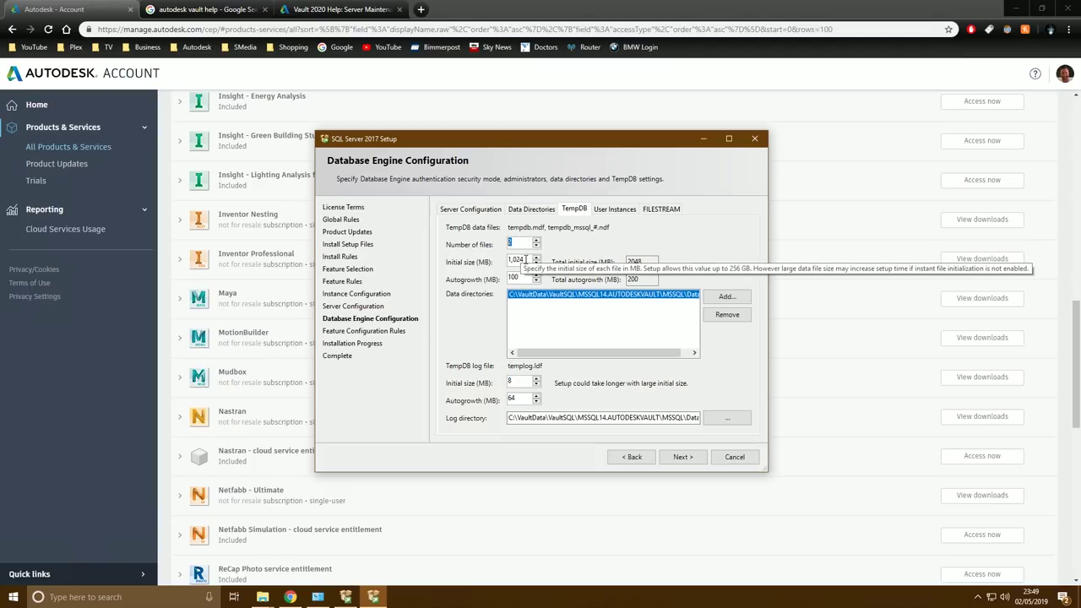
{"action": "double_click", "coordinate": [521, 381]}
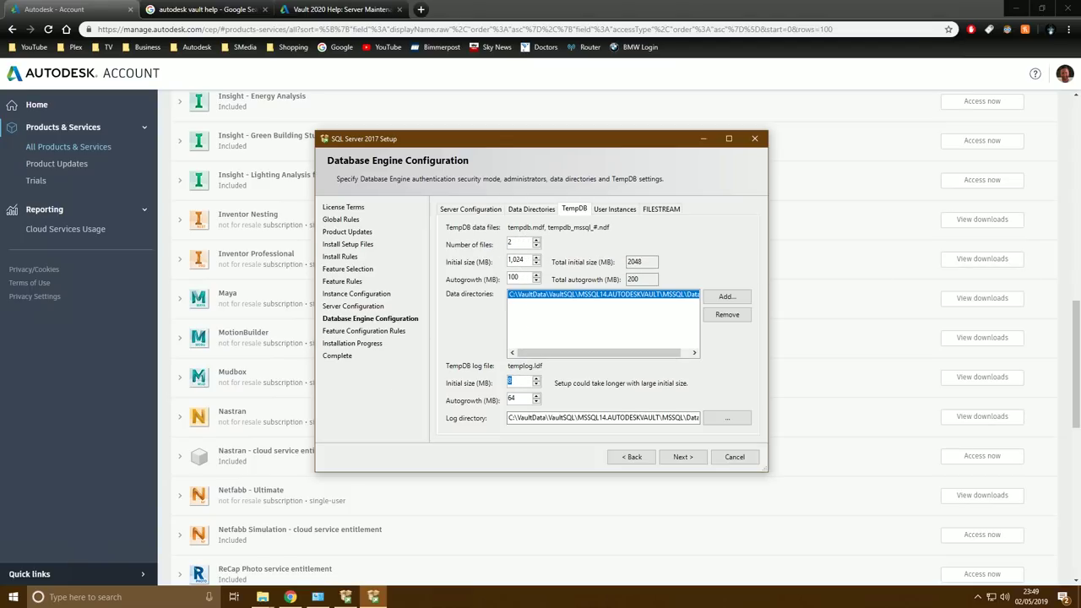
{"action": "type", "text": "204"}
{"action": "double_click", "coordinate": [512, 399]}
{"action": "type", "text": "100"}
{"action": "left_click", "coordinate": [471, 208]}
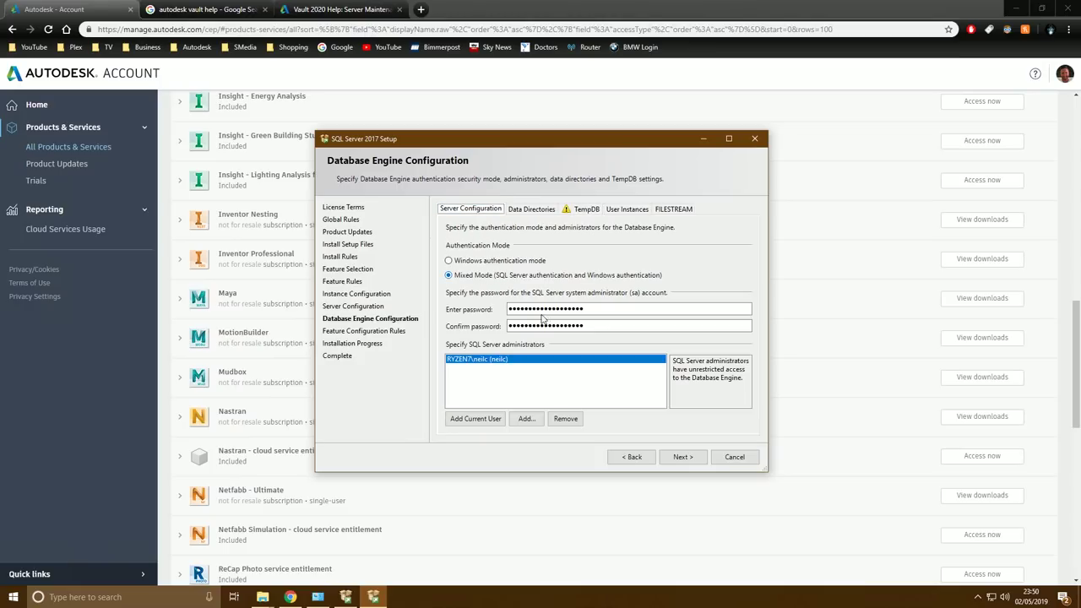
{"action": "left_click", "coordinate": [682, 457]}
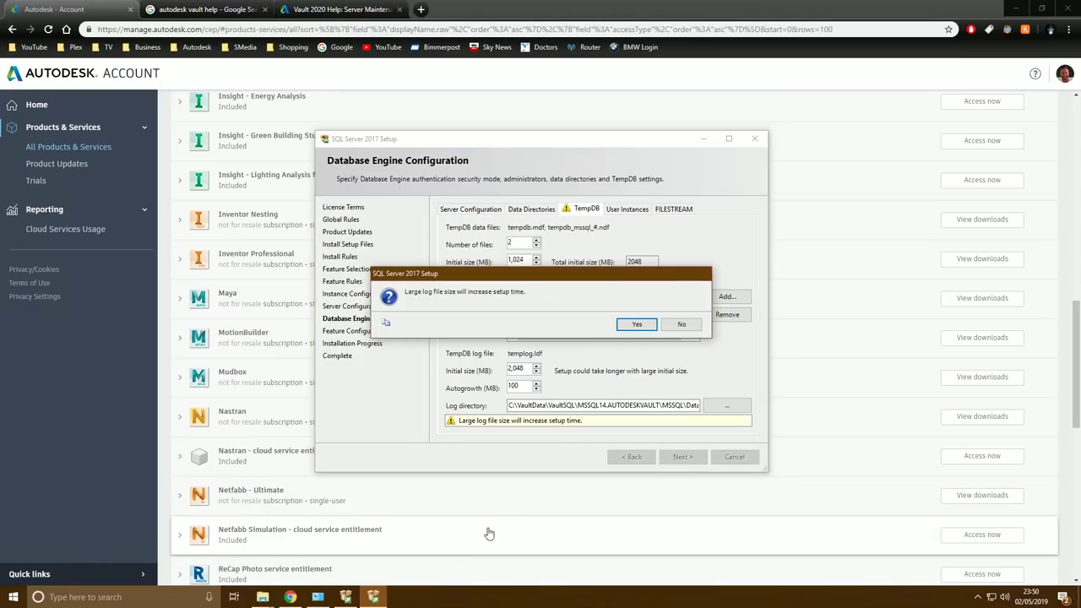
Accept the large log file warning and close setup once installation completes
{"action": "left_click", "coordinate": [636, 324]}
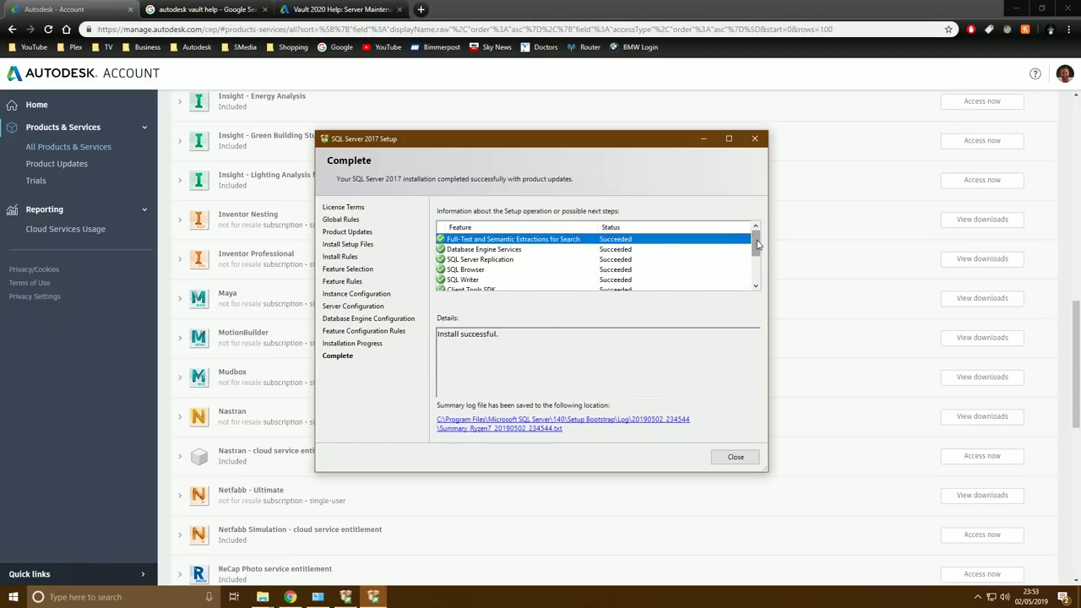
{"action": "left_click_drag", "start_coordinate": [756, 241], "coordinate": [762, 285]}
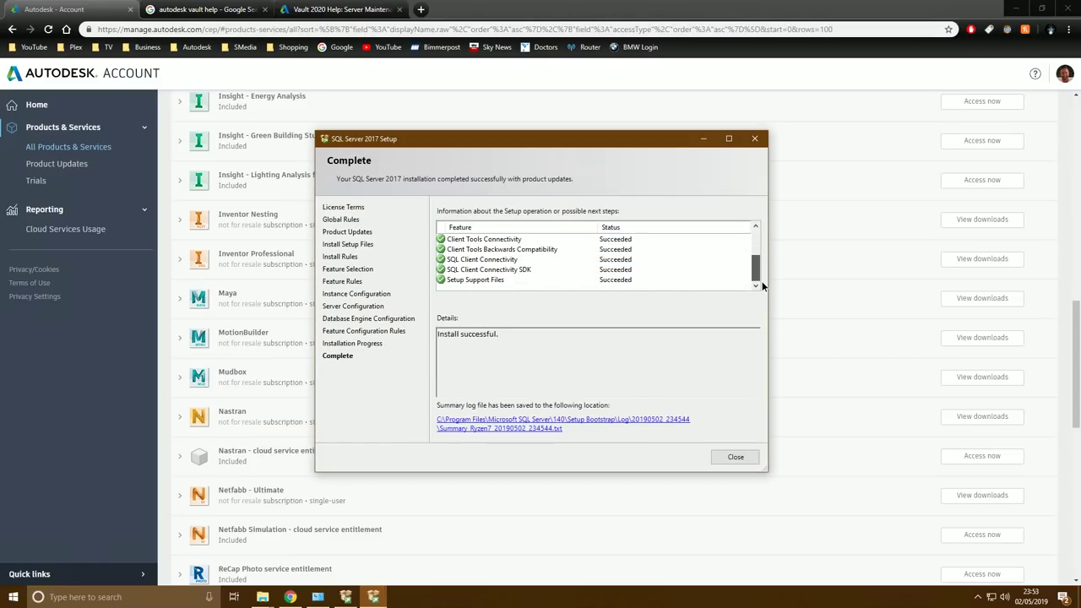
{"action": "left_click", "coordinate": [735, 457]}
Close the SQL Server Installation Center
{"action": "left_click", "coordinate": [1018, 10]}
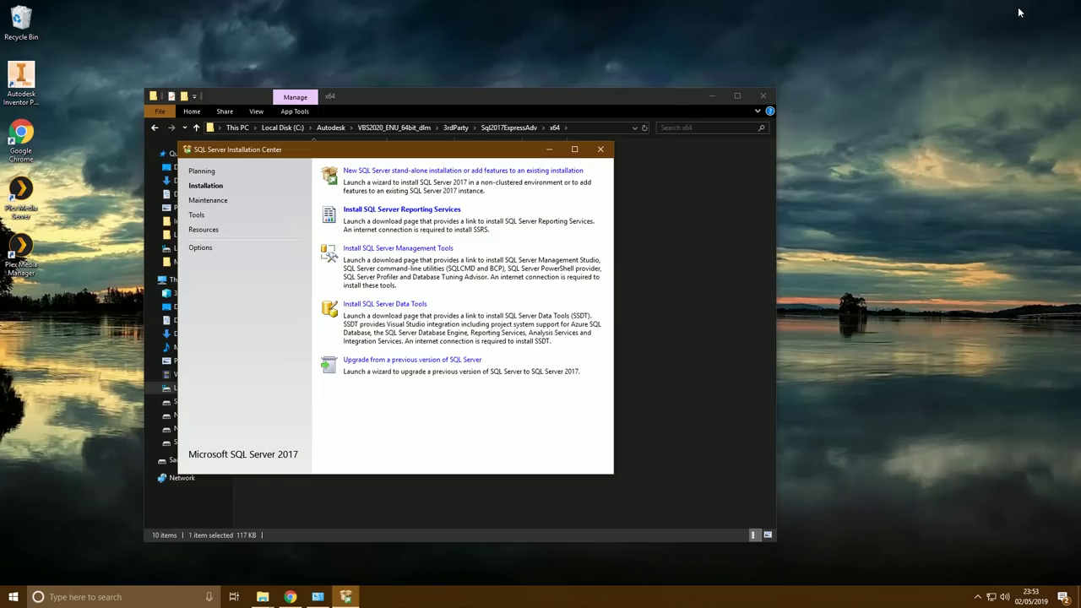
{"action": "left_click", "coordinate": [600, 153]}
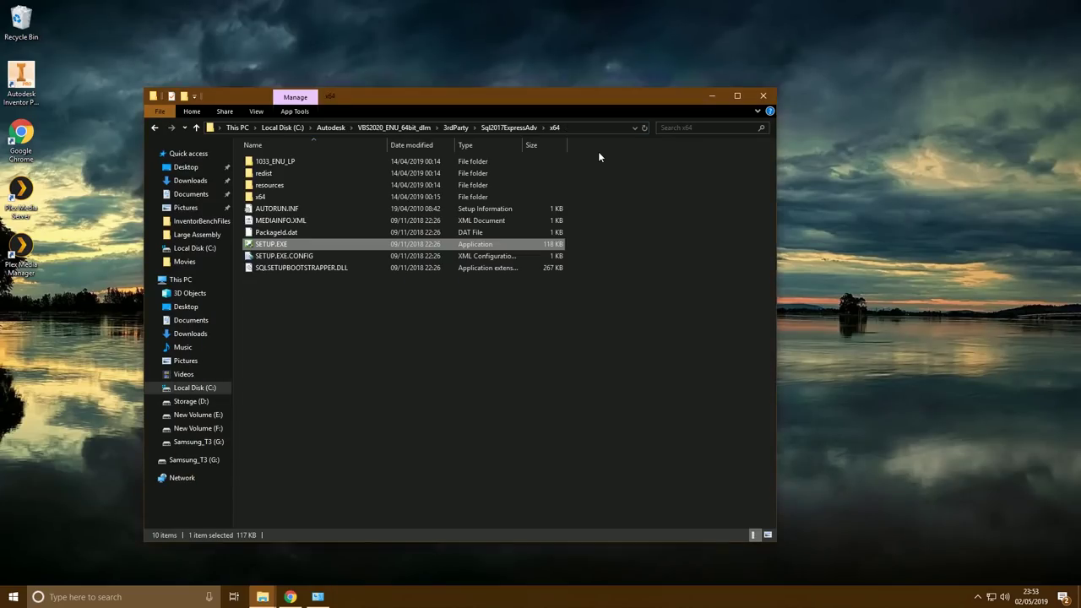
{"action": "left_click_drag", "start_coordinate": [539, 103], "coordinate": [587, 84]}
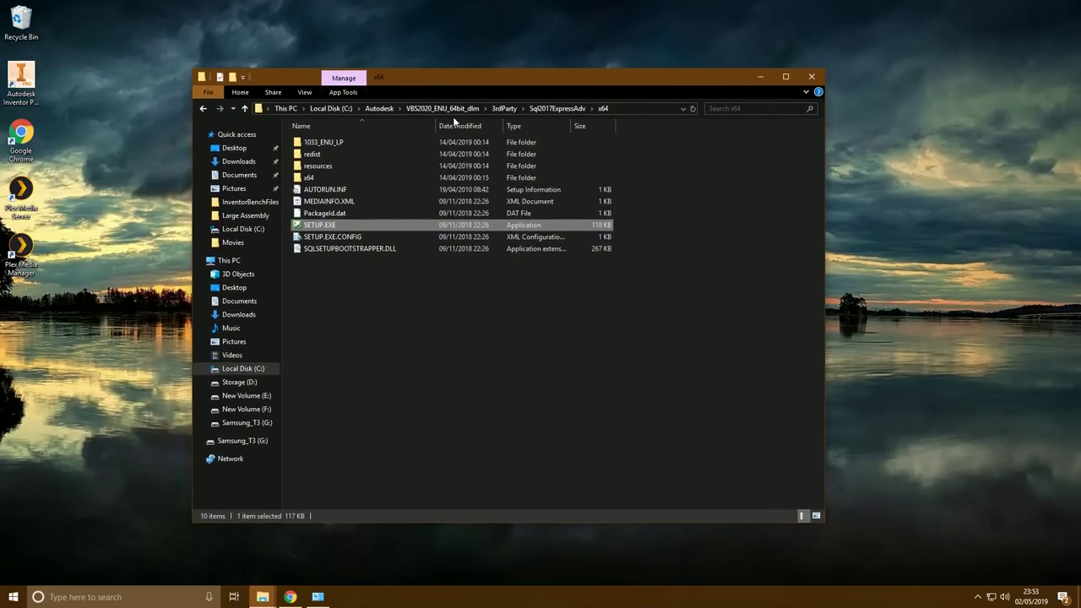
Run Setup.exe from C:\Autodesk\VBS2020_ENU_64bit_dlm as administrator
{"action": "left_click", "coordinate": [330, 108]}
{"action": "double_click", "coordinate": [334, 153]}
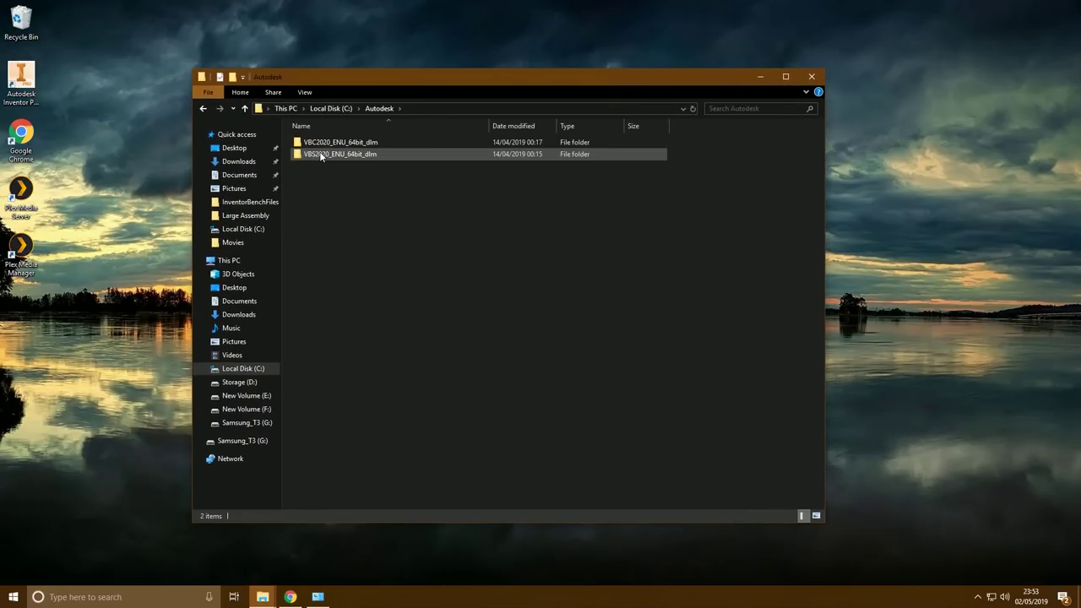
{"action": "double_click", "coordinate": [315, 156]}
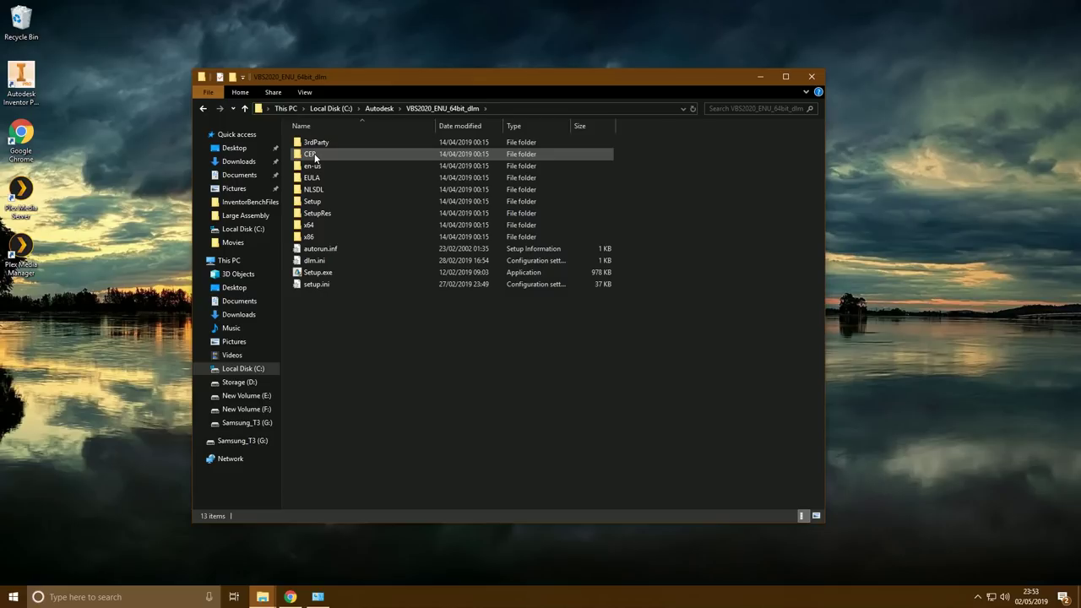
{"action": "left_click", "coordinate": [314, 273]}
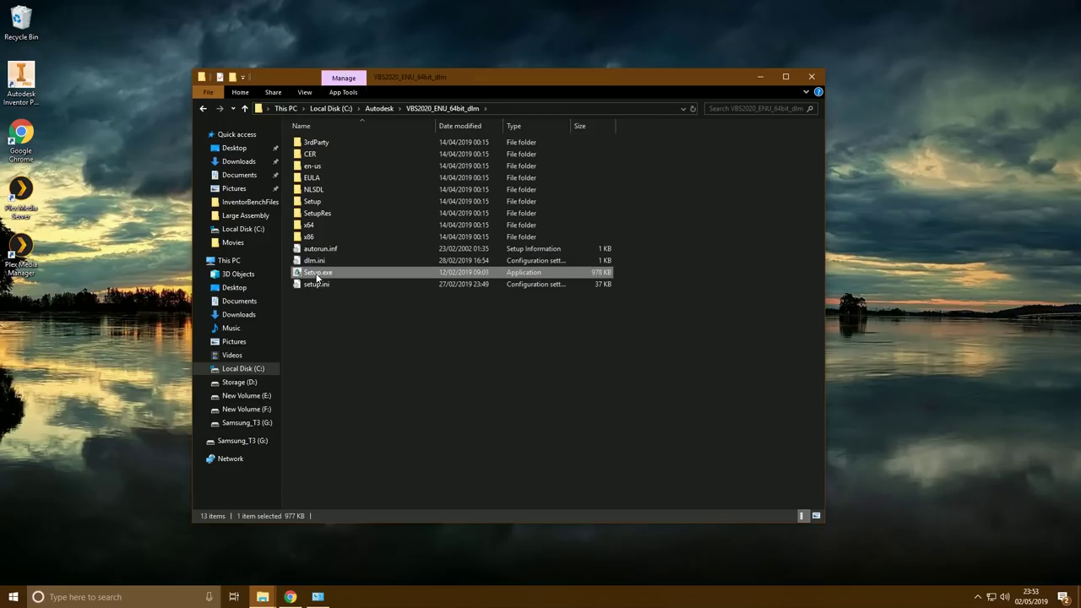
{"action": "right_click", "coordinate": [311, 273]}
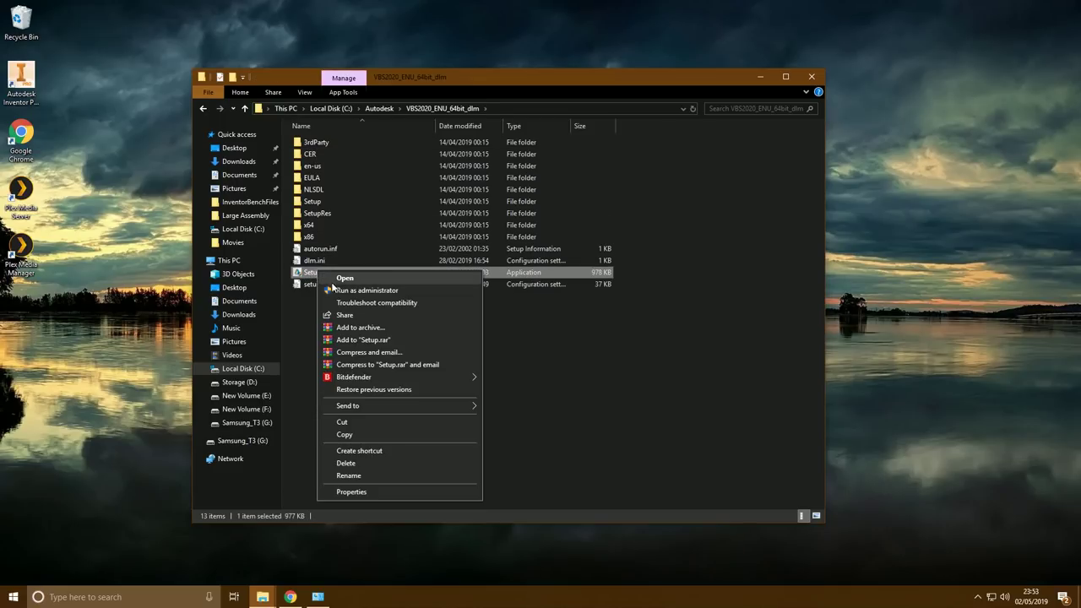
{"action": "left_click", "coordinate": [344, 290]}
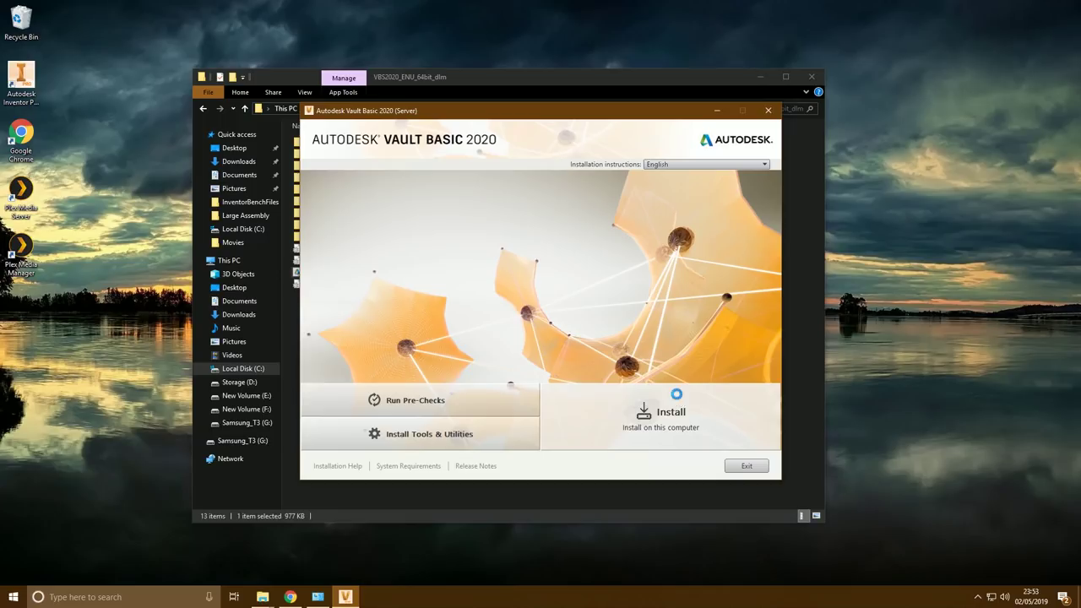
Accept the Vault Basic 2020 Server license agreement
{"action": "left_click", "coordinate": [674, 397]}
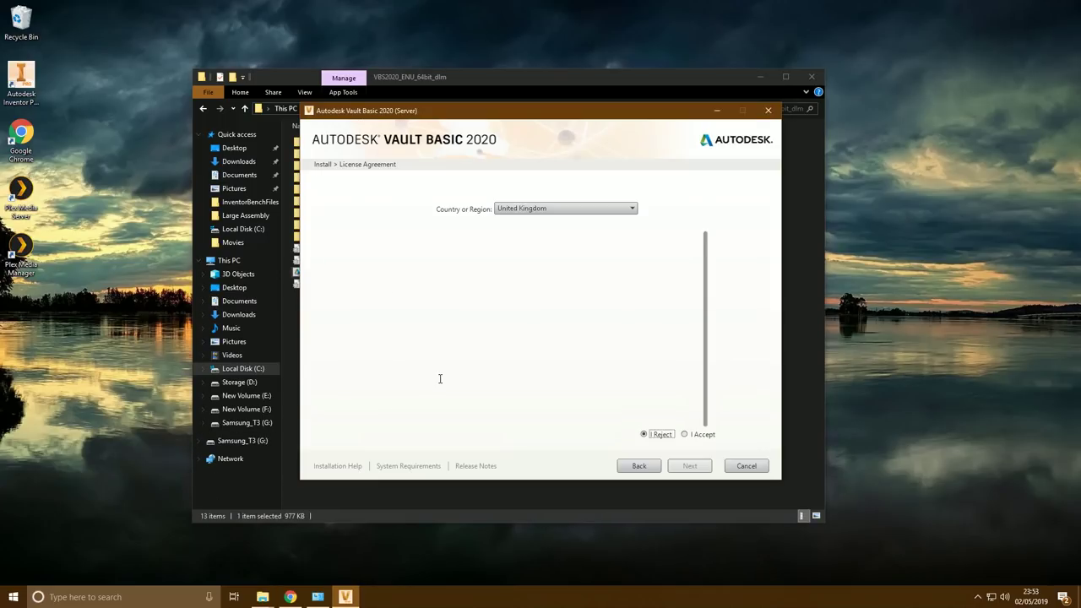
{"action": "left_click", "coordinate": [685, 434]}
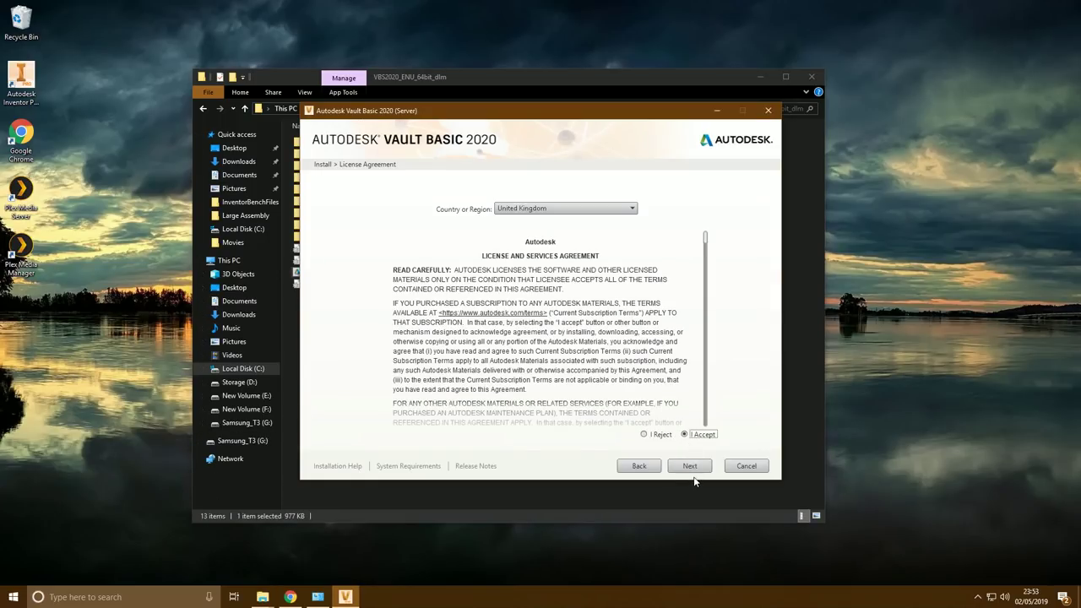
{"action": "left_click", "coordinate": [692, 468]}
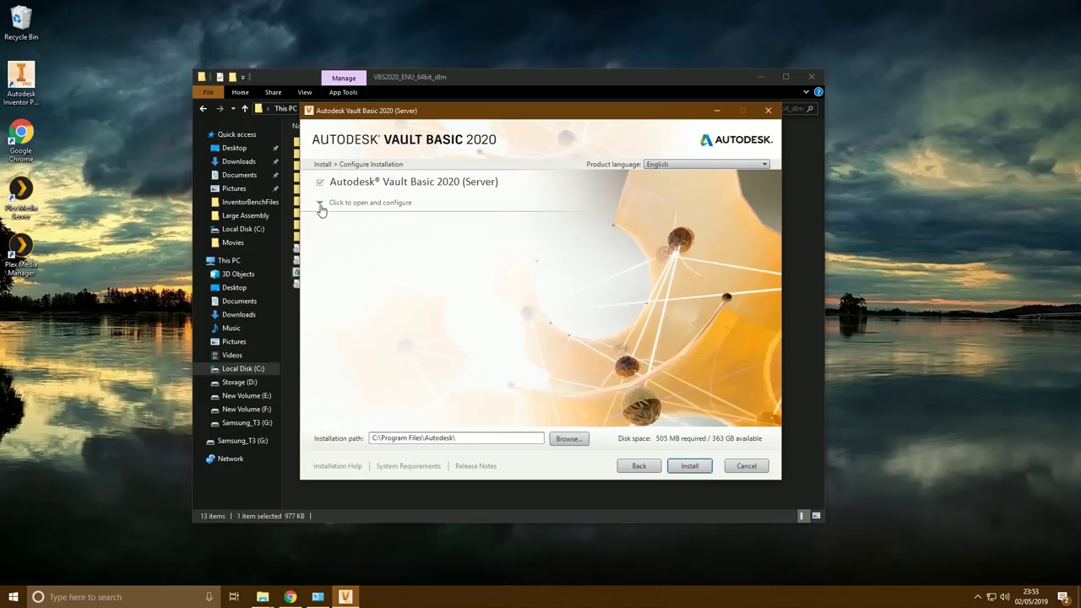
Review the server configuration and start installing into C:\Program Files\Autodesk\
{"action": "left_click", "coordinate": [320, 206]}
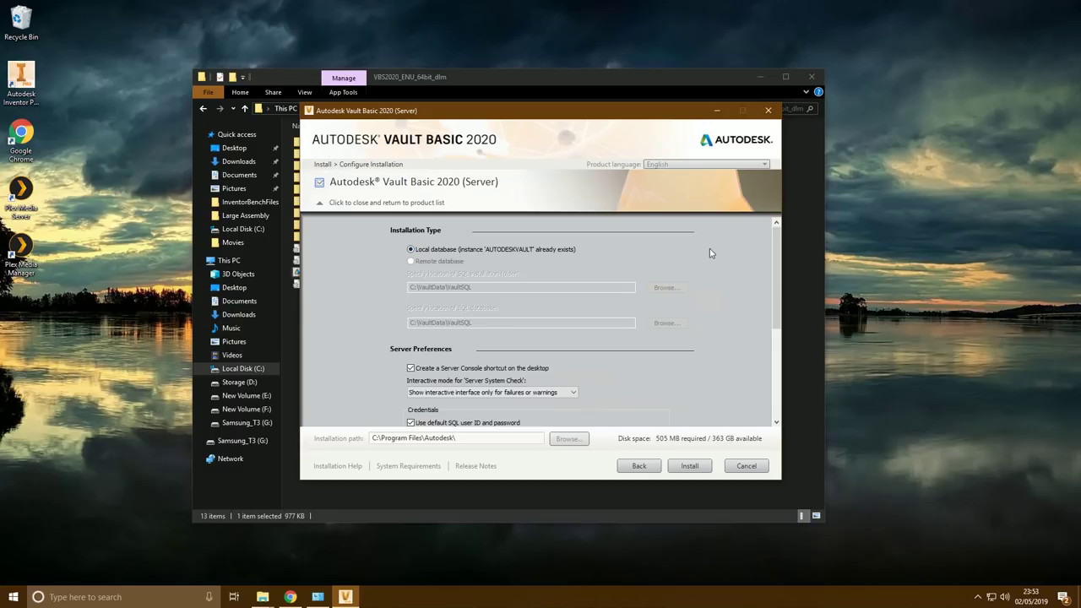
{"action": "left_click_drag", "start_coordinate": [779, 260], "coordinate": [801, 357]}
{"action": "scroll", "coordinate": [449, 243], "scroll_direction": "up", "scroll_amount": 4}
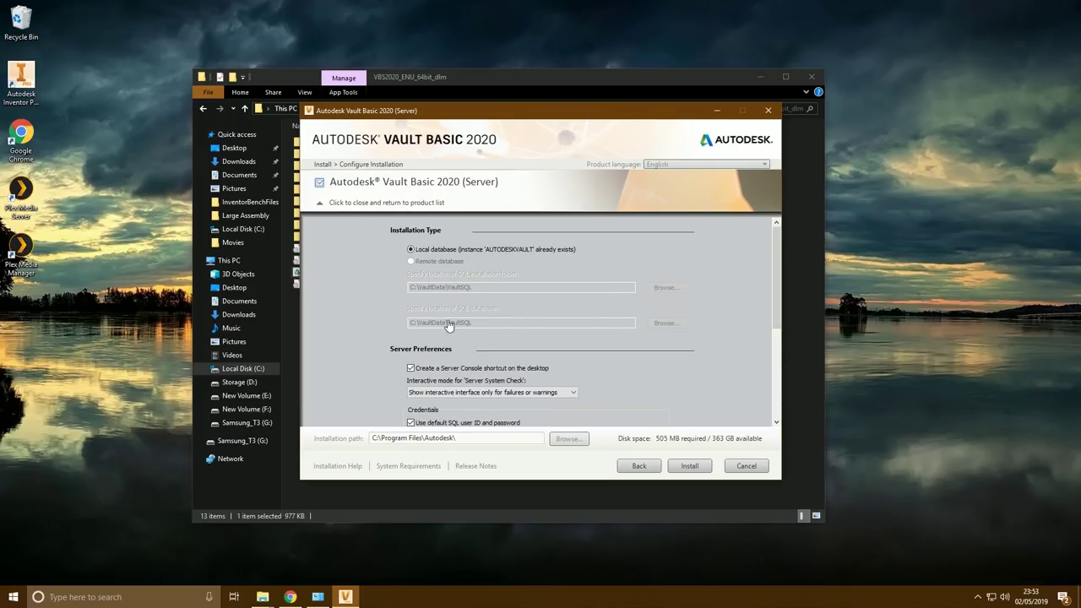
{"action": "left_click", "coordinate": [360, 204]}
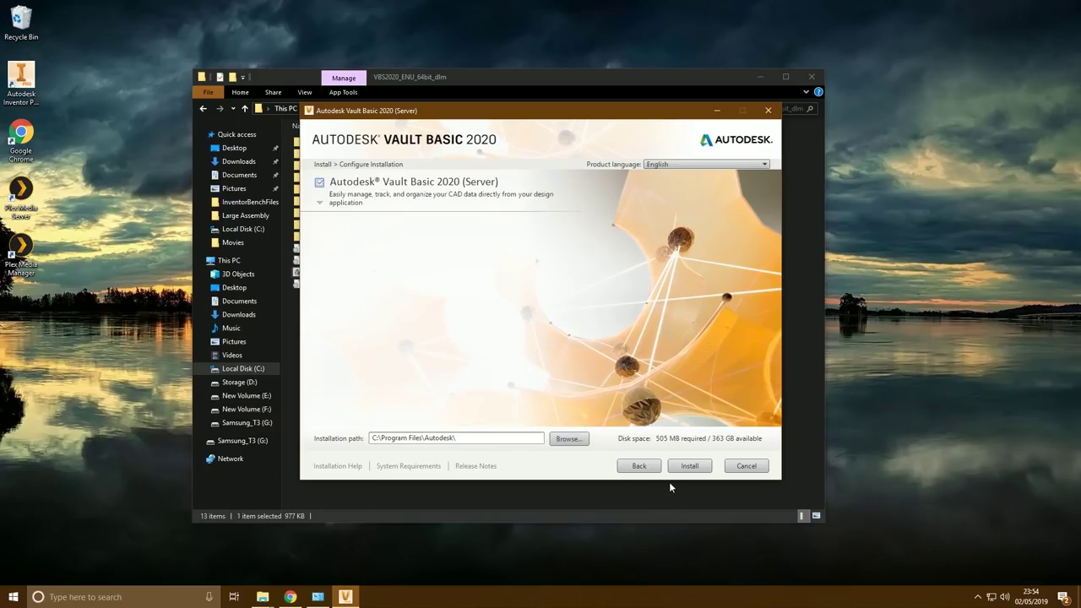
{"action": "left_click_drag", "start_coordinate": [482, 439], "coordinate": [261, 456]}
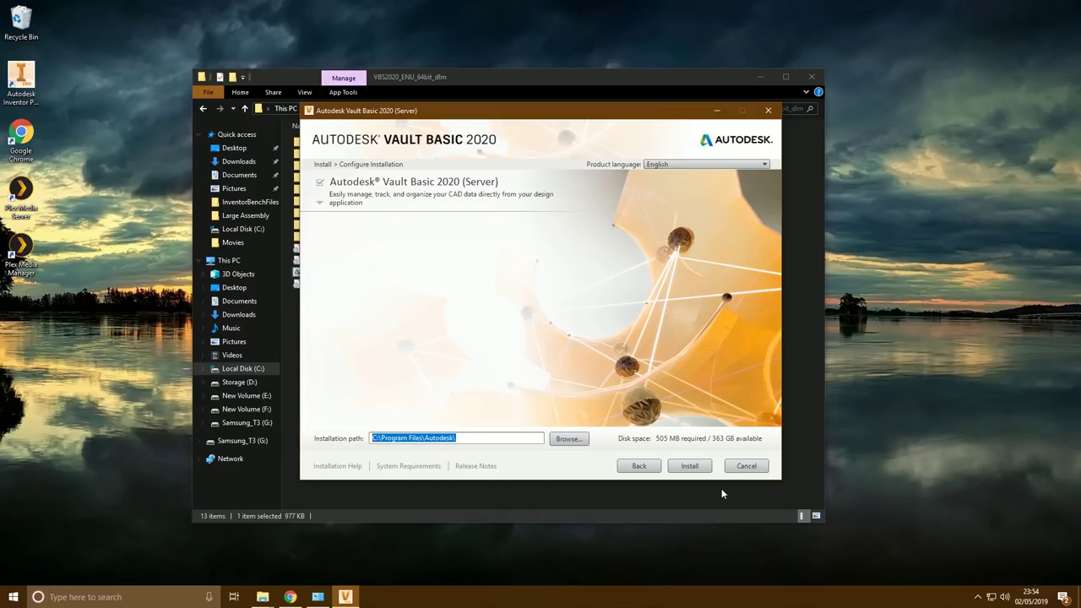
{"action": "left_click", "coordinate": [699, 469]}
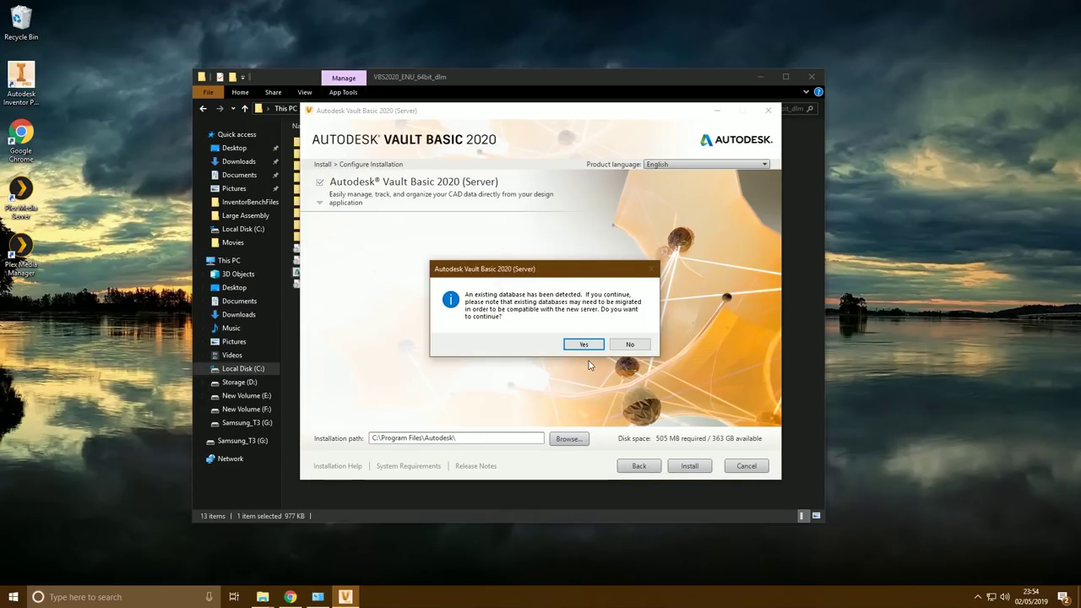
Complete the Vault server install, defer the console data migration, and minimise File Explorer
{"action": "left_click", "coordinate": [583, 345]}
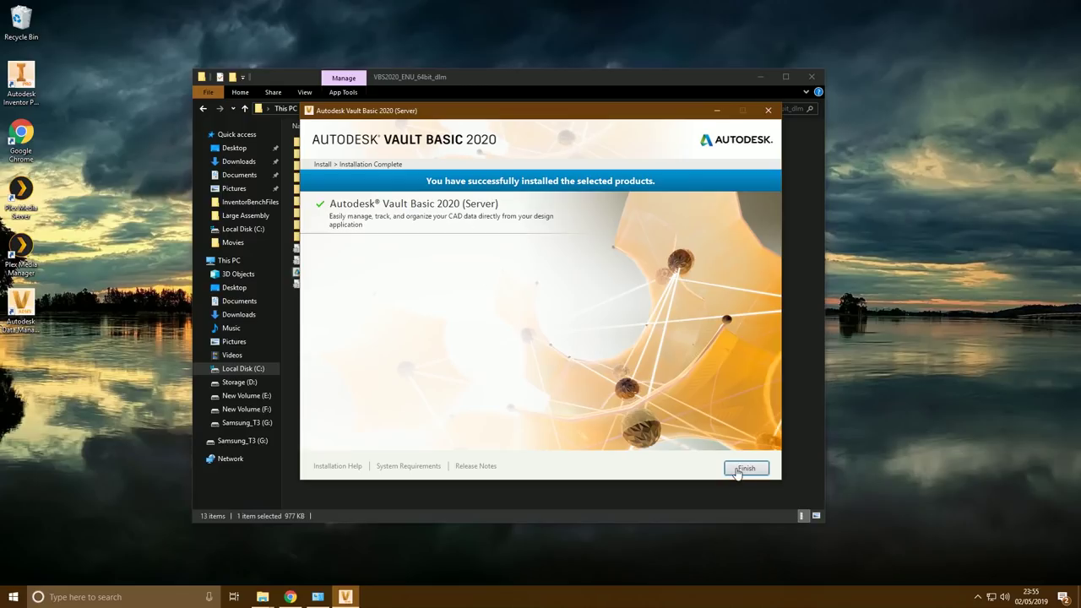
{"action": "left_click", "coordinate": [741, 470]}
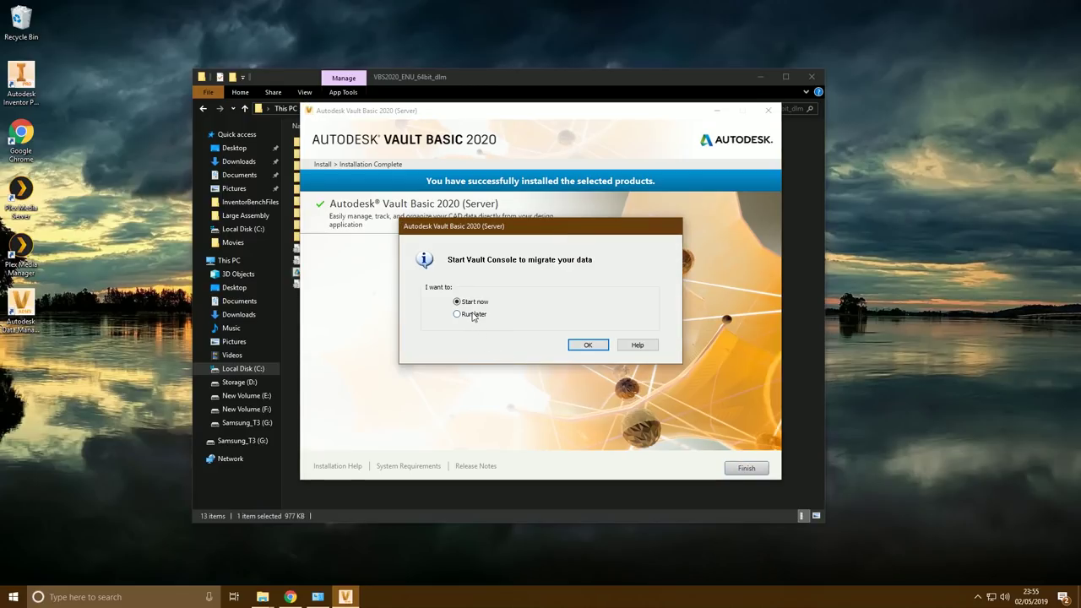
{"action": "left_click", "coordinate": [477, 314]}
{"action": "left_click", "coordinate": [597, 352]}
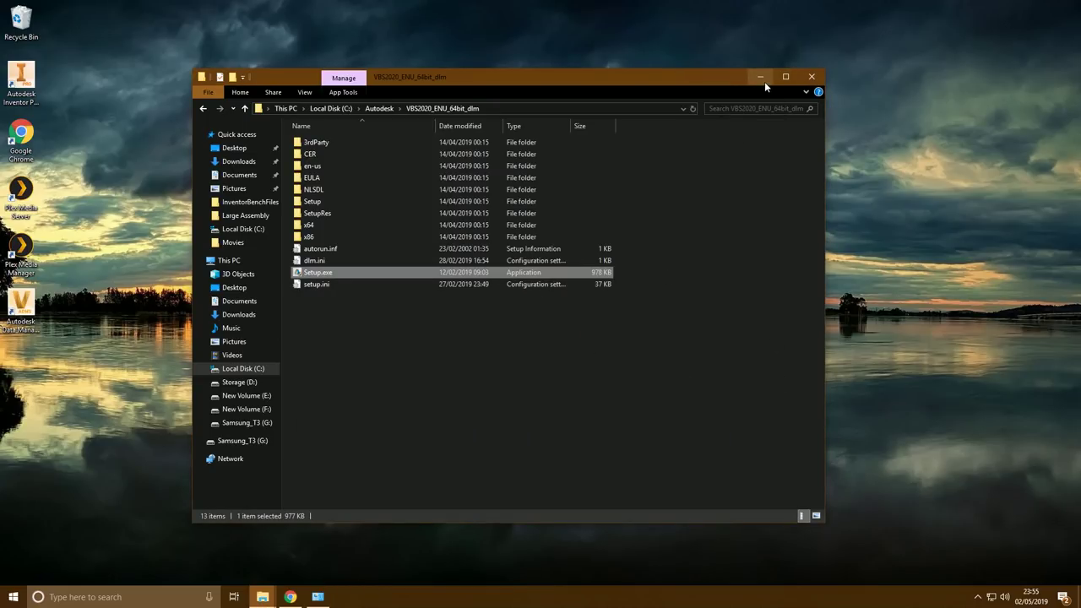
{"action": "left_click", "coordinate": [765, 81]}
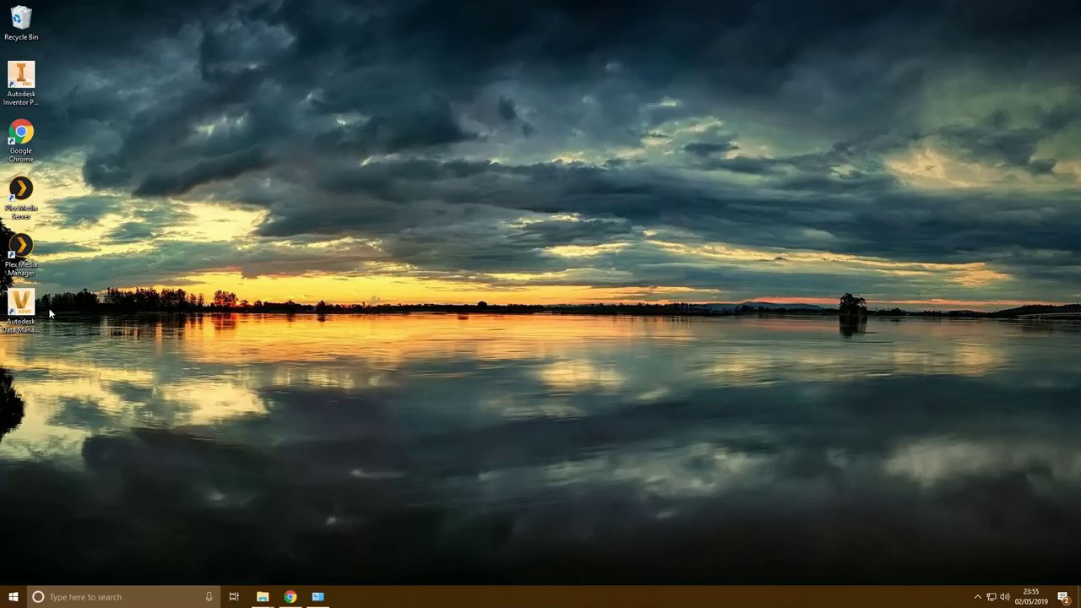
Run the Data Management Server Console as administrator and agree to create a new vault
{"action": "right_click", "coordinate": [27, 303]}
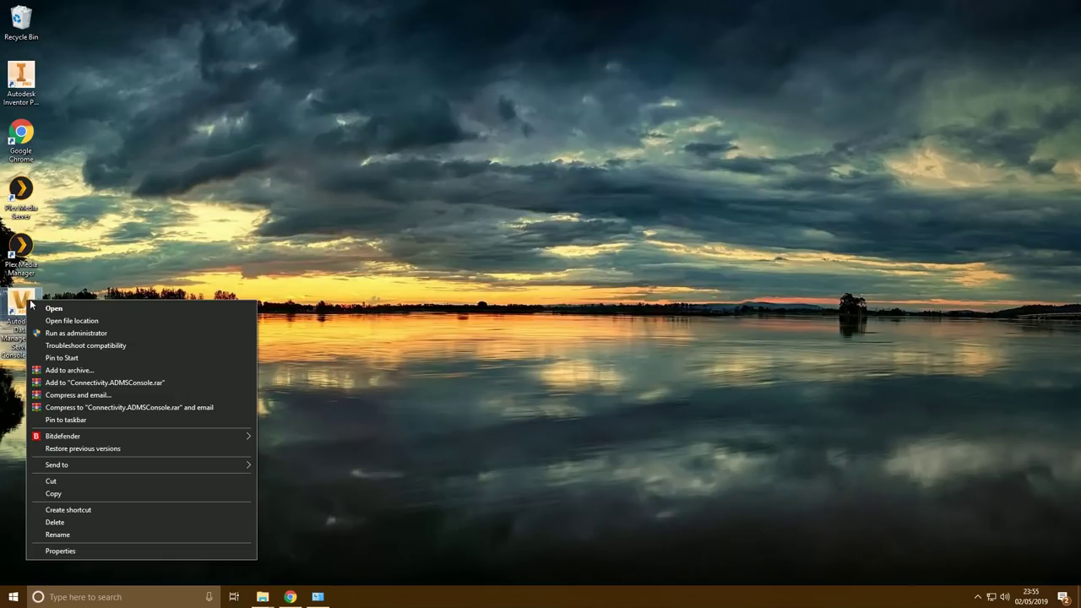
{"action": "left_click", "coordinate": [75, 332]}
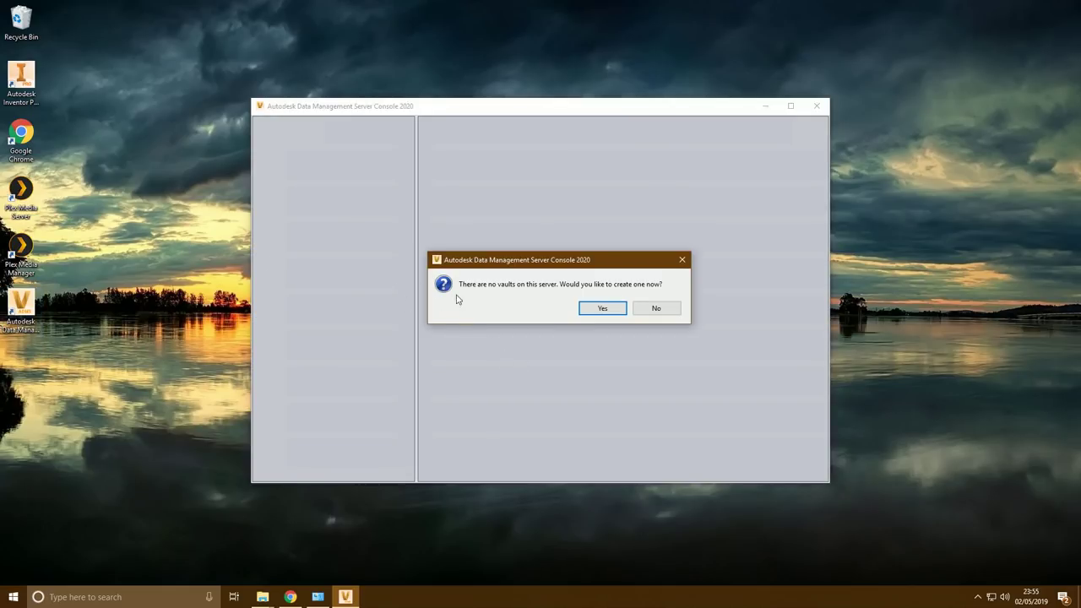
{"action": "left_click", "coordinate": [603, 309]}
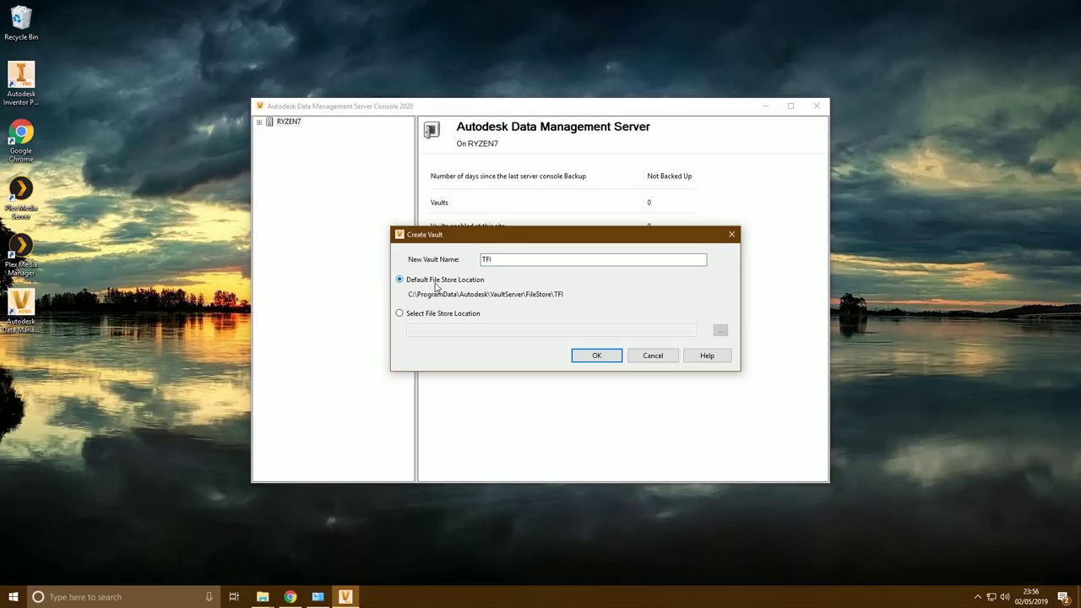
Set the vault's custom file store location to C:\VaultData\FileStores
{"action": "left_click", "coordinate": [400, 313]}
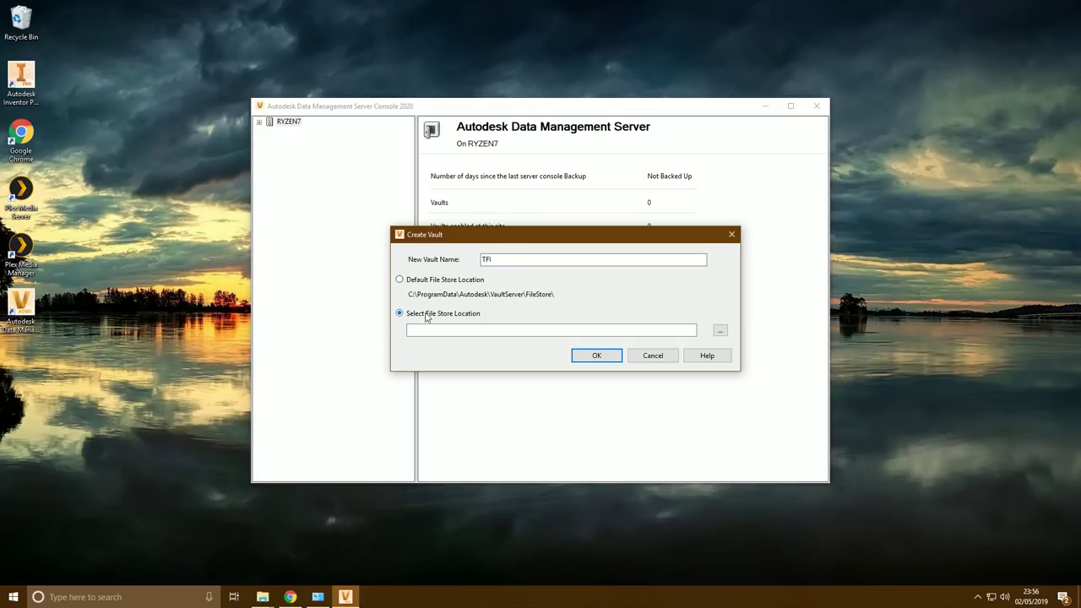
{"action": "left_click", "coordinate": [720, 330]}
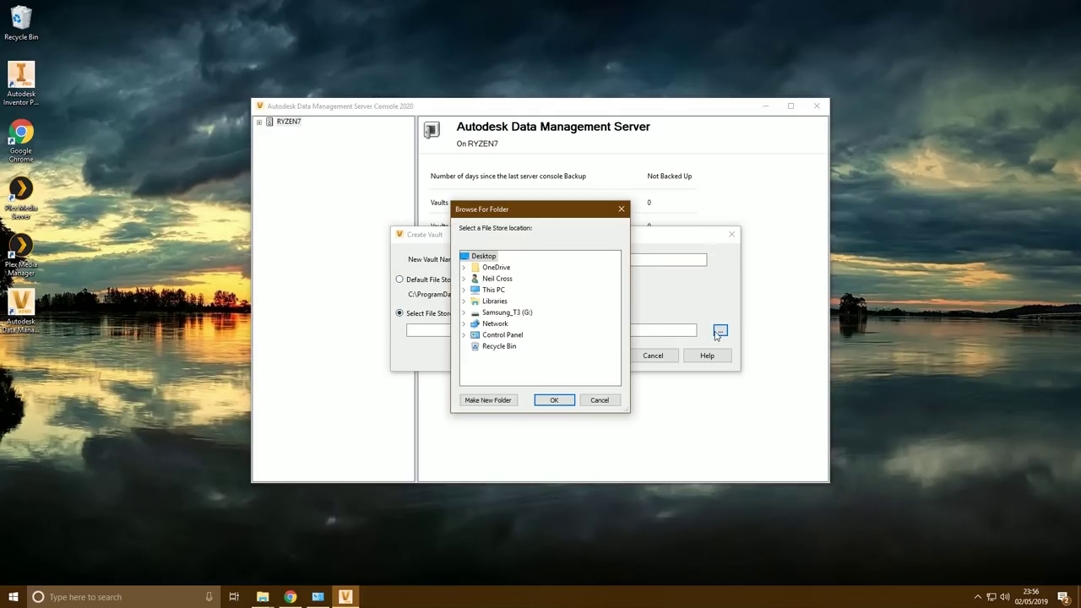
{"action": "left_click", "coordinate": [464, 290]}
{"action": "left_click", "coordinate": [474, 350]}
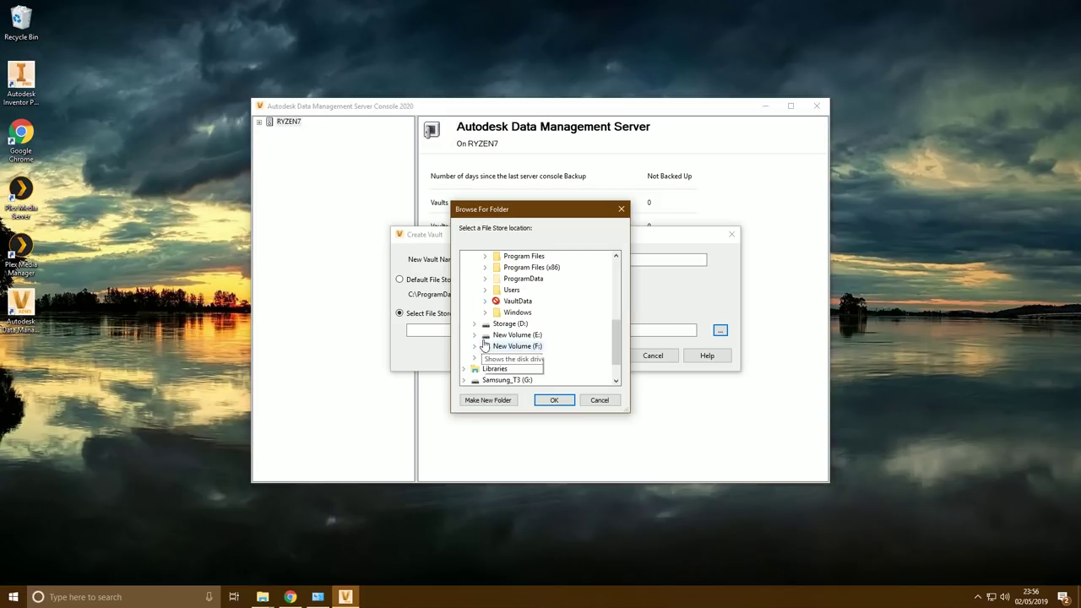
{"action": "left_click", "coordinate": [484, 300]}
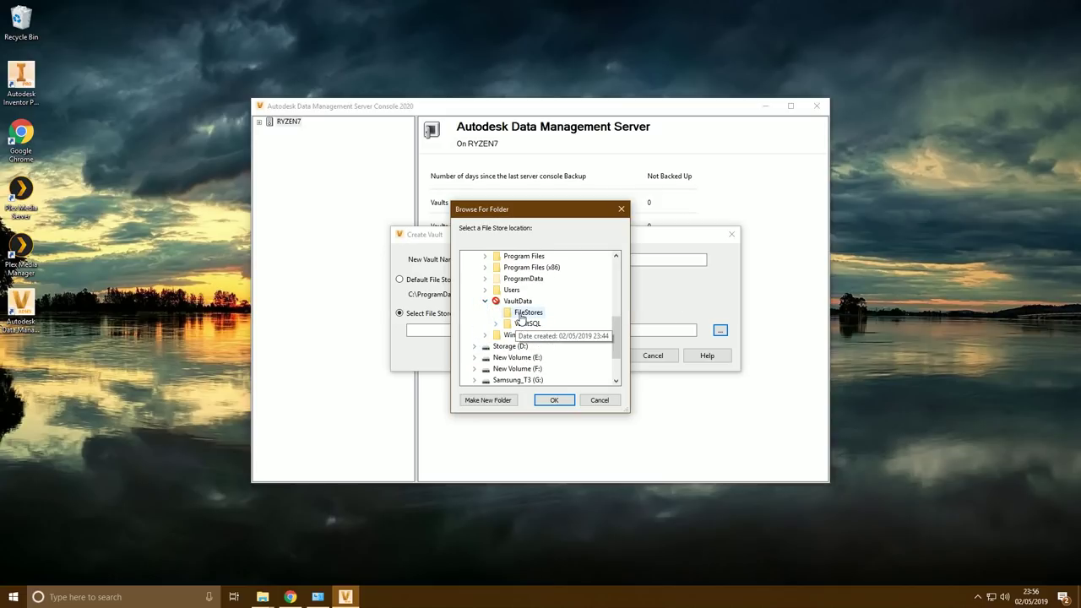
{"action": "left_click", "coordinate": [526, 313]}
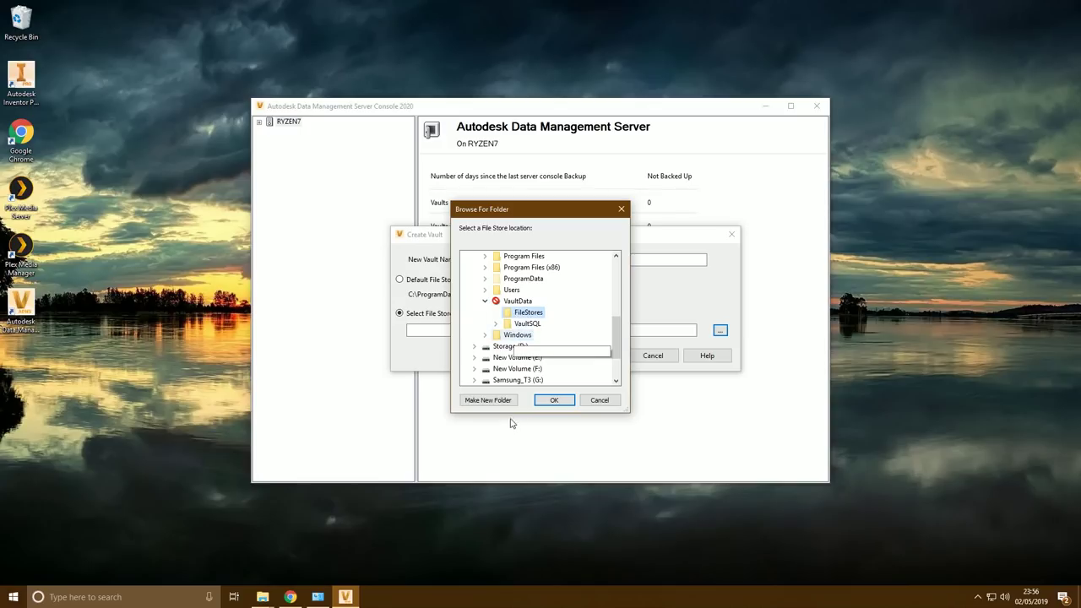
{"action": "left_click", "coordinate": [554, 400]}
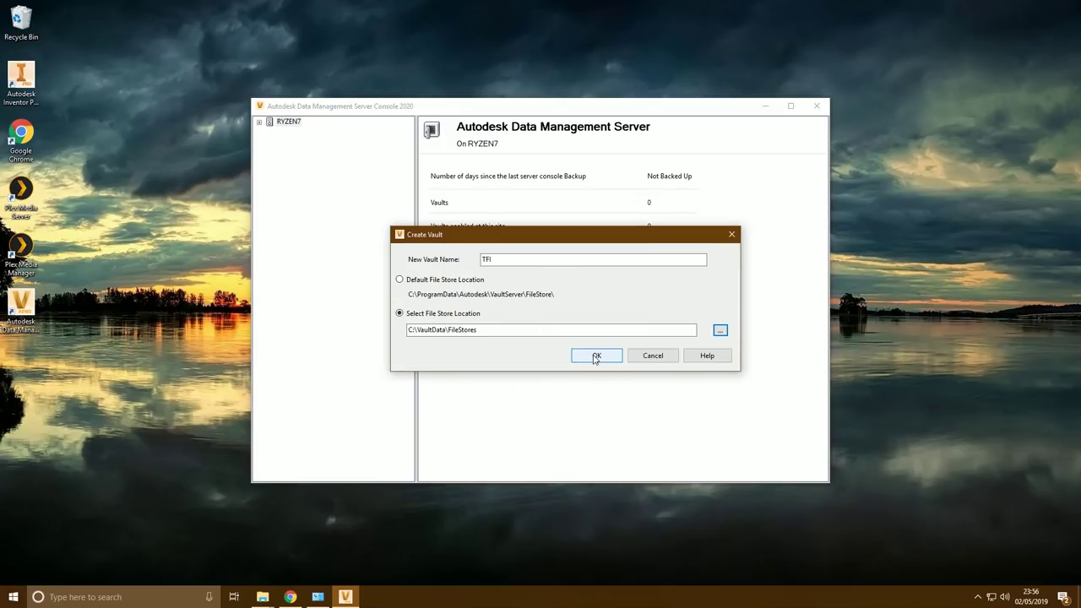
Create the TFI vault and acknowledge the success message
{"action": "left_click", "coordinate": [596, 355]}
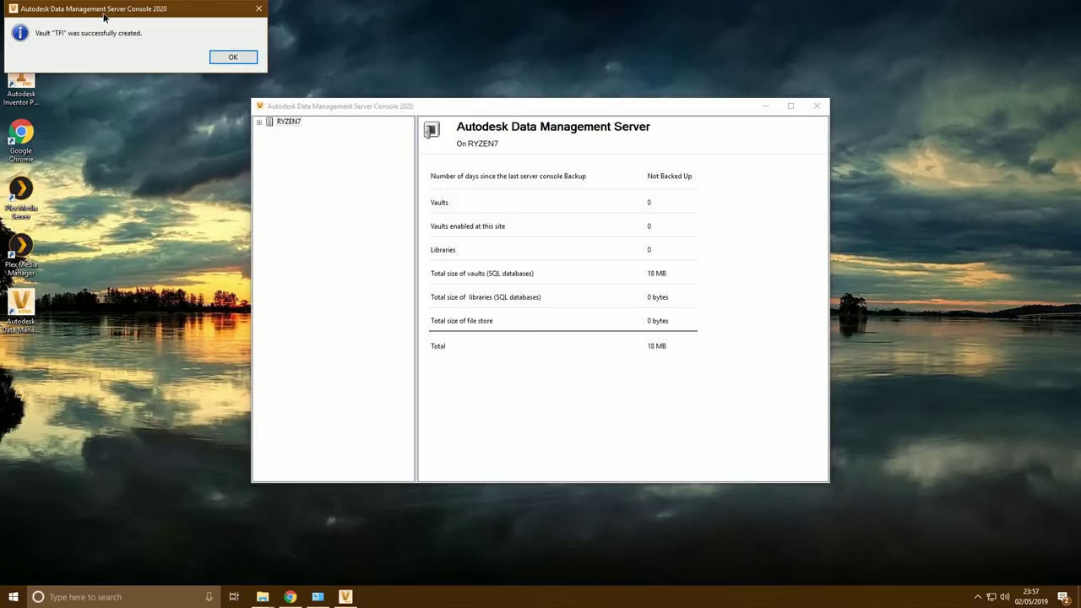
{"action": "left_click_drag", "start_coordinate": [104, 17], "coordinate": [527, 252]}
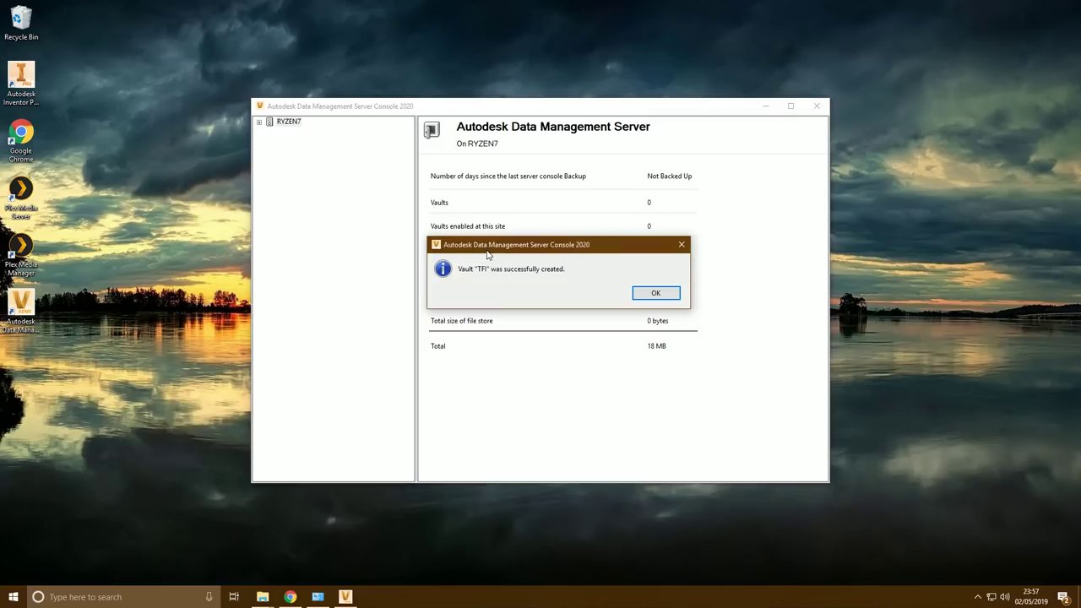
{"action": "left_click", "coordinate": [657, 293]}
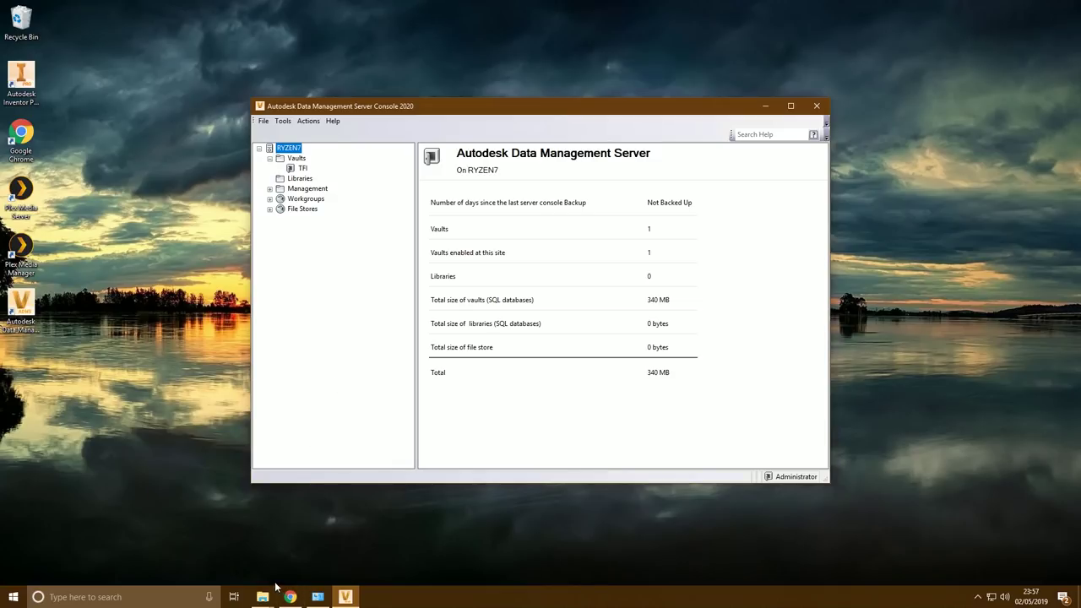
Run Setup.exe from C:\Autodesk\VBC2020_ENU_64bit_dlm as administrator
{"action": "mouse_move", "coordinate": [261, 595]}
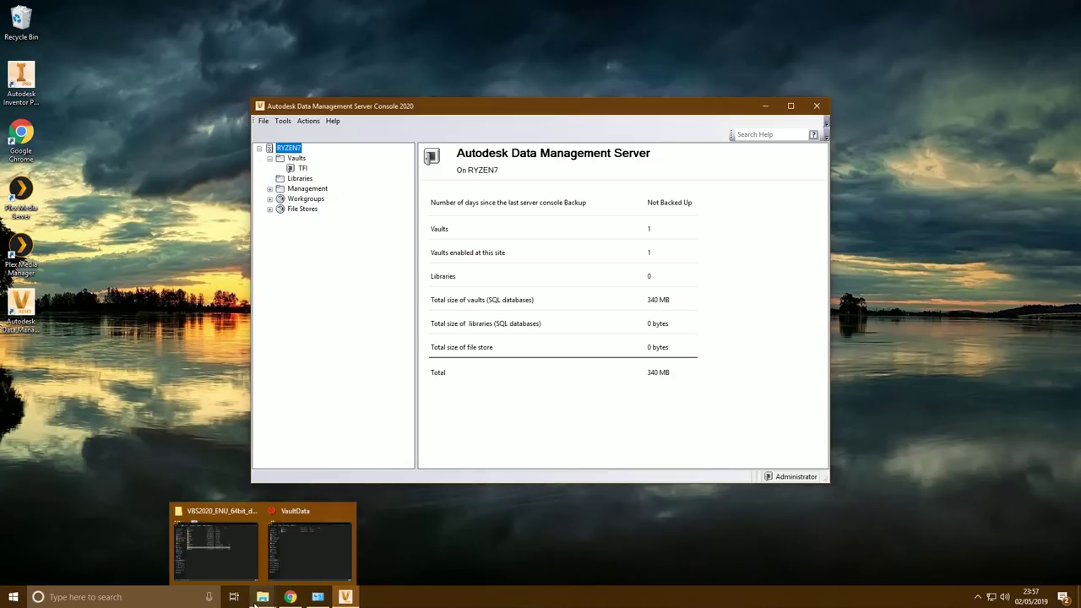
{"action": "left_click", "coordinate": [234, 551]}
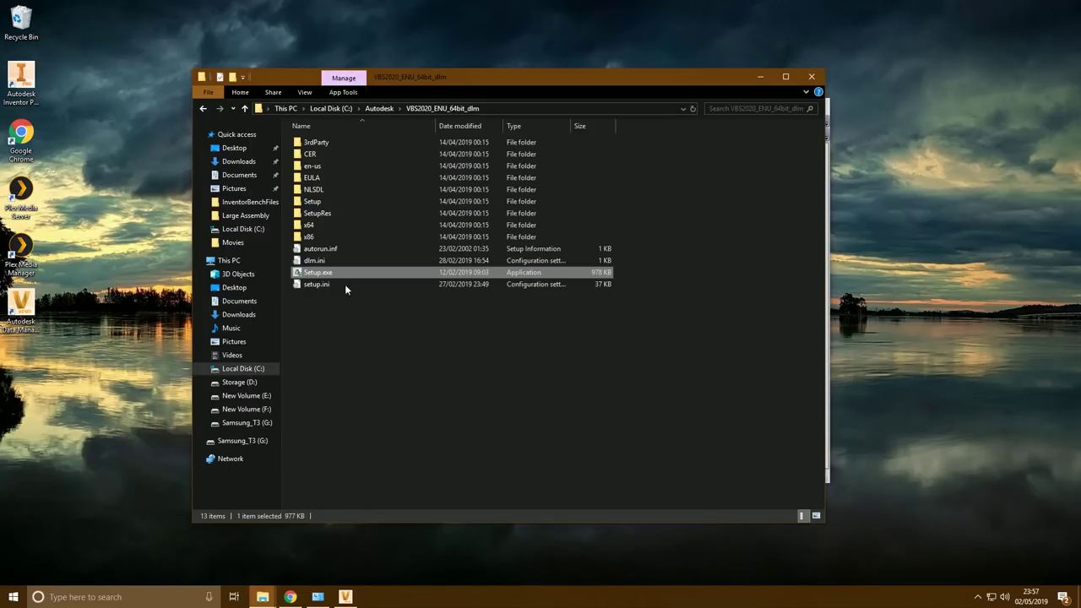
{"action": "left_click", "coordinate": [334, 108]}
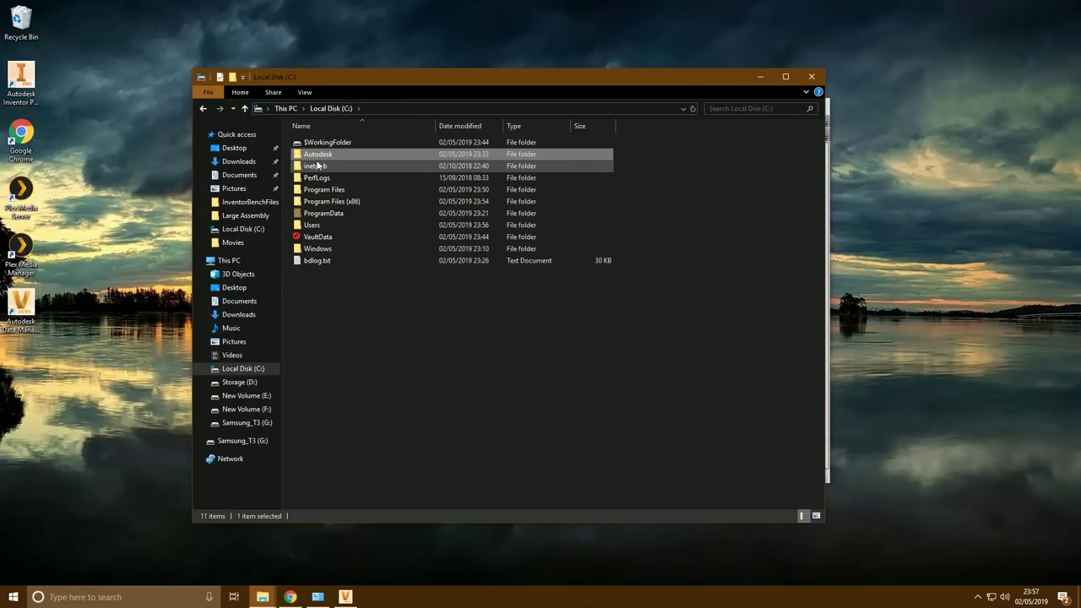
{"action": "double_click", "coordinate": [315, 164]}
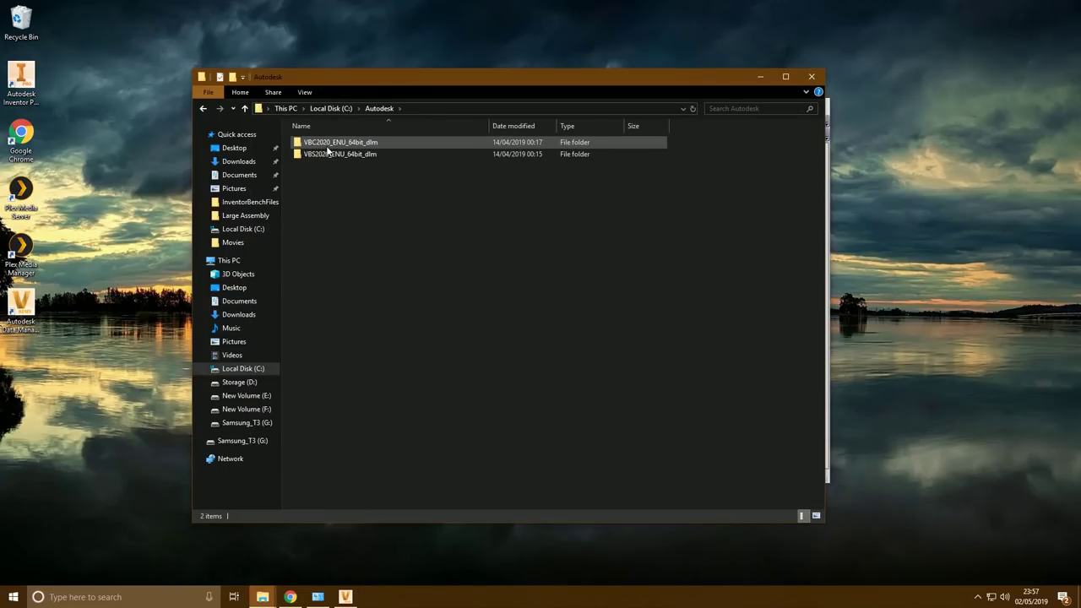
{"action": "double_click", "coordinate": [328, 145]}
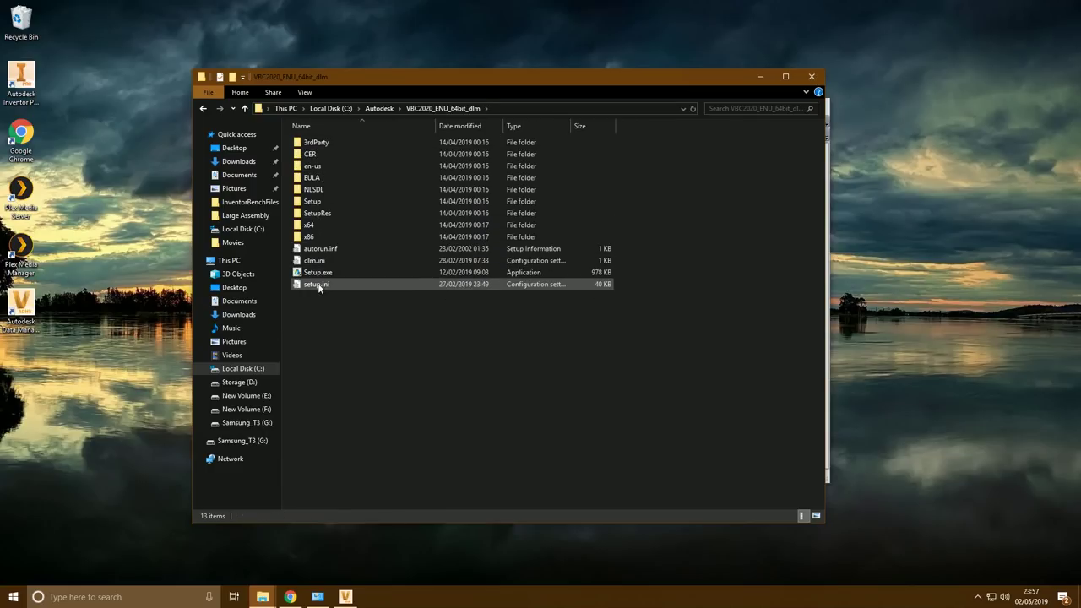
{"action": "left_click", "coordinate": [314, 274]}
{"action": "right_click", "coordinate": [312, 277]}
{"action": "left_click", "coordinate": [340, 295]}
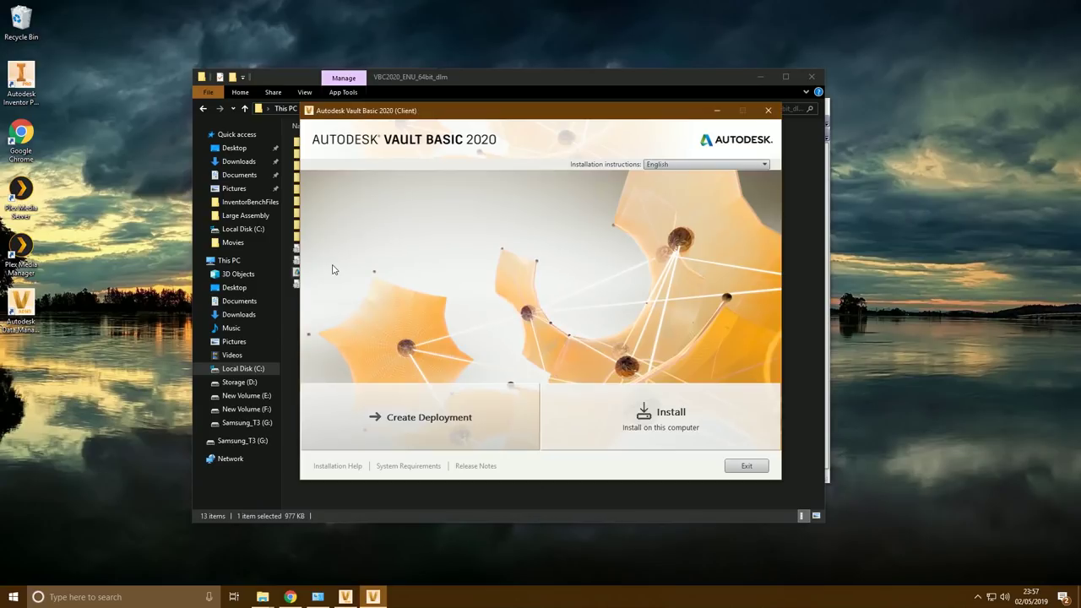
Accept the licence agreement and set the Vault Basic client to a Custom installation
{"action": "left_click", "coordinate": [623, 422]}
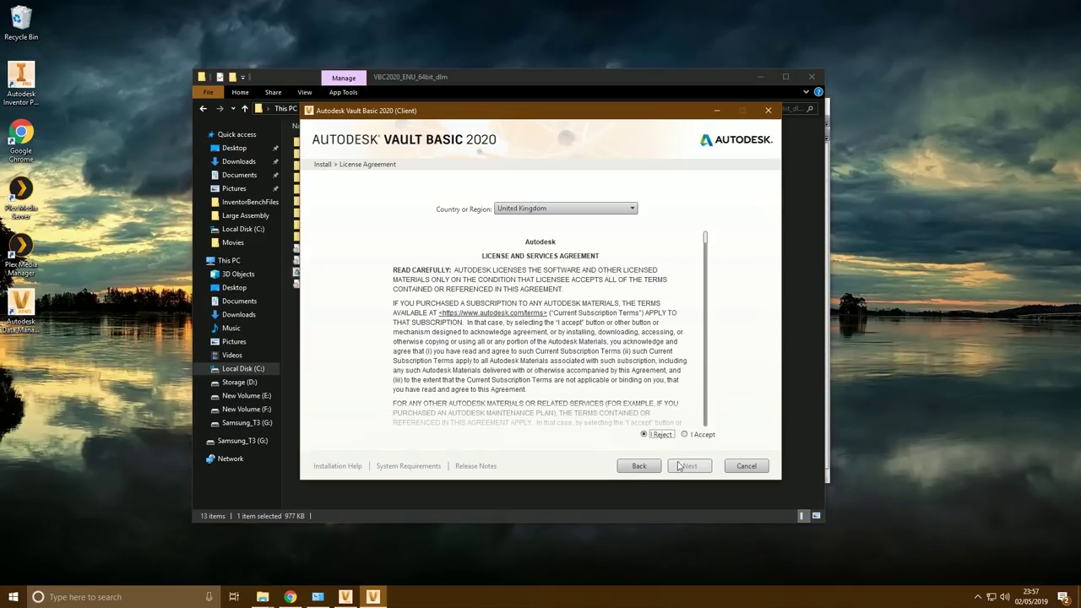
{"action": "left_click", "coordinate": [688, 435]}
{"action": "left_click", "coordinate": [690, 466]}
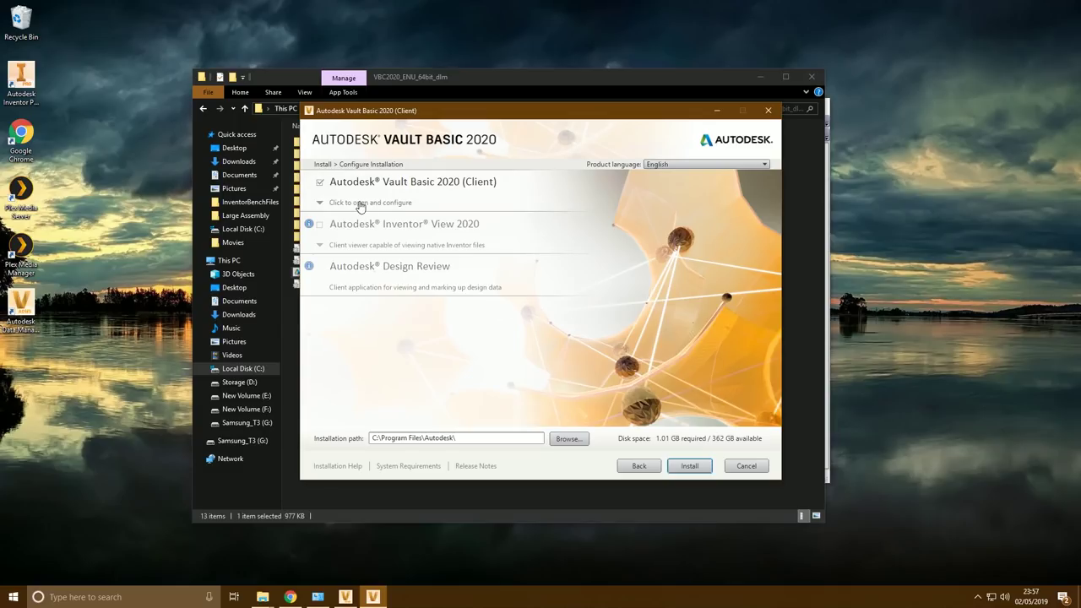
{"action": "left_click", "coordinate": [358, 202]}
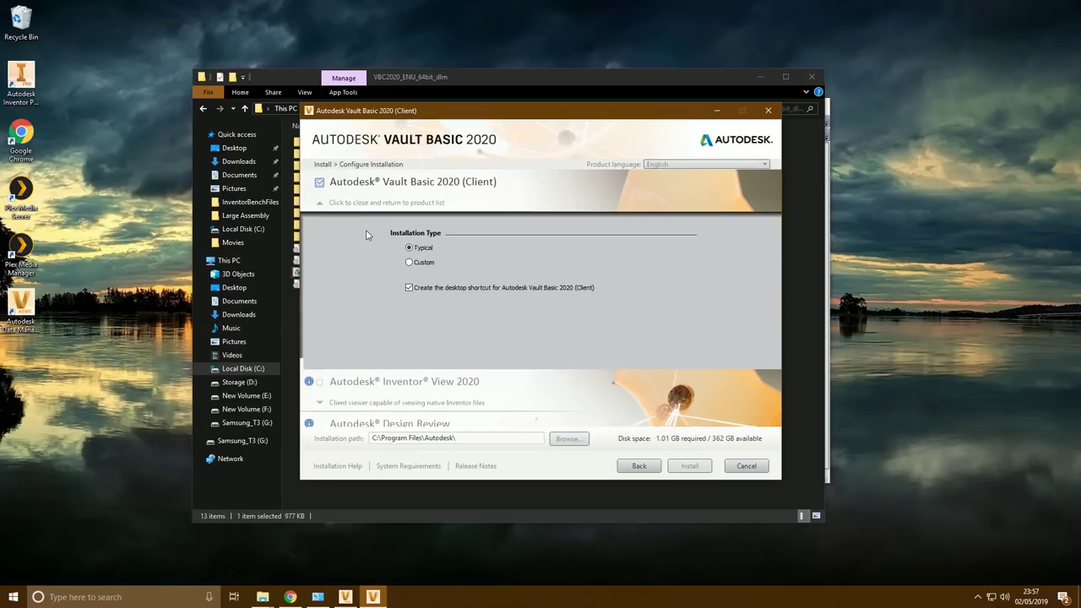
{"action": "left_click", "coordinate": [424, 263]}
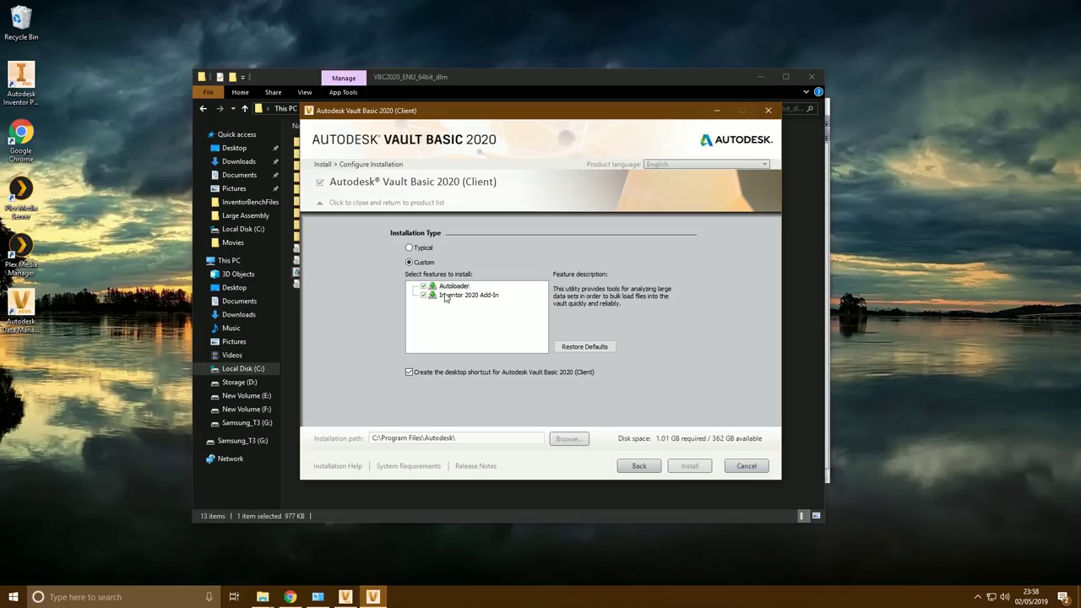
{"action": "left_click", "coordinate": [360, 210]}
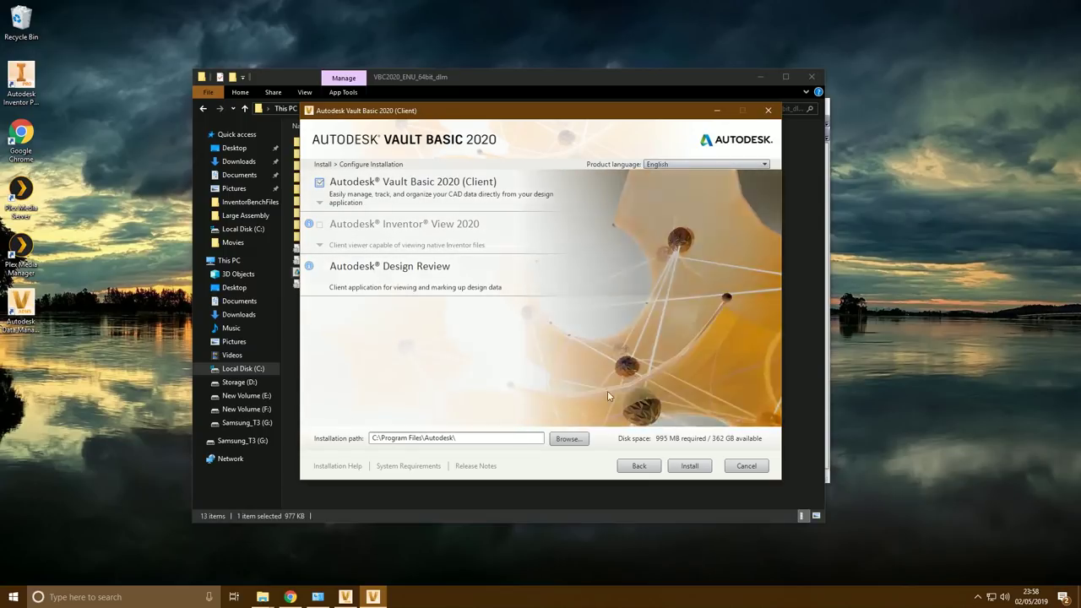
Install the Vault Basic client without closing running applications, then finish the installer
{"action": "left_click", "coordinate": [691, 466]}
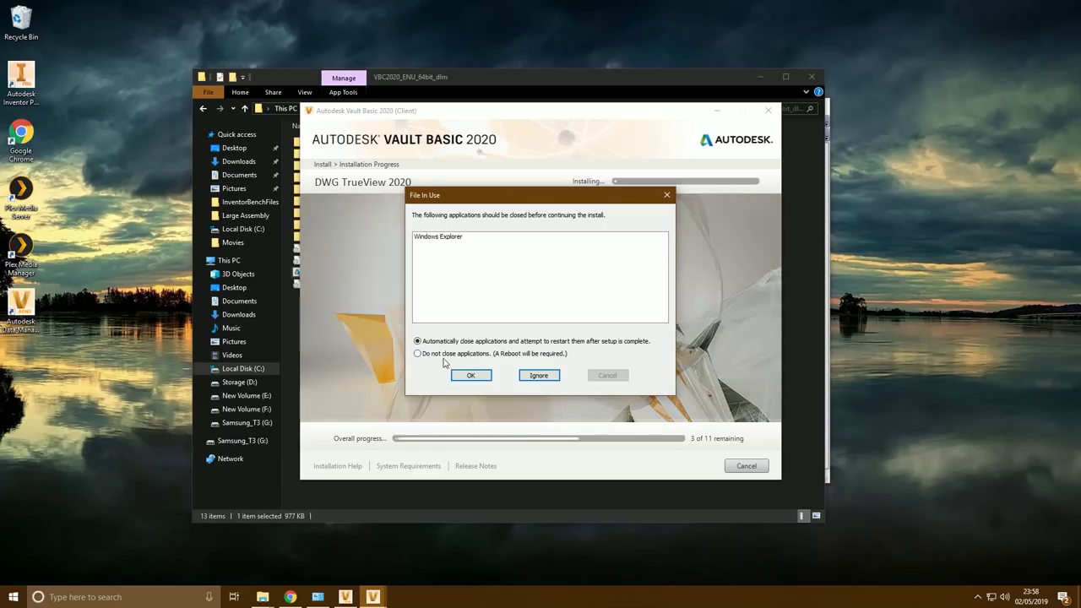
{"action": "left_click", "coordinate": [417, 354]}
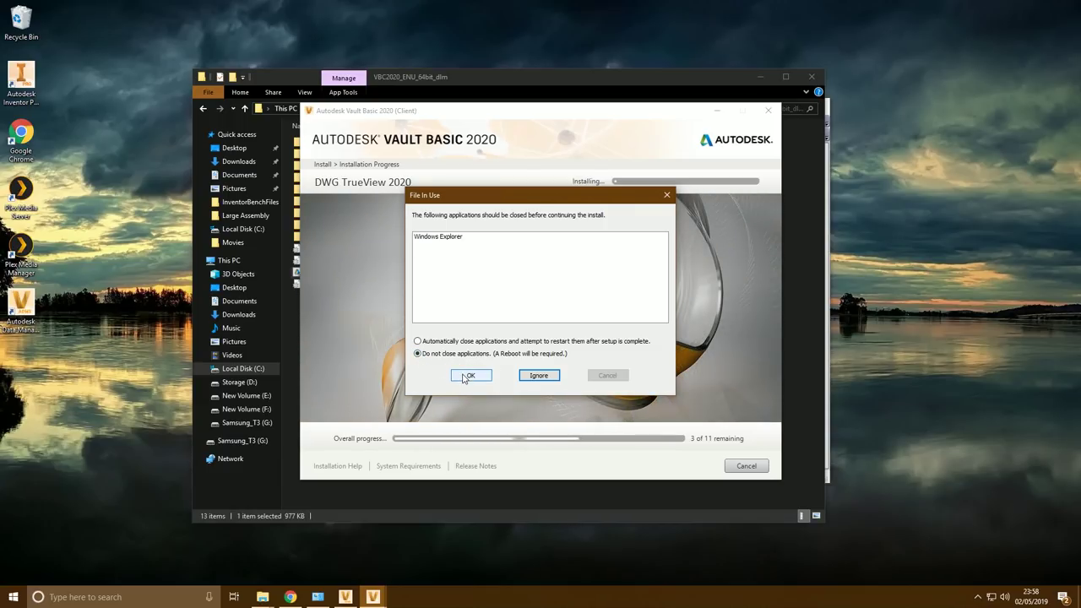
{"action": "left_click", "coordinate": [465, 375]}
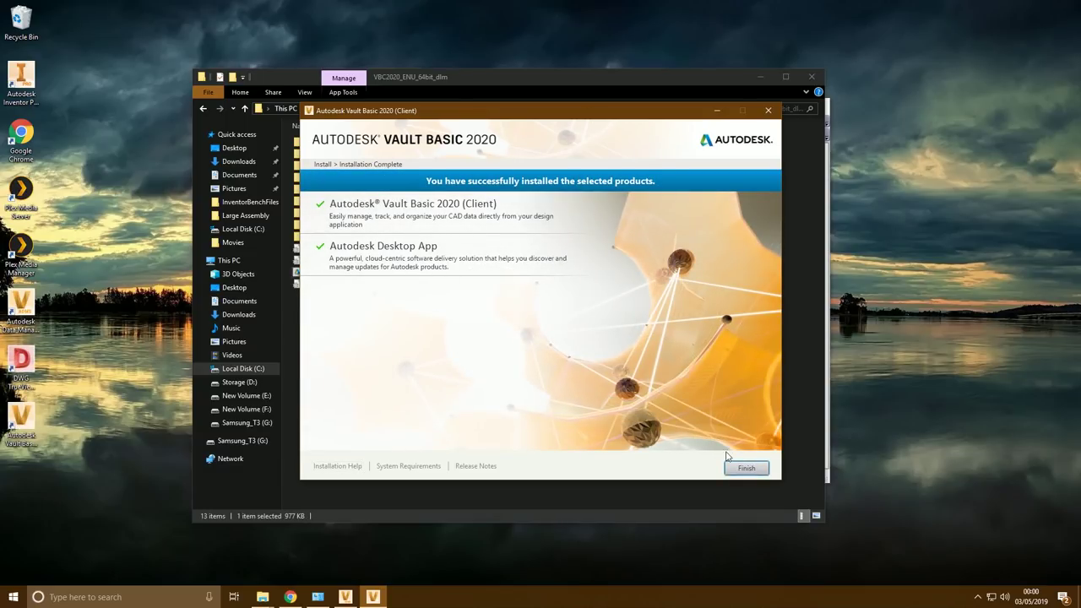
{"action": "left_click", "coordinate": [748, 470]}
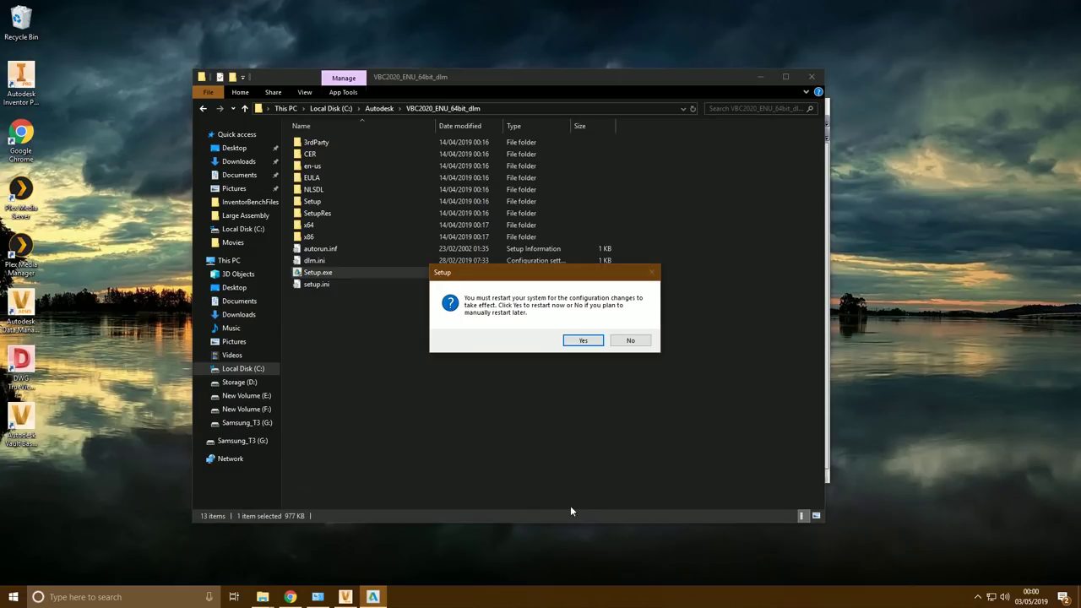
Postpone the system restart and open User Management from Tools > Administration
{"action": "left_click", "coordinate": [632, 342]}
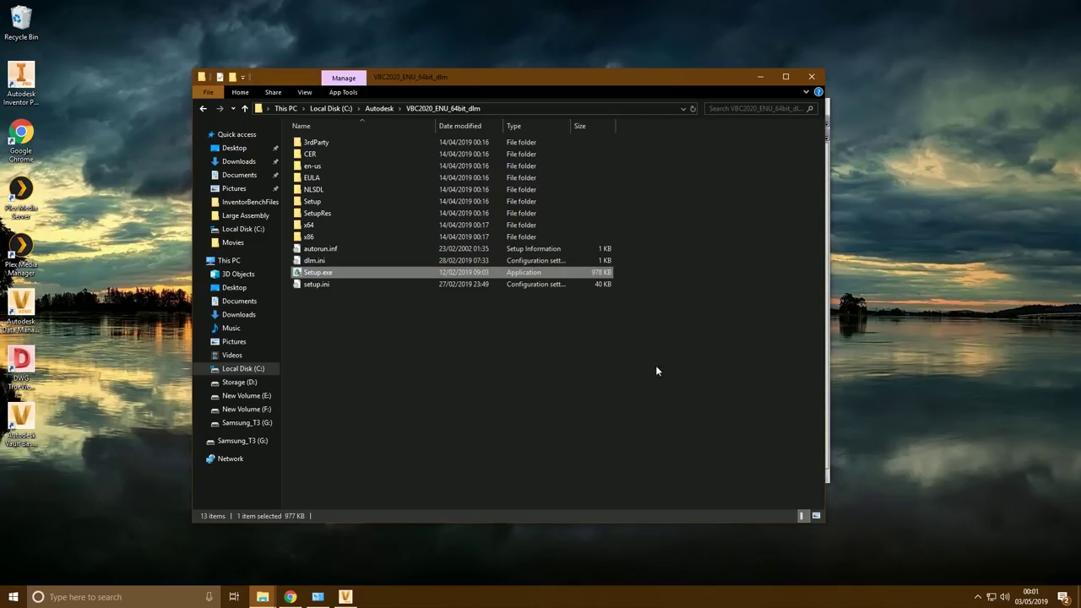
{"action": "left_click", "coordinate": [760, 76]}
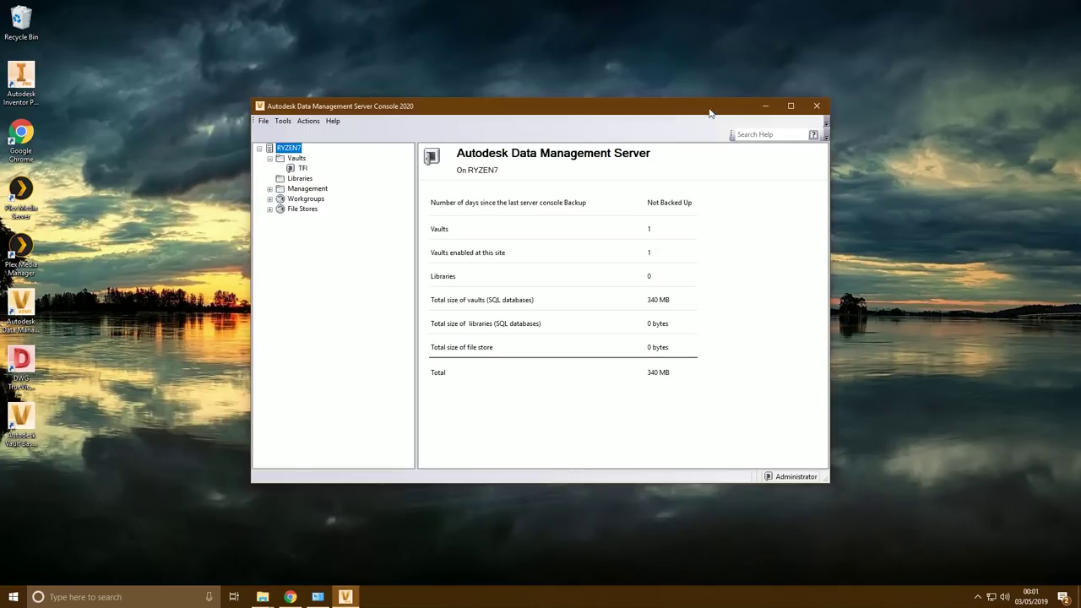
{"action": "left_click_drag", "start_coordinate": [358, 108], "coordinate": [269, 69]}
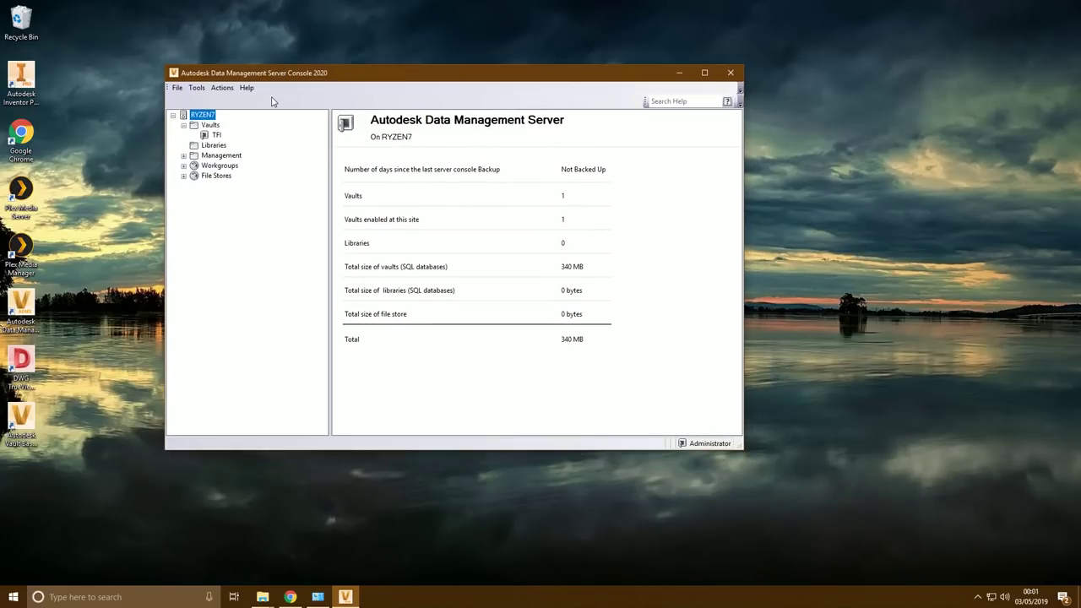
{"action": "left_click_drag", "start_coordinate": [163, 64], "coordinate": [127, 35]}
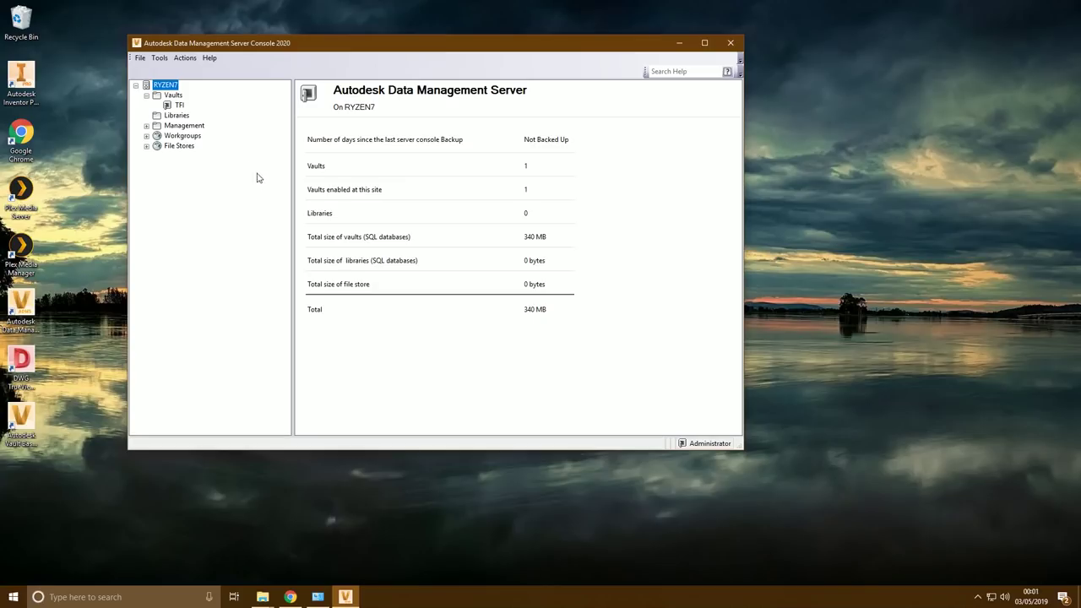
{"action": "left_click", "coordinate": [159, 59]}
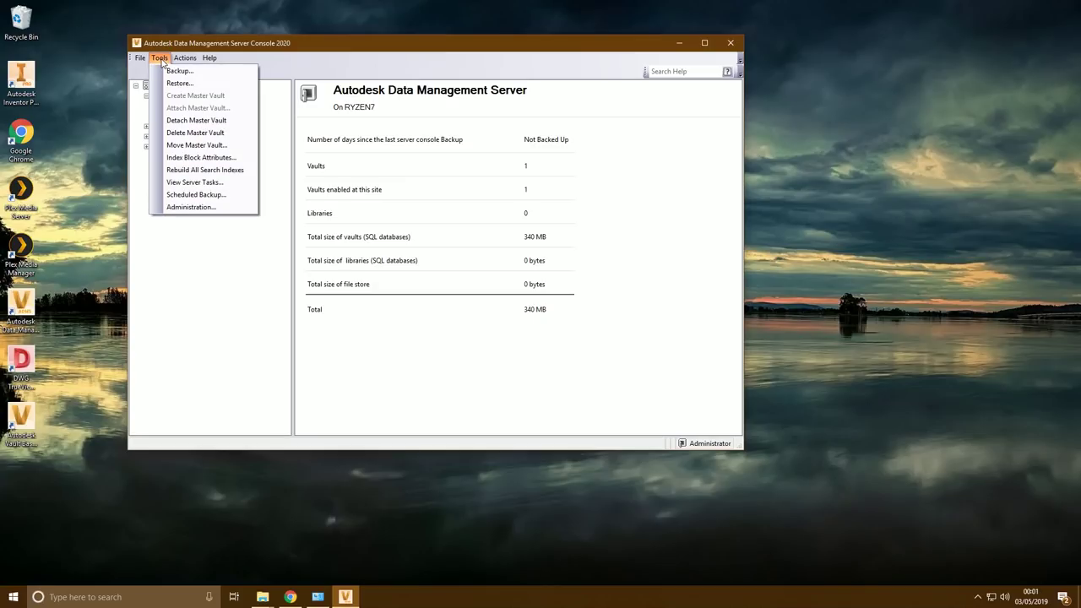
{"action": "left_click", "coordinate": [193, 207]}
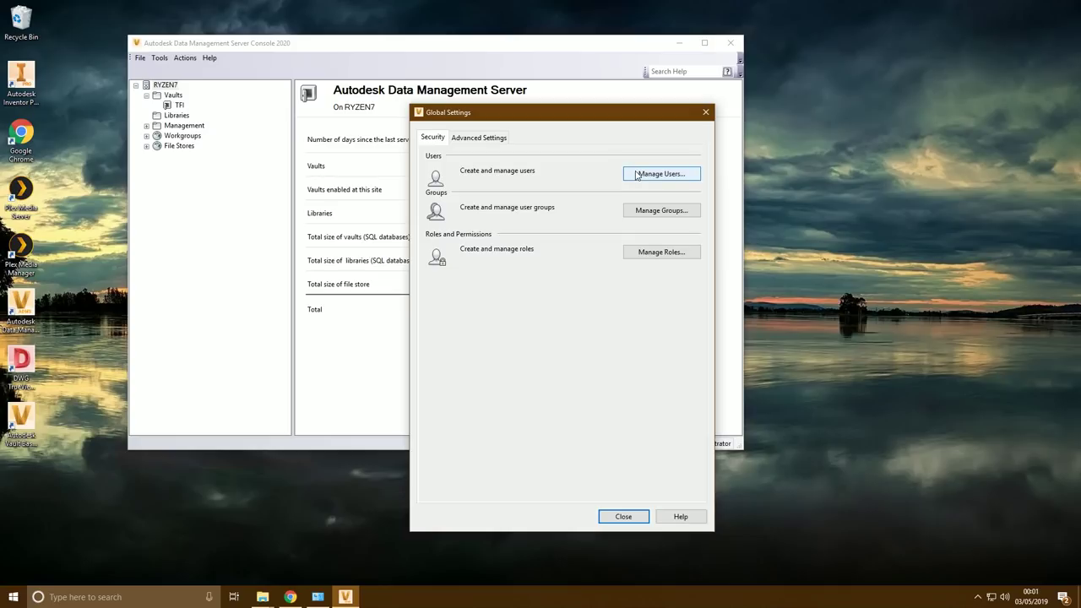
{"action": "left_click", "coordinate": [656, 174]}
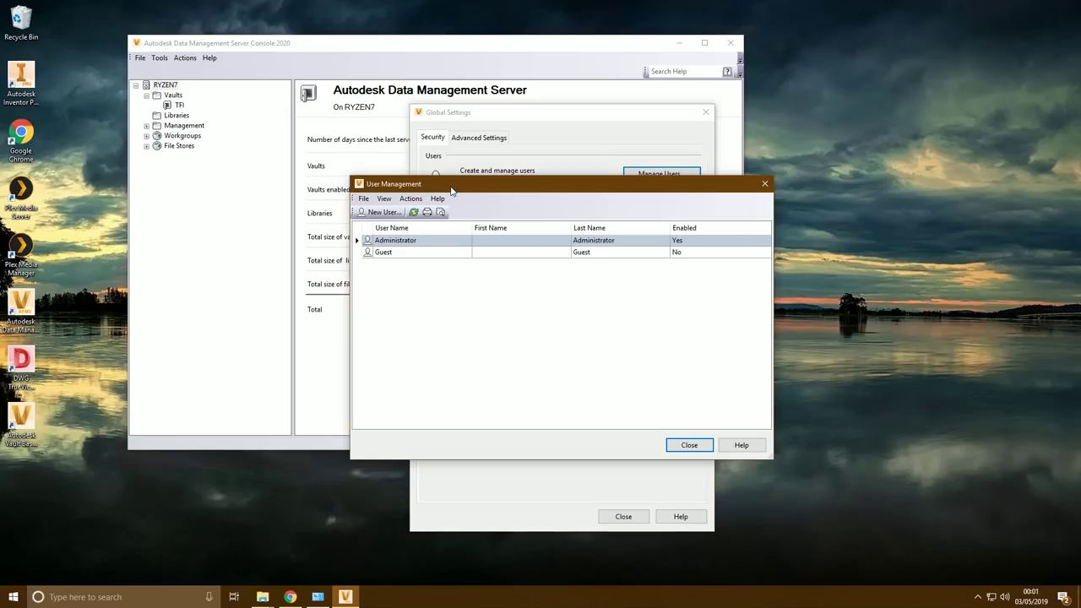
Edit the Administrator account, entering and confirming a new password
{"action": "left_click_drag", "start_coordinate": [452, 192], "coordinate": [323, 131]}
{"action": "left_click", "coordinate": [267, 181]}
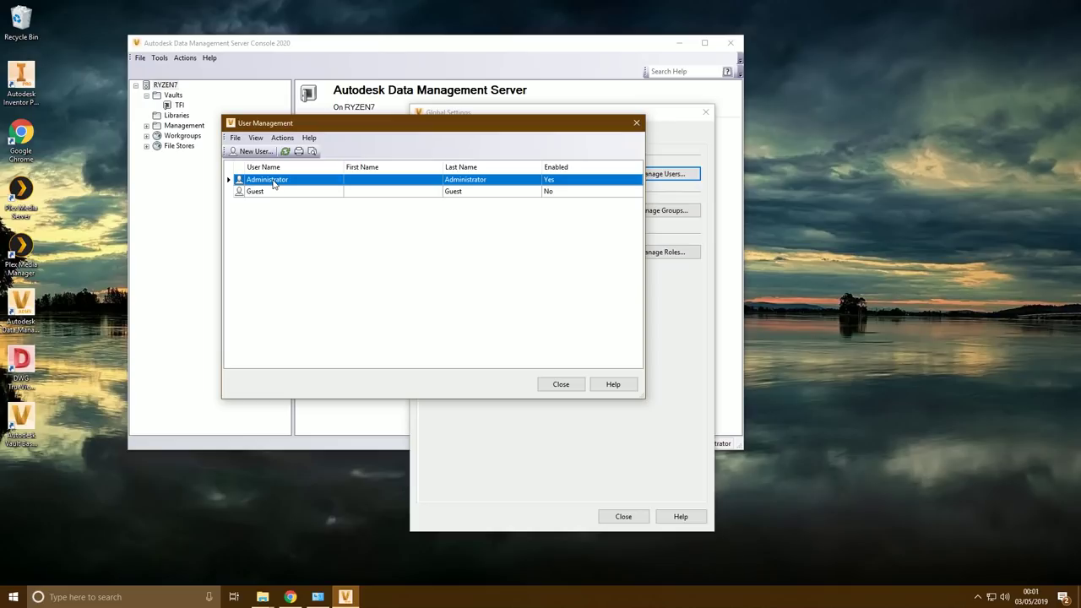
{"action": "right_click", "coordinate": [272, 183]}
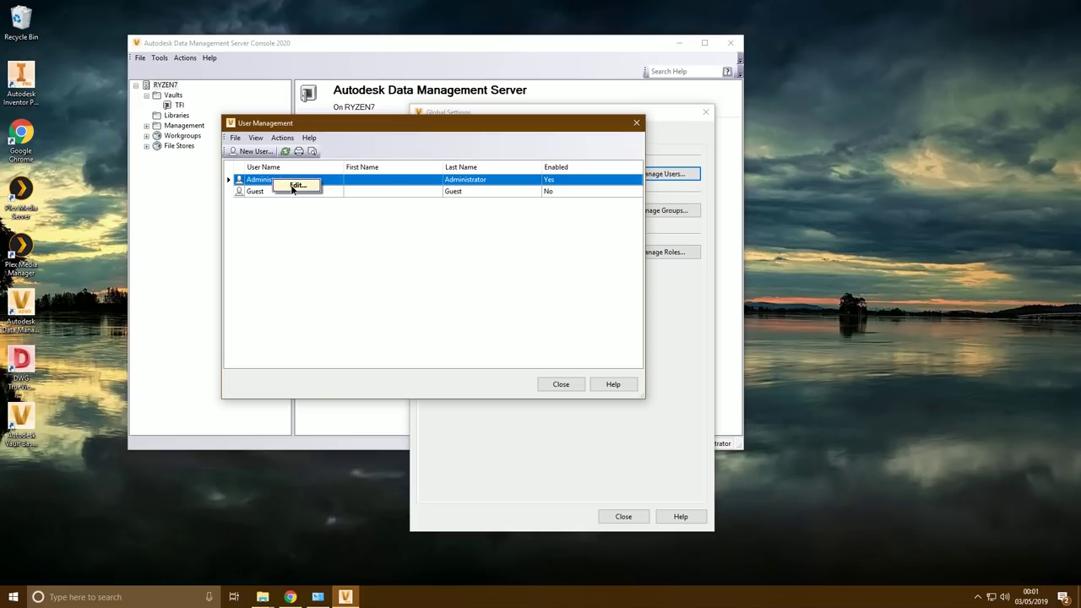
{"action": "left_click", "coordinate": [291, 186]}
{"action": "left_click_drag", "start_coordinate": [509, 173], "coordinate": [275, 123]}
{"action": "key", "text": "Tab"}
{"action": "key", "text": "Tab"}
{"action": "key", "text": "Tab"}
{"action": "key", "text": "Tab"}
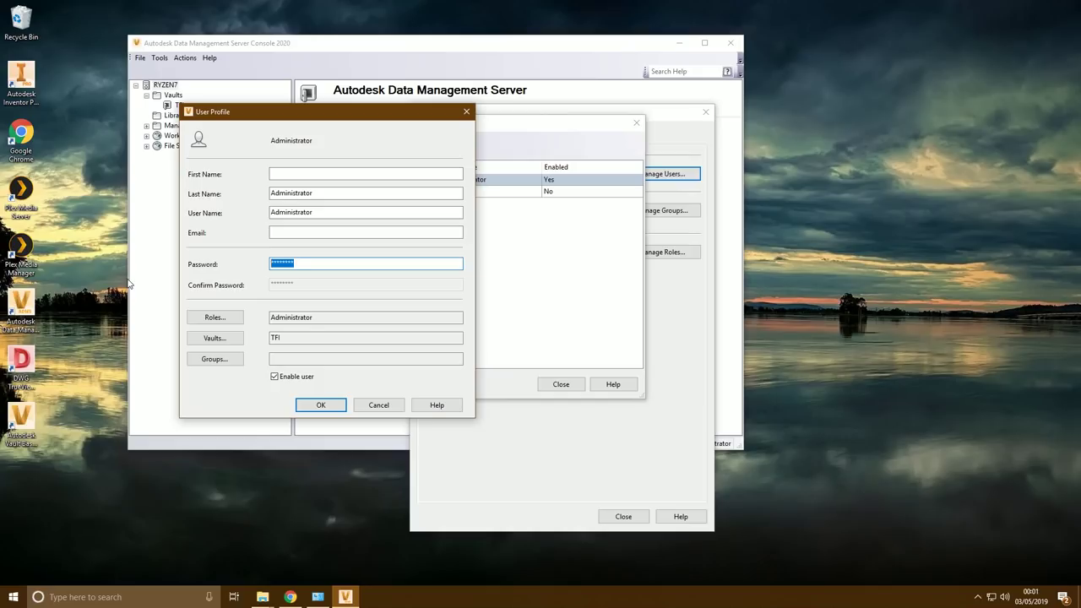
{"action": "type", "text": "***"}
{"action": "key", "text": "Tab"}
{"action": "type", "text": "*"}
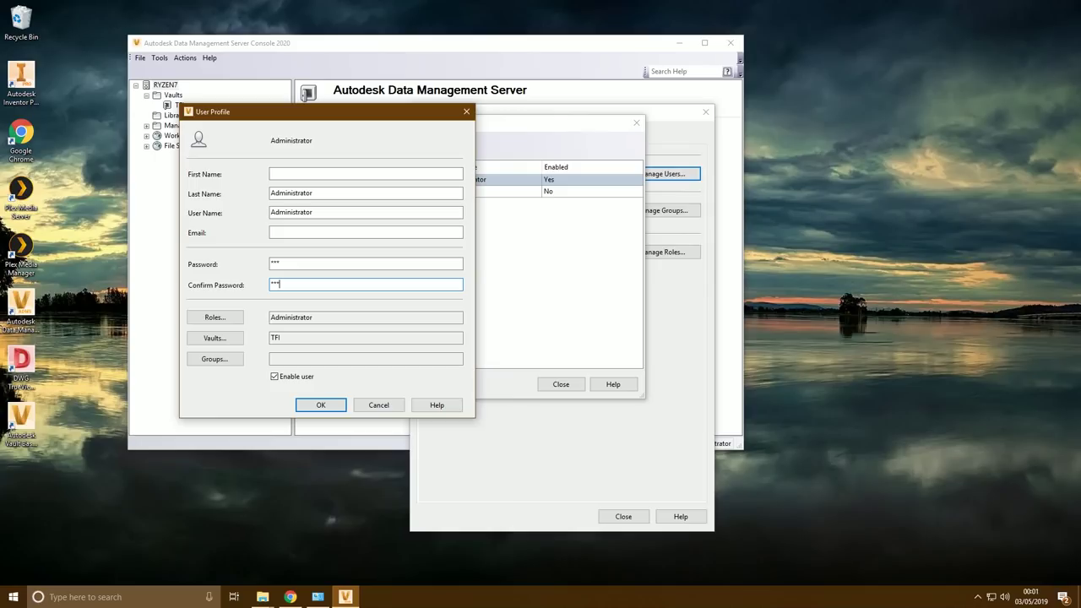
{"action": "left_click", "coordinate": [326, 406]}
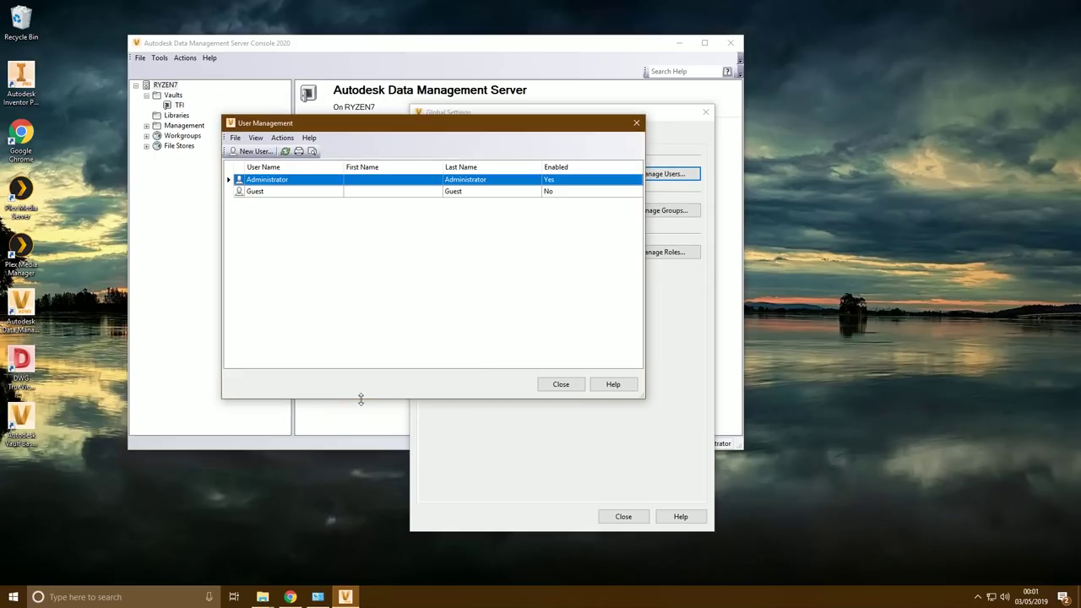
Start a new user and enter the person's first name, last name and user name
{"action": "key", "text": "ctrl+n"}
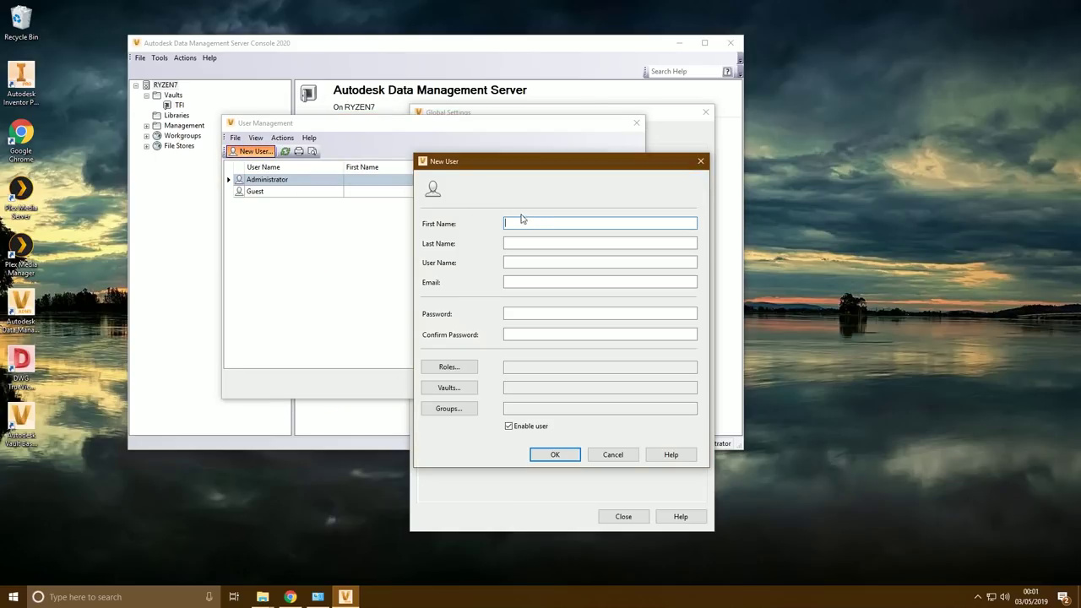
{"action": "left_click_drag", "start_coordinate": [544, 164], "coordinate": [324, 109]}
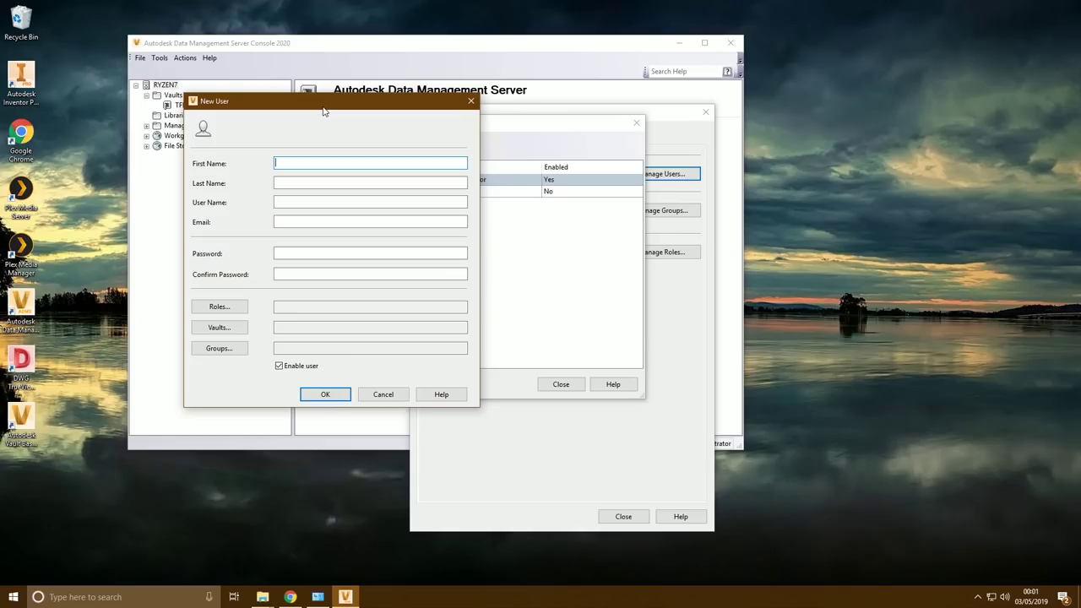
{"action": "key", "text": "Tab"}
{"action": "key", "text": "Tab"}
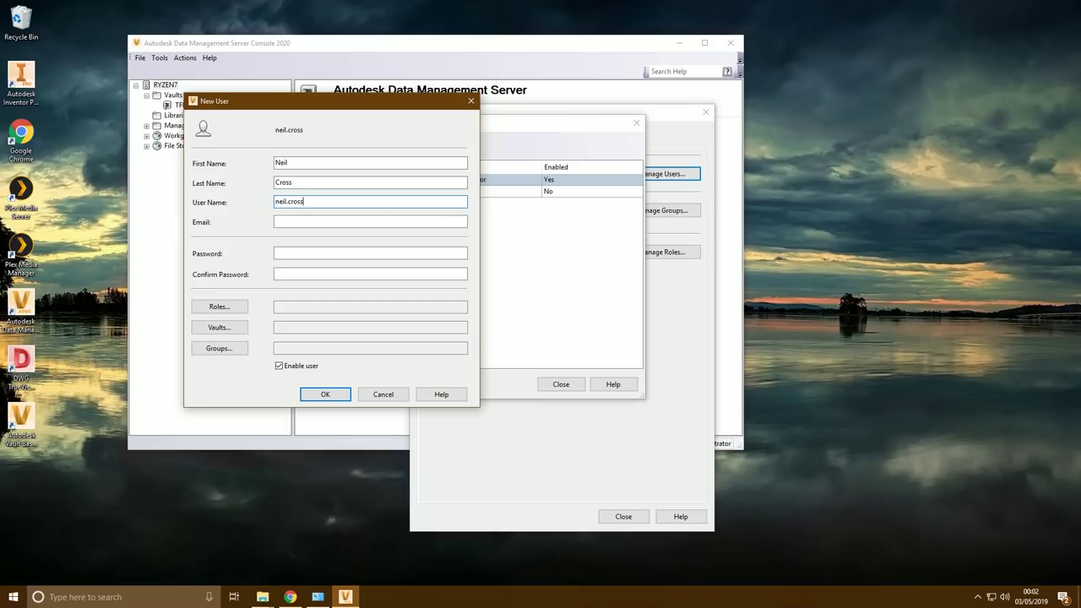
{"action": "key", "text": "Tab"}
{"action": "key", "text": "Tab"}
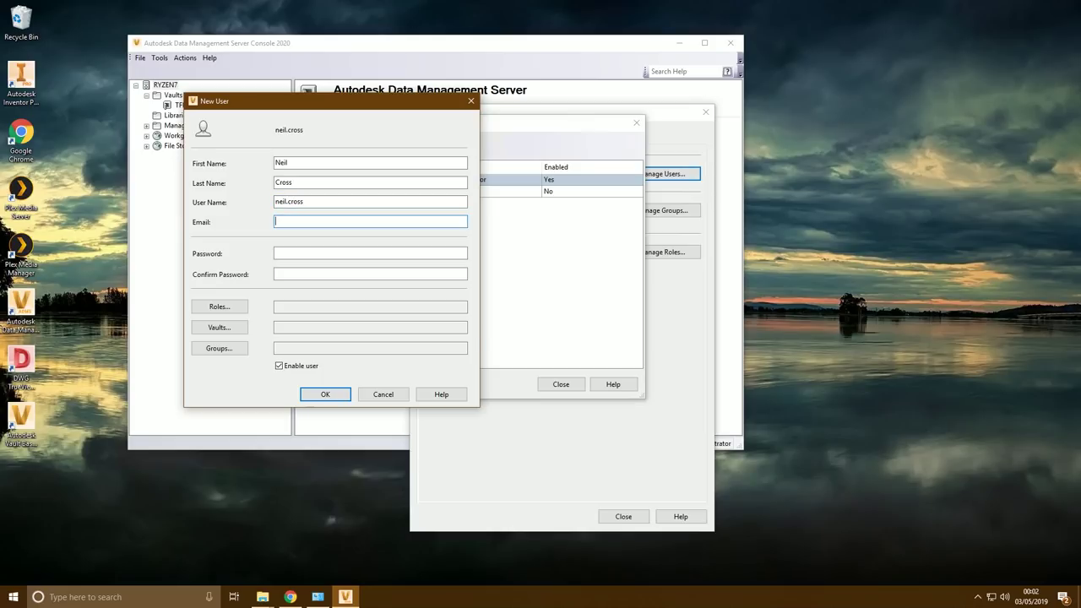
{"action": "key", "text": "Tab"}
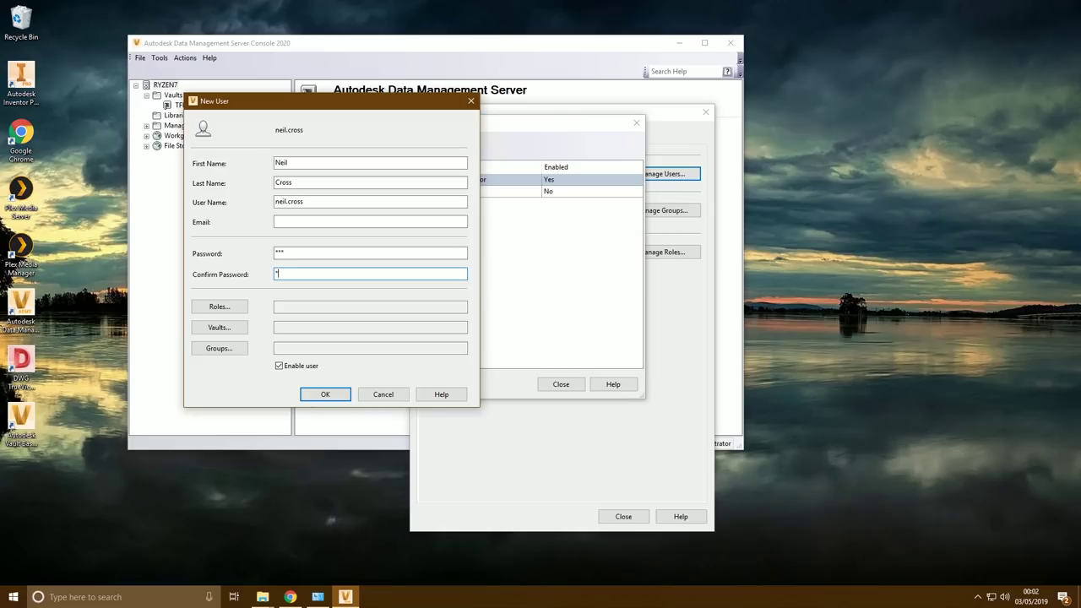
Give the new user the Administrator role and TFI vault access, then create it
{"action": "left_click", "coordinate": [226, 308]}
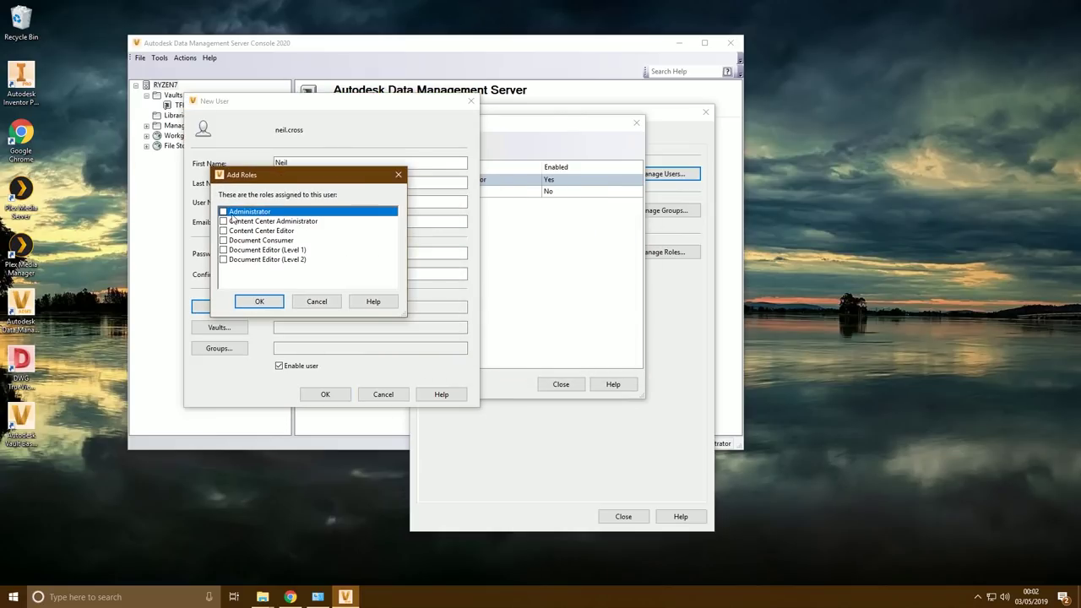
{"action": "left_click", "coordinate": [223, 211]}
{"action": "left_click", "coordinate": [259, 301]}
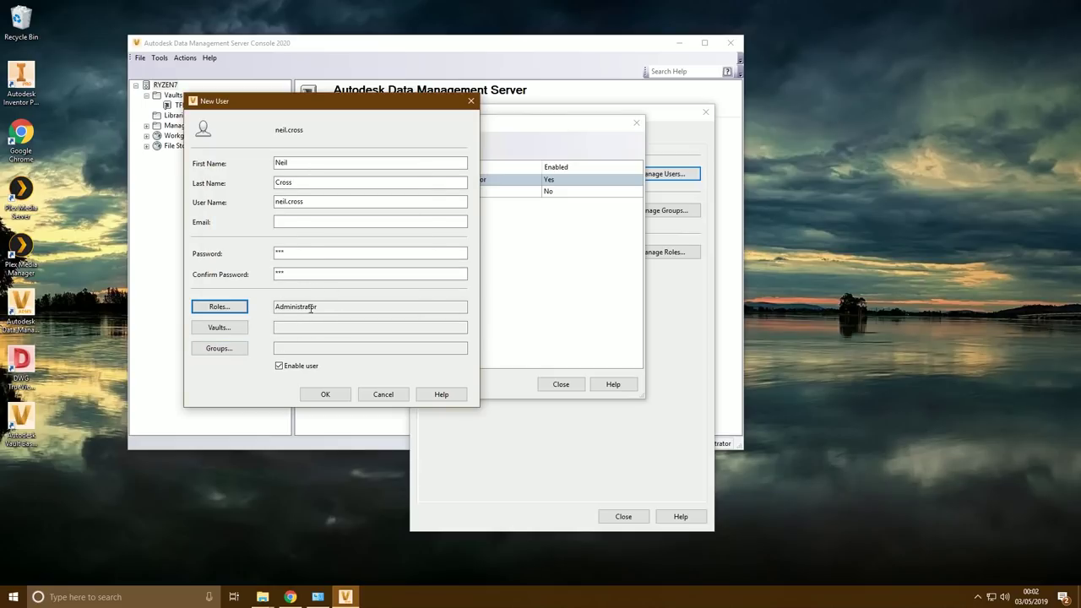
{"action": "left_click", "coordinate": [220, 328]}
{"action": "left_click", "coordinate": [464, 270]}
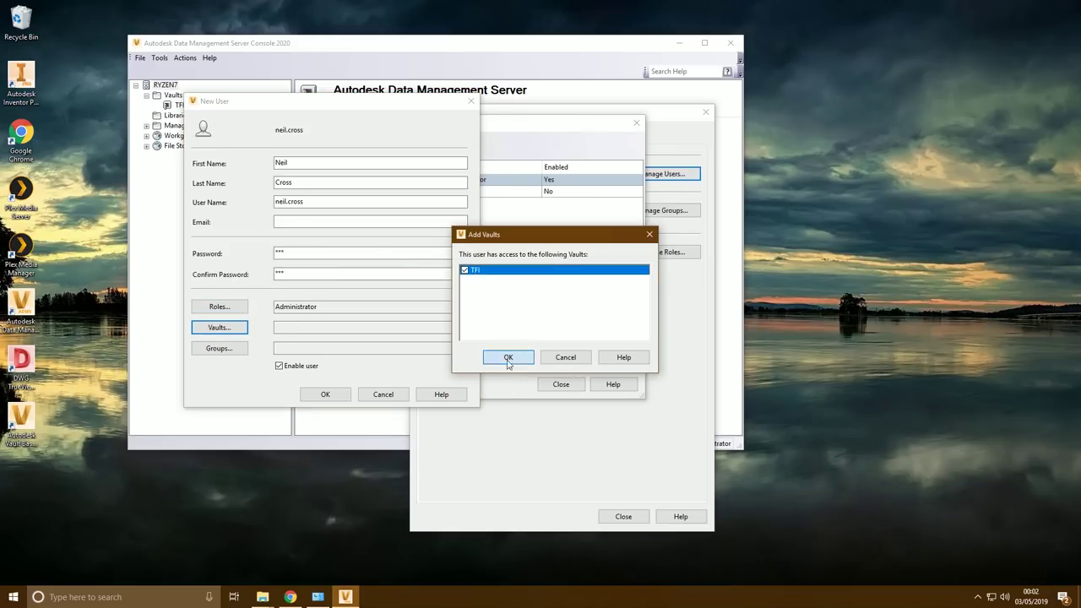
{"action": "left_click", "coordinate": [508, 357]}
{"action": "left_click", "coordinate": [324, 394]}
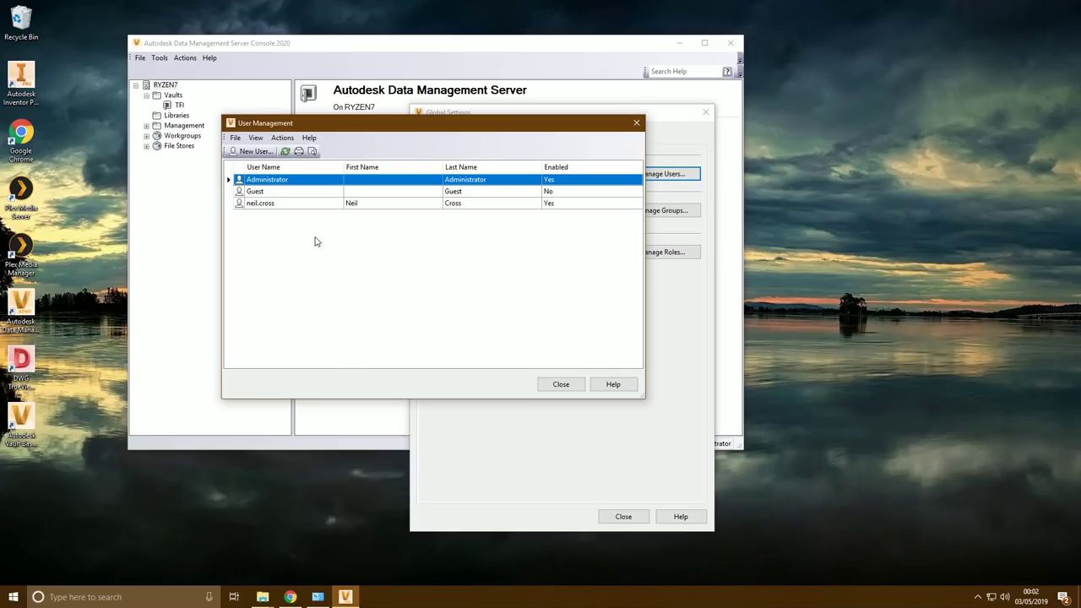
Close User Management and review the Document Editor (Level 2) role's permissions without changes
{"action": "left_click", "coordinate": [566, 385]}
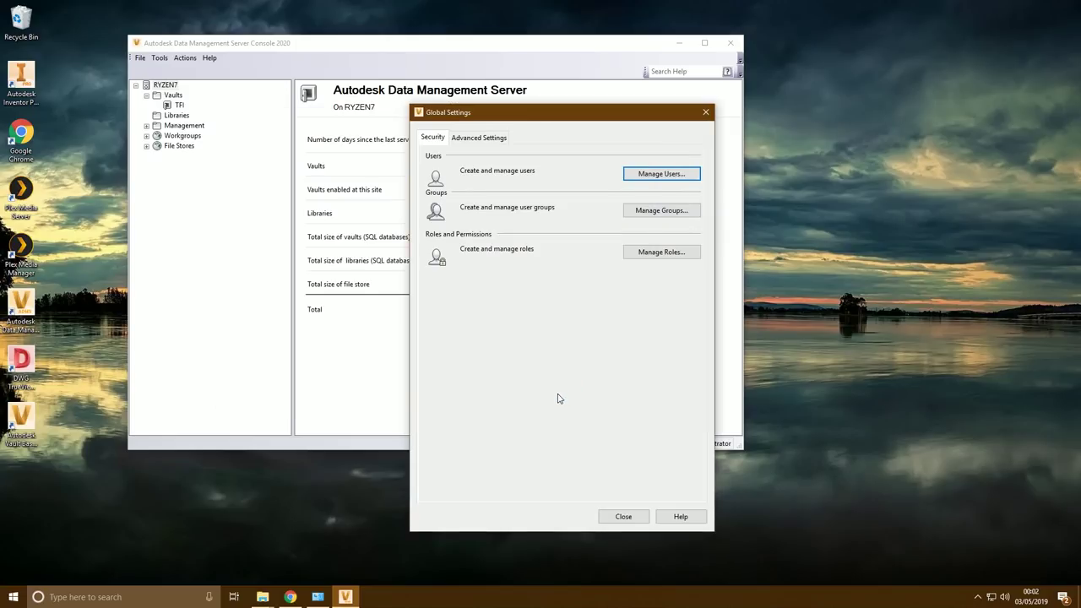
{"action": "left_click_drag", "start_coordinate": [507, 119], "coordinate": [293, 97]}
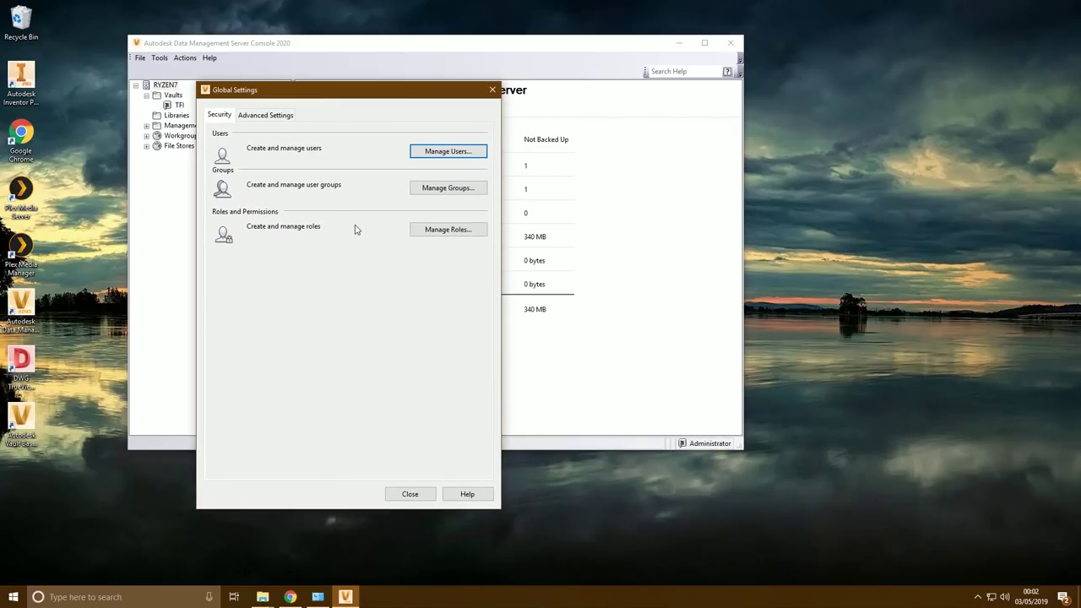
{"action": "left_click", "coordinate": [453, 229]}
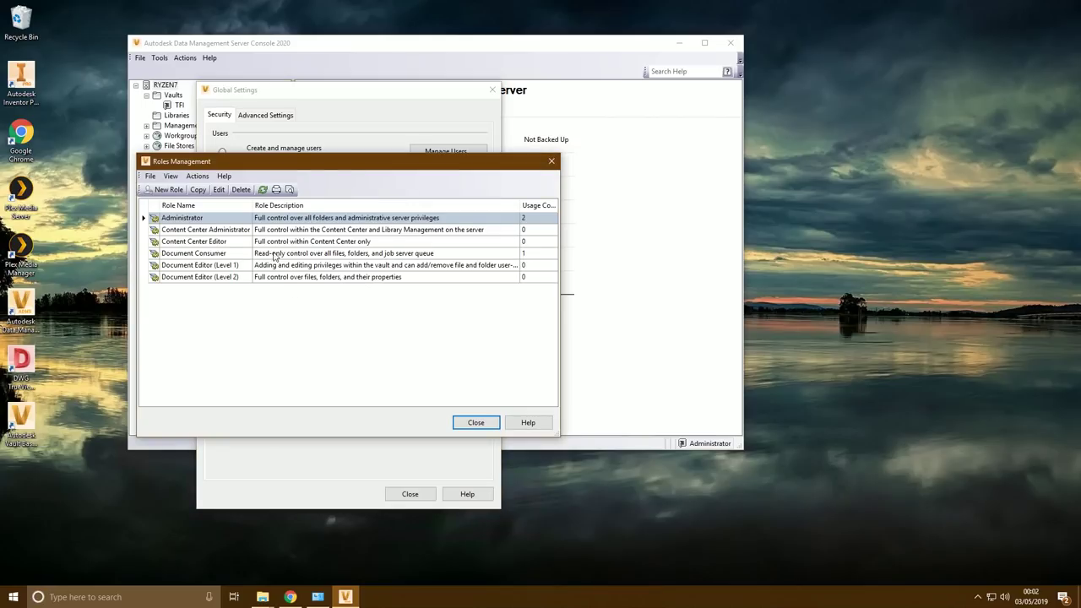
{"action": "left_click", "coordinate": [193, 278]}
{"action": "double_click", "coordinate": [211, 279]}
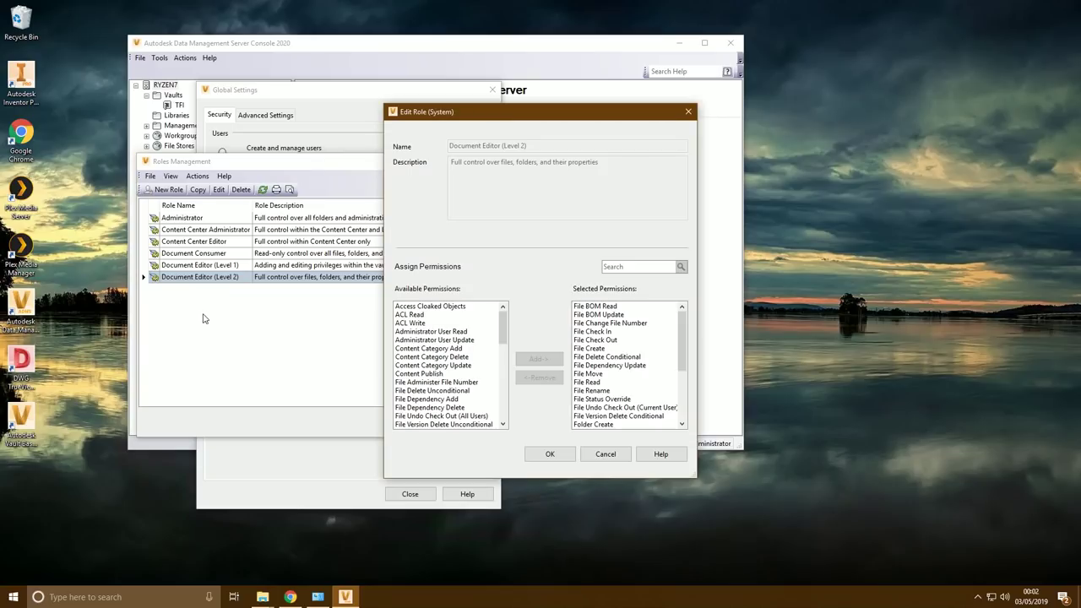
{"action": "left_click_drag", "start_coordinate": [457, 121], "coordinate": [158, 55]}
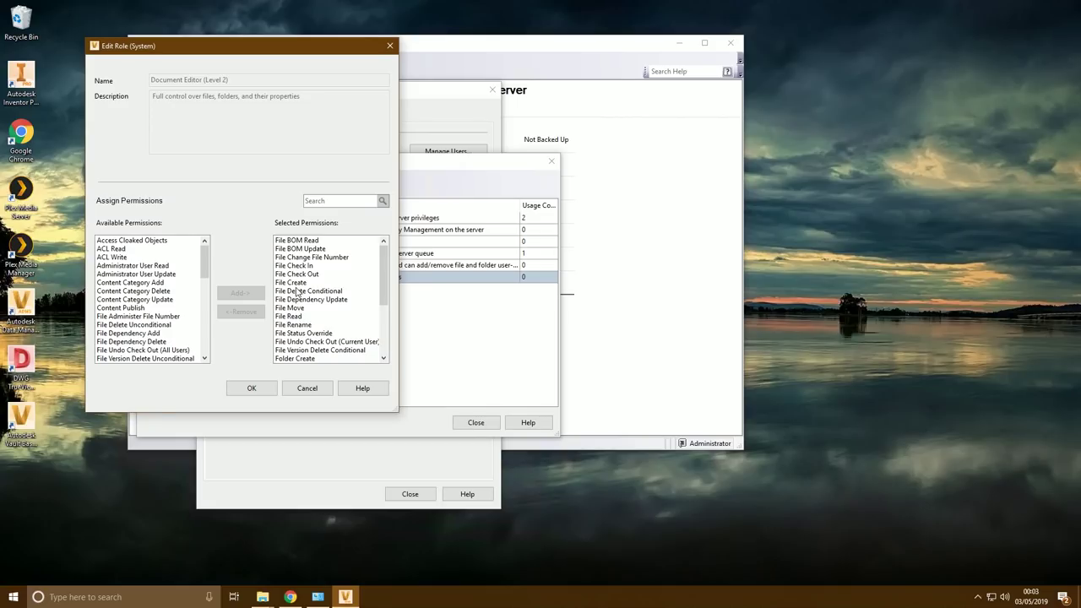
{"action": "left_click", "coordinate": [308, 388]}
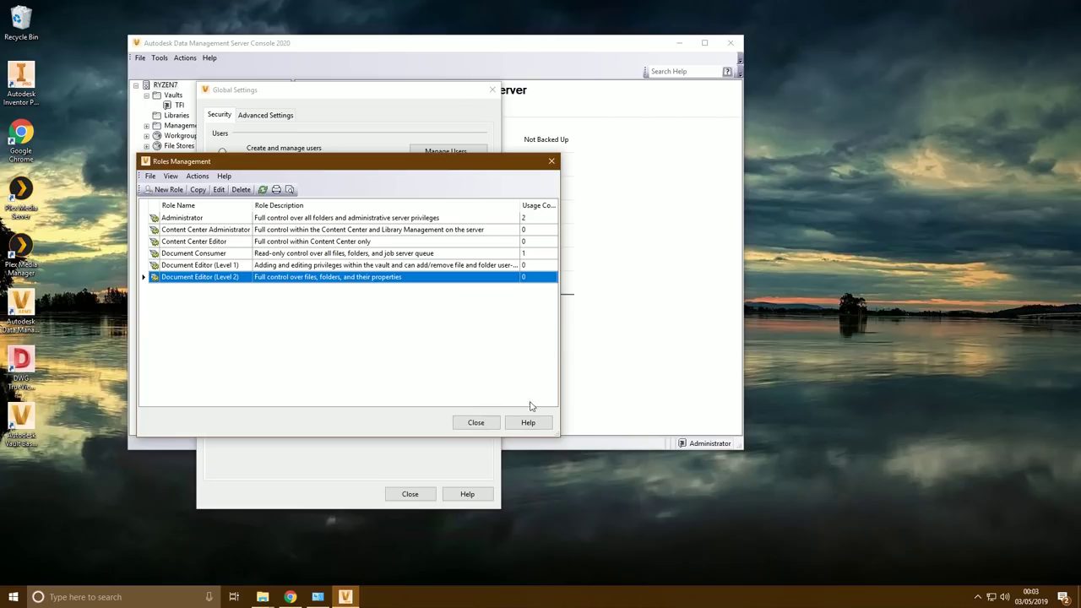
{"action": "left_click", "coordinate": [476, 422]}
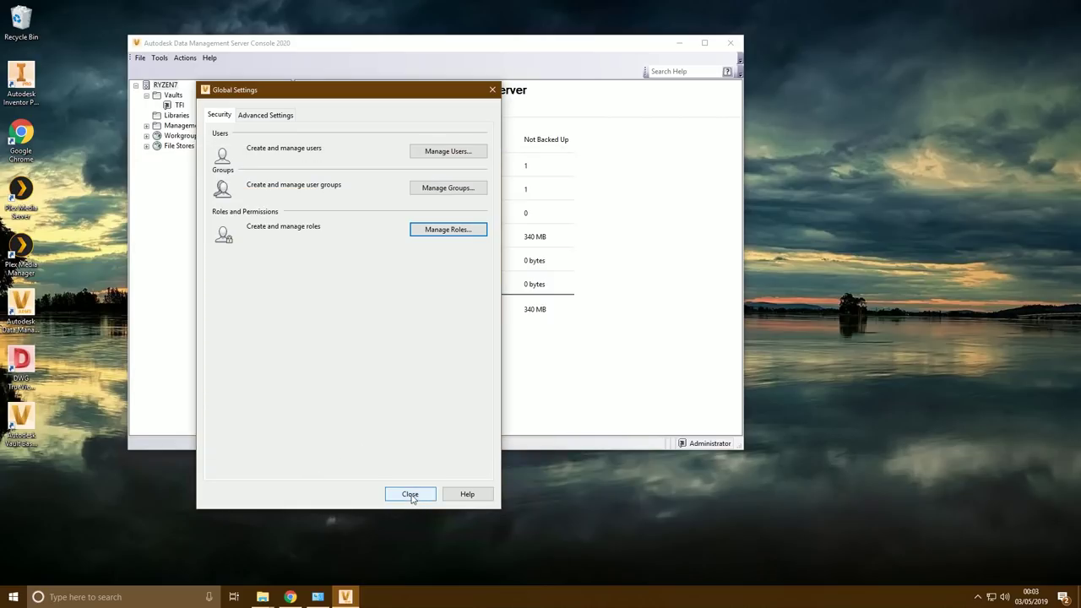
Accept the 1,000 page size in Advanced Settings, close Global Settings and log back in
{"action": "left_click", "coordinate": [279, 117]}
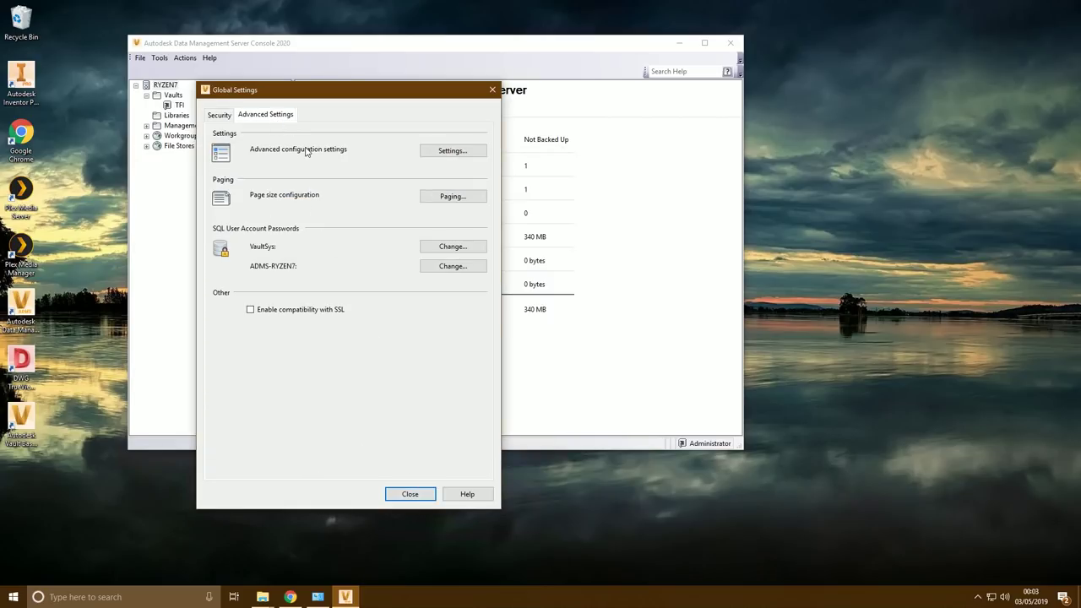
{"action": "left_click", "coordinate": [456, 196]}
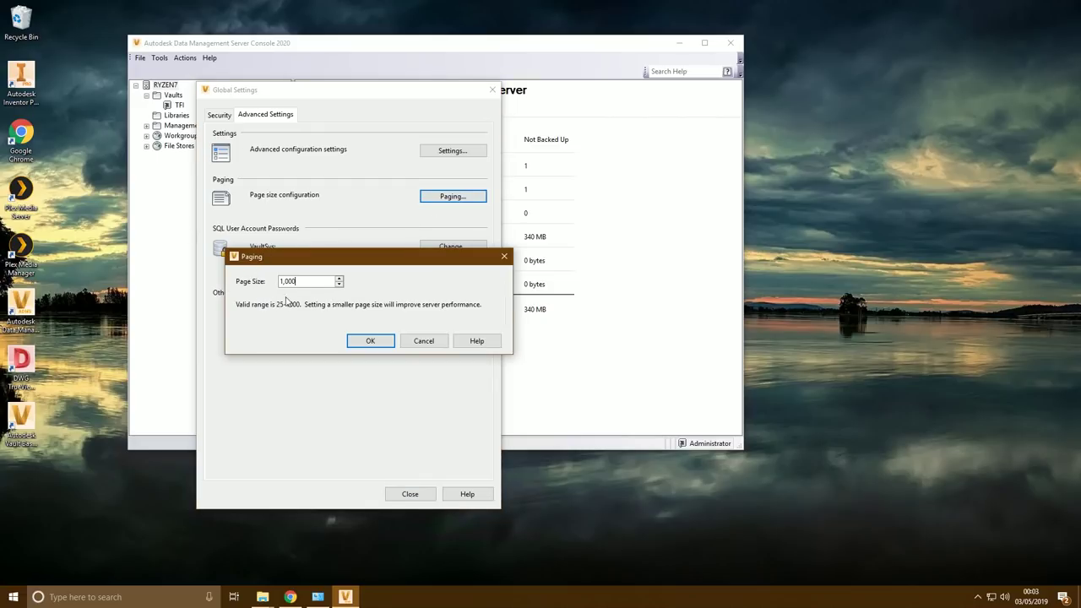
{"action": "left_click", "coordinate": [374, 338]}
{"action": "left_click", "coordinate": [406, 496]}
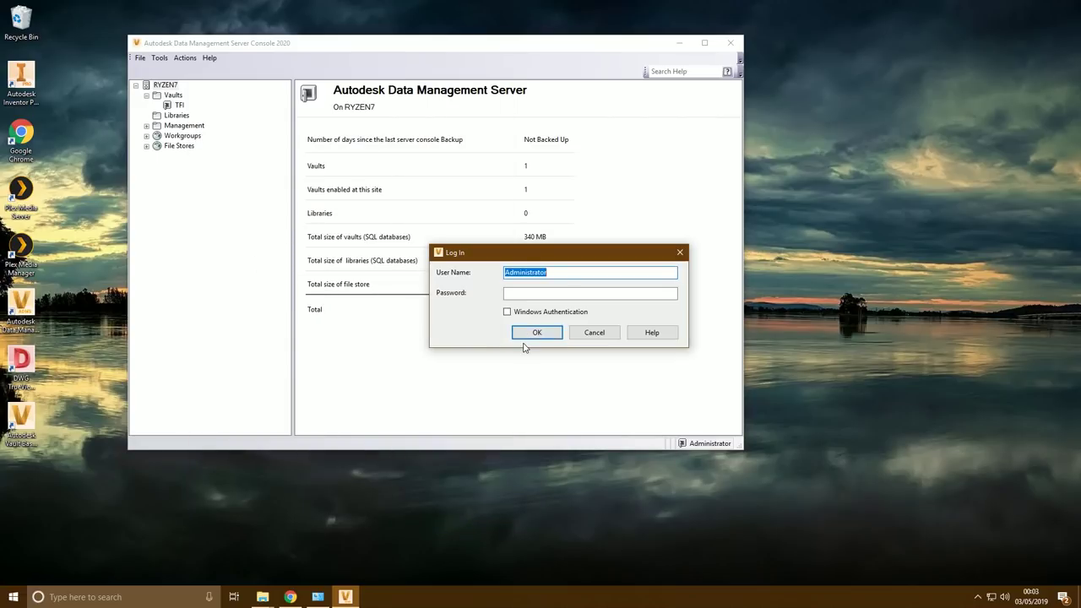
{"action": "key", "text": "Tab"}
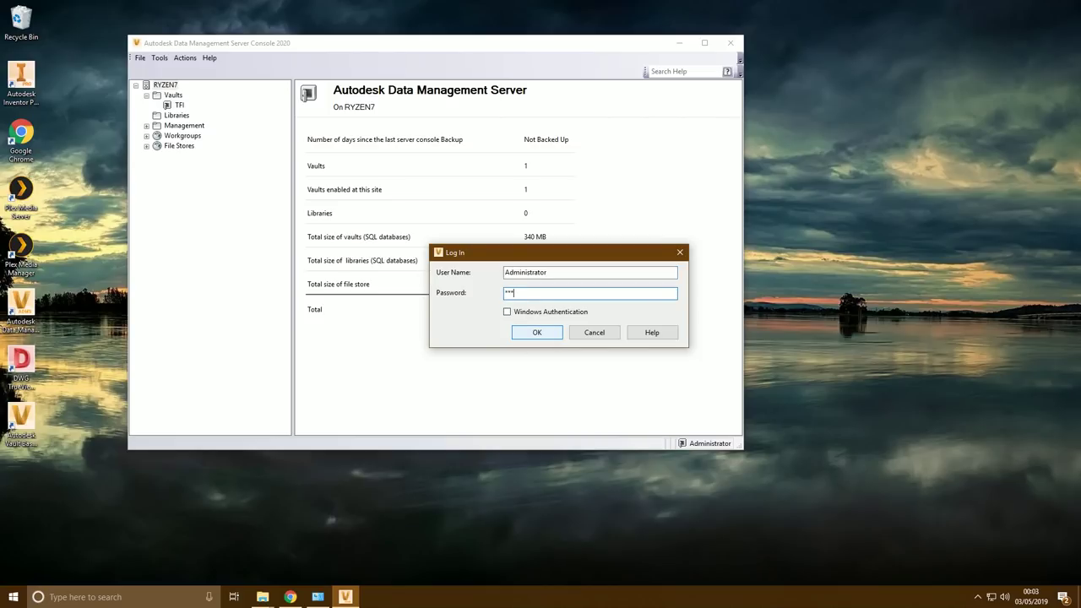
{"action": "left_click", "coordinate": [537, 336]}
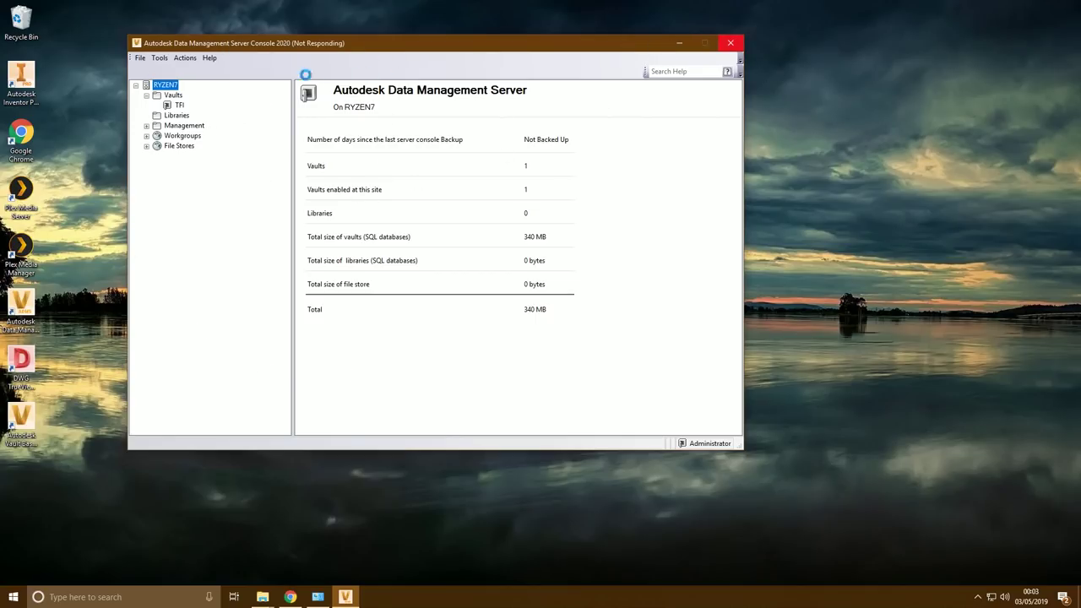
Close the server console and launch the Vault Basic client
{"action": "left_click", "coordinate": [21, 308]}
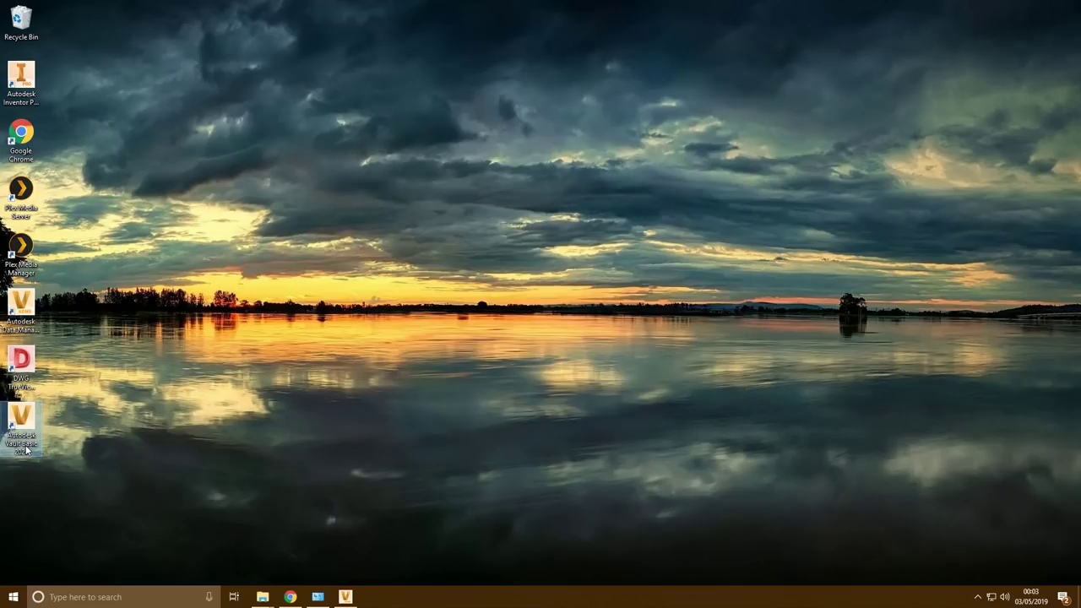
{"action": "left_click", "coordinate": [29, 454]}
{"action": "double_click", "coordinate": [29, 456]}
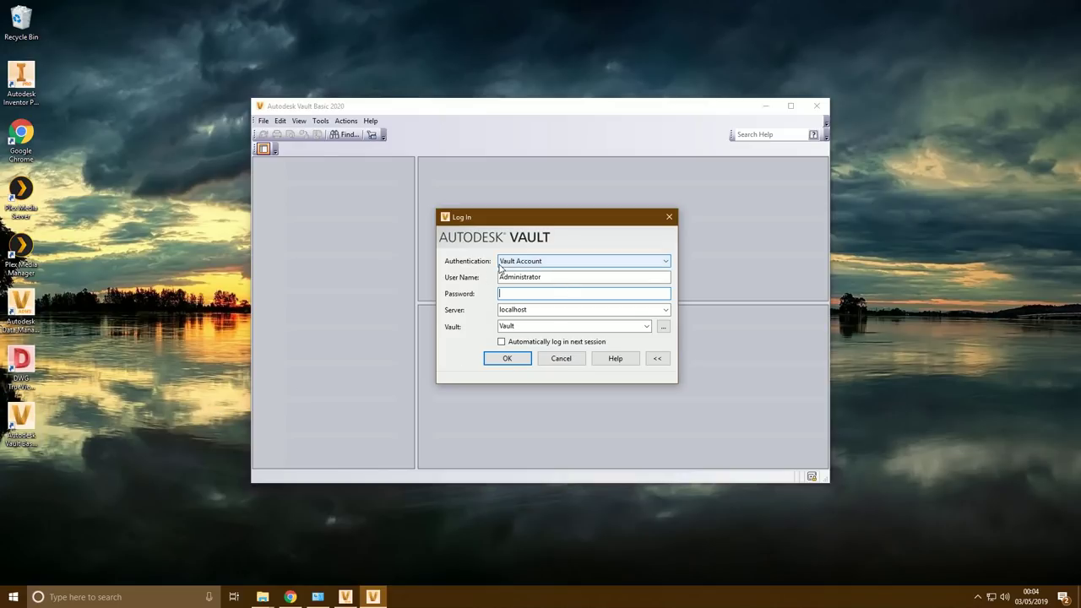
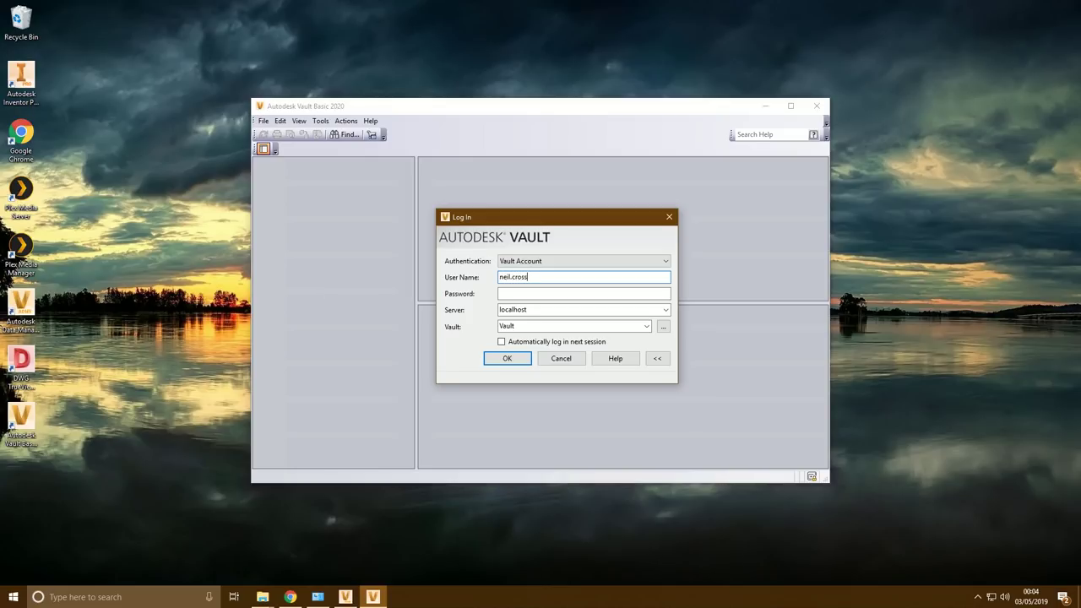
Log in with the user's credentials to the TFI vault with automatic login enabled
{"action": "left_click", "coordinate": [582, 293]}
{"action": "key", "text": "Tab"}
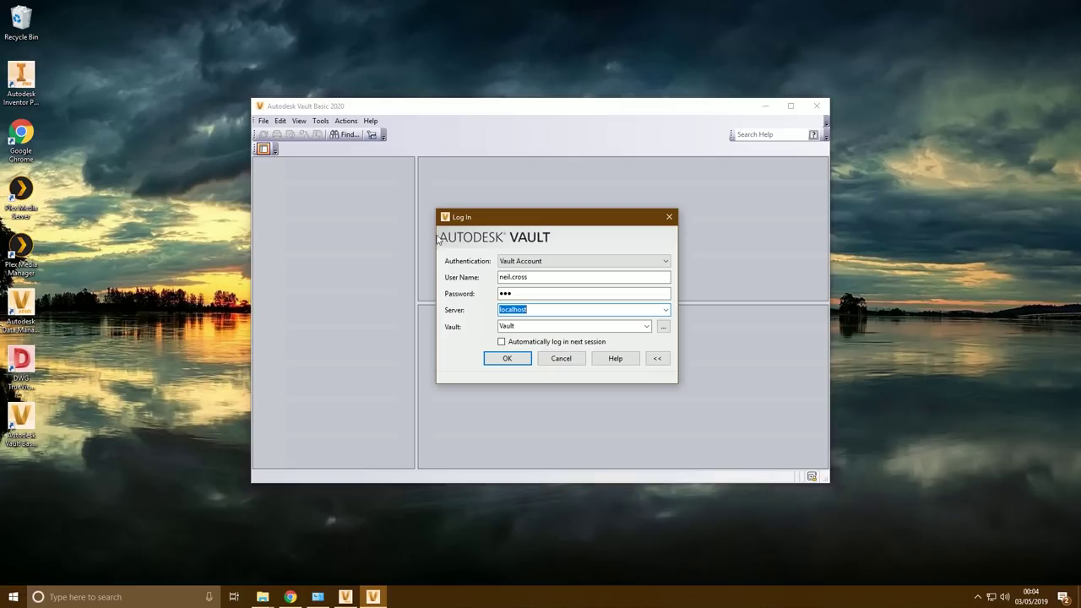
{"action": "left_click", "coordinate": [663, 328]}
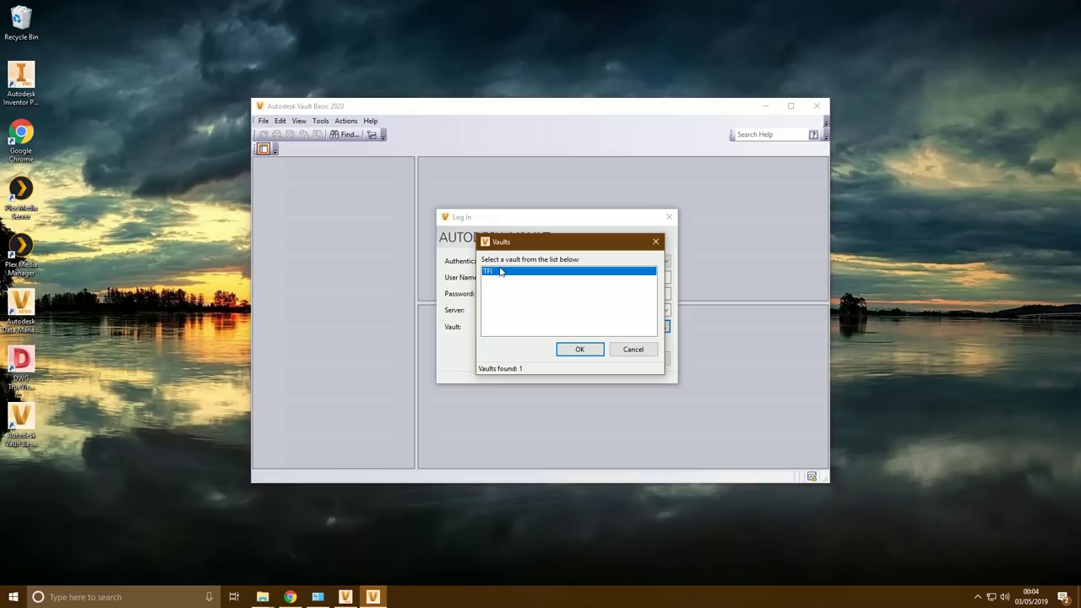
{"action": "left_click", "coordinate": [579, 349]}
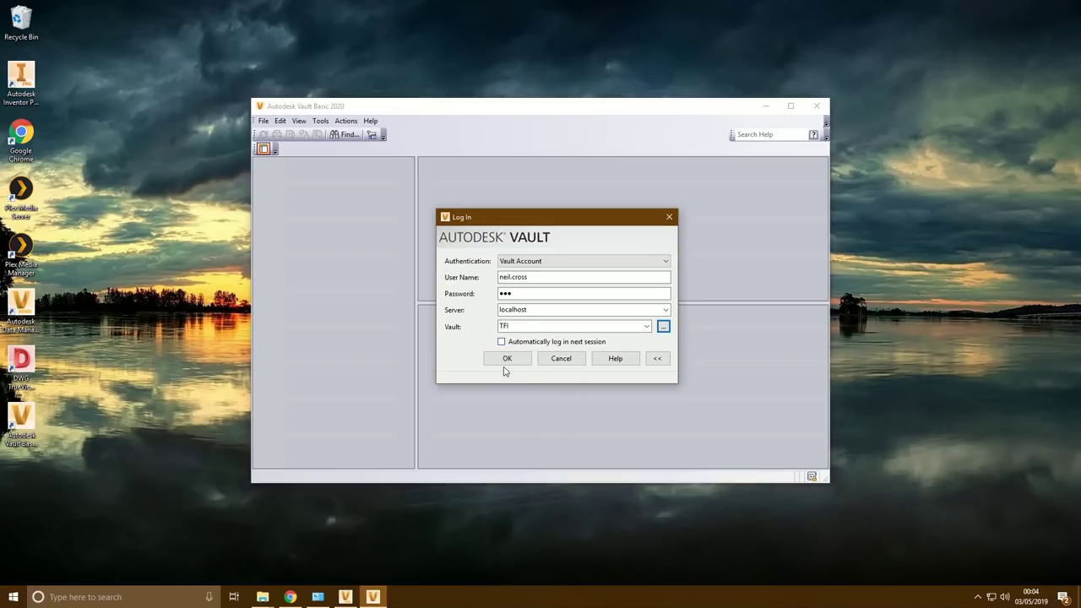
{"action": "left_click", "coordinate": [512, 342]}
{"action": "left_click", "coordinate": [519, 358]}
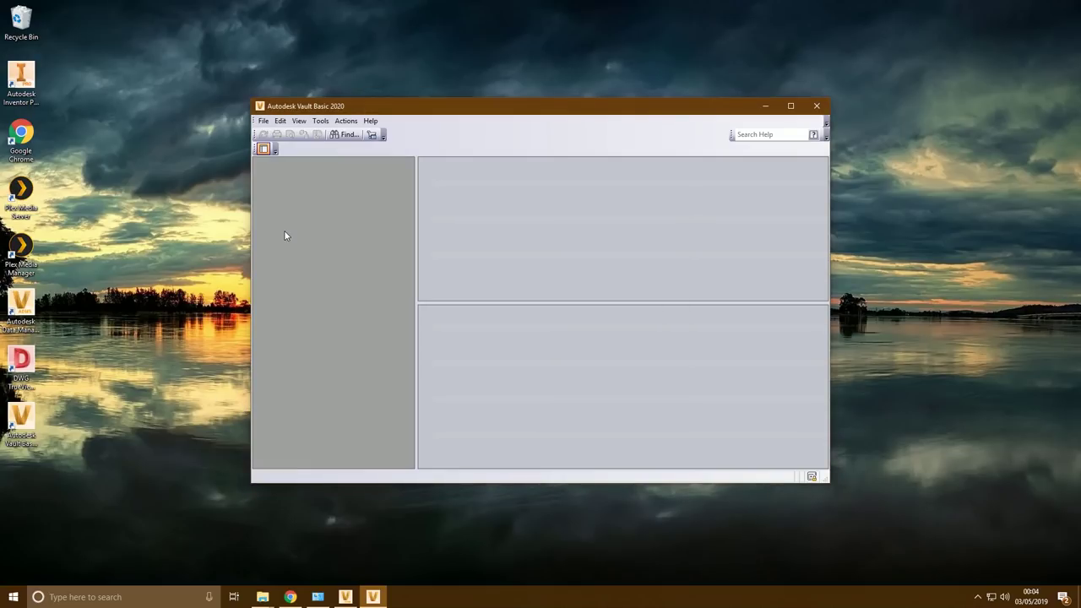
Maximize Vault and create an 'Engineering Data' folder at the TFI vault root
{"action": "double_click", "coordinate": [414, 107]}
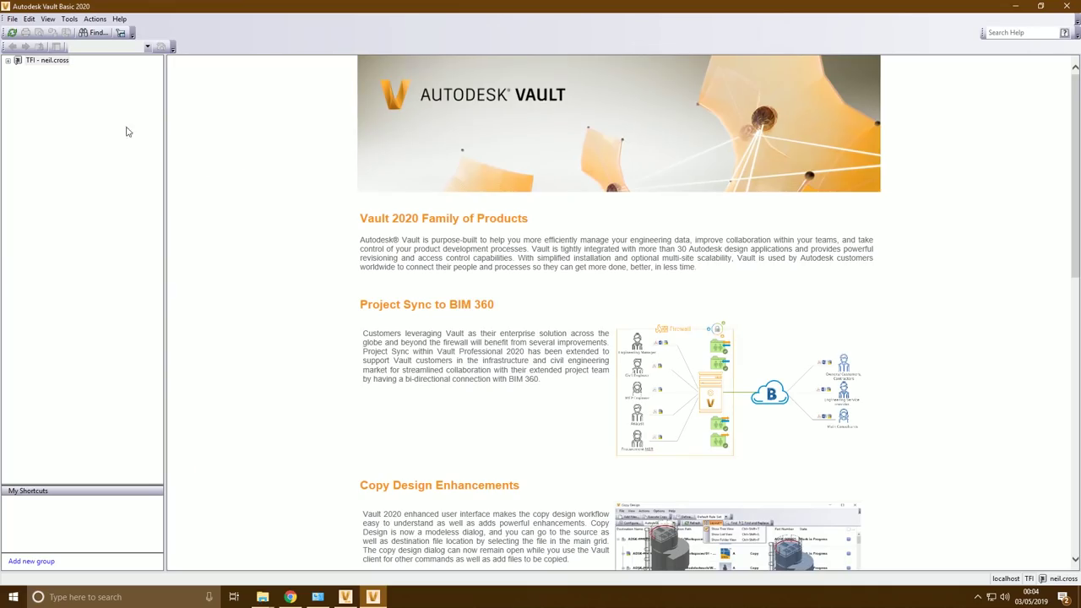
{"action": "left_click", "coordinate": [8, 61]}
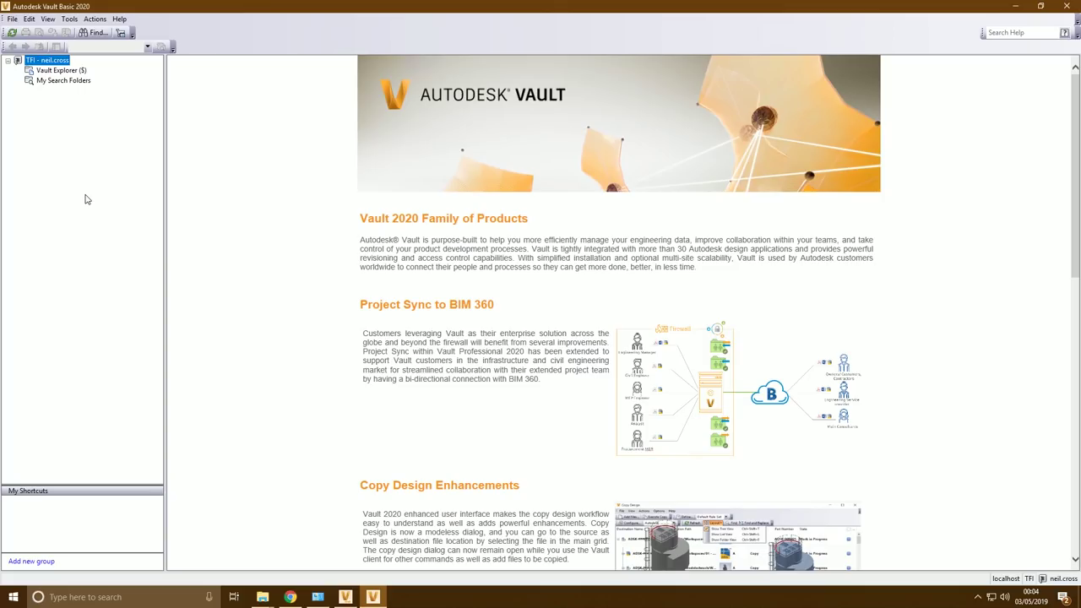
{"action": "left_click", "coordinate": [65, 72]}
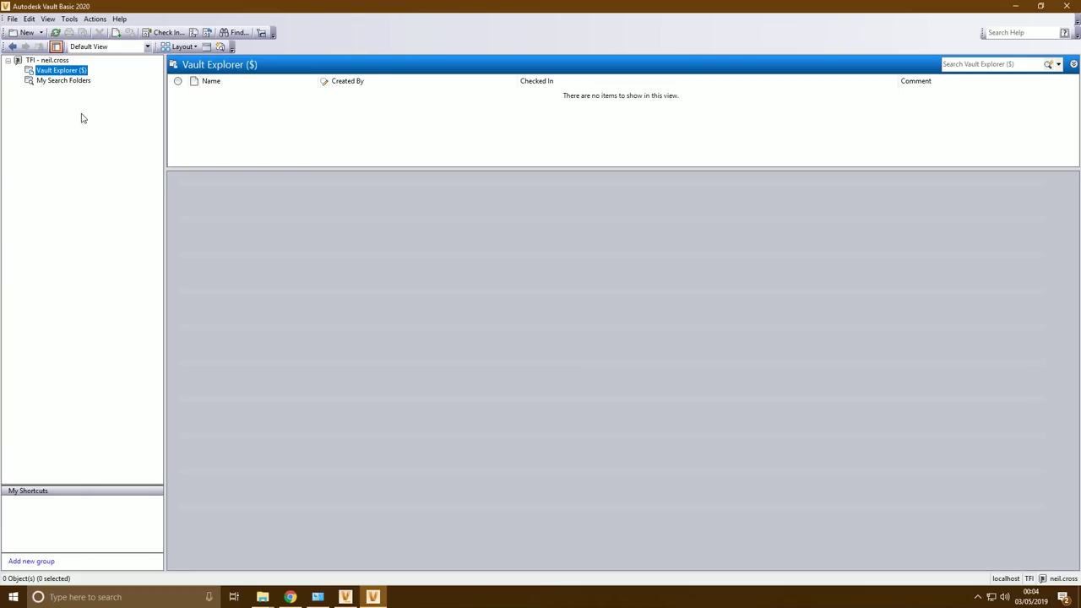
{"action": "right_click", "coordinate": [66, 72]}
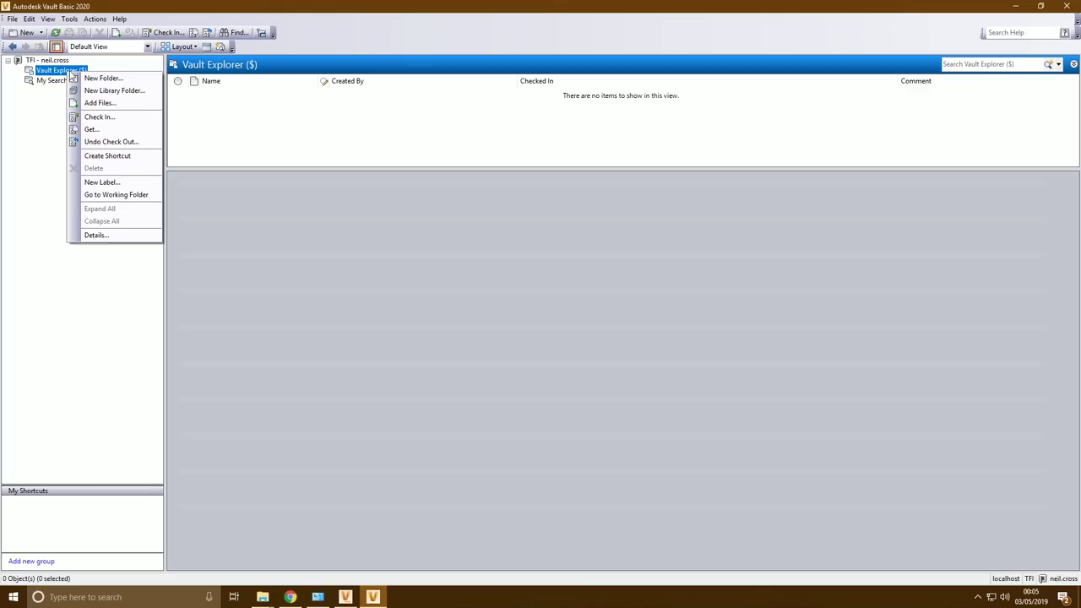
{"action": "left_click", "coordinate": [97, 77]}
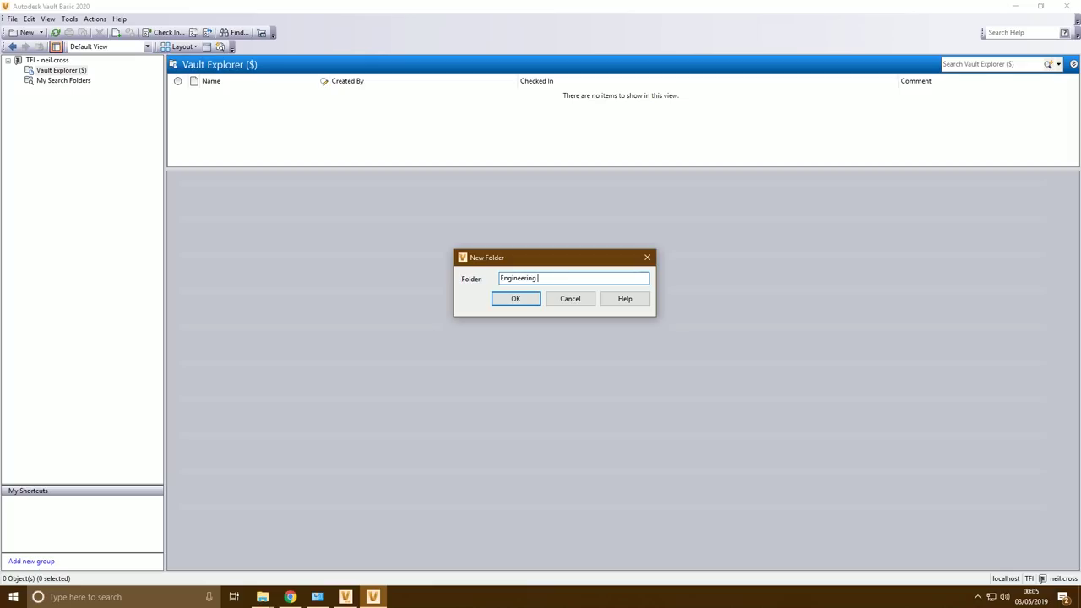
{"action": "type", "text": "Engineering Data"}
{"action": "key", "text": "Return"}
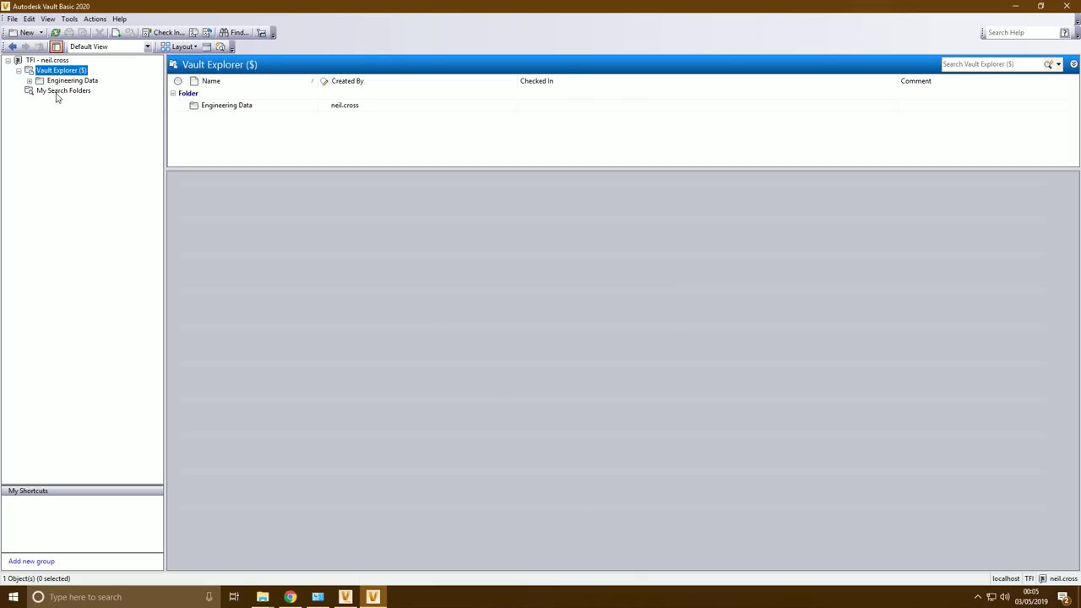
Add library folders 'Content Center Files' and 'Libraries' at the vault root
{"action": "right_click", "coordinate": [55, 70]}
{"action": "left_click", "coordinate": [95, 87]}
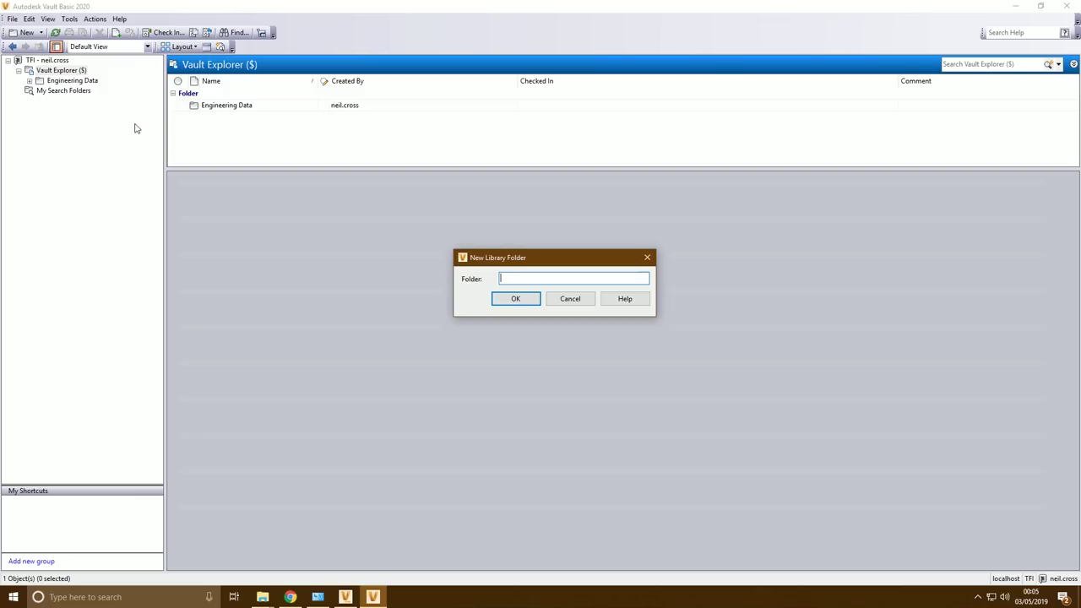
{"action": "type", "text": "Content Center Files"}
{"action": "key", "text": "Return"}
{"action": "right_click", "coordinate": [72, 72]}
{"action": "left_click", "coordinate": [94, 89]}
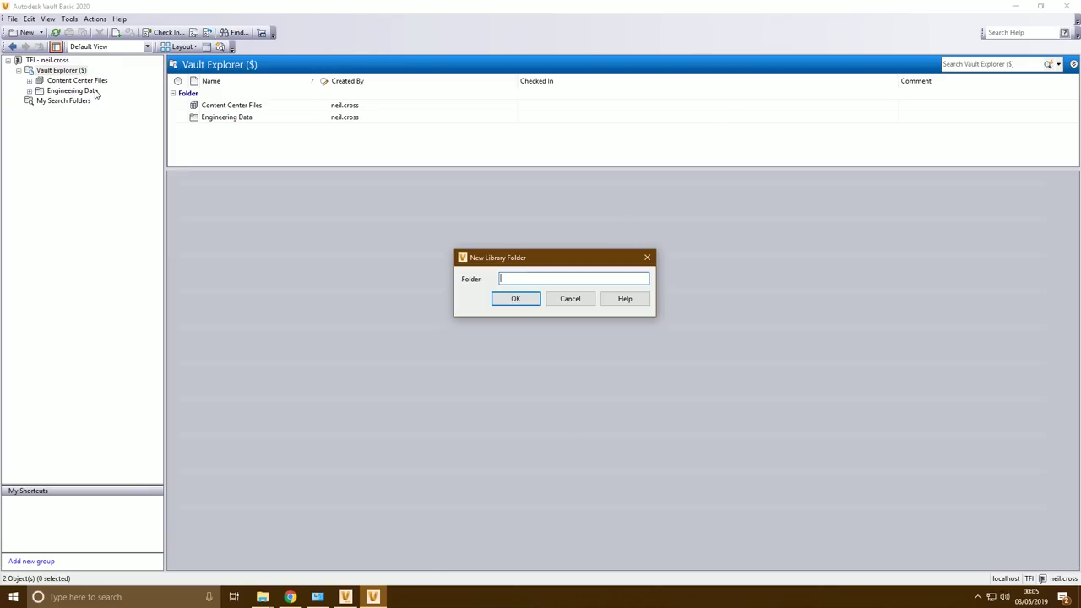
{"action": "type", "text": "Libraries"}
{"action": "key", "text": "Return"}
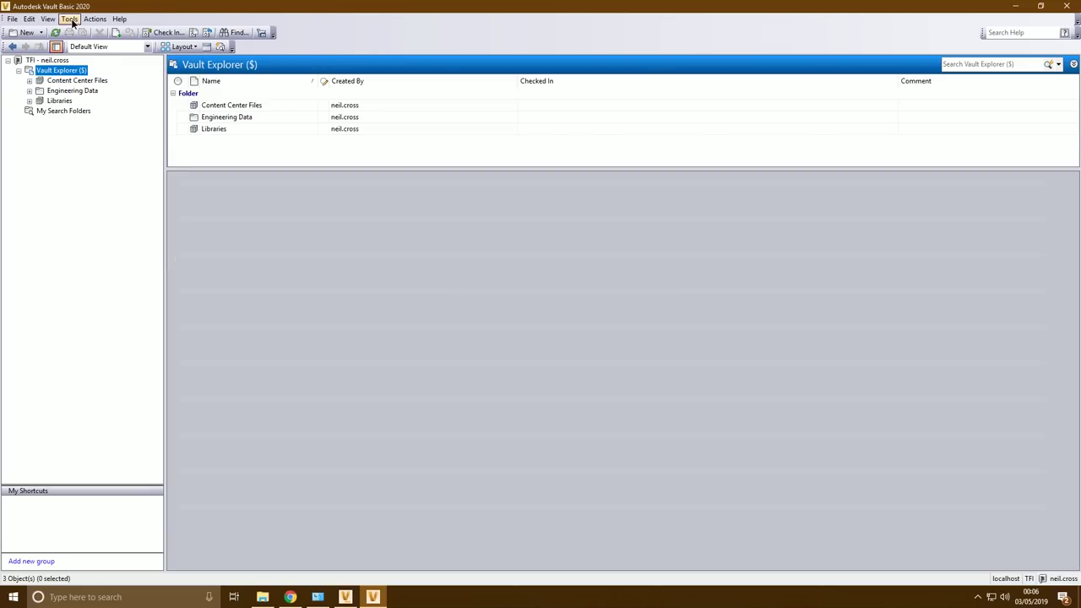
Enforce C:\$WorkingFolder as the working folder for all clients in Vault Settings
{"action": "left_click", "coordinate": [70, 19]}
{"action": "mouse_move", "coordinate": [127, 74]}
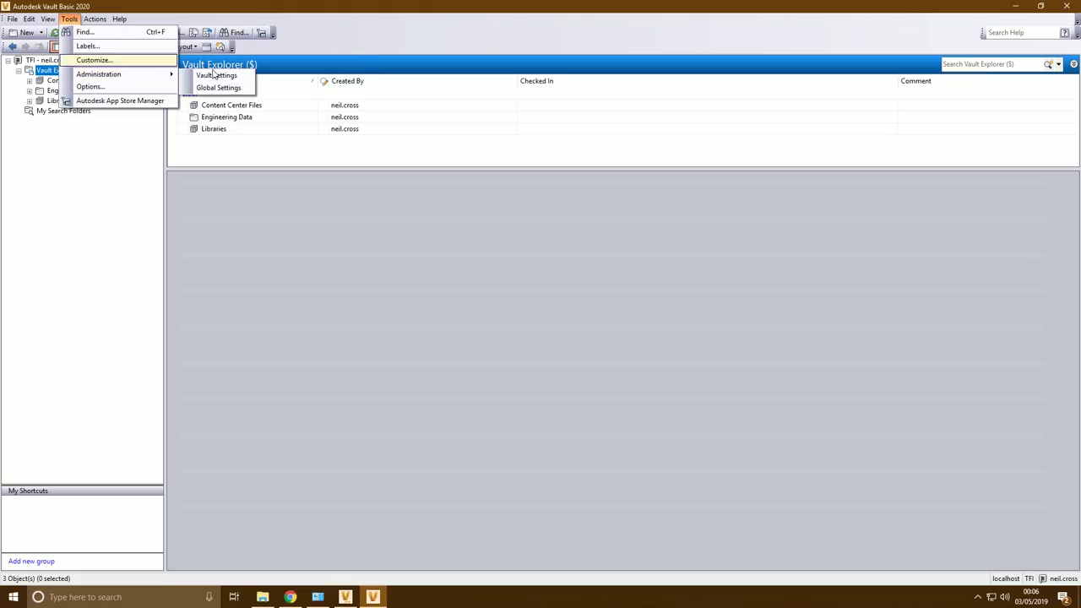
{"action": "left_click", "coordinate": [216, 75]}
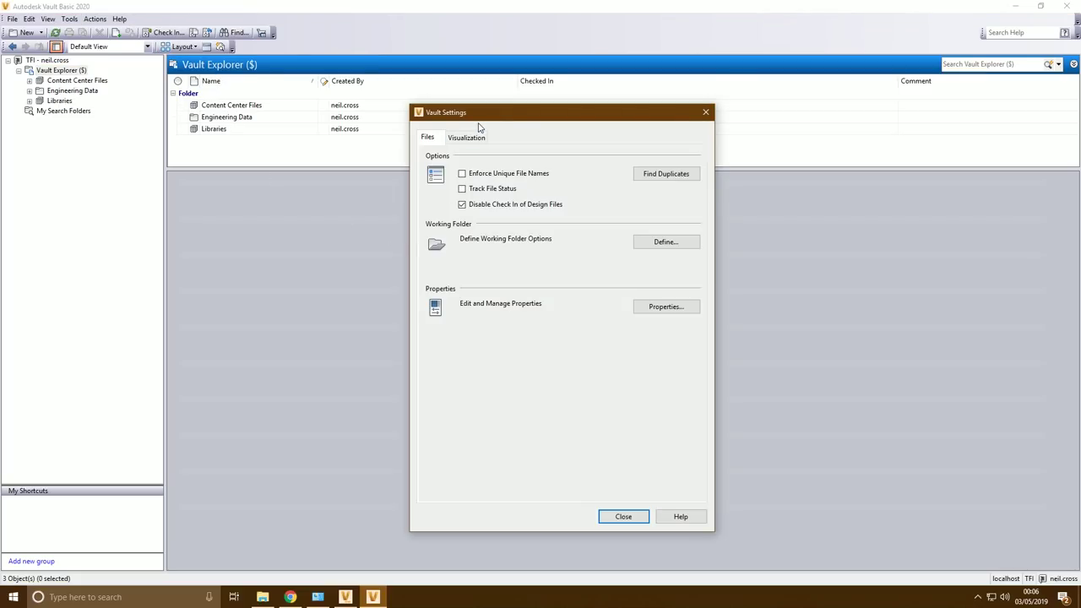
{"action": "left_click_drag", "start_coordinate": [487, 119], "coordinate": [253, 92]}
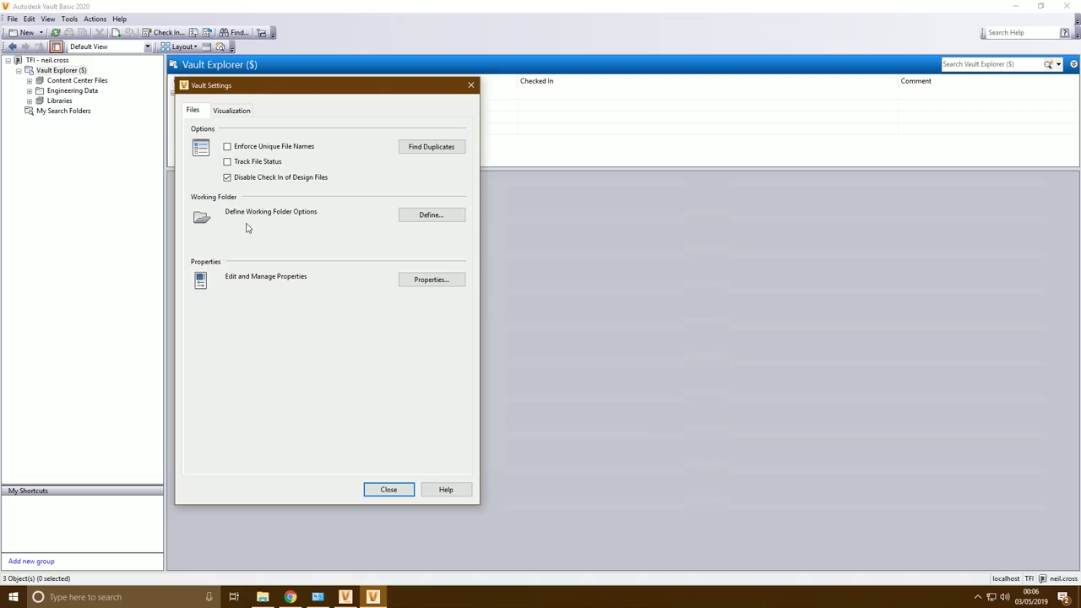
{"action": "left_click", "coordinate": [430, 216]}
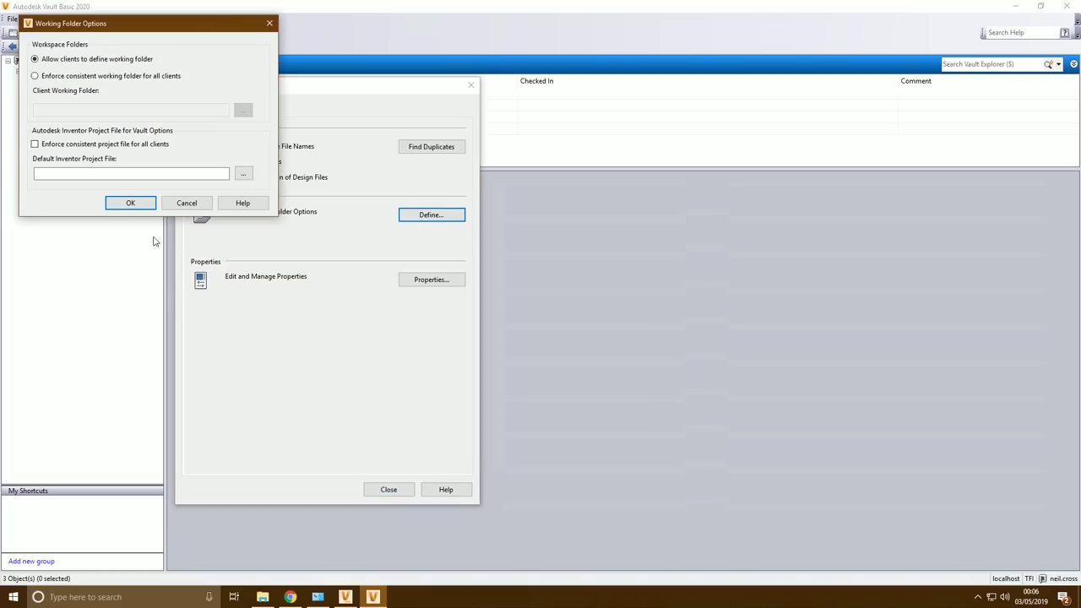
{"action": "left_click", "coordinate": [54, 76]}
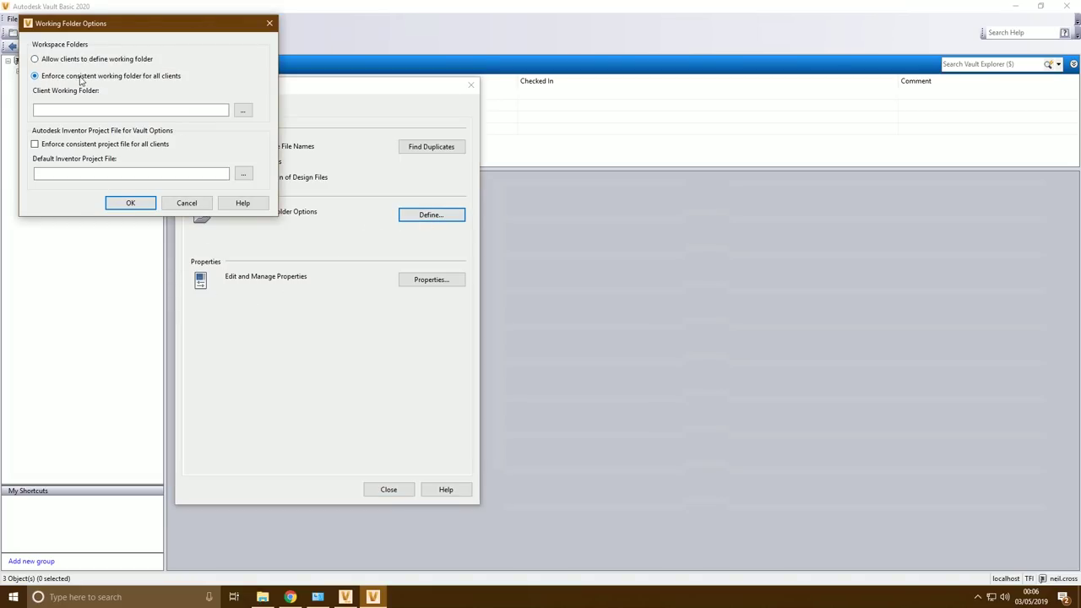
{"action": "left_click", "coordinate": [242, 111]}
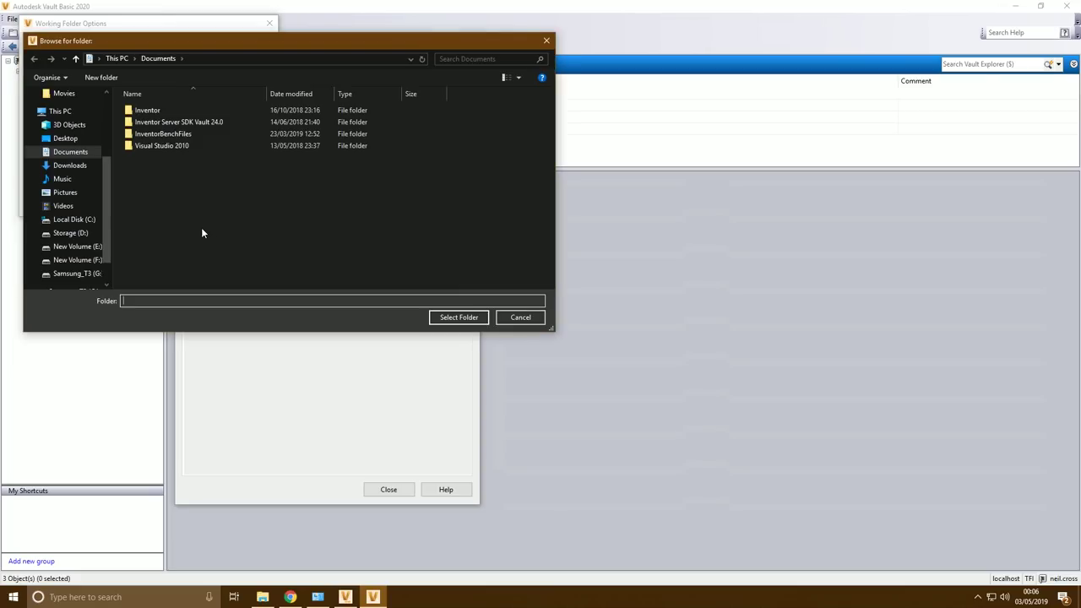
{"action": "left_click", "coordinate": [73, 219]}
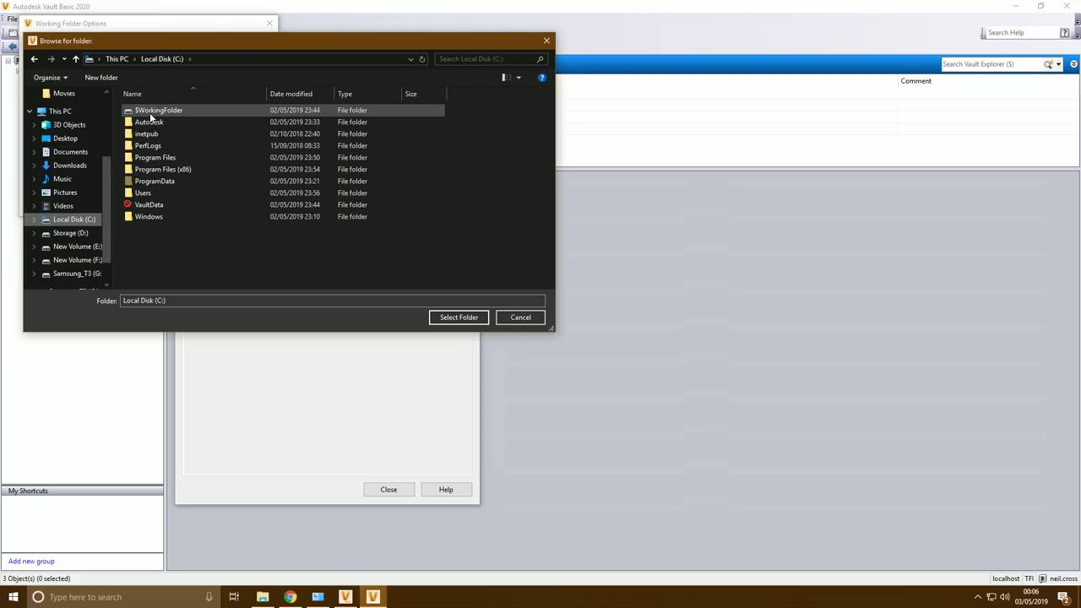
{"action": "left_click", "coordinate": [151, 114]}
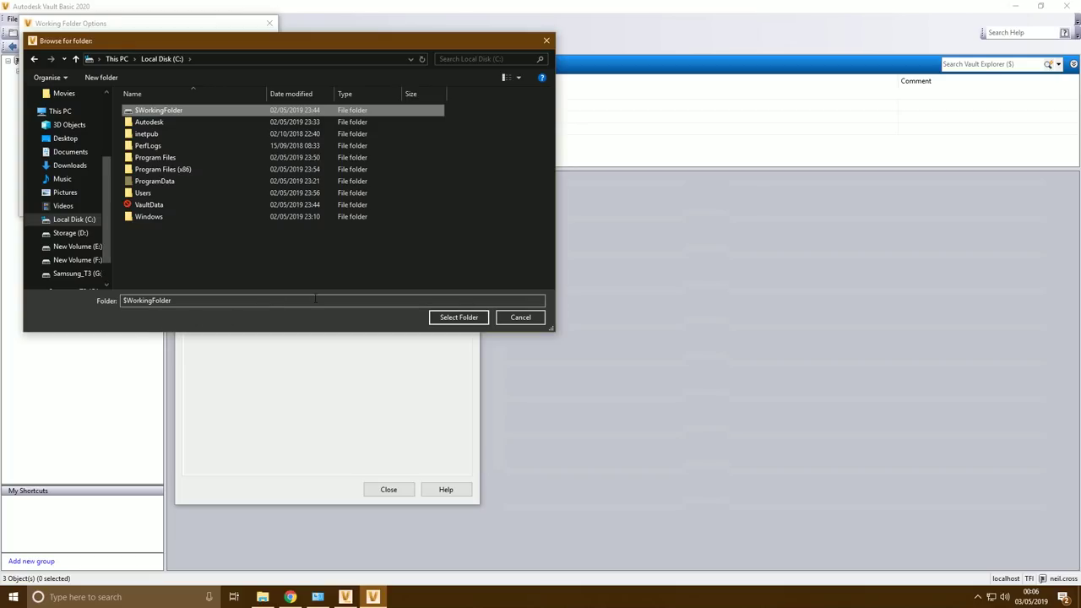
{"action": "left_click", "coordinate": [443, 318]}
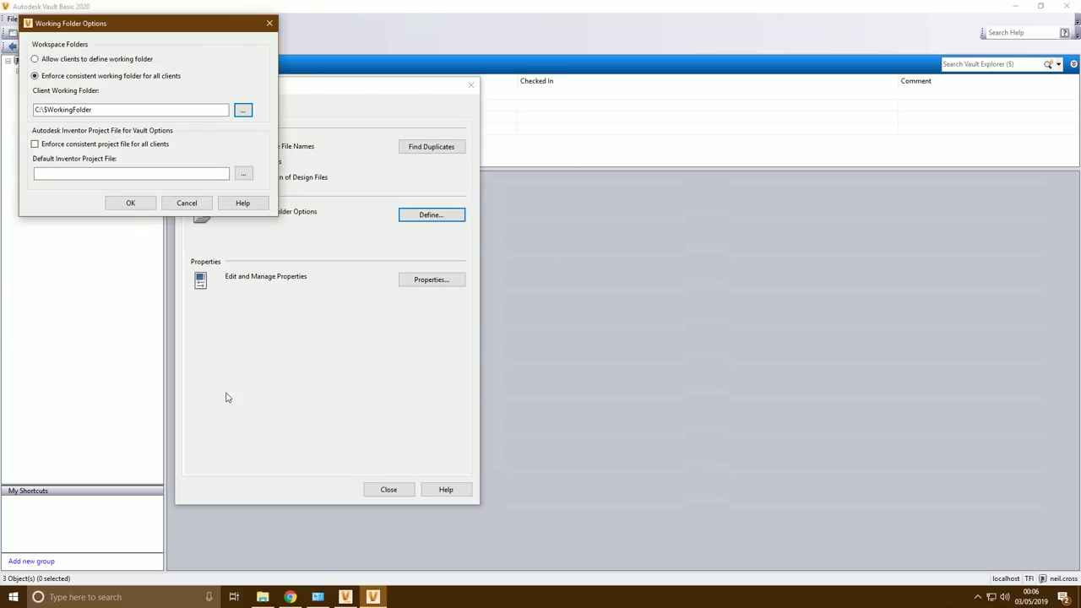
Save the working folder options, require unique file names, and close Vault Settings
{"action": "left_click", "coordinate": [142, 206]}
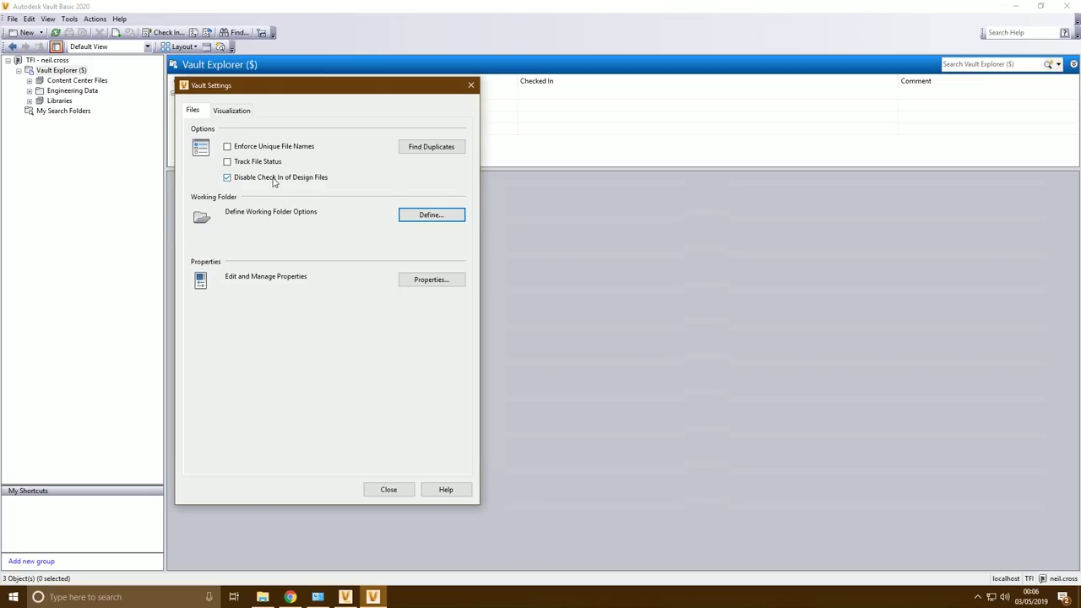
{"action": "left_click", "coordinate": [256, 147]}
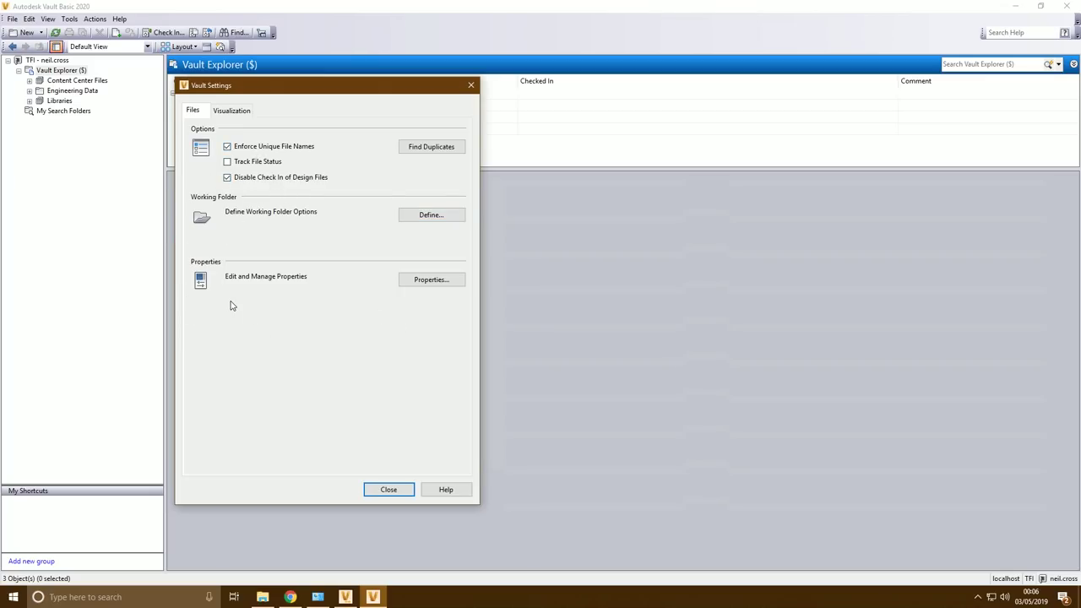
{"action": "left_click", "coordinate": [388, 490]}
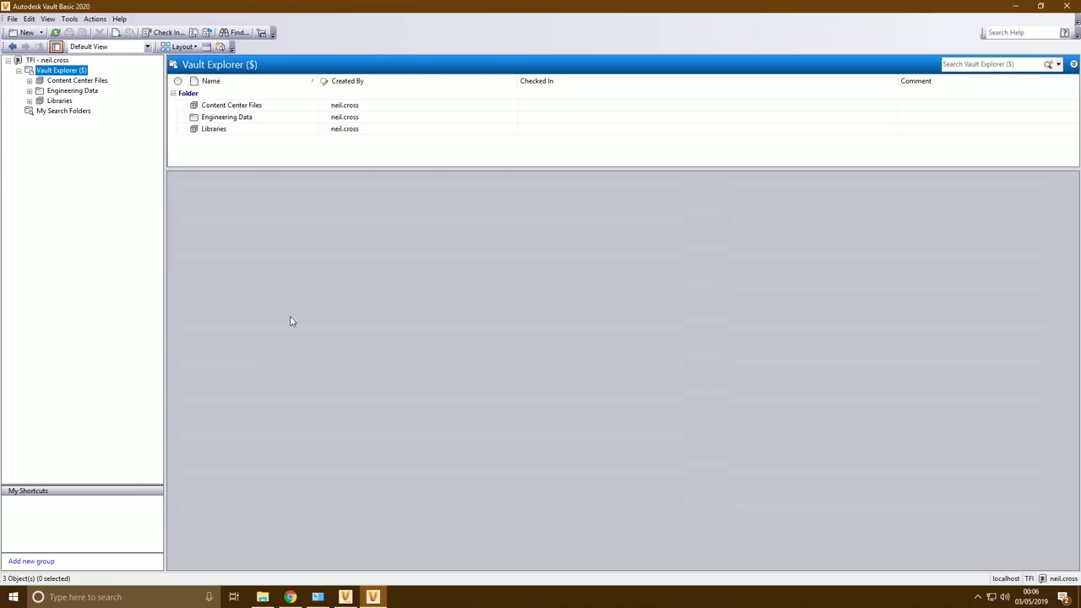
Log out and back into the TFI vault, acknowledge the enforced working folder notice, and expand the vault tree
{"action": "left_click", "coordinate": [12, 18]}
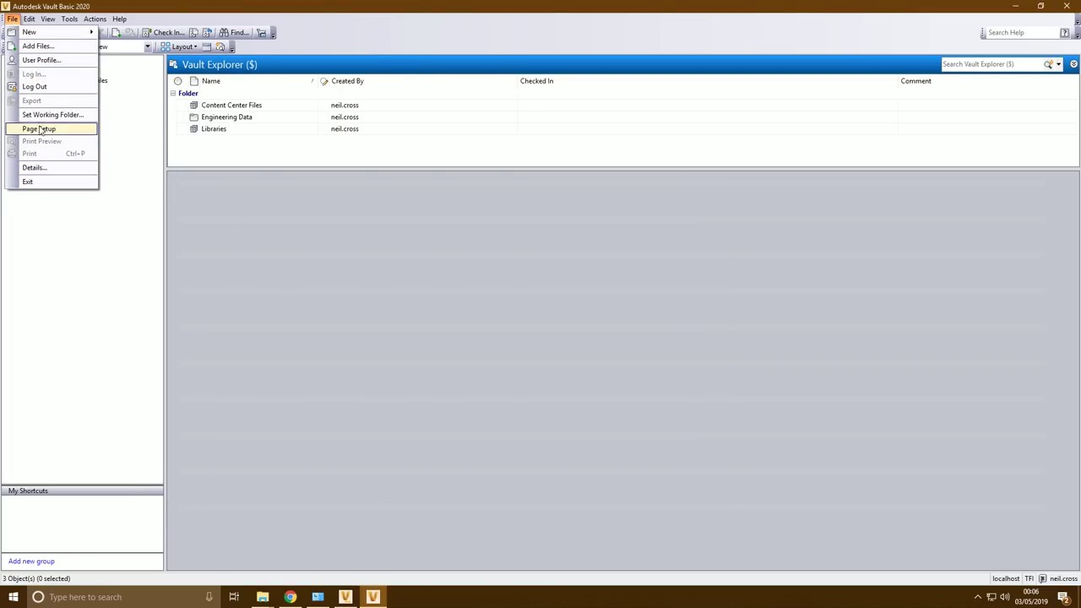
{"action": "left_click", "coordinate": [34, 87]}
{"action": "left_click", "coordinate": [506, 322]}
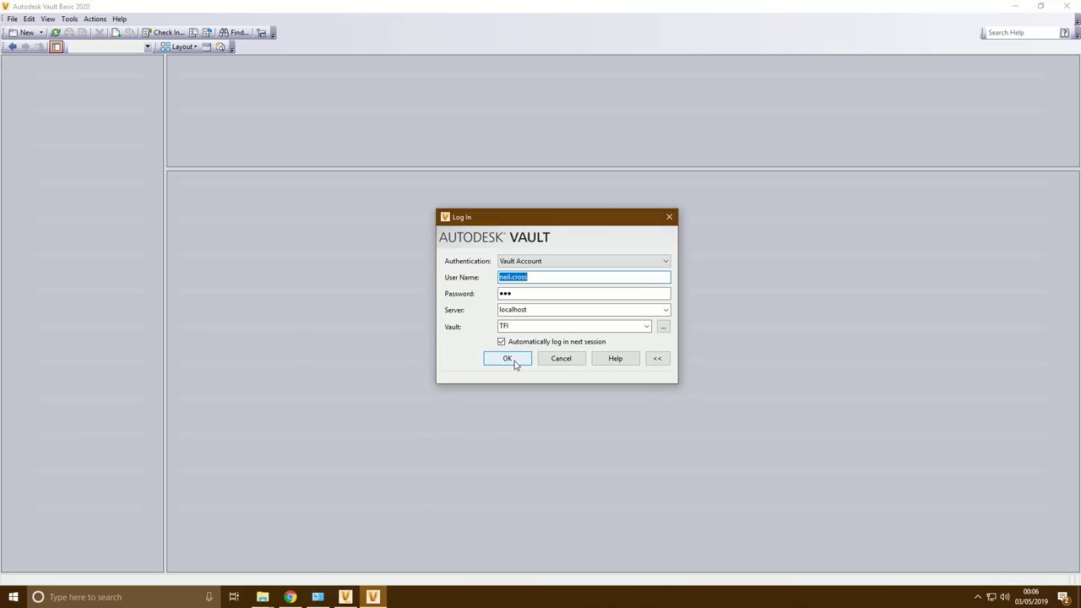
{"action": "left_click", "coordinate": [509, 359]}
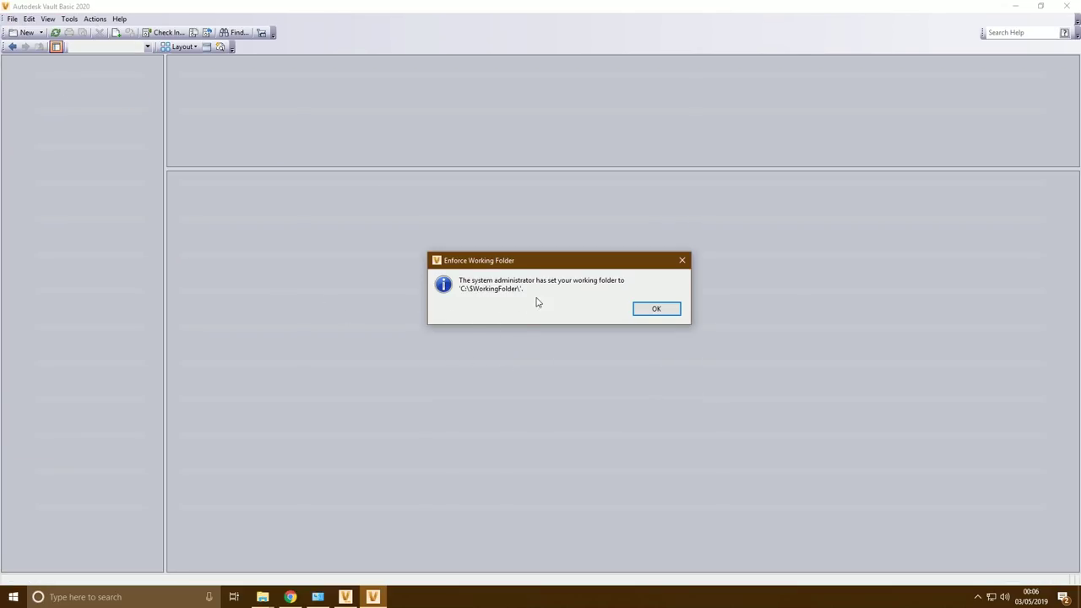
{"action": "left_click", "coordinate": [656, 309]}
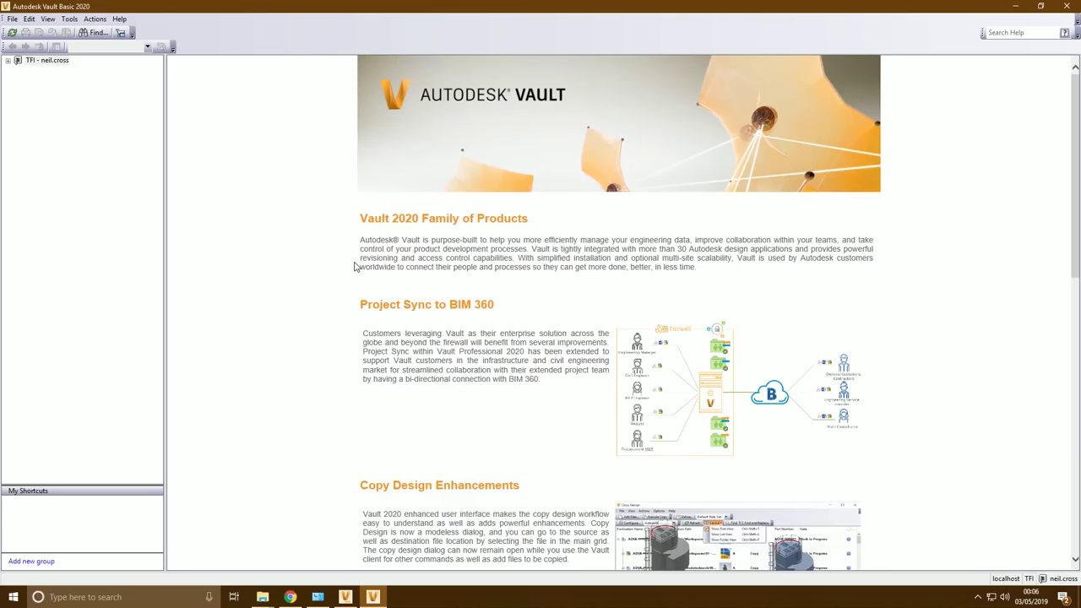
{"action": "left_click", "coordinate": [18, 71]}
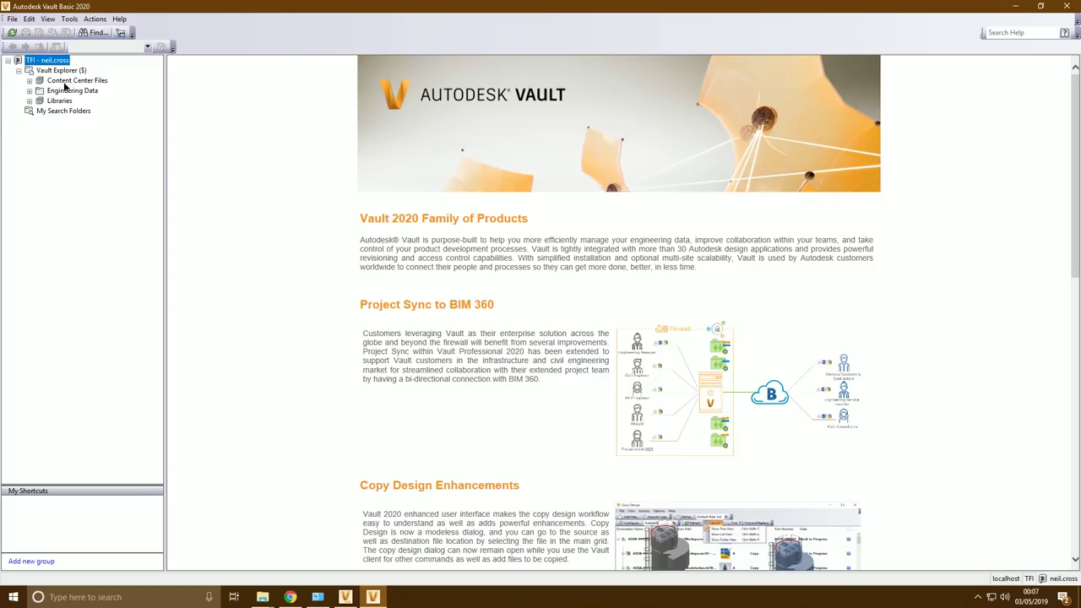
Open the local working folders for Content Center Files and Libraries from the vault tree
{"action": "right_click", "coordinate": [66, 81]}
{"action": "left_click", "coordinate": [113, 218]}
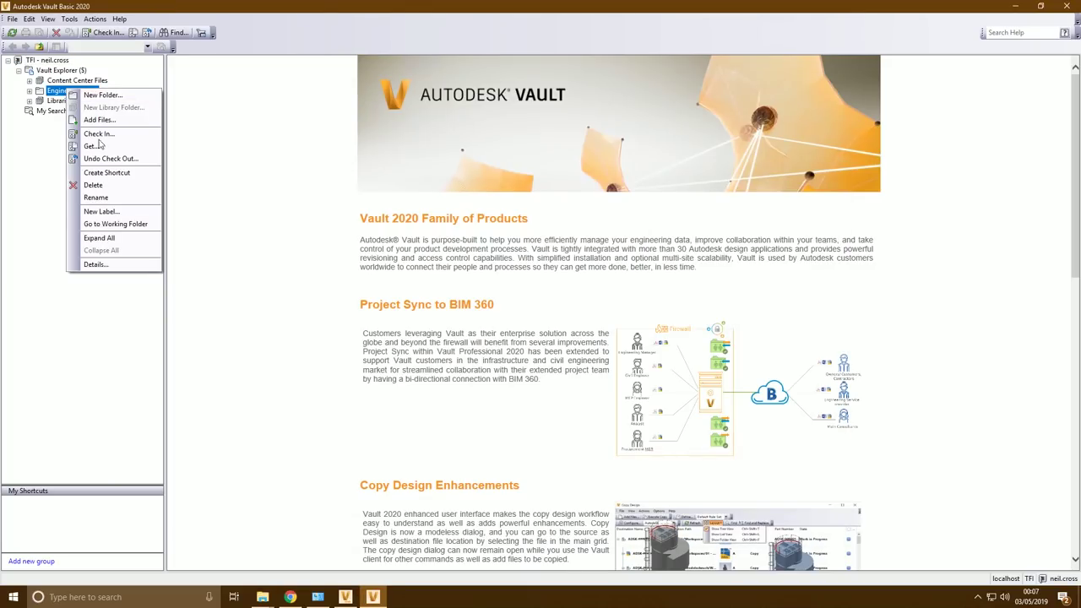
{"action": "left_click", "coordinate": [110, 224]}
{"action": "right_click", "coordinate": [62, 101]}
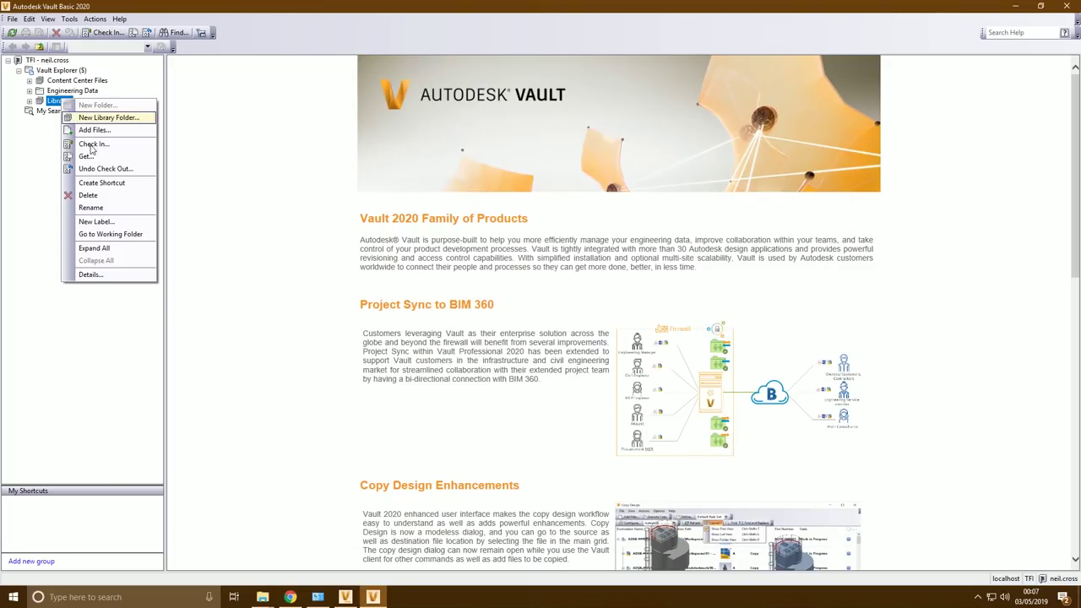
{"action": "left_click", "coordinate": [108, 234]}
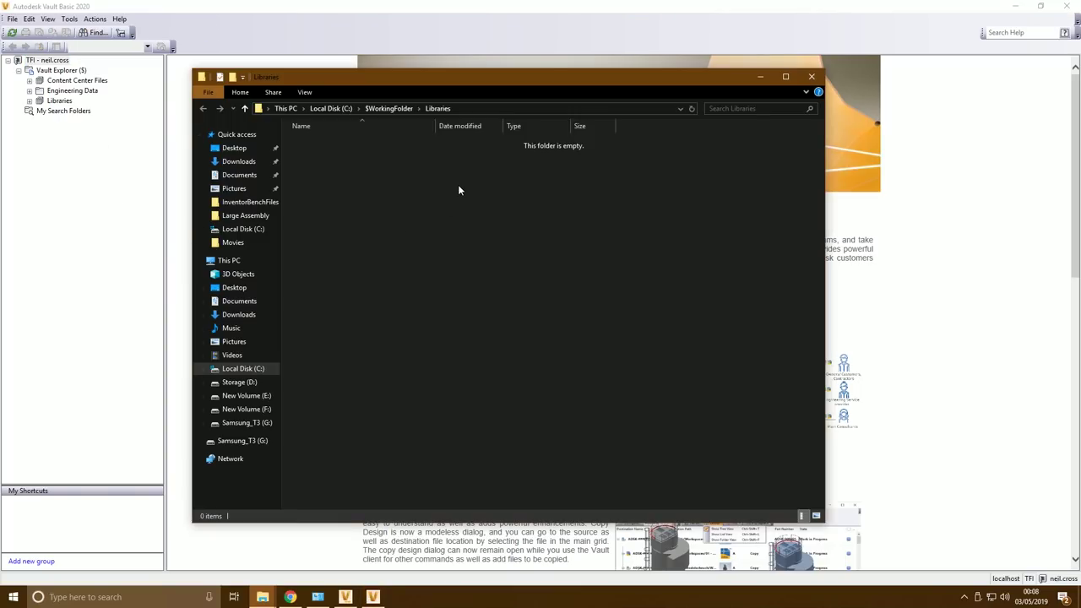
Browse up to C:\$WorkingFolder in Explorer to see its three folders, then minimise Vault
{"action": "left_click", "coordinate": [346, 109]}
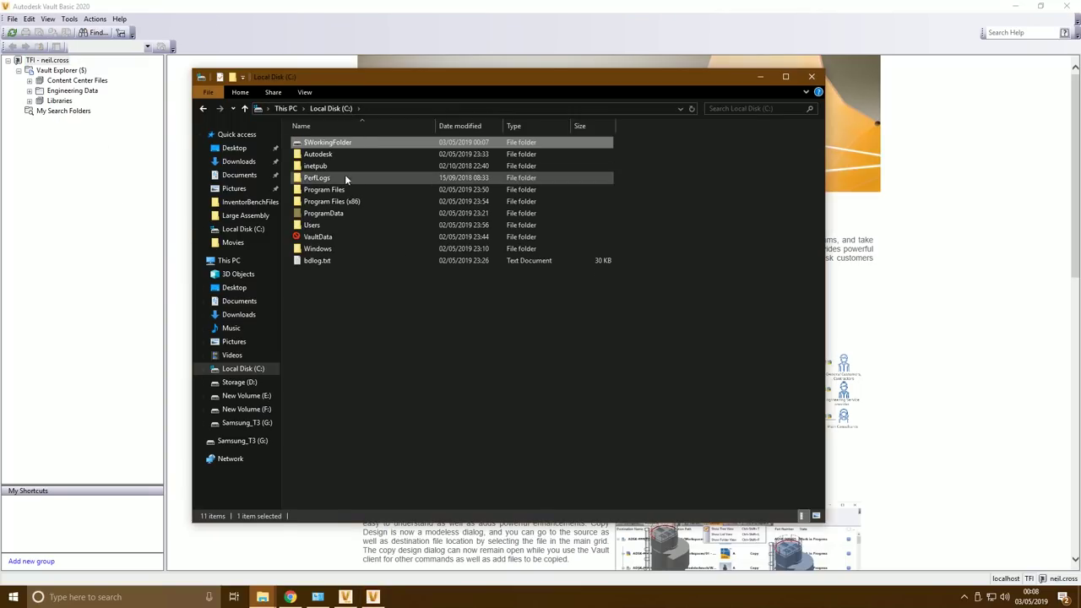
{"action": "double_click", "coordinate": [321, 144]}
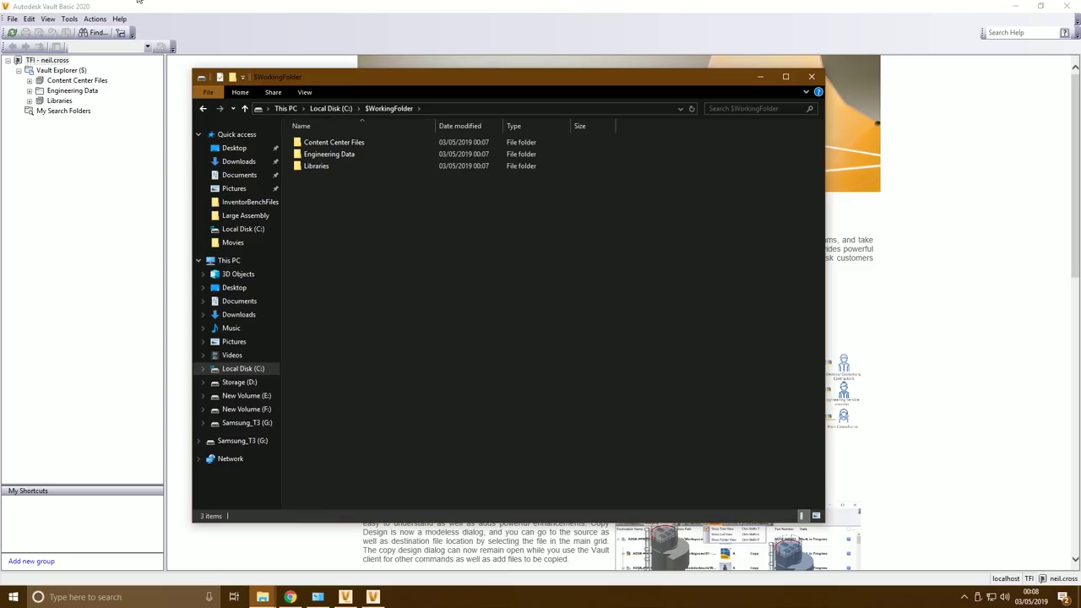
{"action": "left_click", "coordinate": [204, 11]}
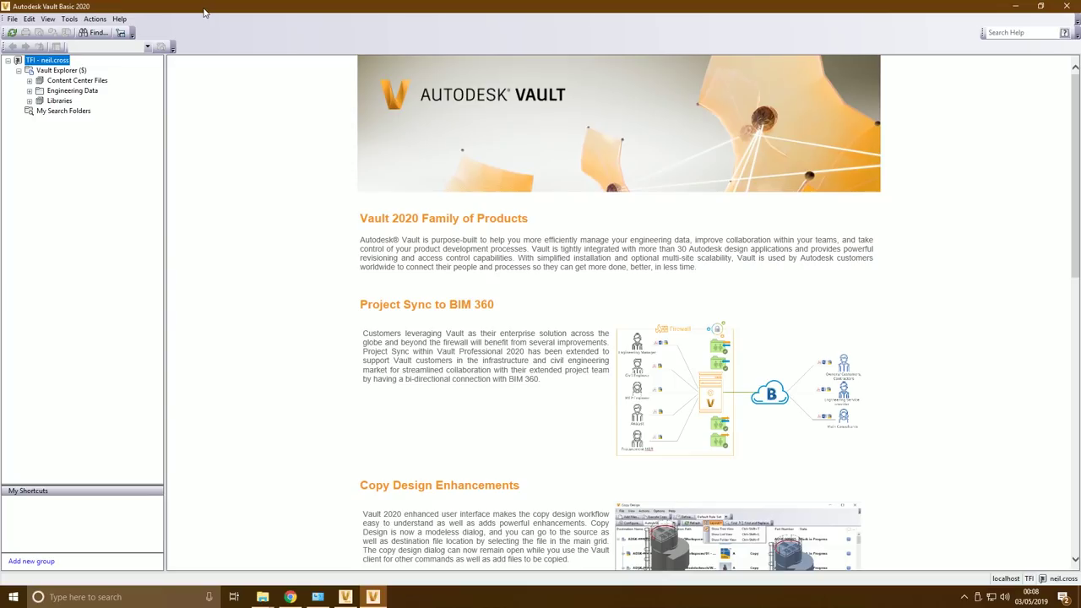
{"action": "left_click", "coordinate": [1014, 6]}
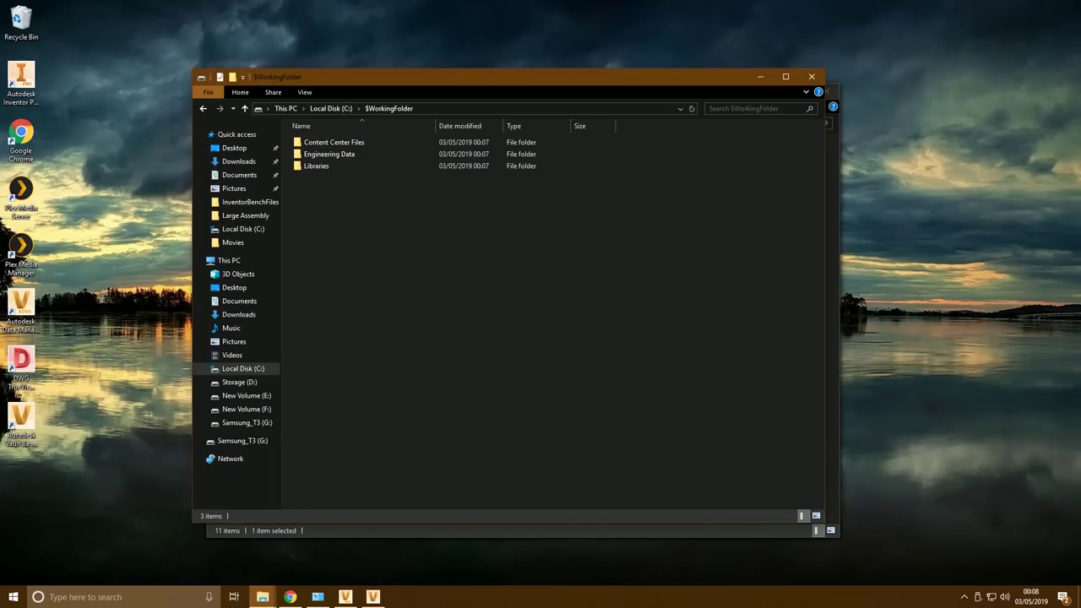
Launch Inventor Professional and log in to the TFI vault with automatic login next session
{"action": "left_click", "coordinate": [27, 82]}
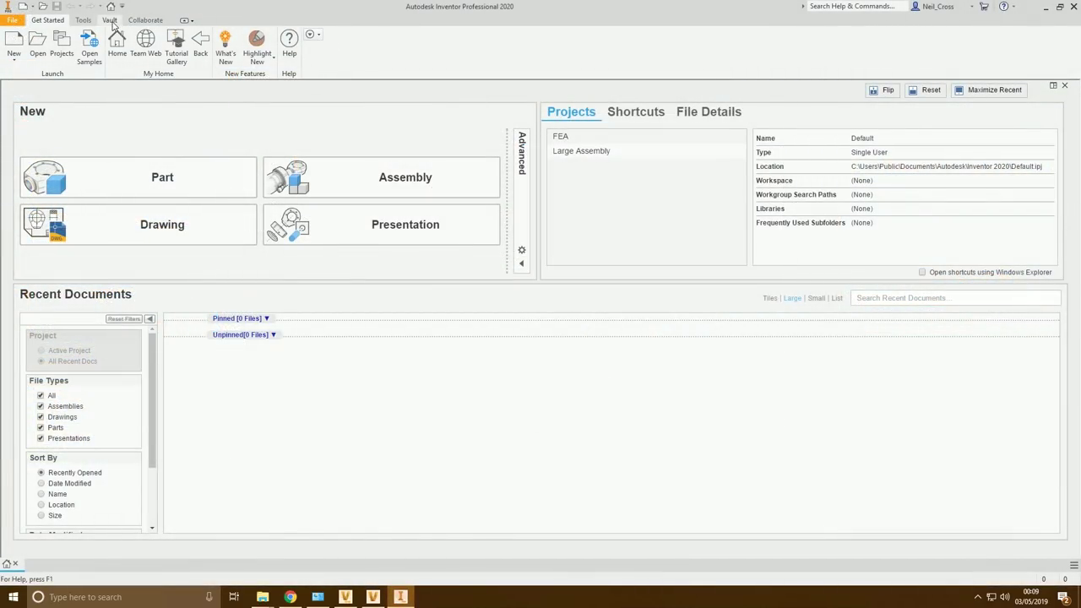
{"action": "left_click", "coordinate": [110, 21]}
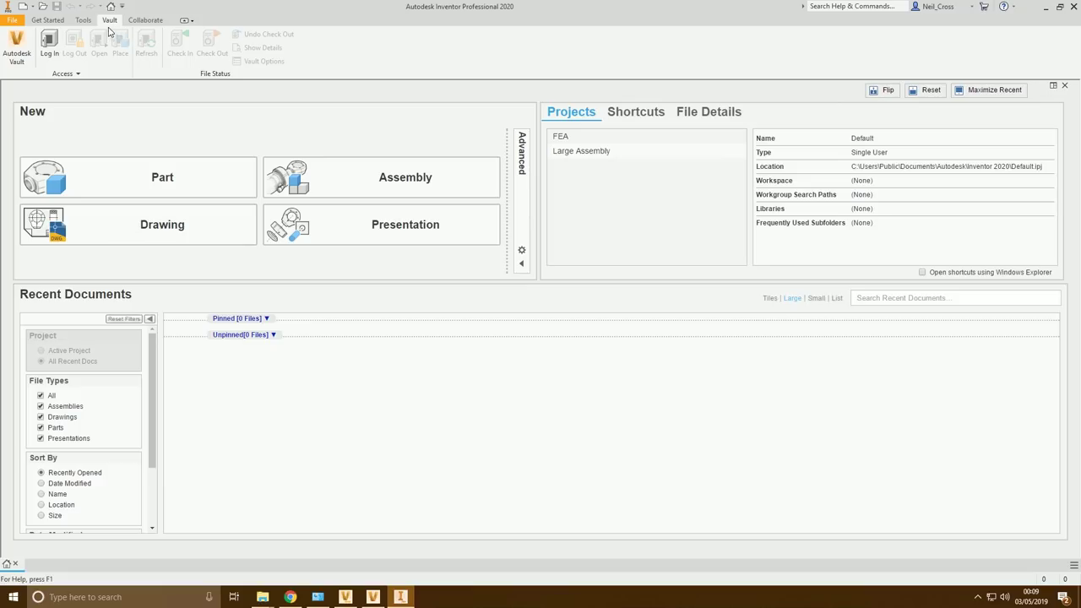
{"action": "left_click", "coordinate": [52, 53]}
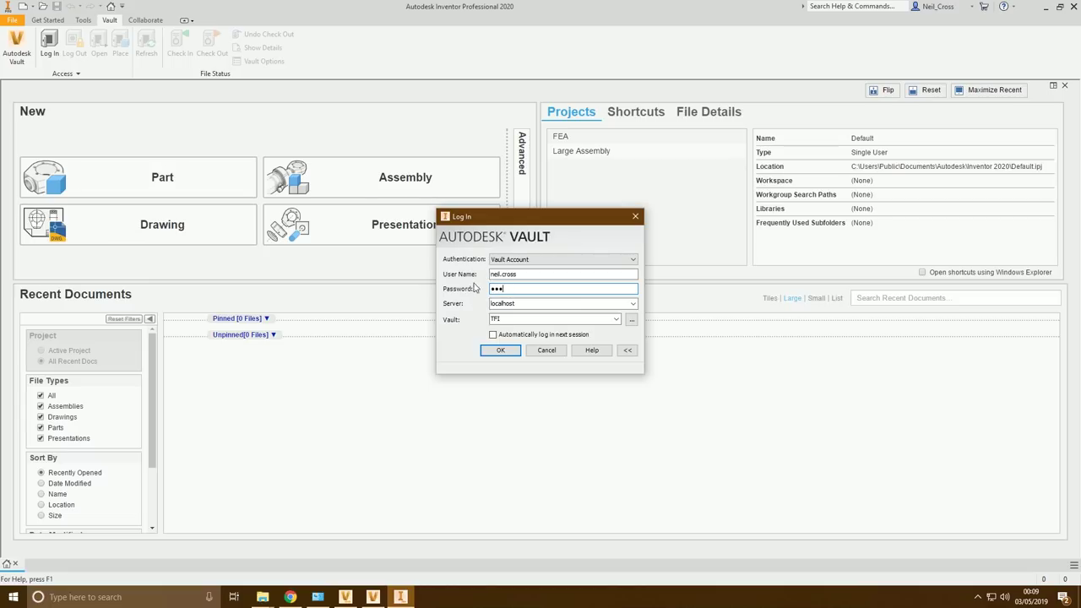
{"action": "key", "text": "Tab"}
{"action": "key", "text": "Tab"}
{"action": "left_click", "coordinate": [493, 334]}
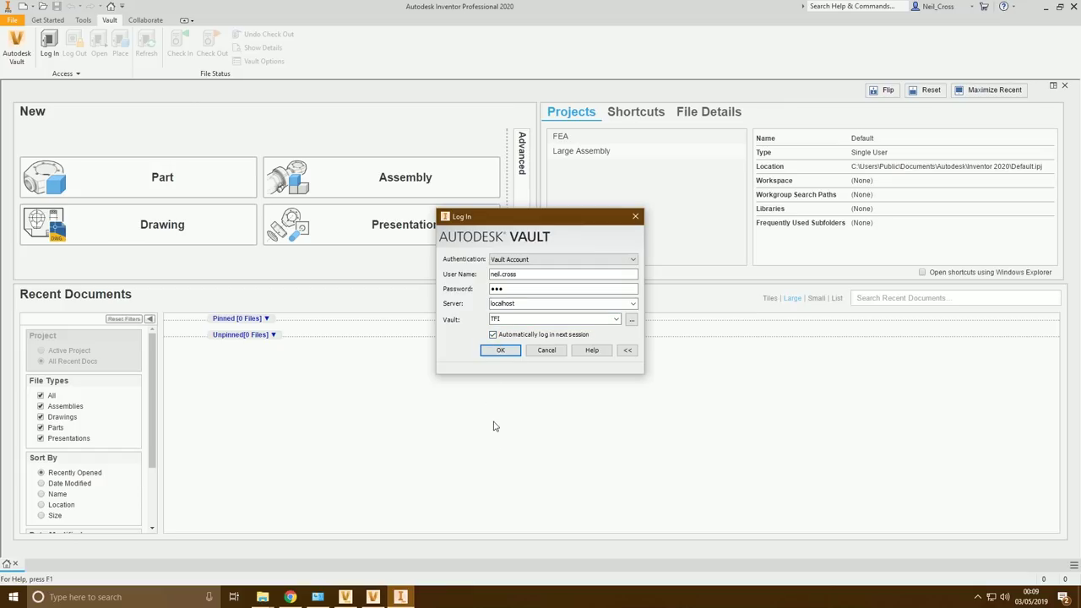
{"action": "left_click", "coordinate": [500, 351]}
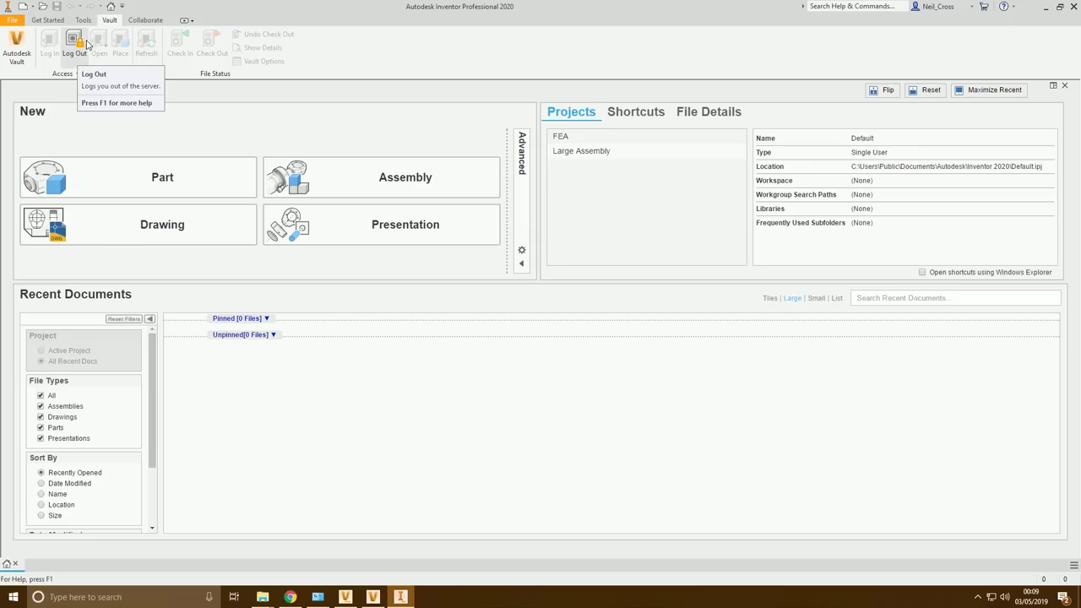
In Inventor Projects, dismiss the missing-projects warning and start a new project named TFI
{"action": "left_click", "coordinate": [49, 22]}
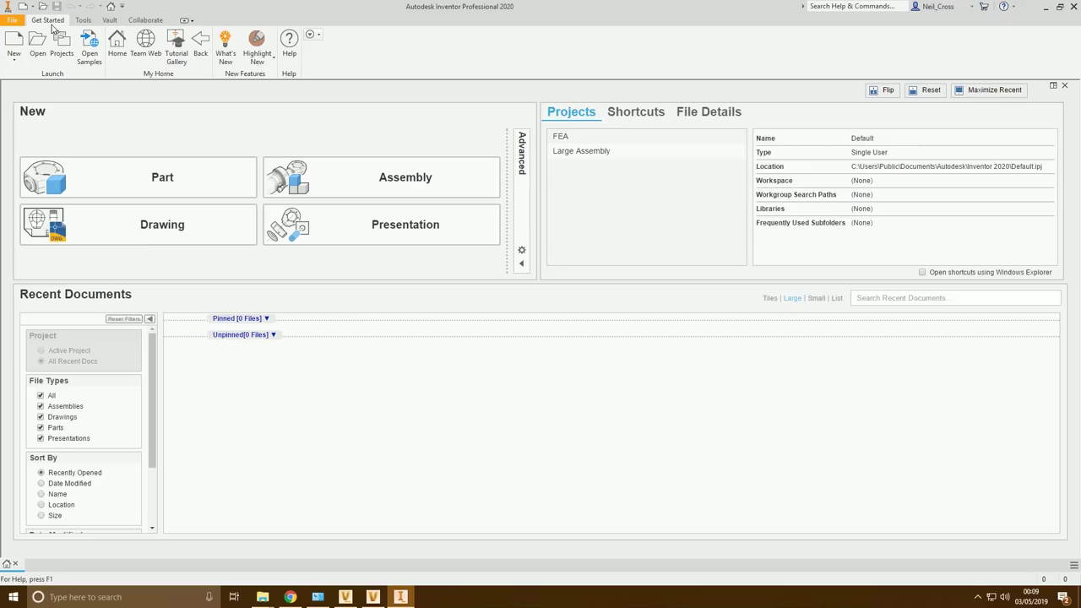
{"action": "left_click", "coordinate": [59, 57]}
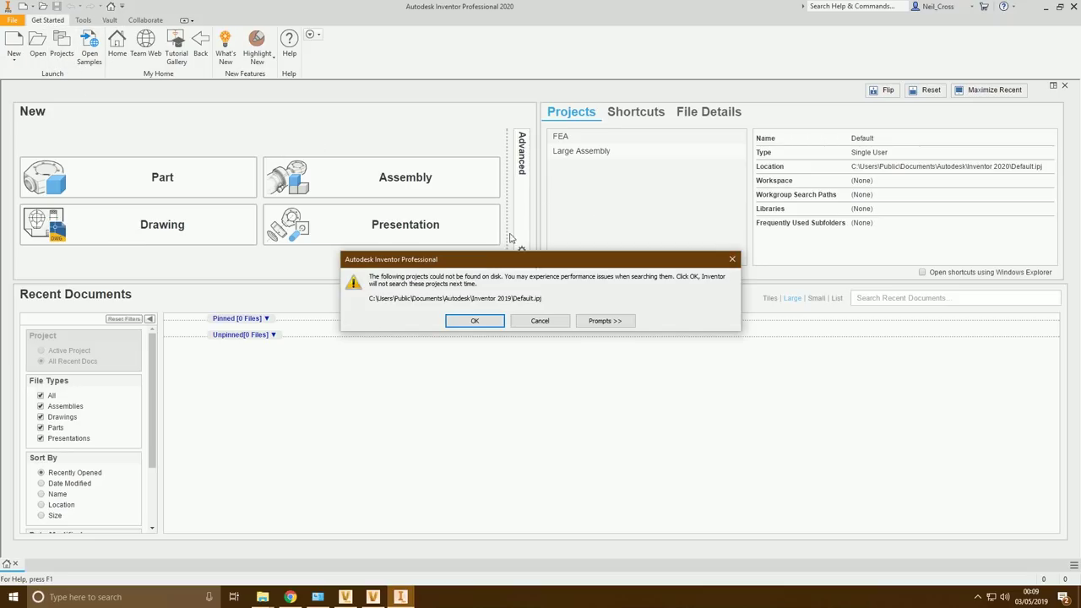
{"action": "left_click", "coordinate": [483, 321]}
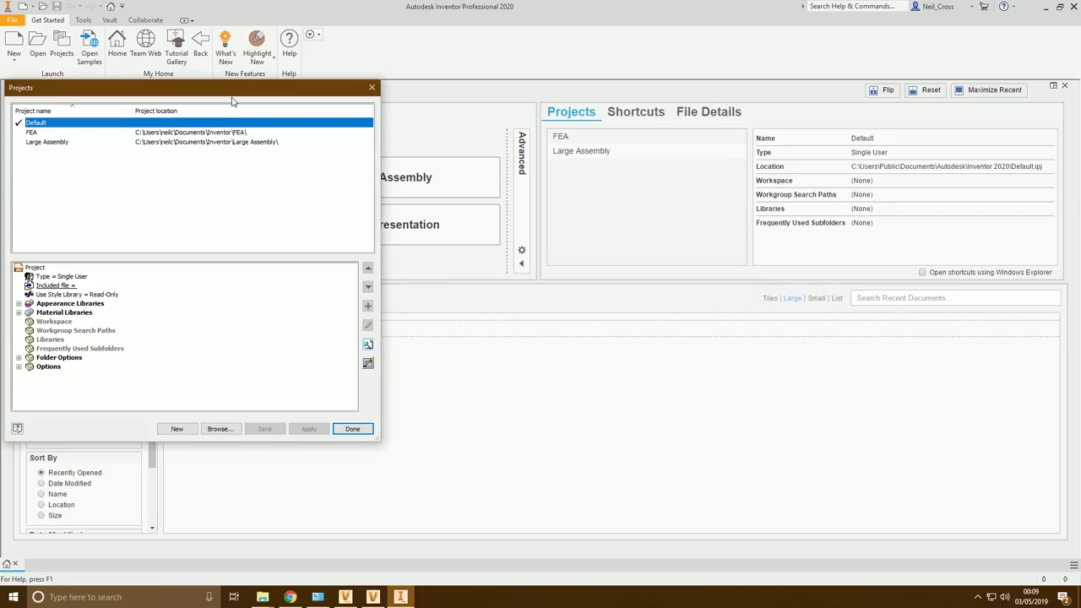
{"action": "left_click_drag", "start_coordinate": [264, 90], "coordinate": [397, 63]}
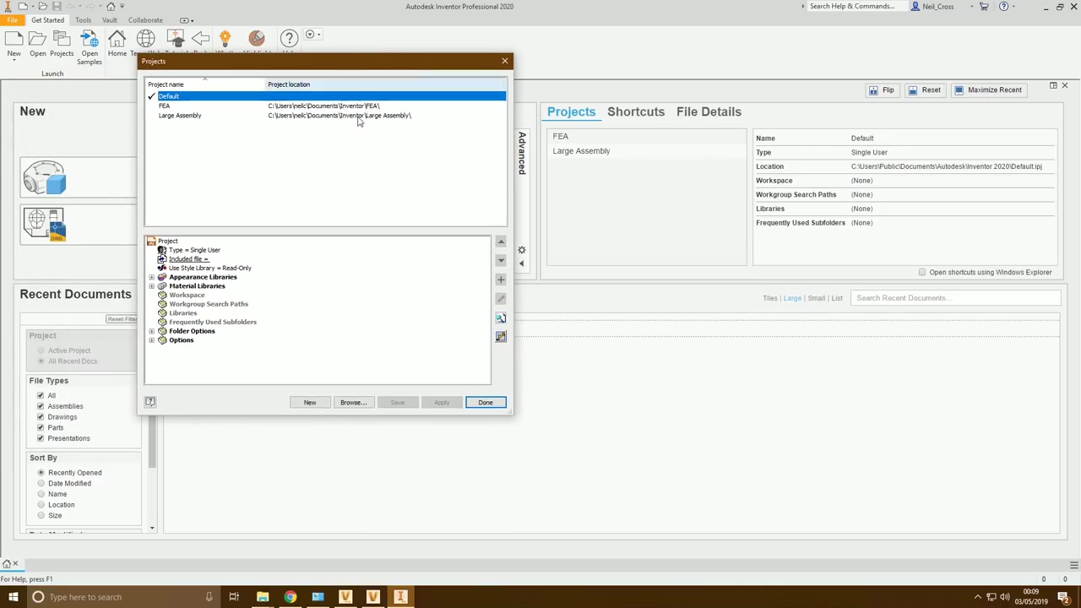
{"action": "left_click", "coordinate": [310, 402]}
{"action": "left_click", "coordinate": [333, 335]}
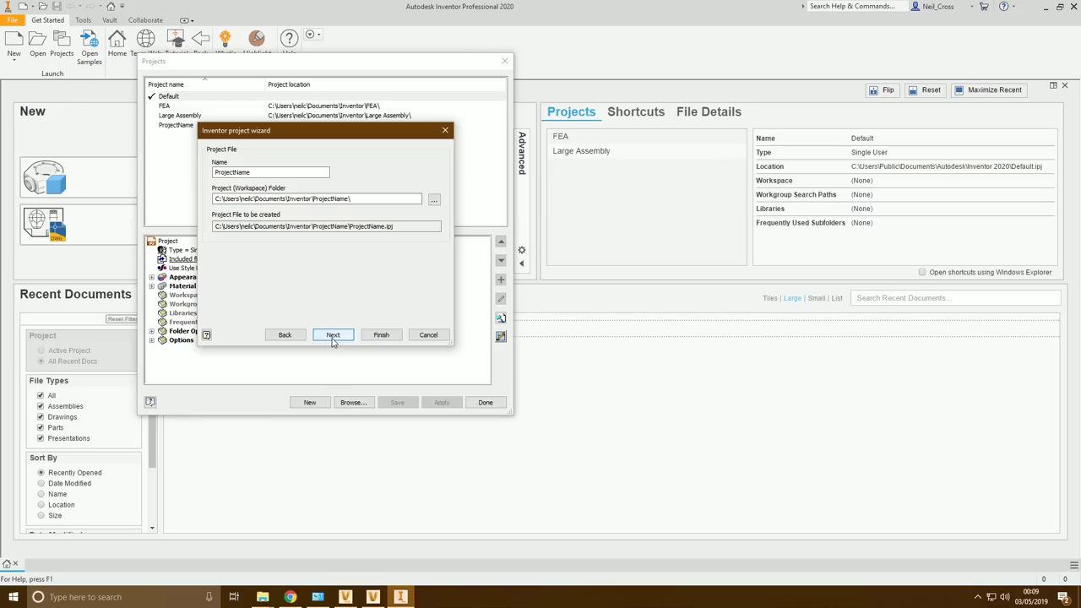
{"action": "double_click", "coordinate": [253, 171]}
{"action": "type", "text": "TFI"}
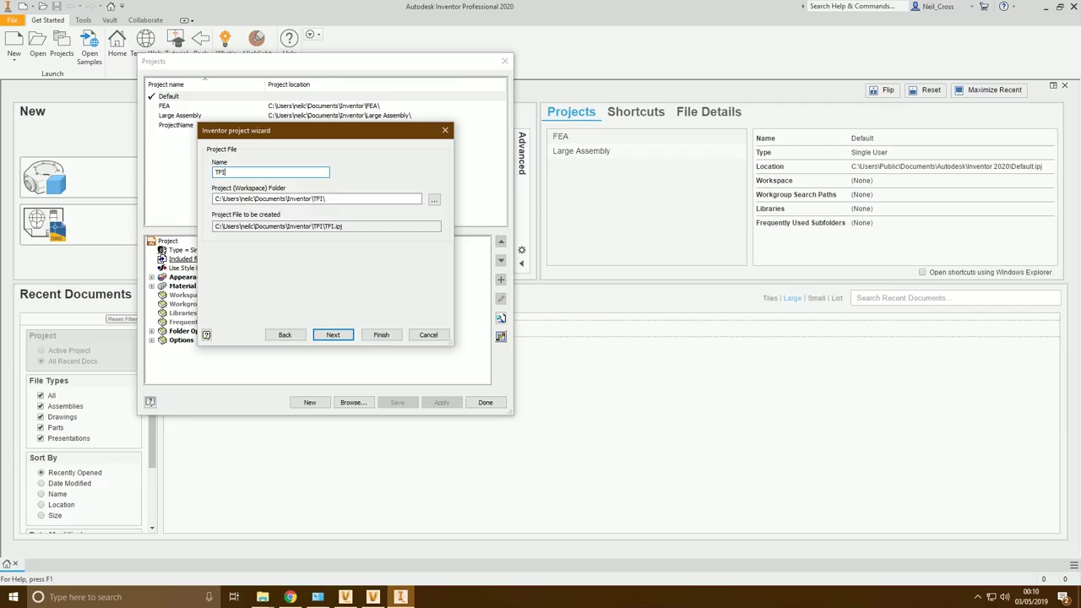
Set C:\$WorkingFolder as the TFI project's folder and finish creating the project
{"action": "left_click", "coordinate": [434, 200]}
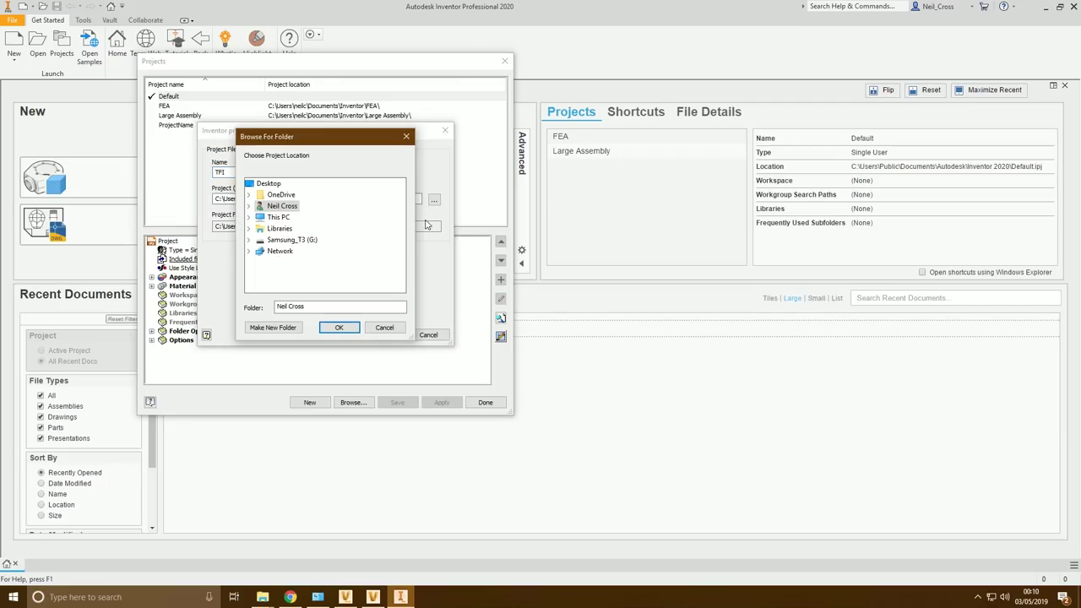
{"action": "left_click", "coordinate": [250, 218]}
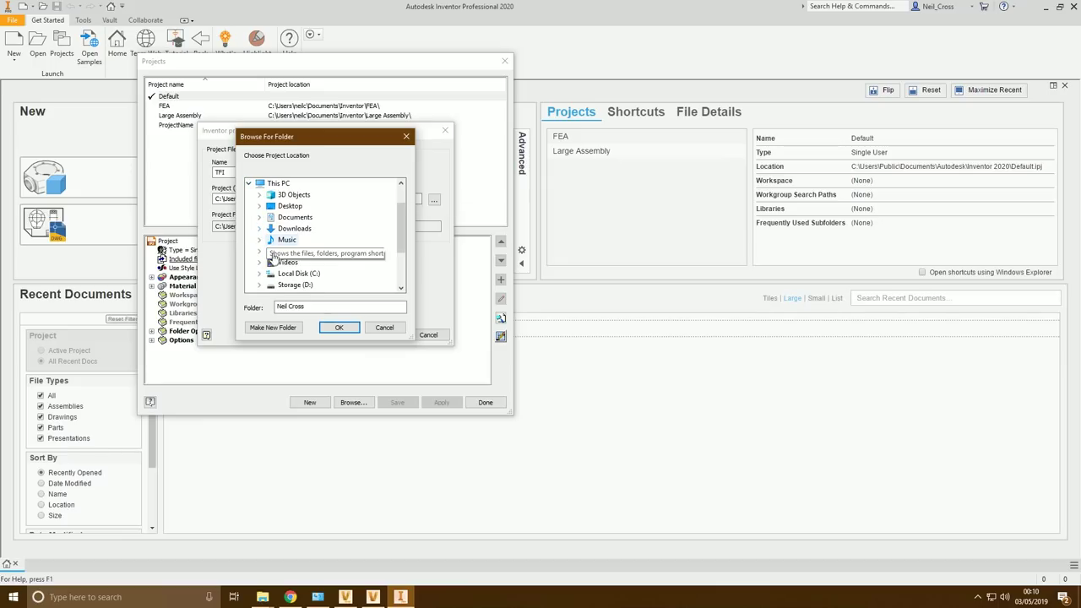
{"action": "left_click", "coordinate": [260, 279]}
{"action": "left_click", "coordinate": [284, 195]}
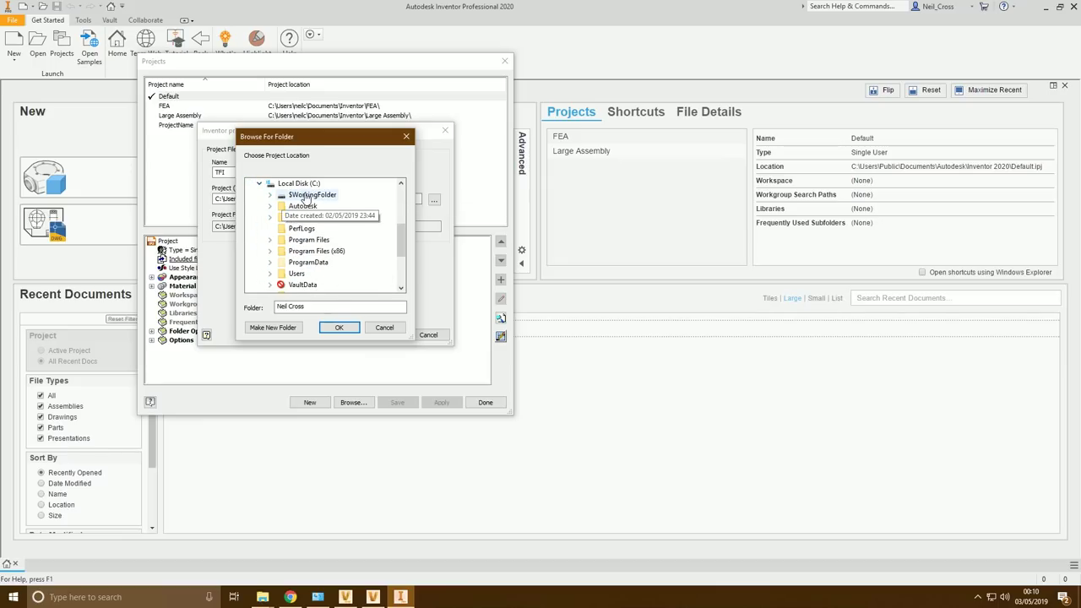
{"action": "left_click", "coordinate": [335, 331]}
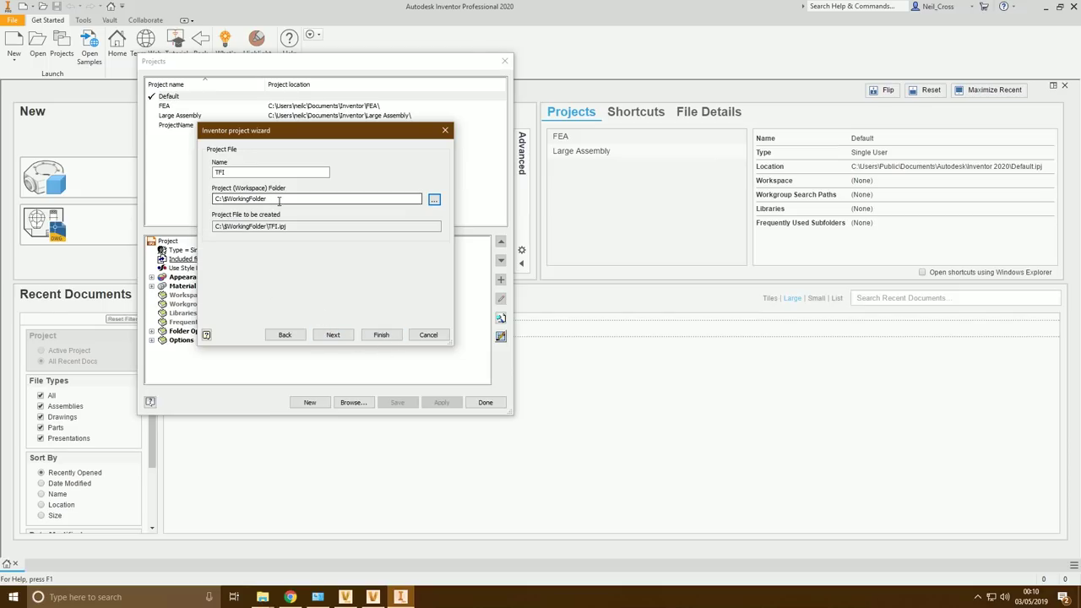
{"action": "left_click", "coordinate": [381, 335]}
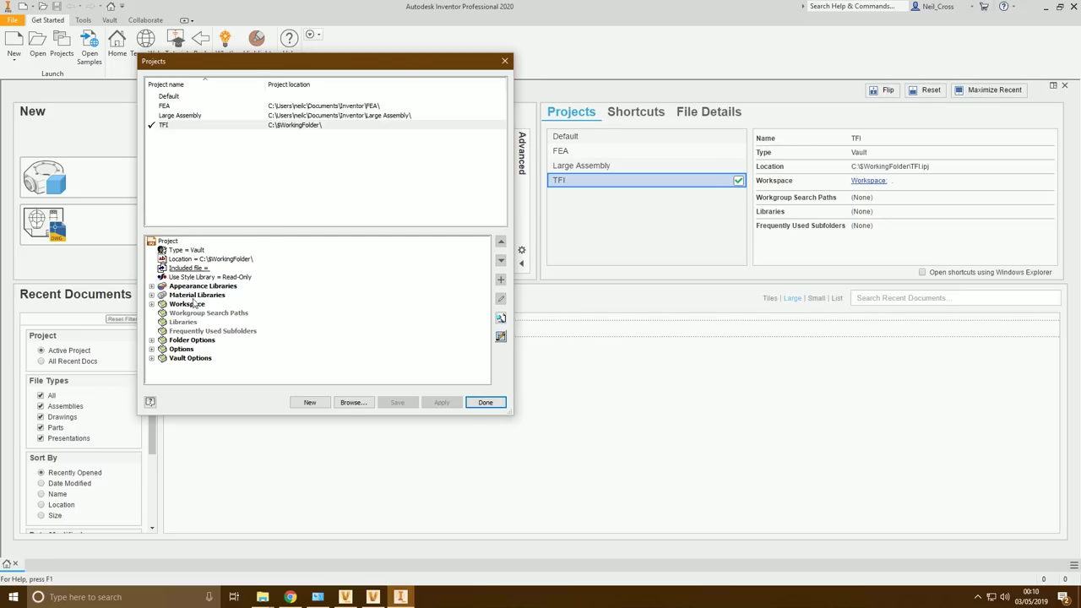
Change the workspace path to C:\$WorkingFolder\Engineering Data
{"action": "left_click", "coordinate": [153, 305]}
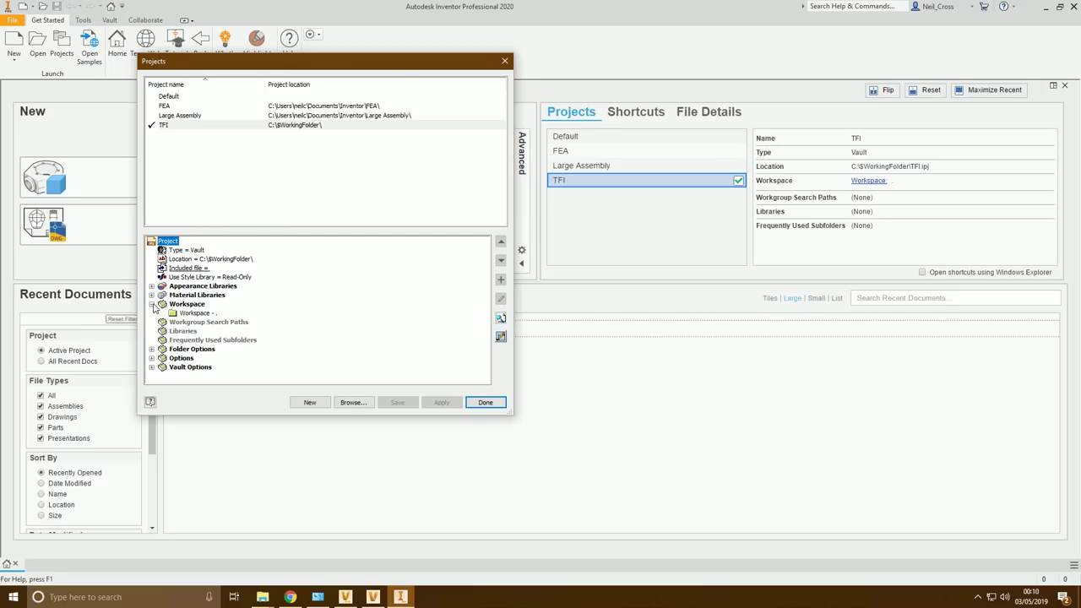
{"action": "left_click", "coordinate": [199, 314]}
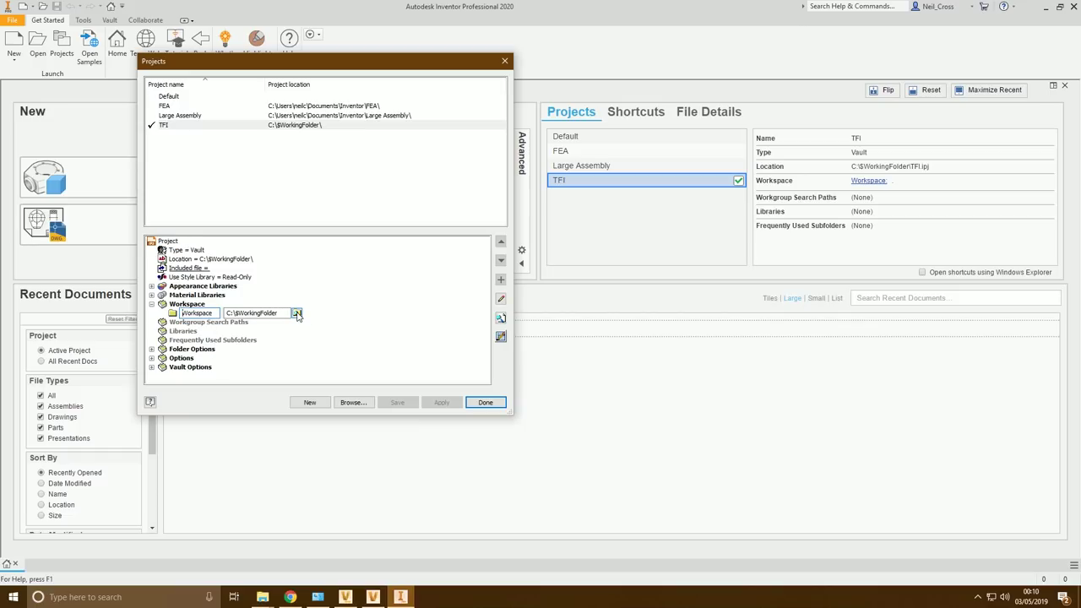
{"action": "left_click", "coordinate": [296, 314]}
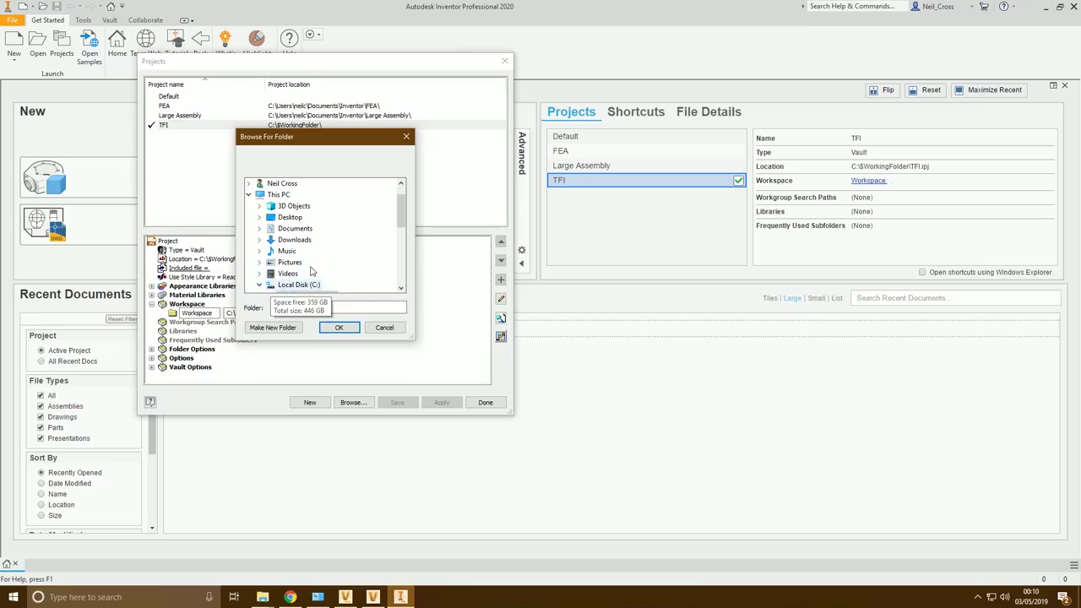
{"action": "scroll", "coordinate": [292, 258], "scroll_direction": "down", "scroll_amount": 2}
{"action": "left_click", "coordinate": [271, 228]}
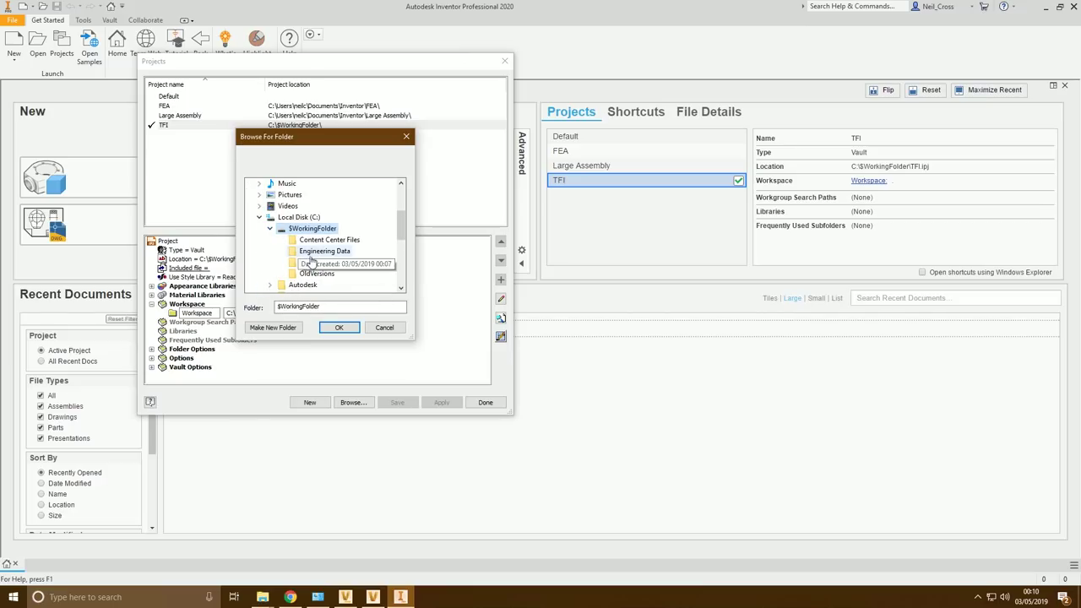
{"action": "left_click", "coordinate": [321, 251]}
{"action": "left_click", "coordinate": [340, 328]}
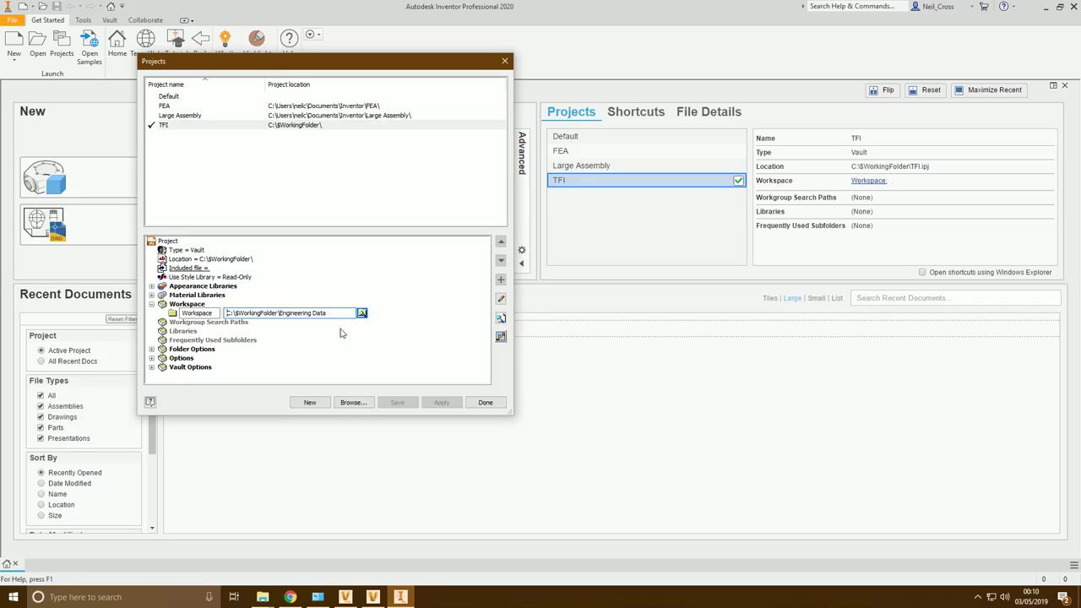
{"action": "left_click", "coordinate": [314, 357]}
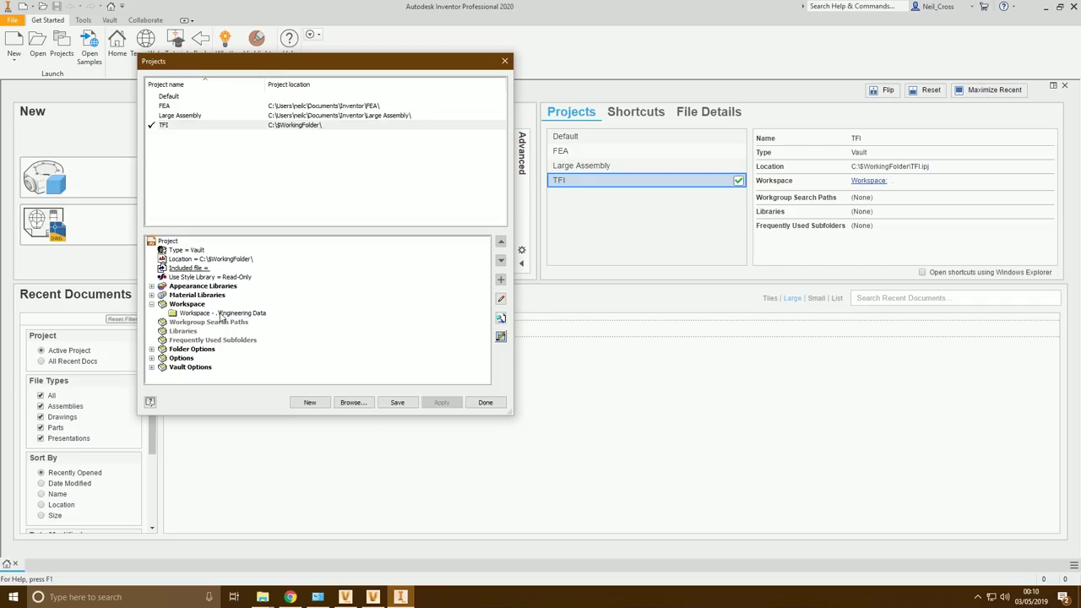
Add a library path pointing to C:\$WorkingFolder\Libraries
{"action": "right_click", "coordinate": [181, 332]}
{"action": "left_click", "coordinate": [205, 342]}
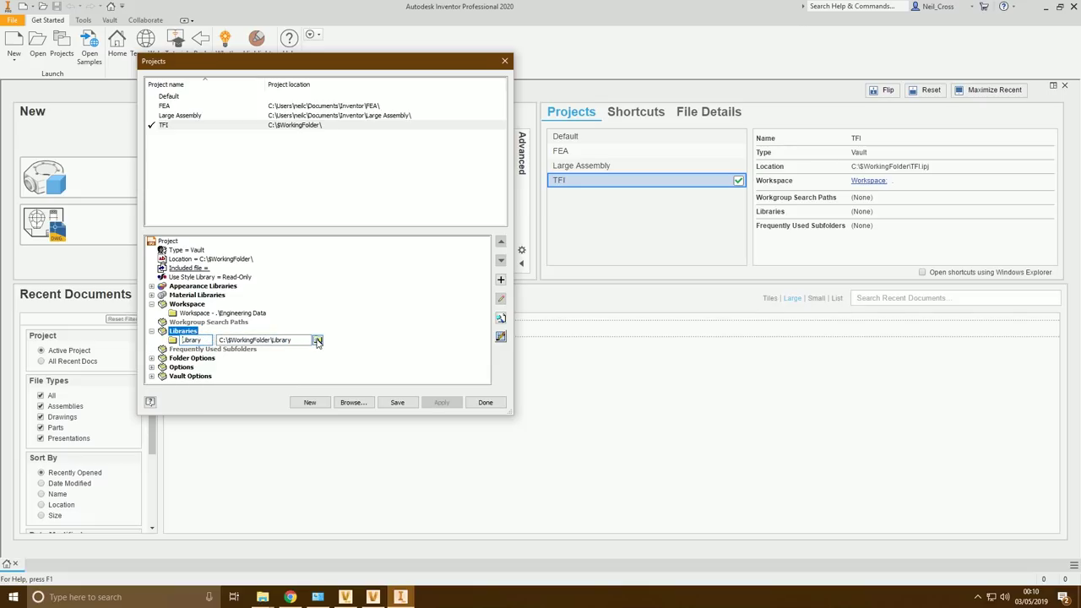
{"action": "left_click", "coordinate": [318, 341]}
{"action": "left_click", "coordinate": [251, 226]}
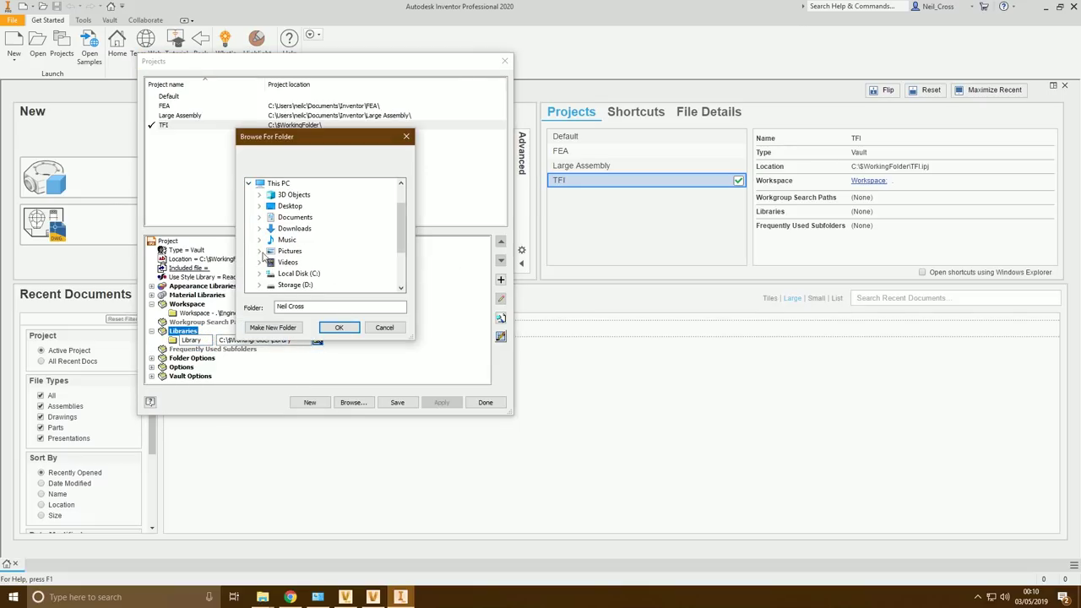
{"action": "left_click", "coordinate": [259, 272]}
{"action": "left_click", "coordinate": [270, 194]}
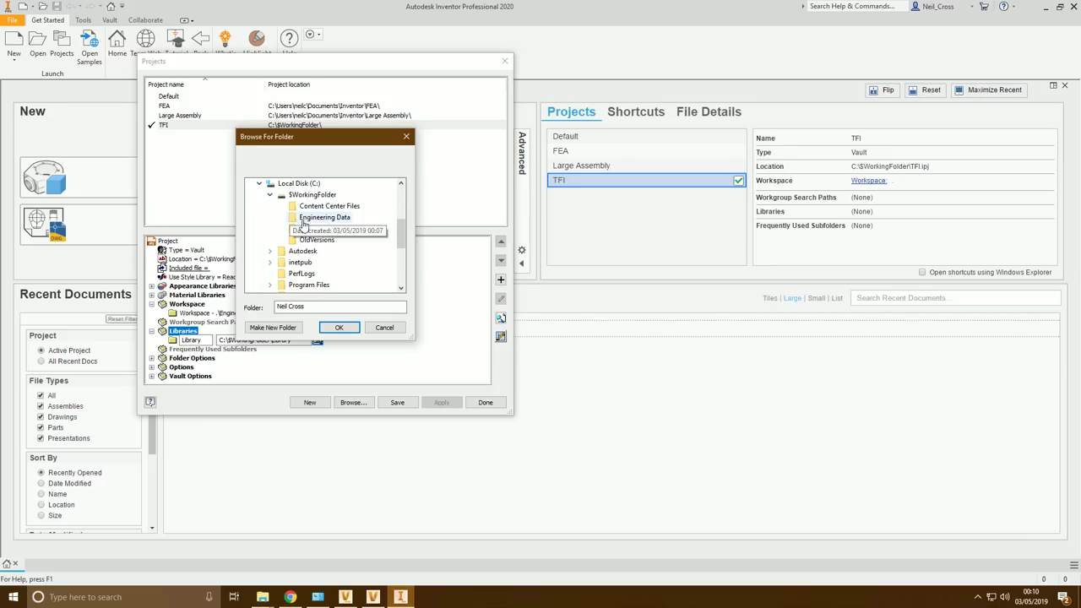
{"action": "left_click", "coordinate": [314, 228]}
{"action": "left_click", "coordinate": [340, 328]}
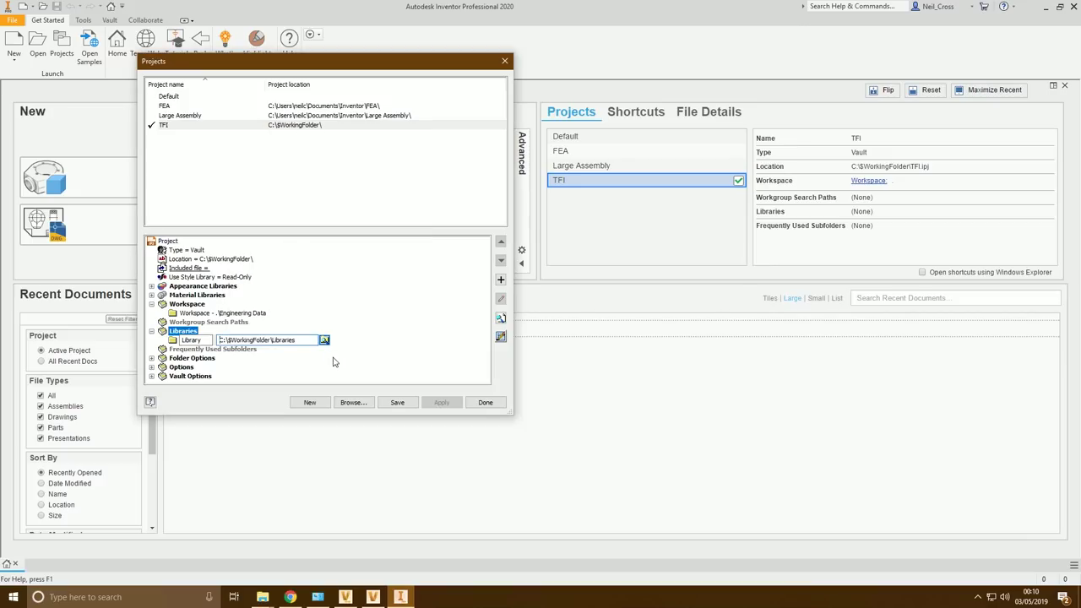
{"action": "left_click", "coordinate": [342, 371]}
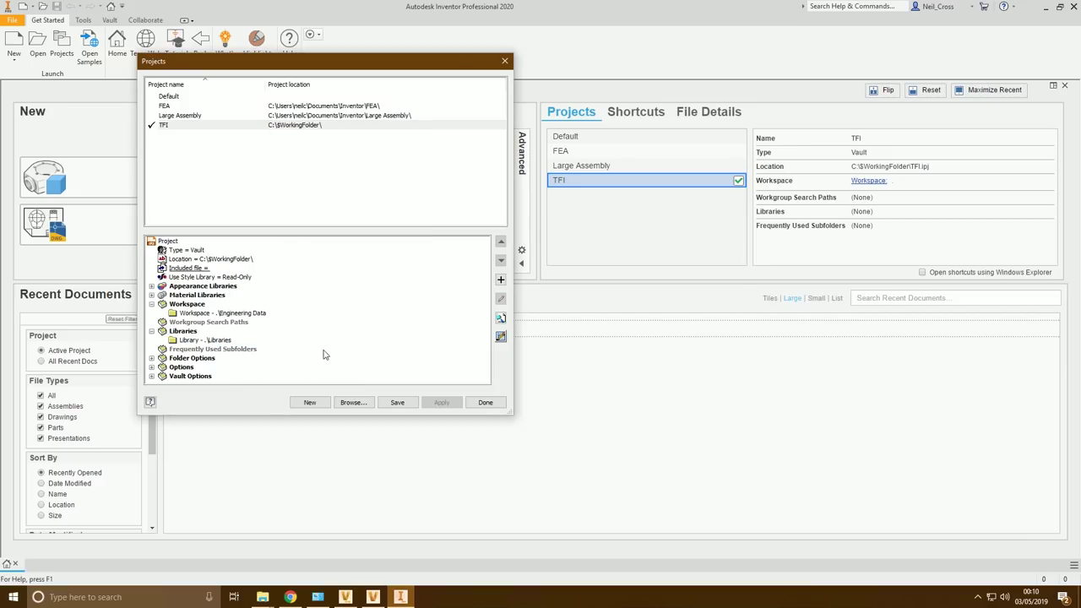
Point the Content Center Files folder option to C:\$WorkingFolder\Content Center Files
{"action": "left_click", "coordinate": [152, 358]}
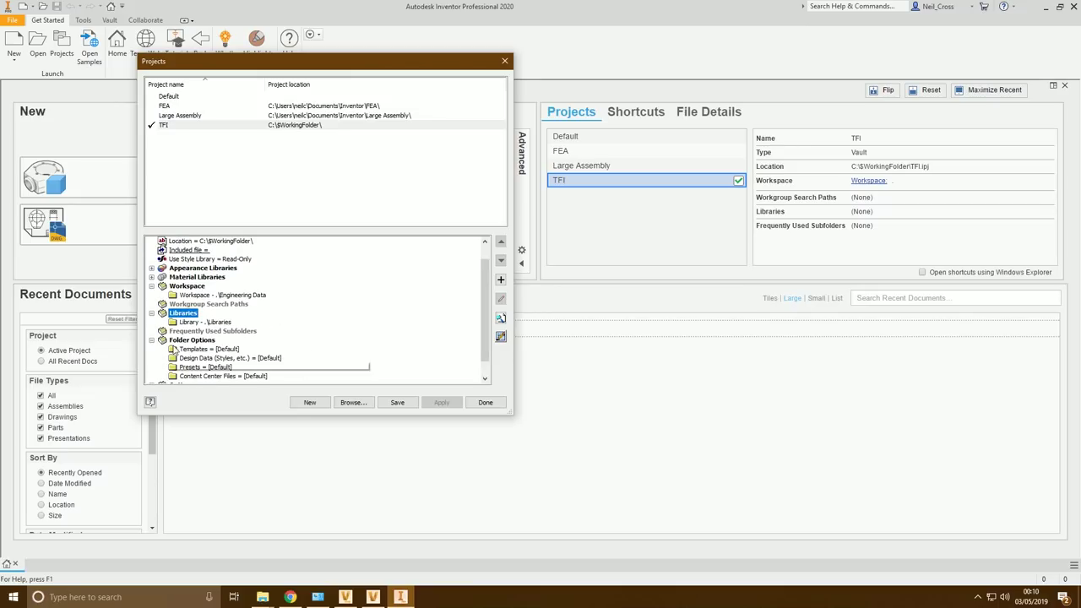
{"action": "left_click", "coordinate": [245, 376]}
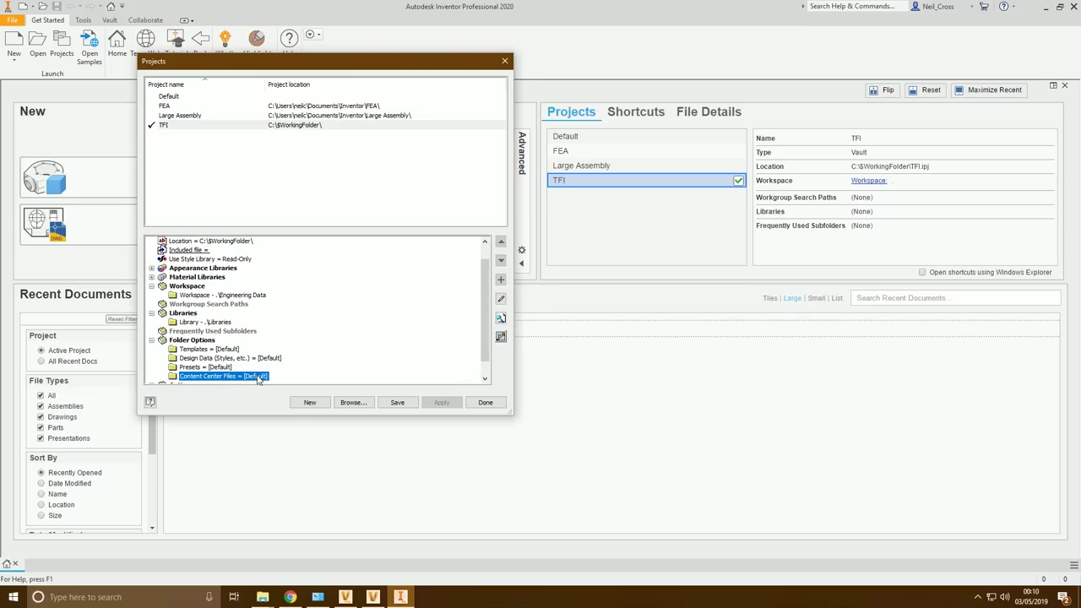
{"action": "left_click", "coordinate": [255, 377]}
{"action": "left_click", "coordinate": [414, 376]}
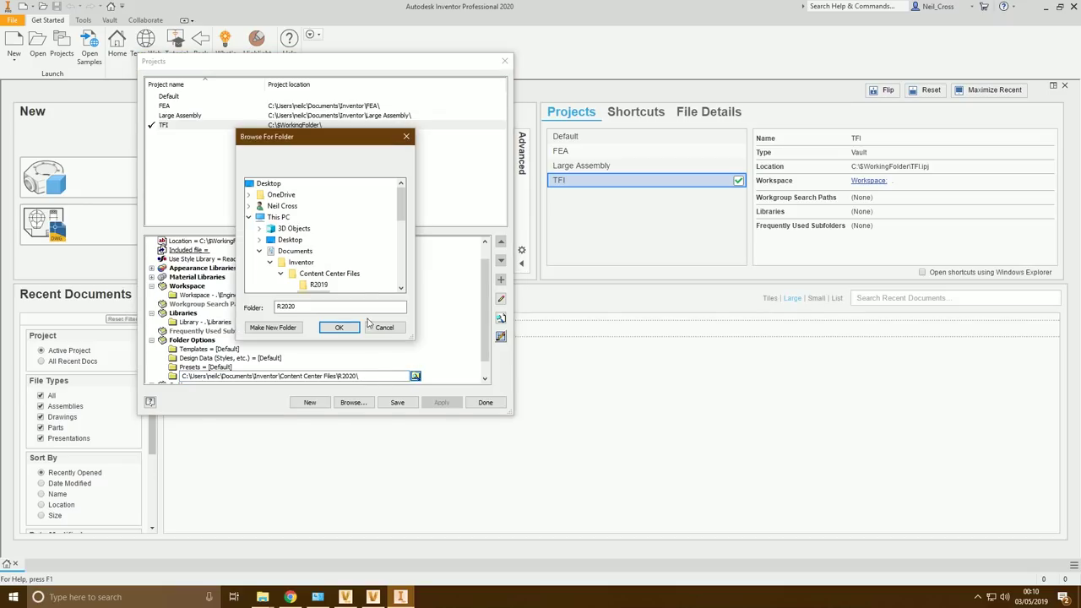
{"action": "left_click", "coordinate": [260, 251]}
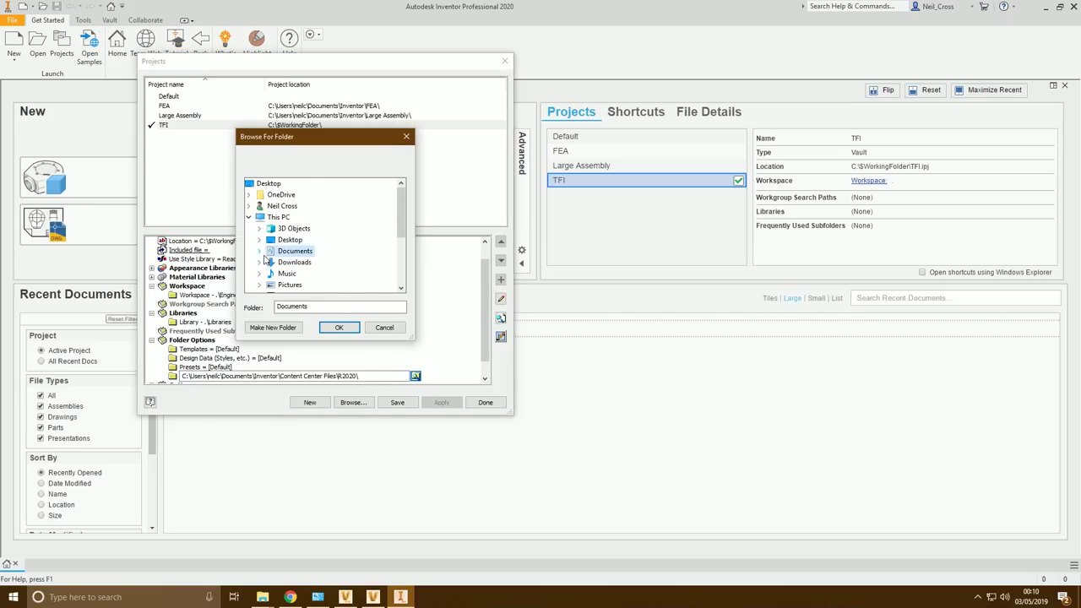
{"action": "scroll", "coordinate": [260, 256], "scroll_direction": "down", "scroll_amount": 3}
{"action": "left_click", "coordinate": [260, 212]}
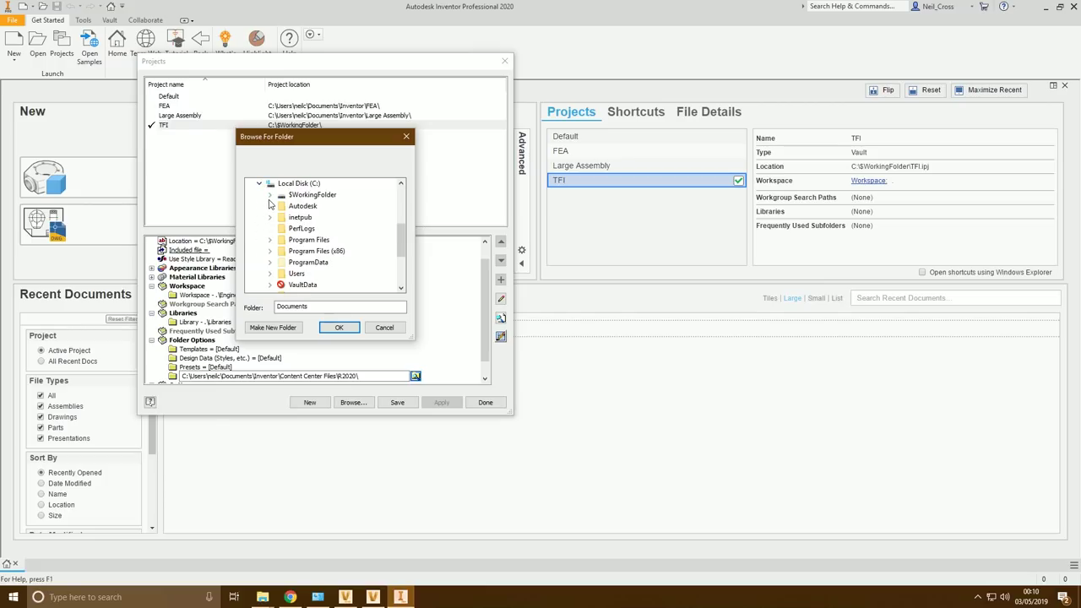
{"action": "left_click", "coordinate": [270, 195]}
{"action": "left_click", "coordinate": [328, 206]}
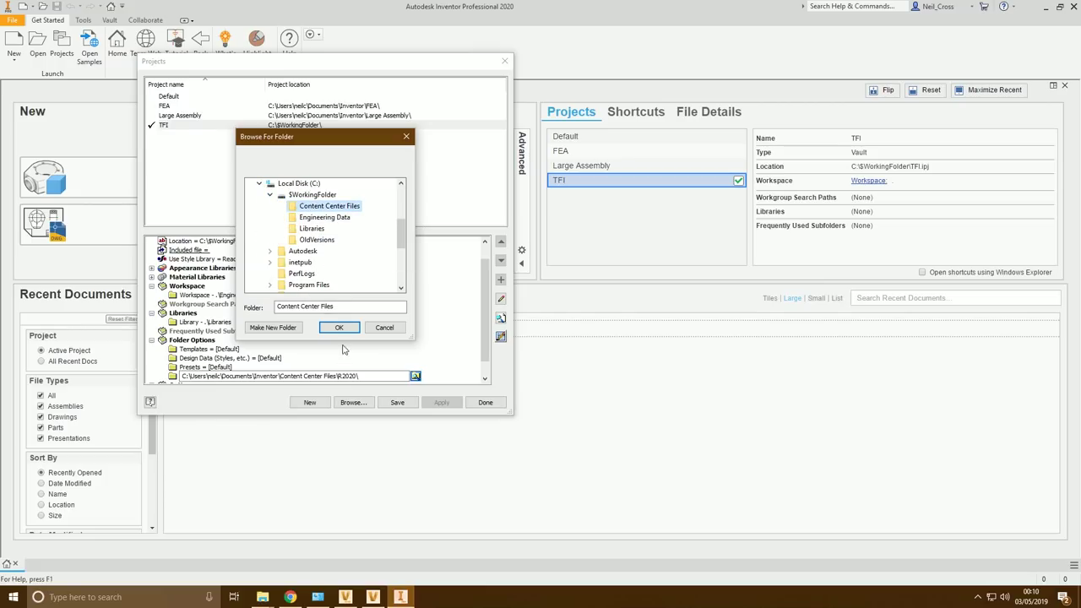
{"action": "left_click", "coordinate": [338, 329]}
{"action": "left_click", "coordinate": [383, 357]}
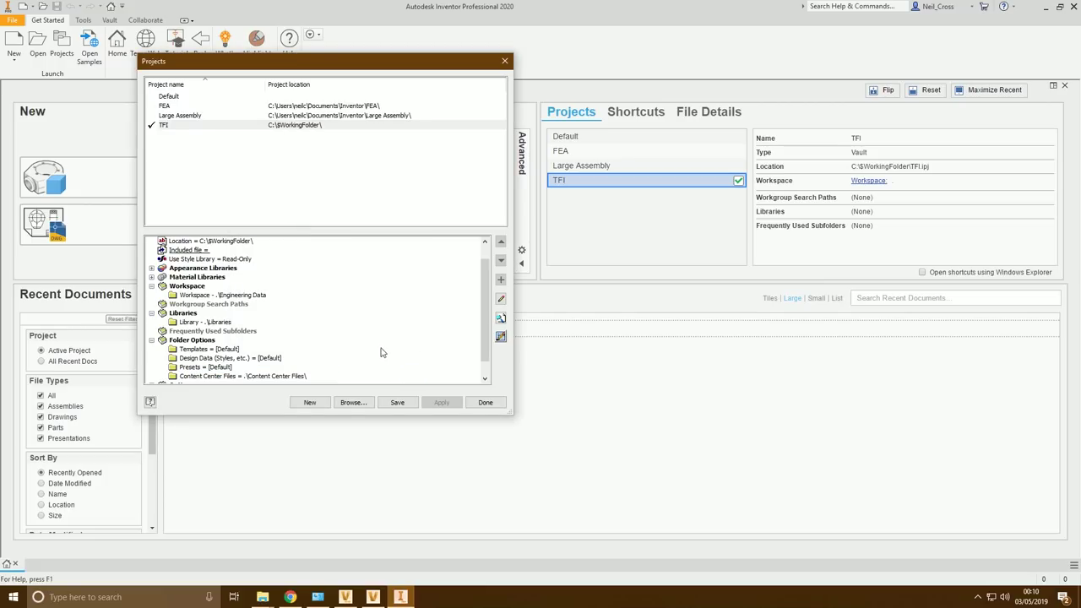
Review the Appearance and Material Libraries settings, then save TFI and close the Projects dialog
{"action": "scroll", "coordinate": [364, 357], "scroll_direction": "down", "scroll_amount": 1}
{"action": "scroll", "coordinate": [357, 361], "scroll_direction": "up", "scroll_amount": 2}
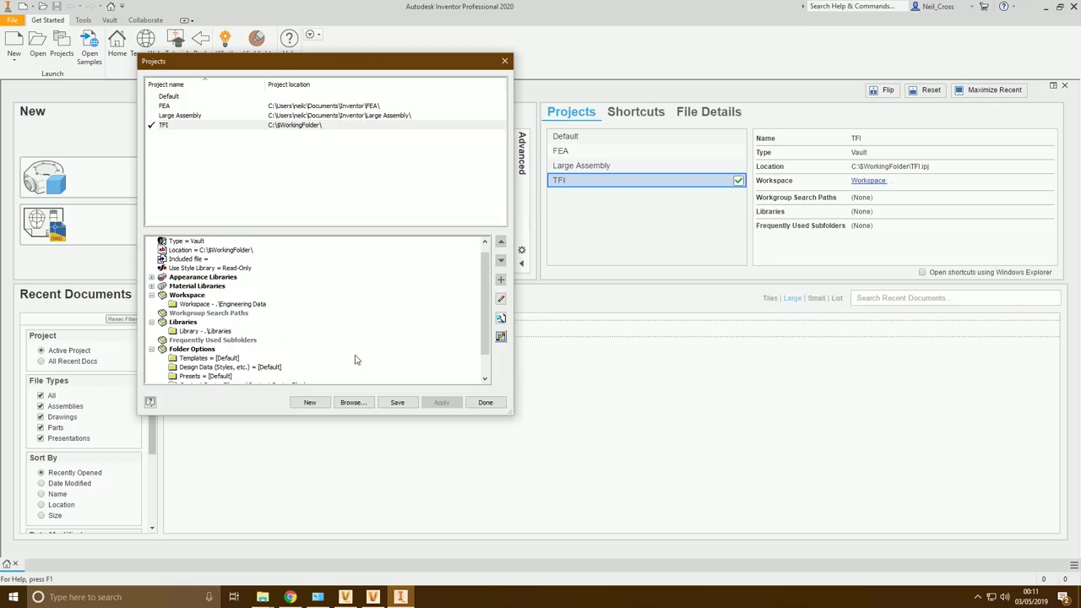
{"action": "left_click", "coordinate": [152, 287]}
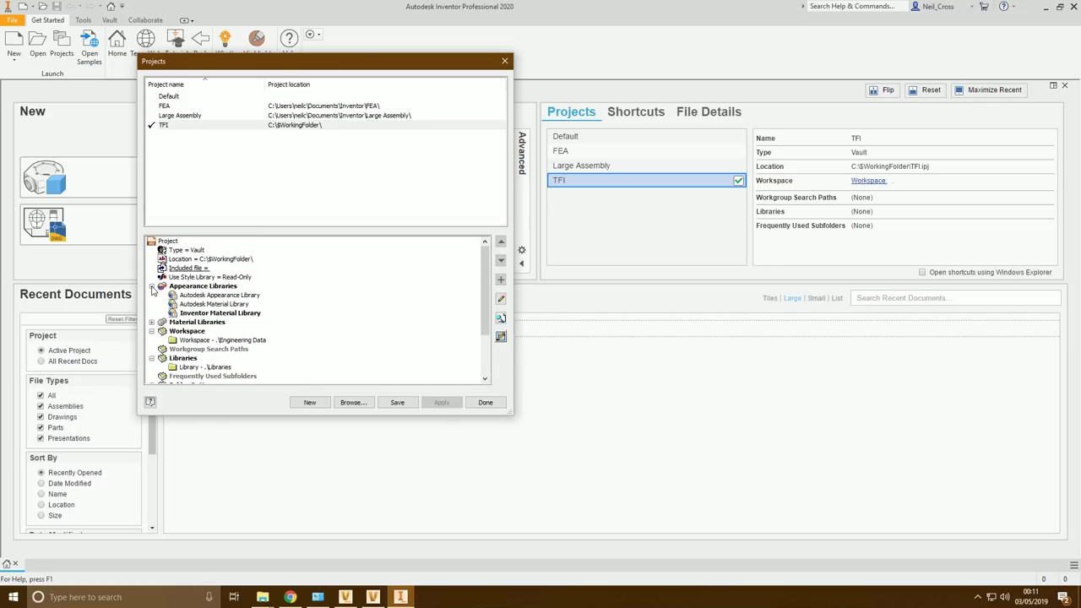
{"action": "left_click", "coordinate": [203, 286]}
{"action": "left_click", "coordinate": [152, 321]}
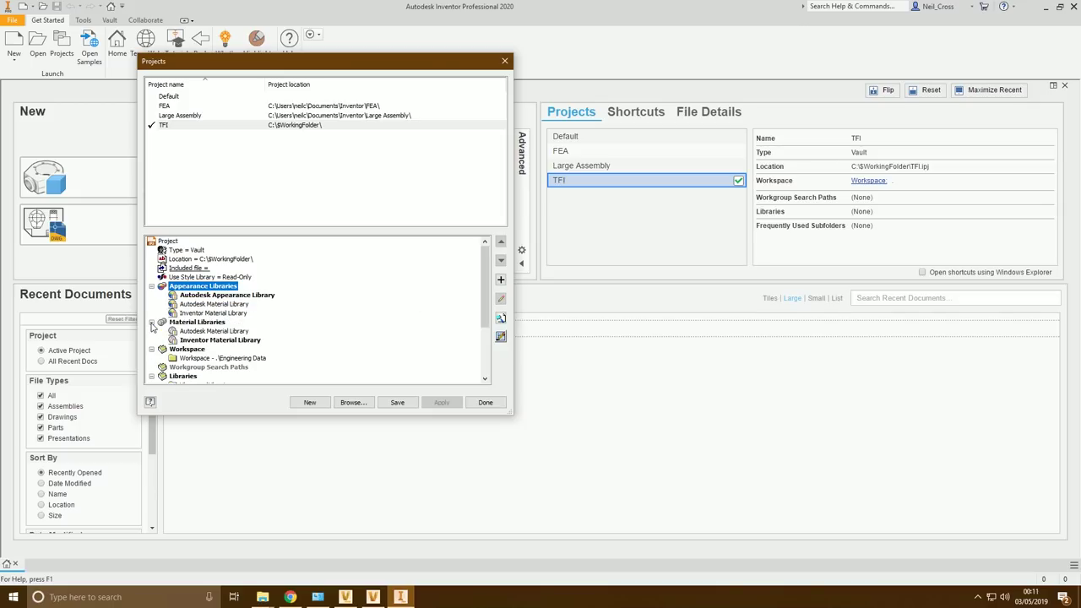
{"action": "left_click", "coordinate": [165, 329]}
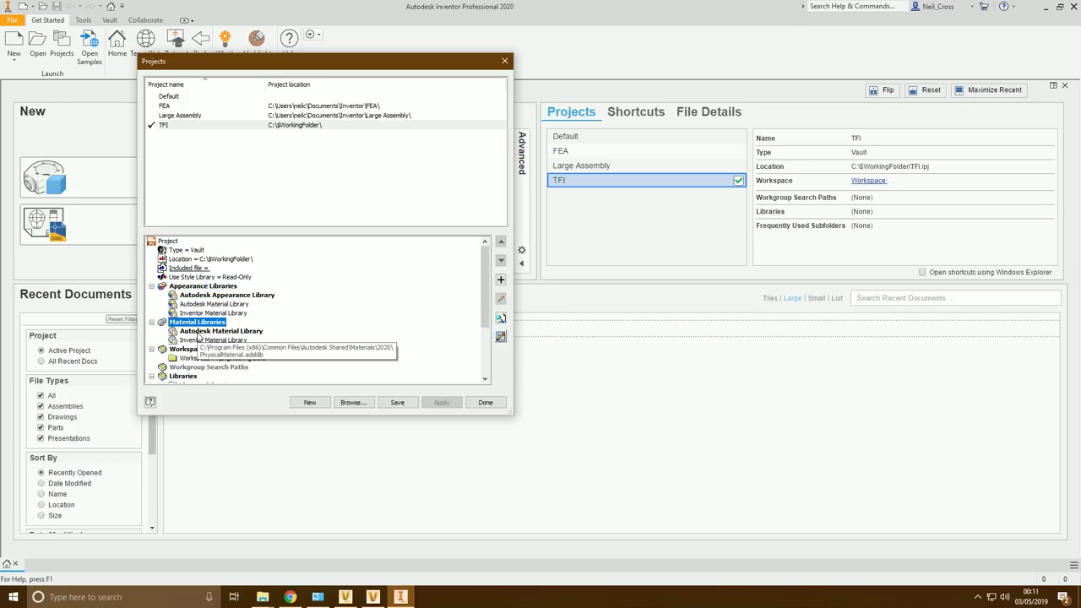
{"action": "left_click", "coordinate": [390, 403]}
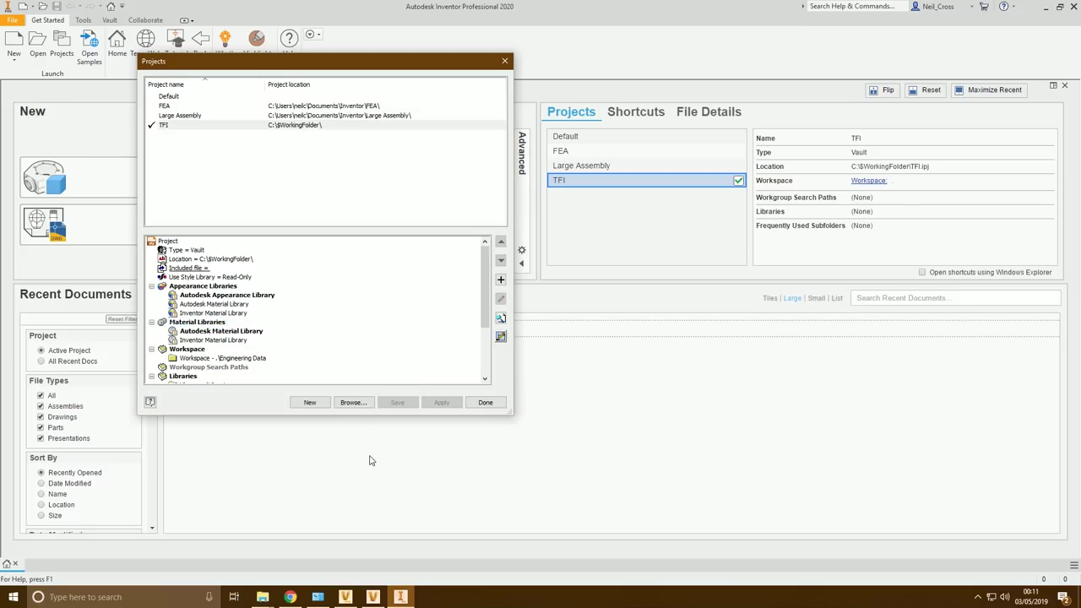
{"action": "left_click", "coordinate": [487, 404]}
{"action": "left_click", "coordinate": [102, 20]}
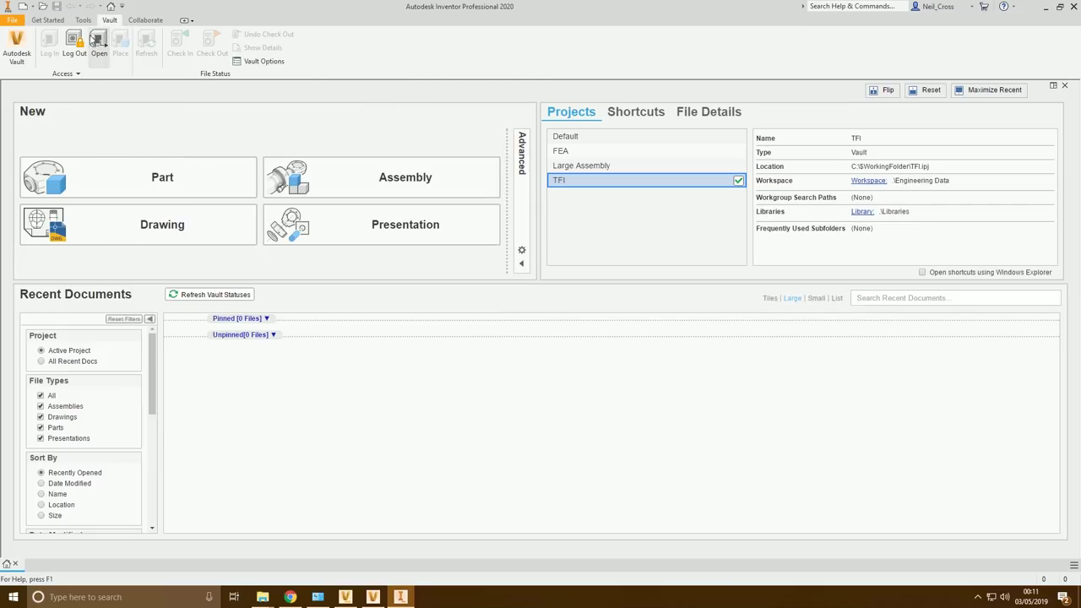
Map Project Root to the vault root $ and Content Center Files to $/Content Center Files
{"action": "left_click", "coordinate": [67, 76]}
{"action": "left_click", "coordinate": [37, 101]}
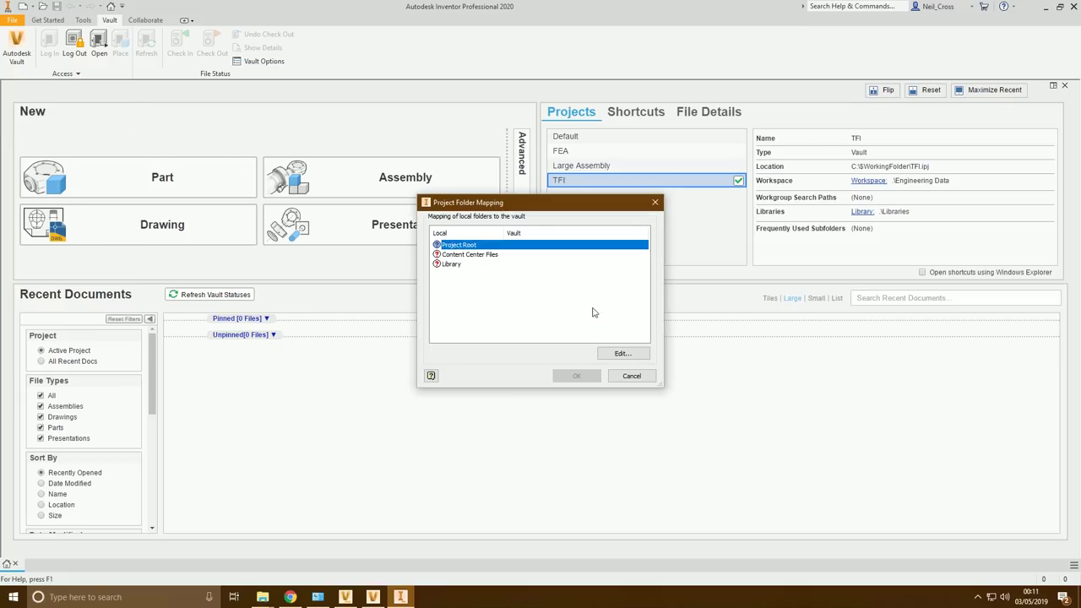
{"action": "left_click", "coordinate": [622, 353]}
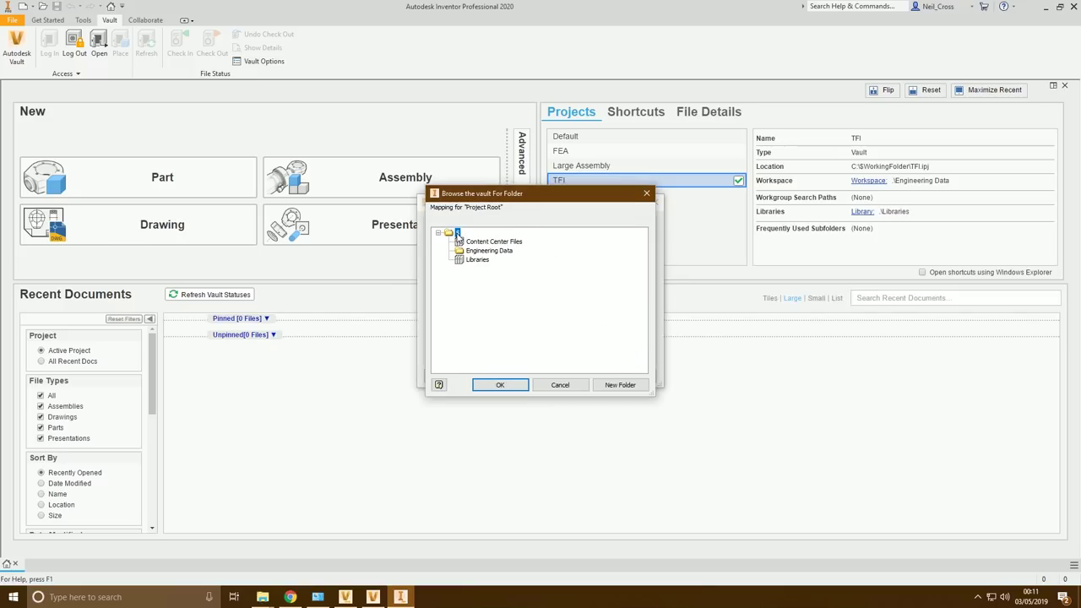
{"action": "left_click", "coordinate": [499, 385]}
{"action": "left_click", "coordinate": [465, 254]}
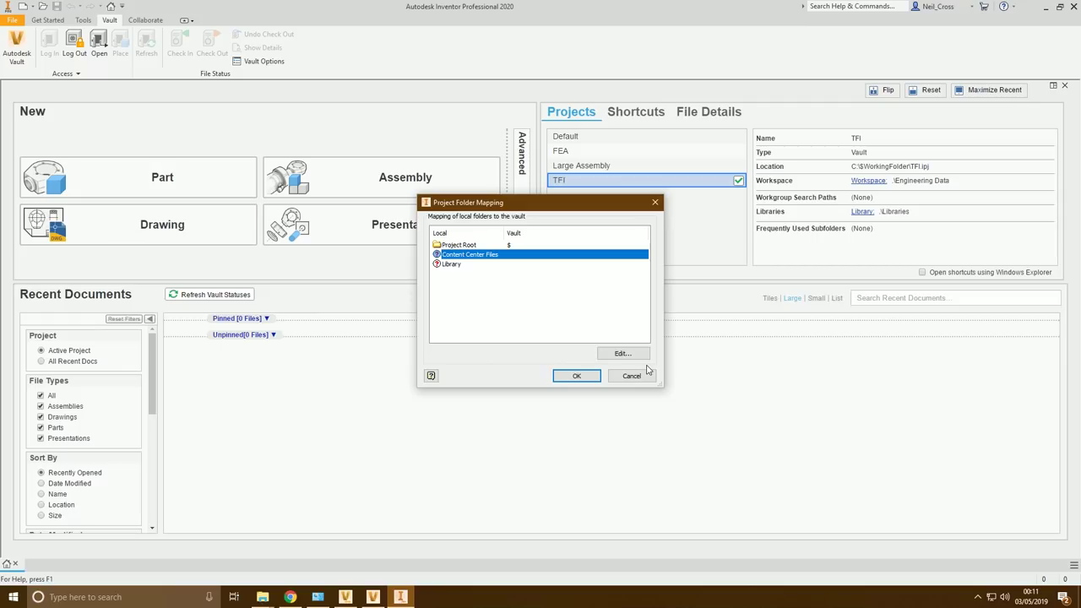
{"action": "left_click", "coordinate": [623, 353]}
{"action": "left_click", "coordinate": [485, 243]}
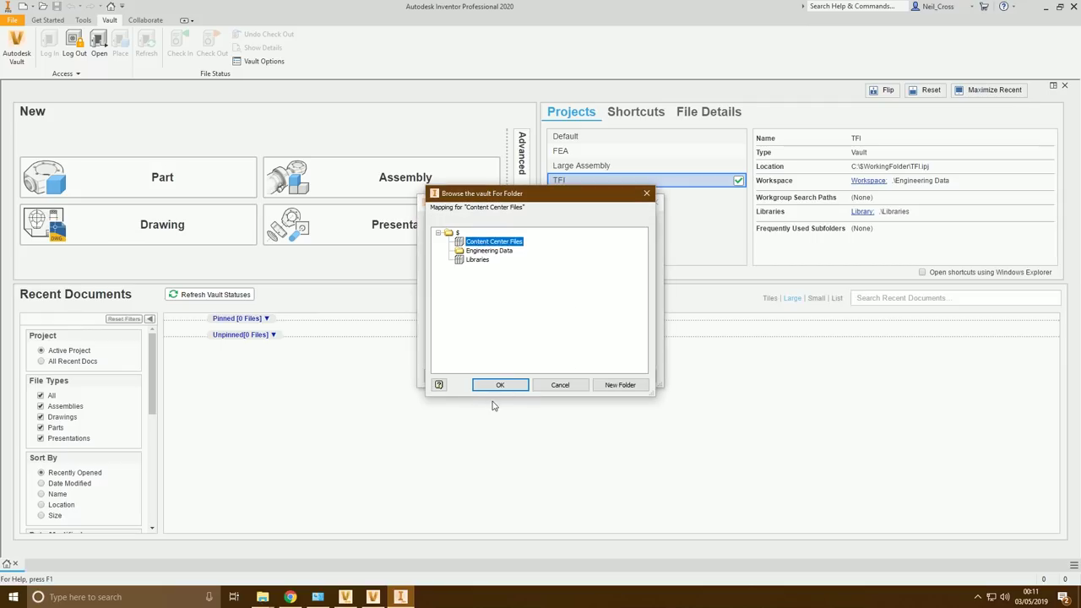
{"action": "left_click", "coordinate": [499, 381]}
Map Library to $/Libraries and apply the folder mappings
{"action": "left_click", "coordinate": [449, 264]}
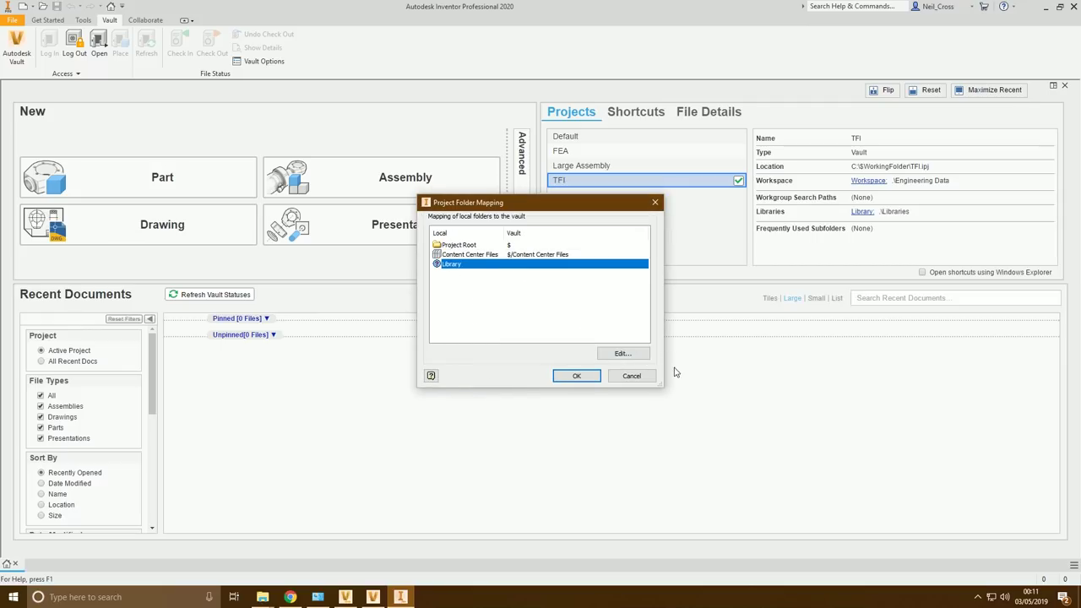
{"action": "left_click", "coordinate": [622, 353]}
{"action": "left_click", "coordinate": [478, 260]}
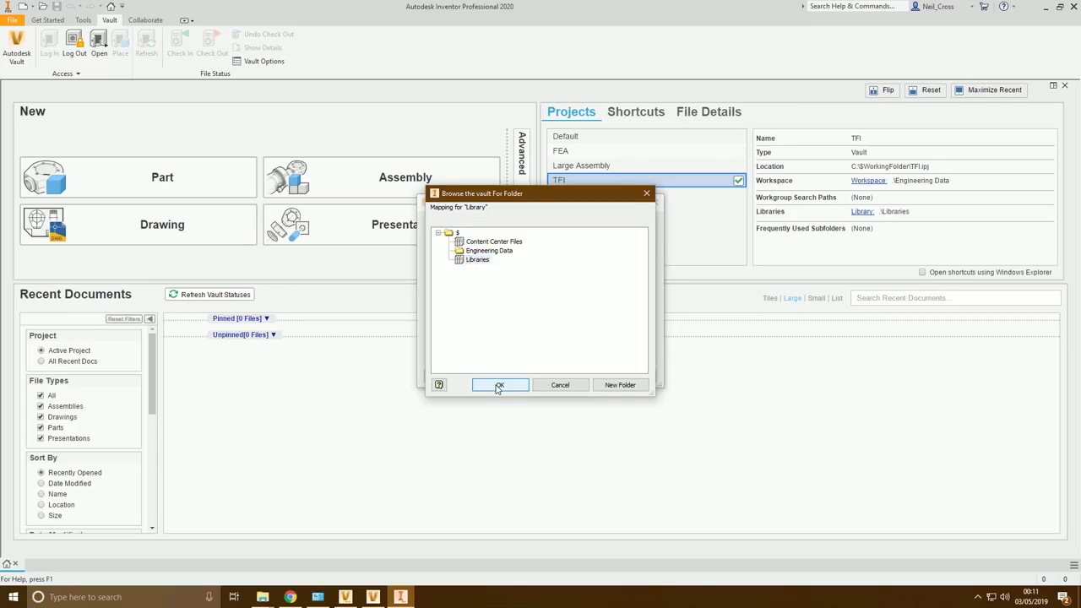
{"action": "left_click", "coordinate": [500, 384]}
{"action": "left_click", "coordinate": [575, 377]}
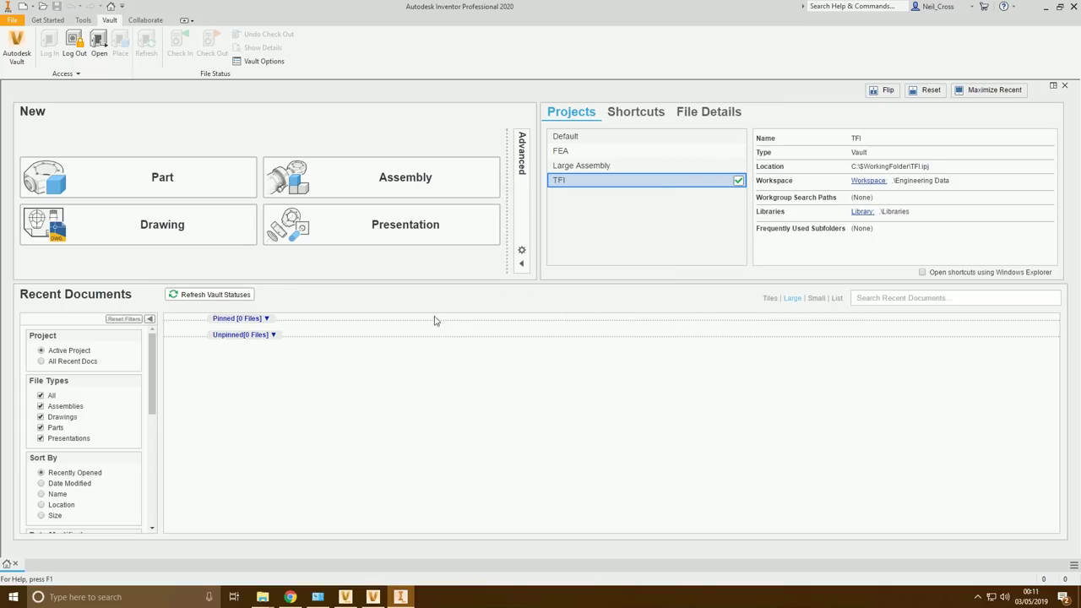
{"action": "left_click", "coordinate": [48, 19]}
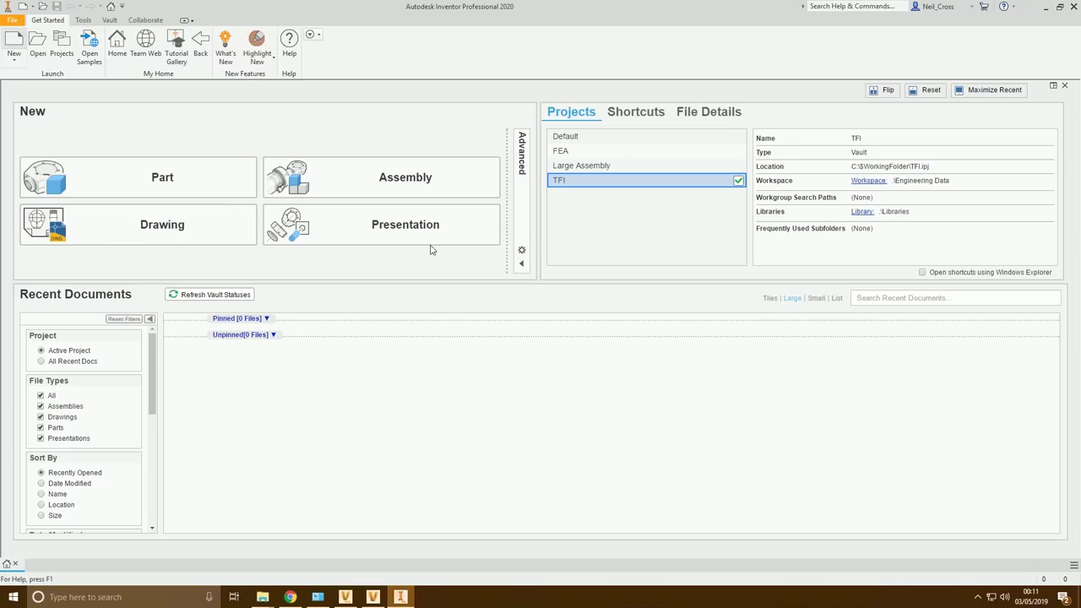
{"action": "key", "text": "ctrl+n"}
Create a Standard.ipt part and save it as Part1.ipt in a new Engineering Data\Test folder
{"action": "double_click", "coordinate": [542, 199]}
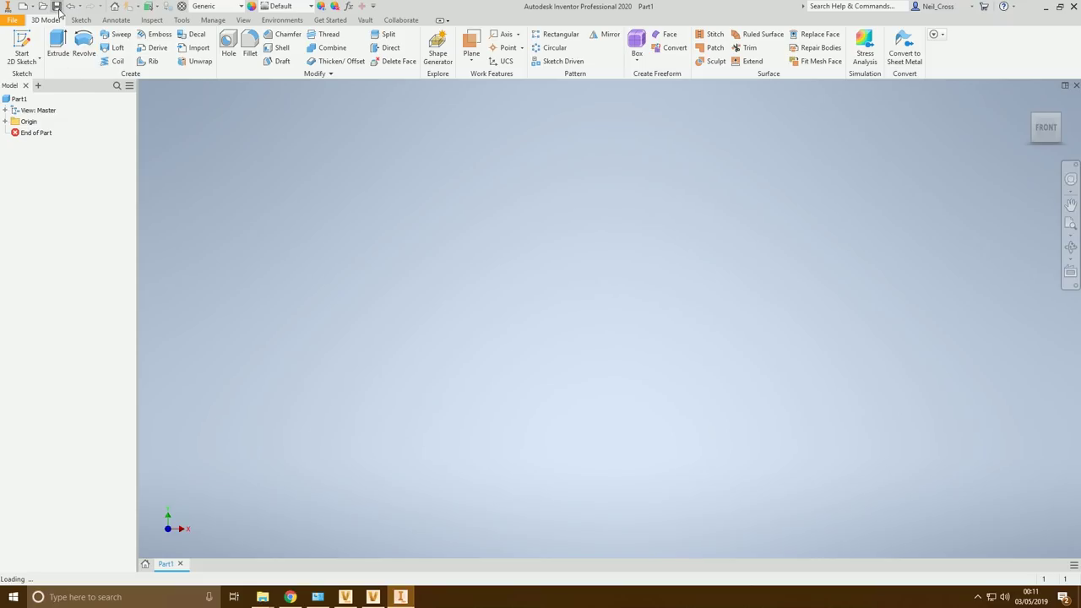
{"action": "left_click", "coordinate": [57, 6]}
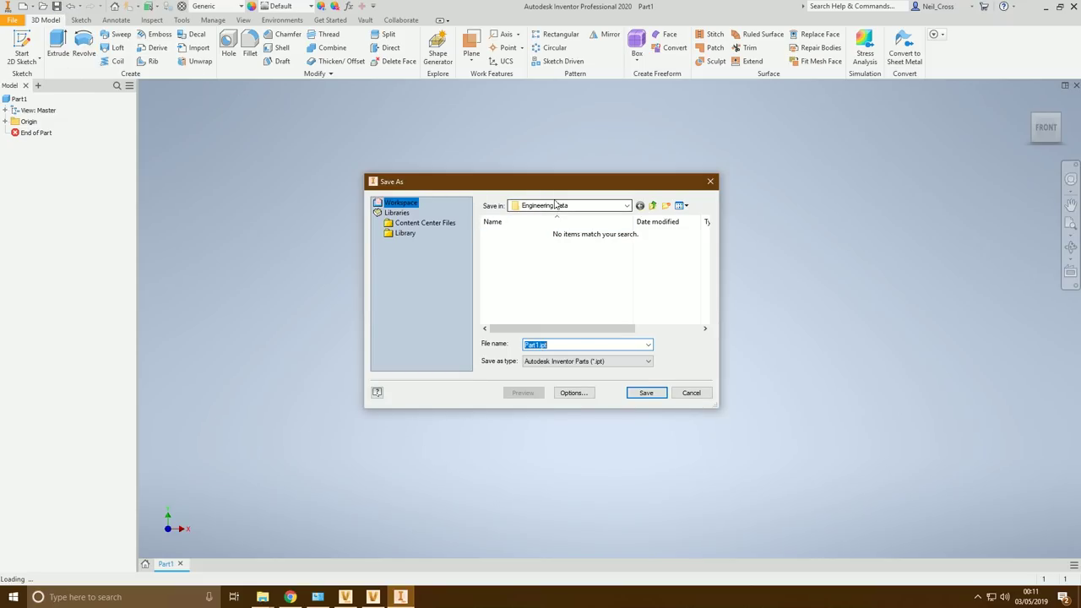
{"action": "left_click", "coordinate": [665, 205]}
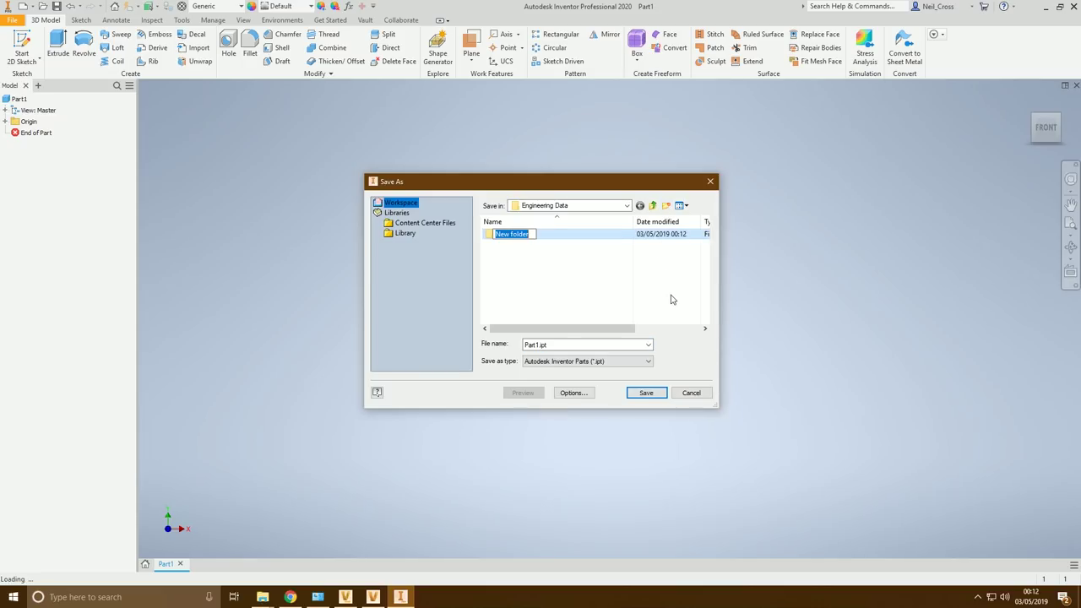
{"action": "type", "text": "Test"}
{"action": "key", "text": "Return"}
{"action": "key", "text": "Return"}
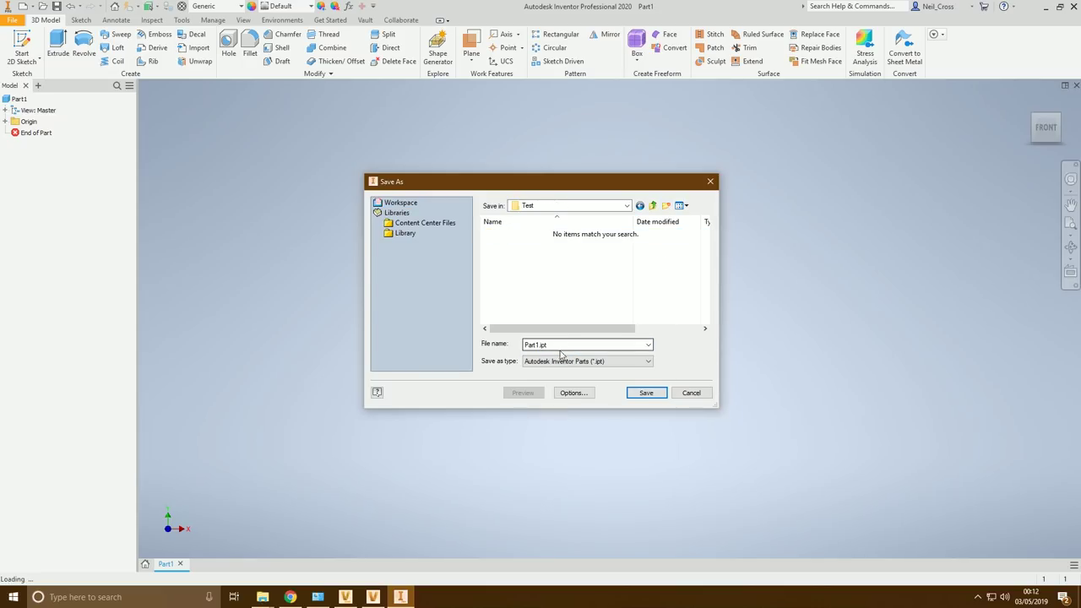
{"action": "left_click", "coordinate": [644, 393]}
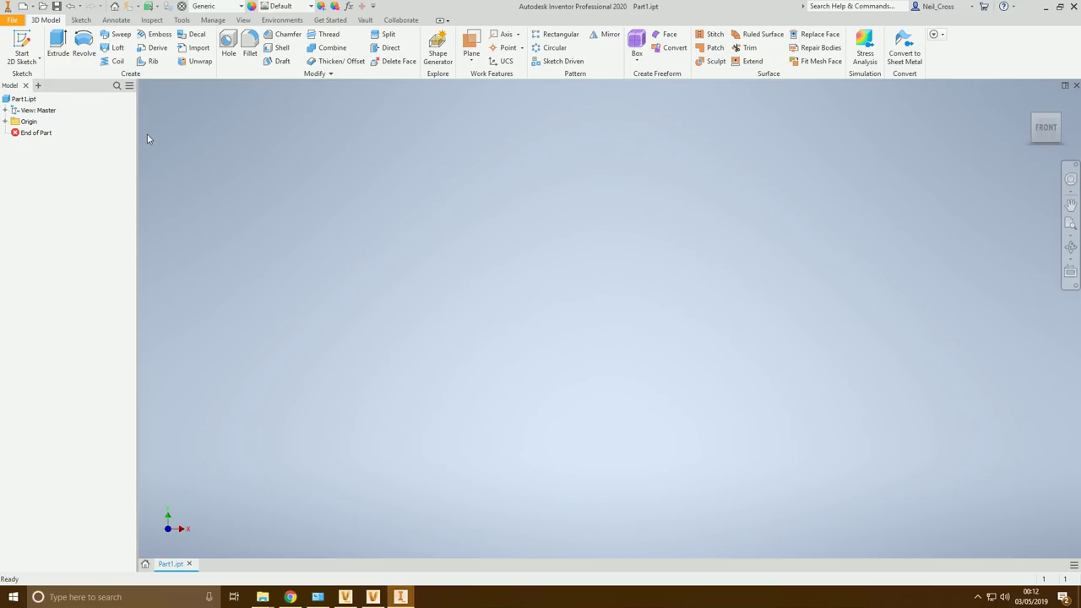
Add the Vault browser and check in Part1.ipt together with TFI.ipj
{"action": "left_click", "coordinate": [38, 85]}
{"action": "left_click", "coordinate": [55, 135]}
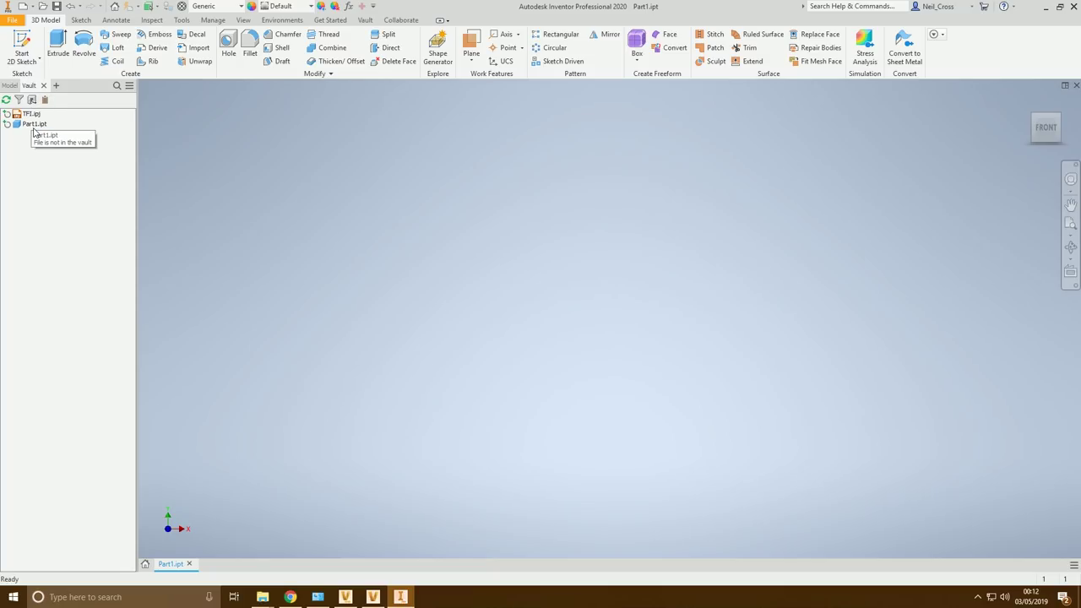
{"action": "right_click", "coordinate": [39, 128]}
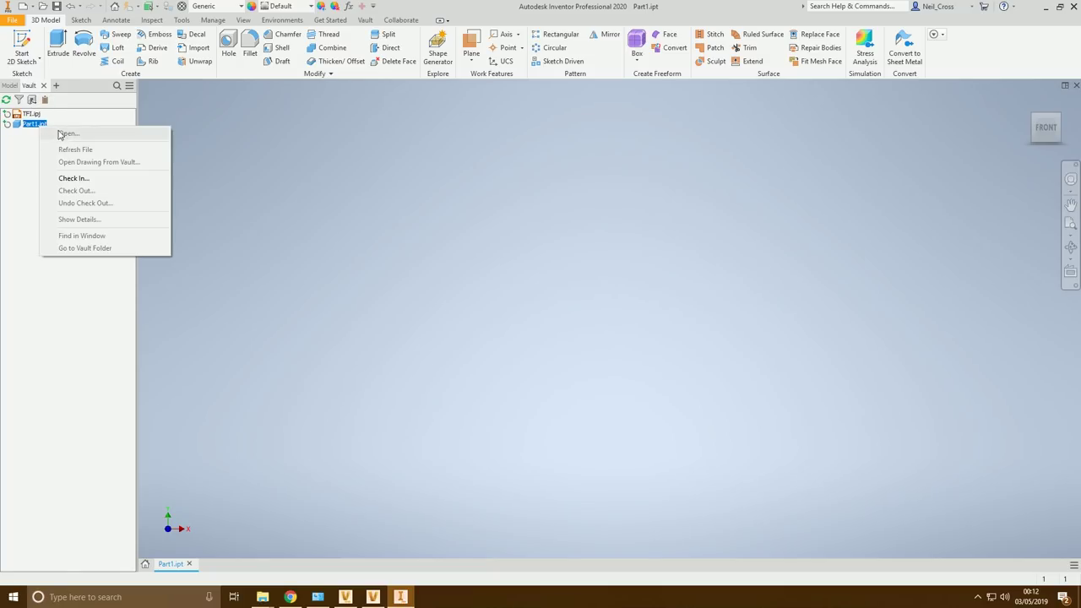
{"action": "left_click", "coordinate": [84, 178]}
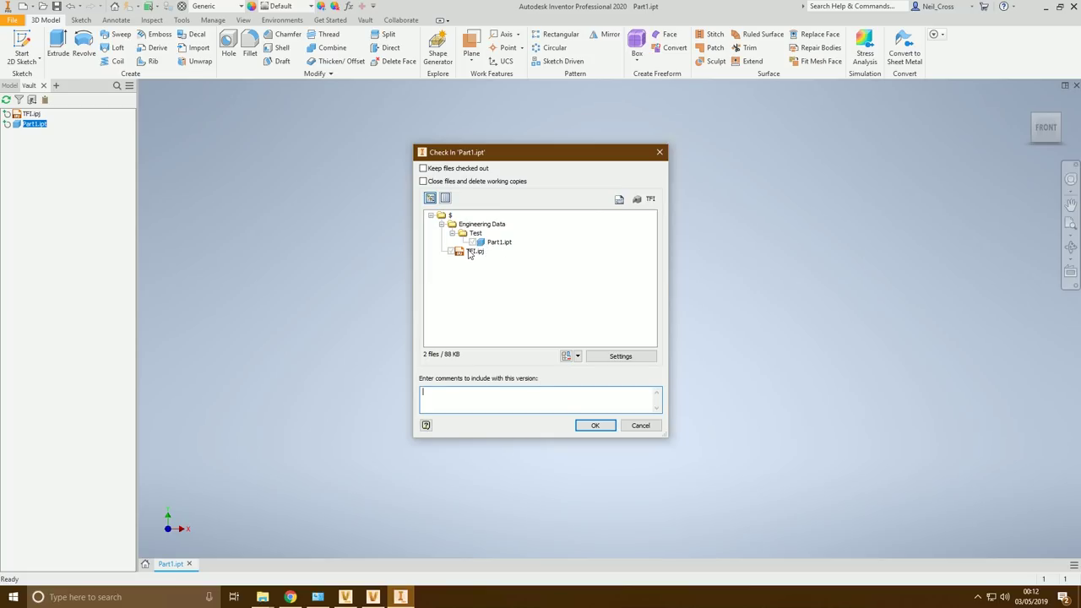
{"action": "left_click", "coordinate": [594, 426]}
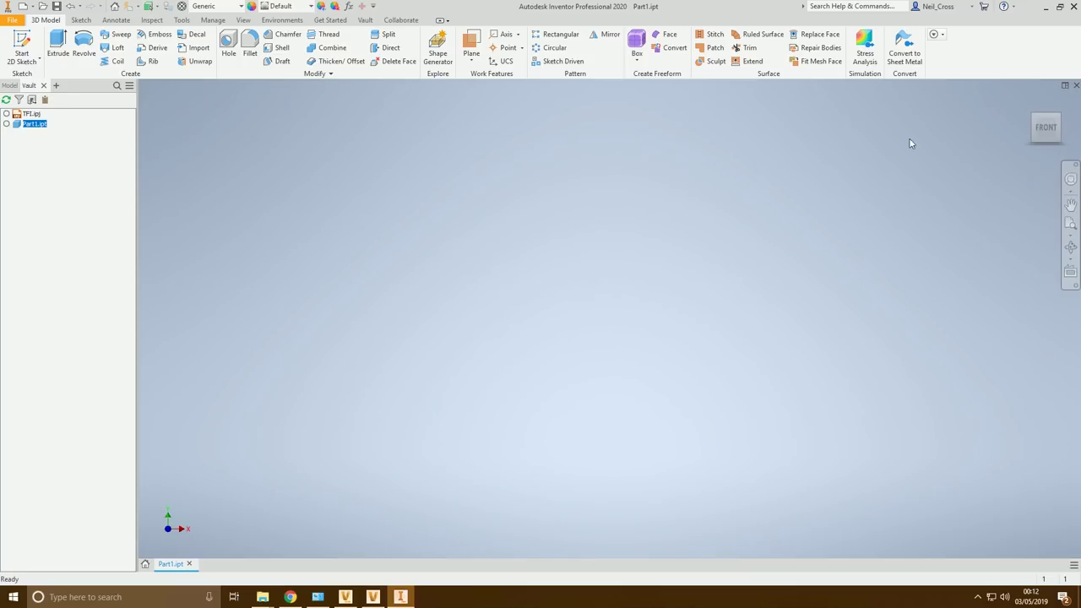
In Vault Basic, view Part1.ipt's version history in the Test folder
{"action": "mouse_move", "coordinate": [379, 601]}
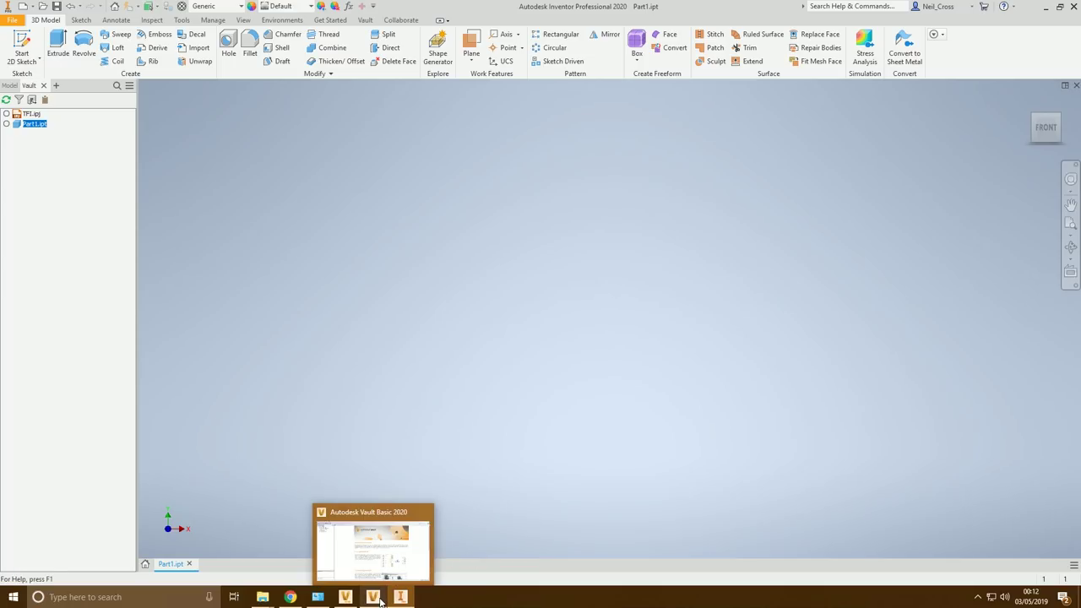
{"action": "left_click", "coordinate": [398, 550]}
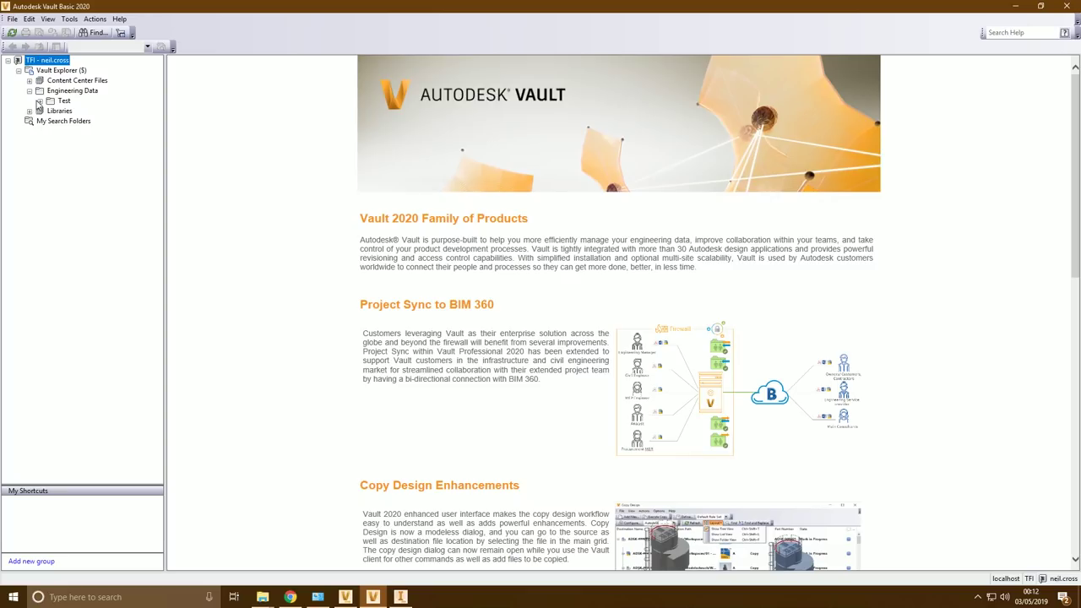
{"action": "left_click", "coordinate": [63, 101]}
{"action": "left_click", "coordinate": [214, 107]}
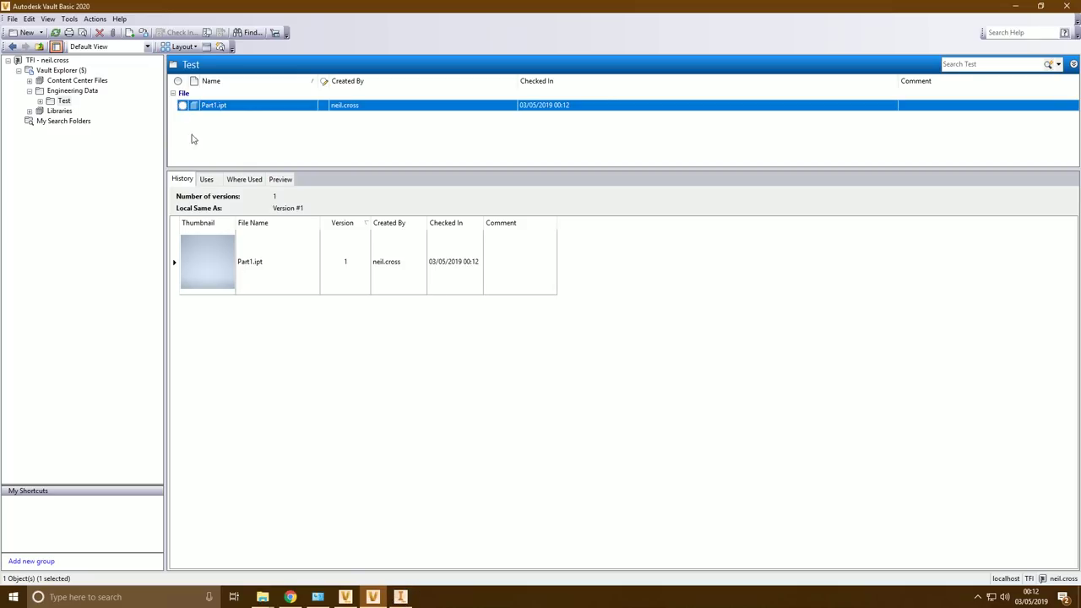
Enforce the working folder from the TFI.ipj project file in Vault Settings, then minimize Vault
{"action": "left_click", "coordinate": [68, 20]}
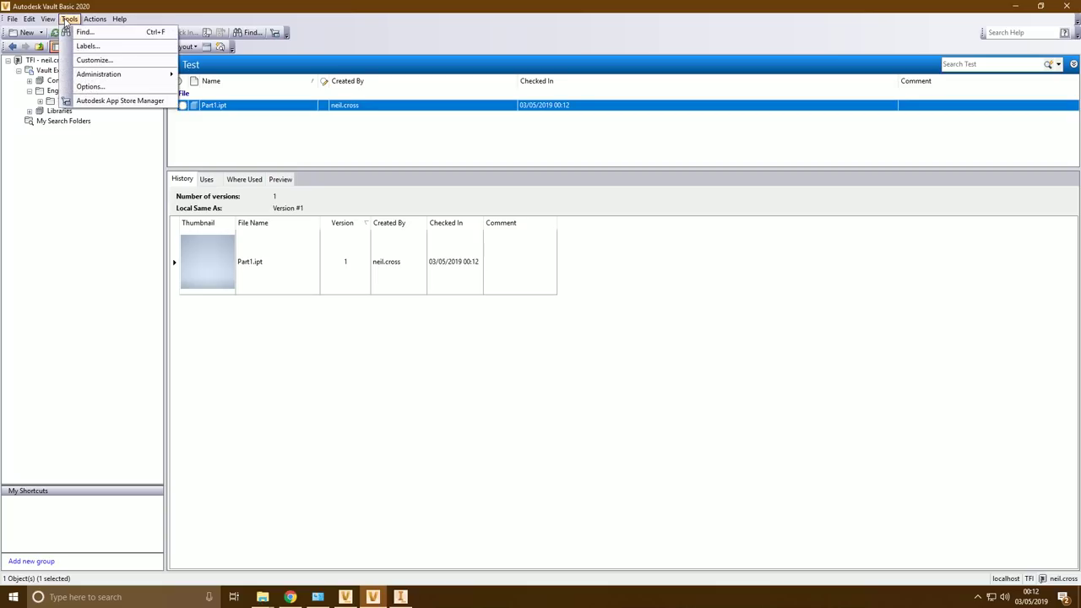
{"action": "mouse_move", "coordinate": [105, 75]}
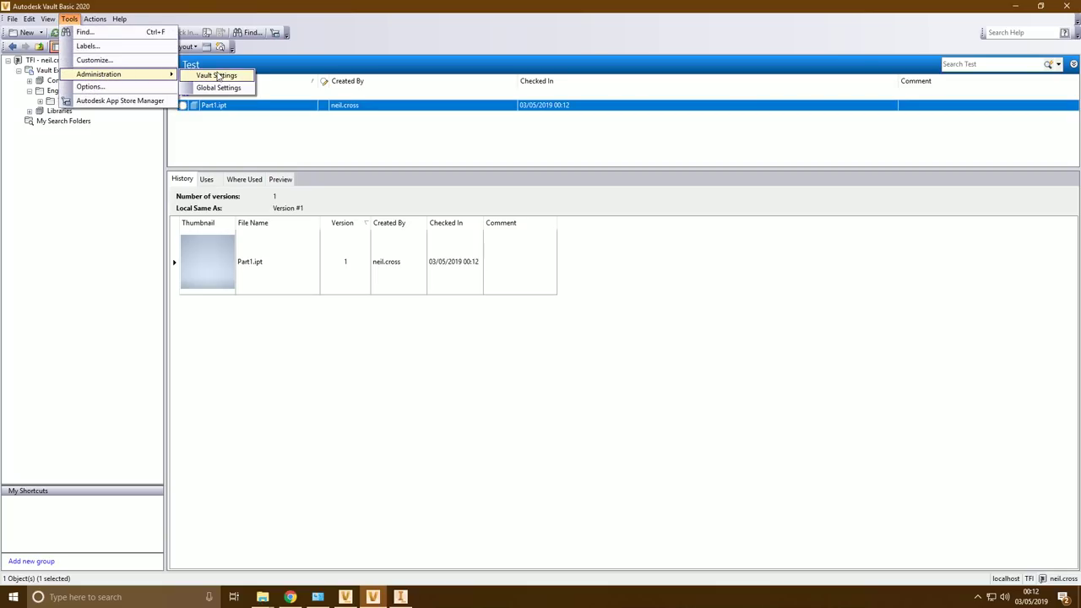
{"action": "left_click", "coordinate": [217, 75]}
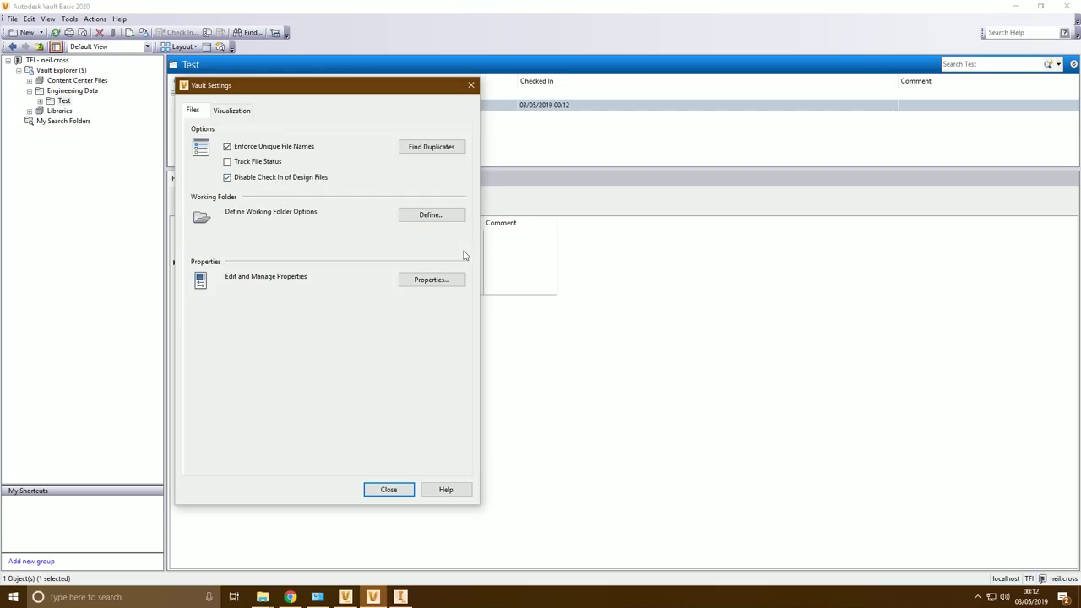
{"action": "left_click", "coordinate": [440, 214]}
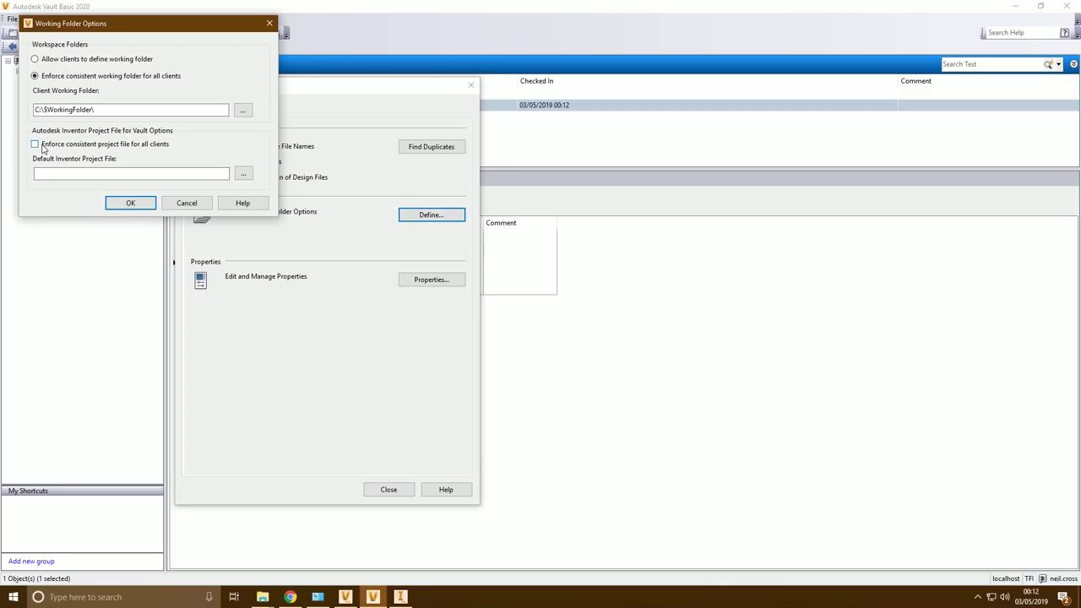
{"action": "left_click", "coordinate": [244, 173]}
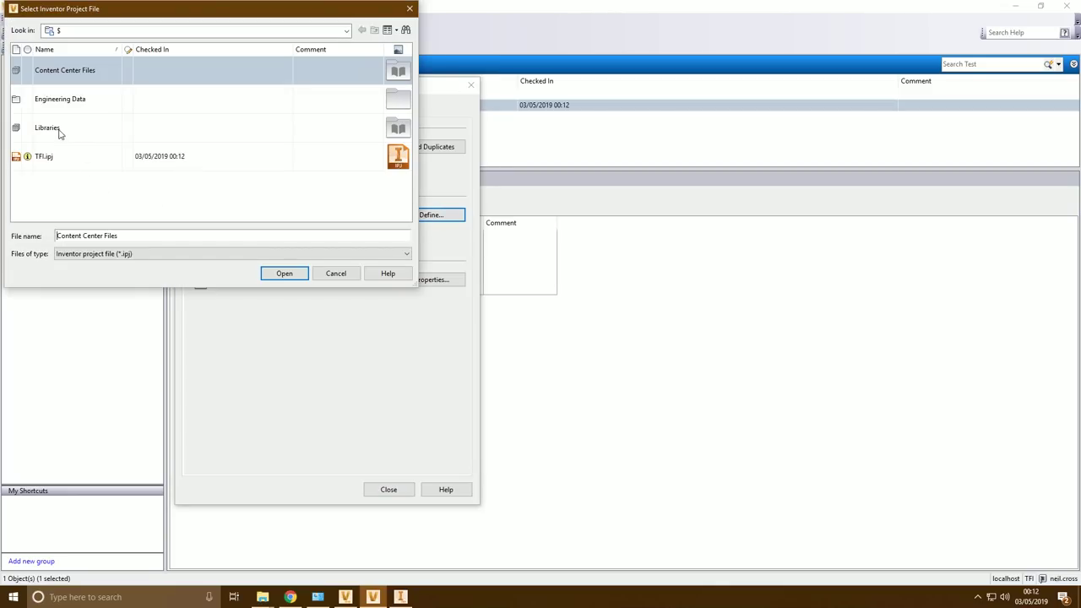
{"action": "left_click", "coordinate": [47, 158]}
{"action": "left_click", "coordinate": [284, 273]}
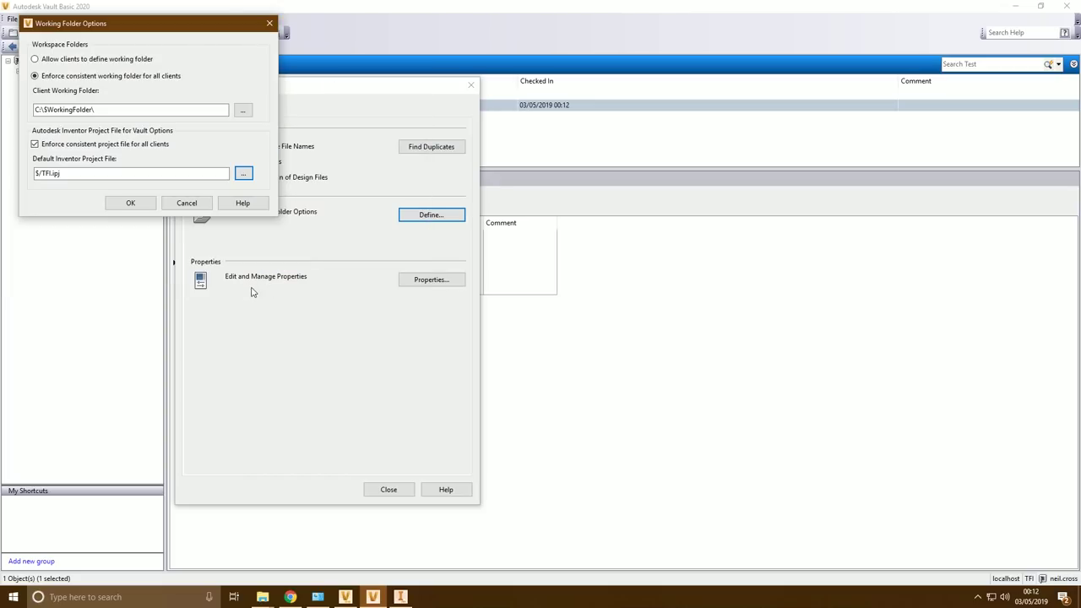
{"action": "left_click", "coordinate": [130, 205]}
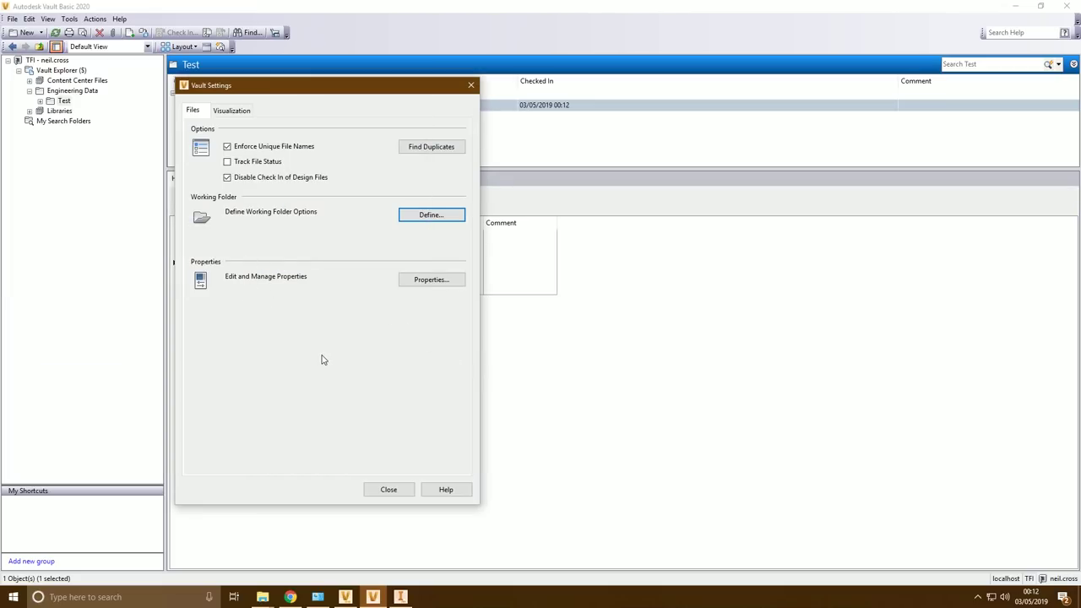
{"action": "left_click", "coordinate": [386, 488]}
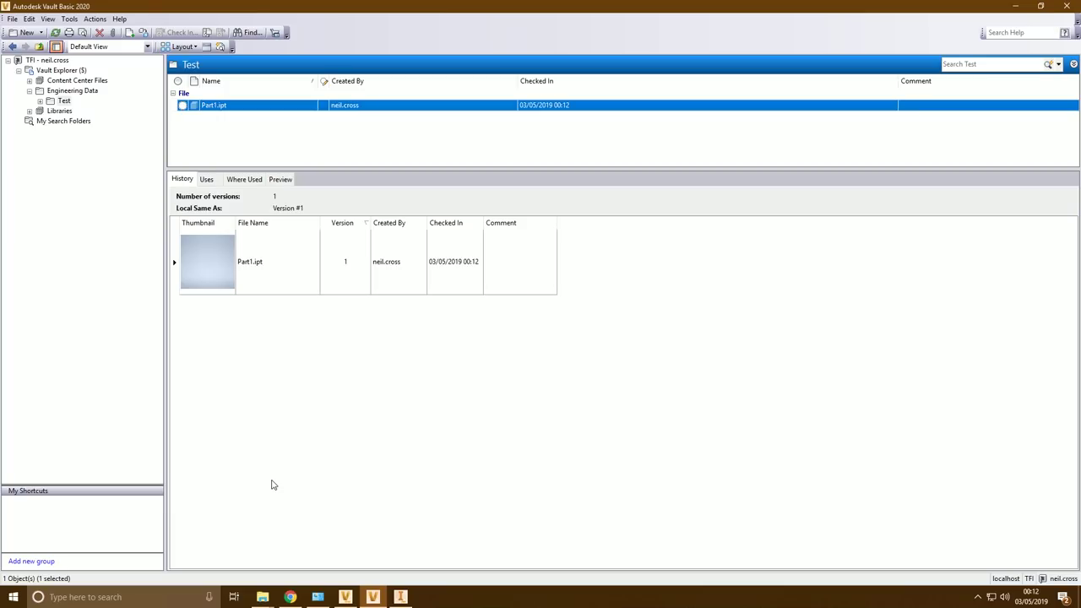
{"action": "left_click", "coordinate": [1018, 10]}
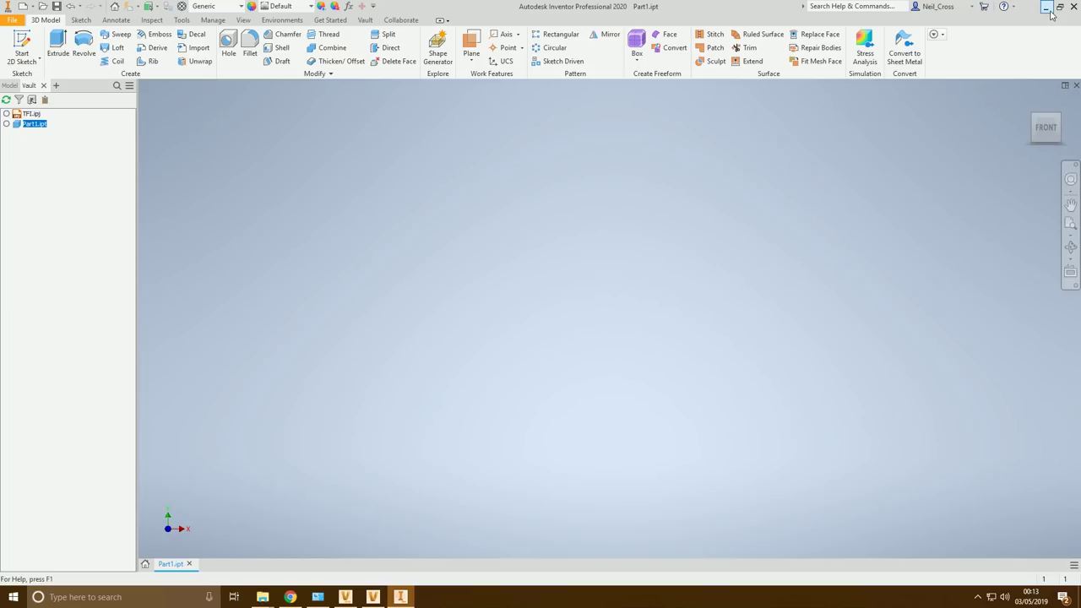
Browse C:\VaultData\VaultSQL down to the MSSQL folder, then return to C:\
{"action": "left_click", "coordinate": [1047, 8]}
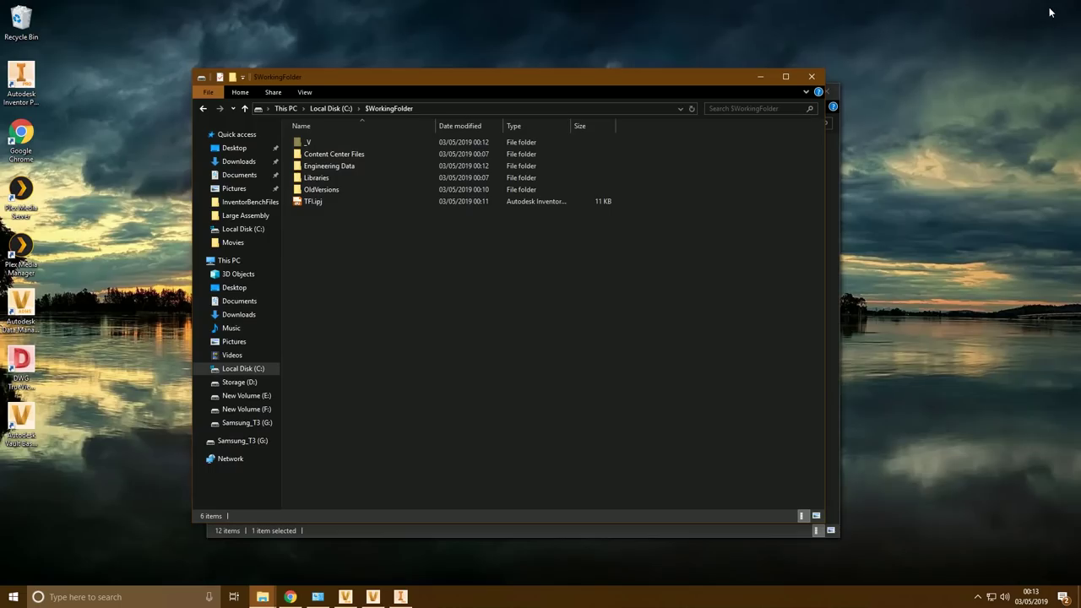
{"action": "left_click", "coordinate": [236, 369]}
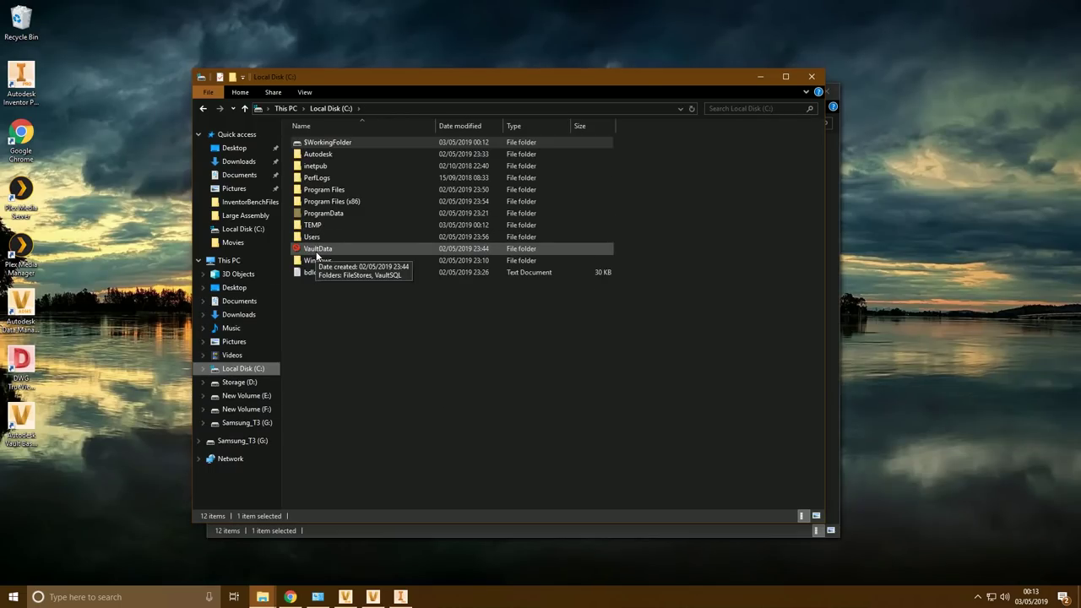
{"action": "double_click", "coordinate": [316, 249]}
{"action": "key", "text": "BackSpace"}
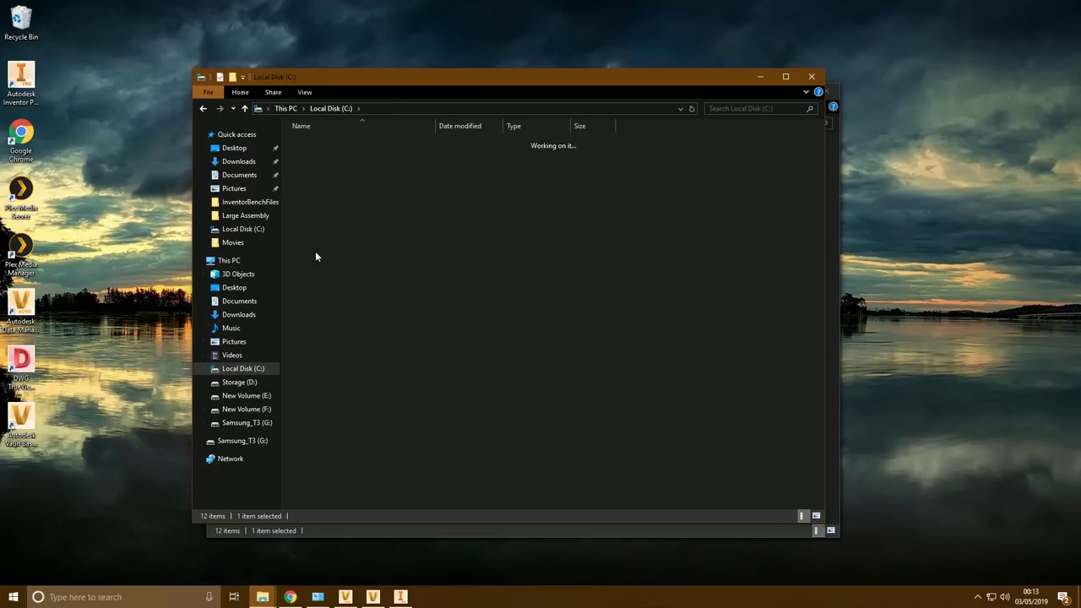
{"action": "double_click", "coordinate": [315, 251]}
{"action": "double_click", "coordinate": [316, 158]}
{"action": "double_click", "coordinate": [318, 144]}
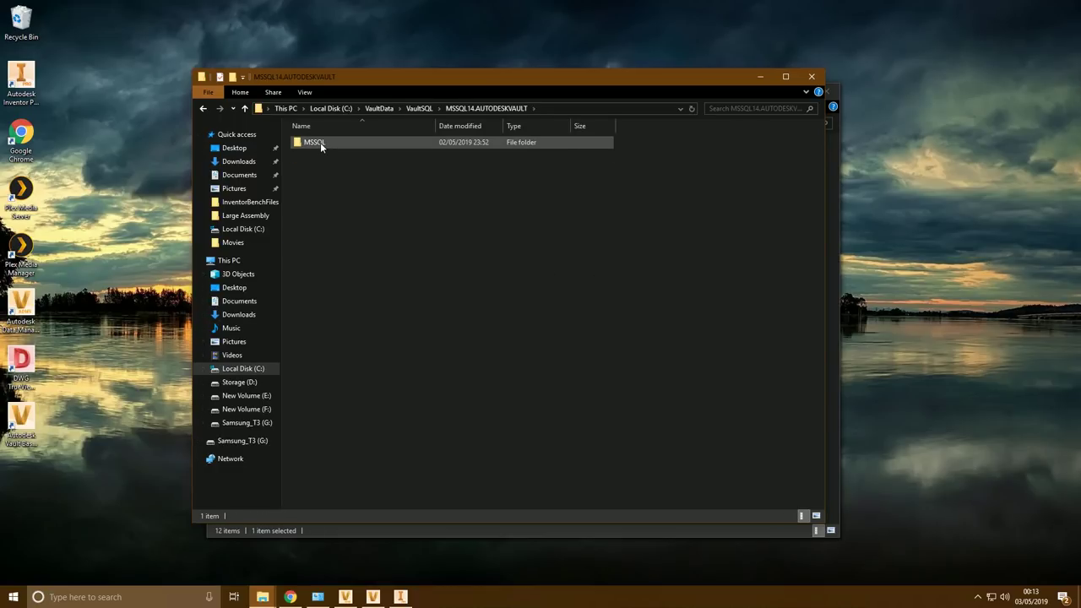
{"action": "double_click", "coordinate": [320, 142]}
{"action": "left_click", "coordinate": [331, 108]}
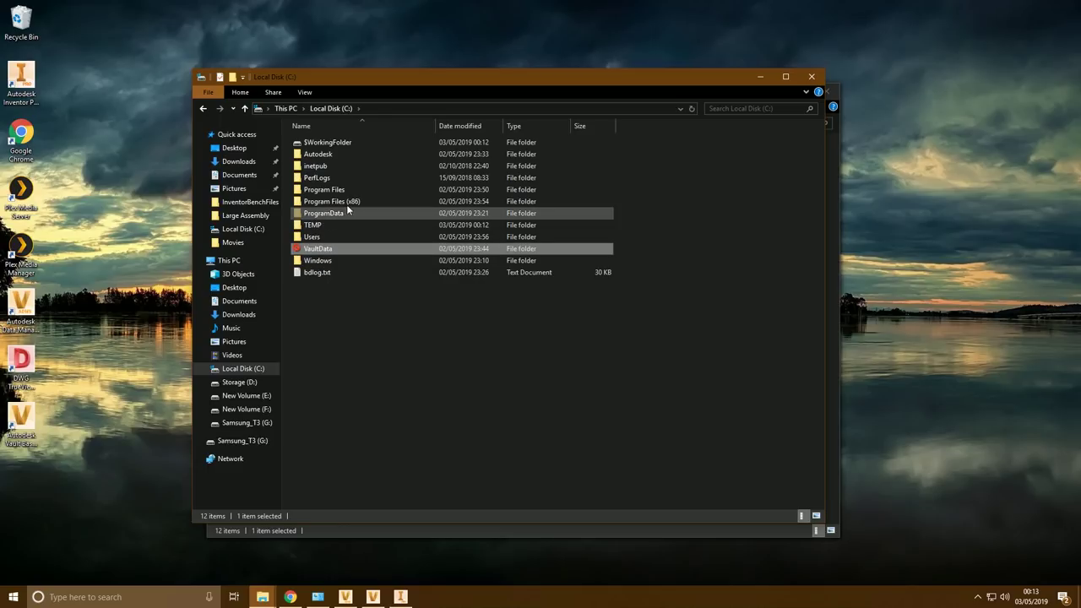
Look inside C:\Program Files\Microsoft SQL Server, return to C:\, and bring up the server console
{"action": "double_click", "coordinate": [325, 189]}
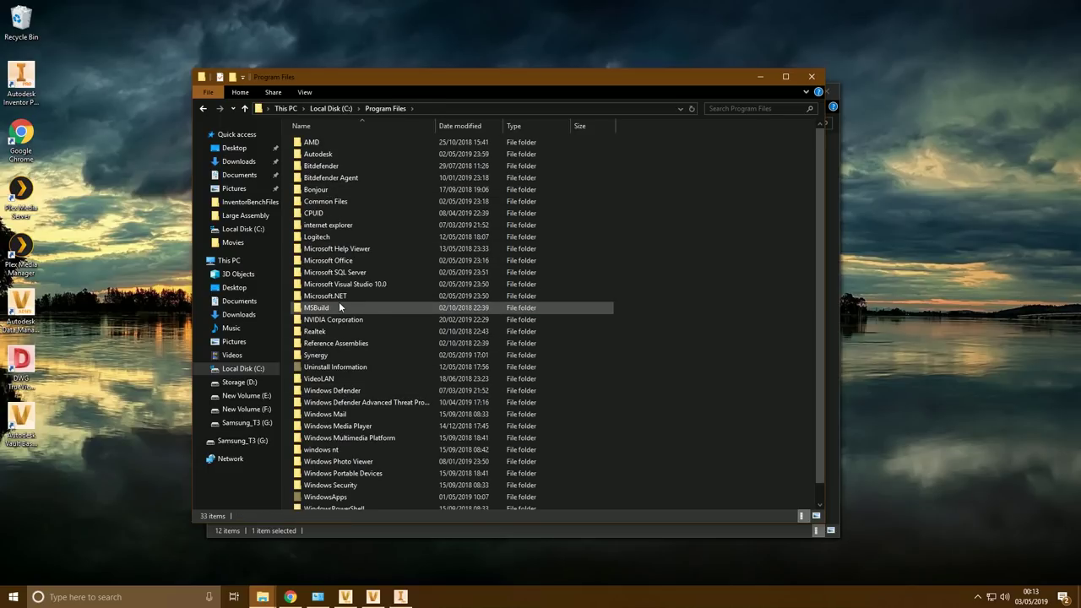
{"action": "double_click", "coordinate": [338, 272]}
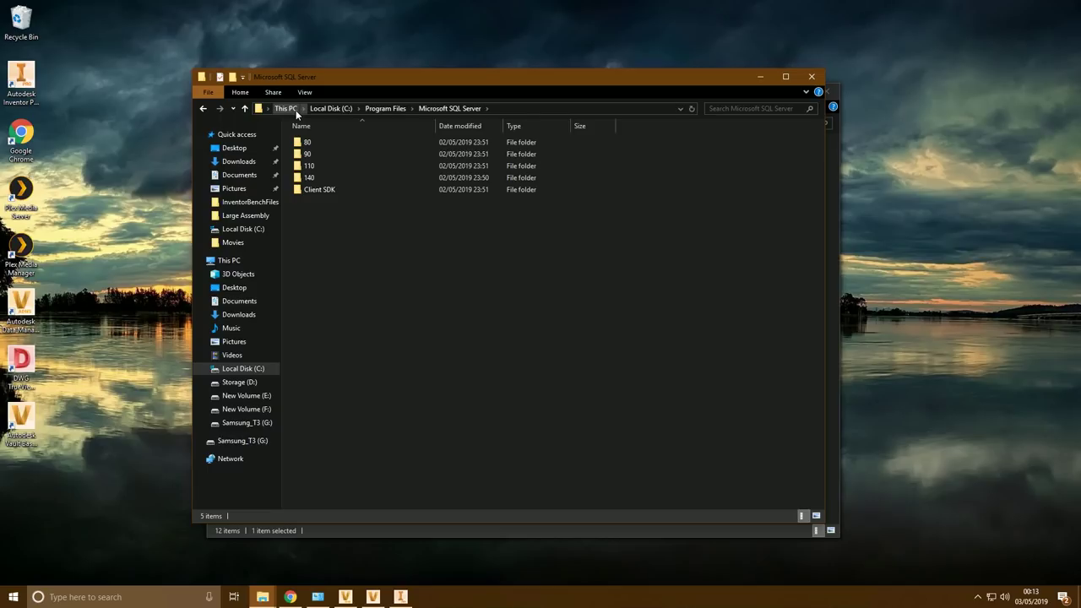
{"action": "left_click", "coordinate": [341, 108]}
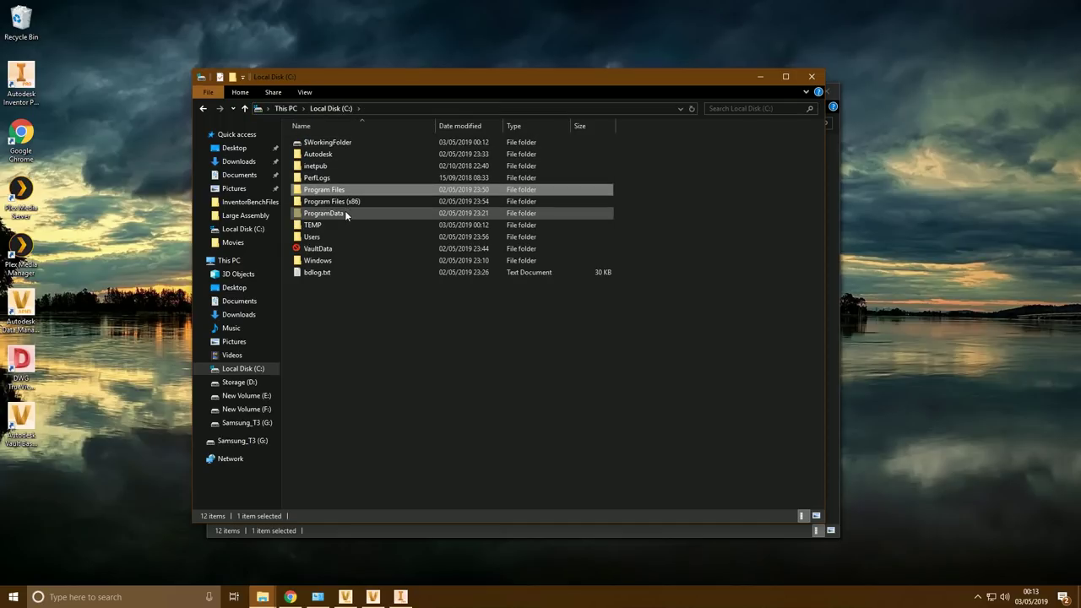
{"action": "left_click", "coordinate": [321, 250]}
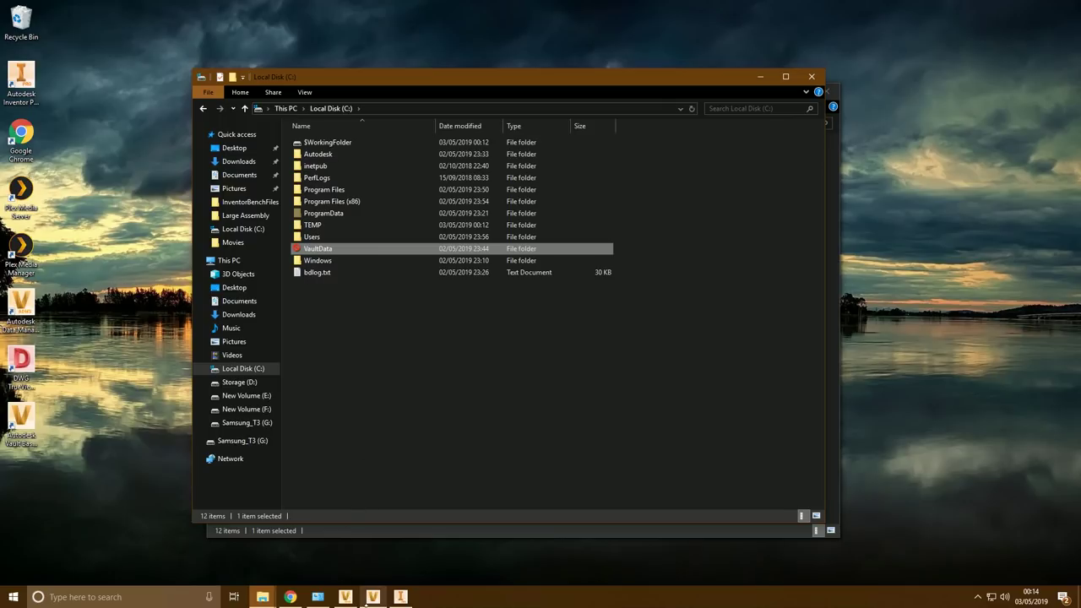
{"action": "left_click", "coordinate": [344, 597]}
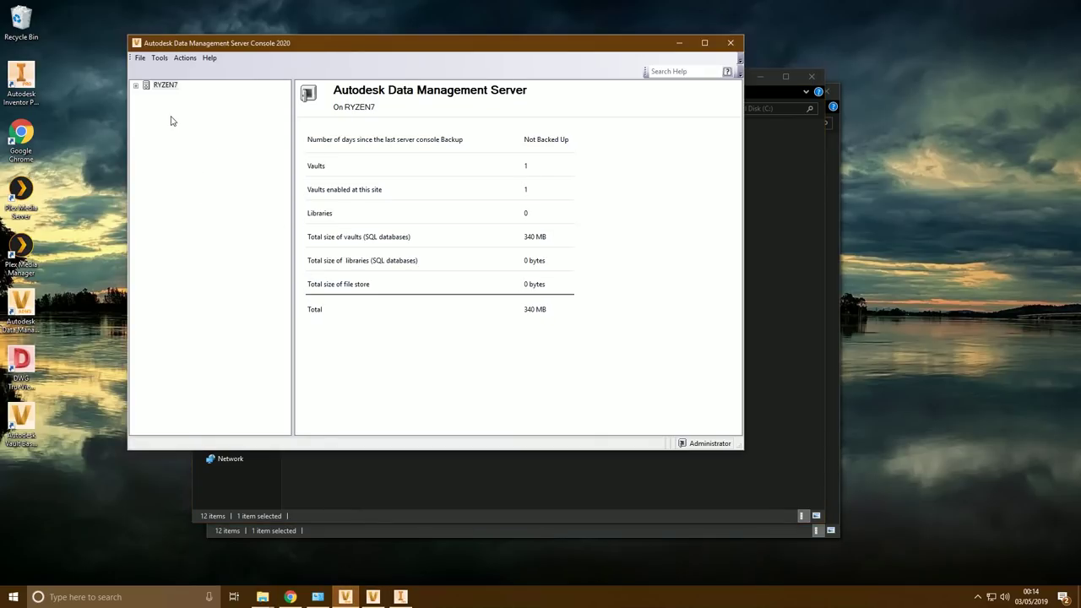
Back up the vault to the Desktop with backup-file validation enabled
{"action": "left_click", "coordinate": [158, 58]}
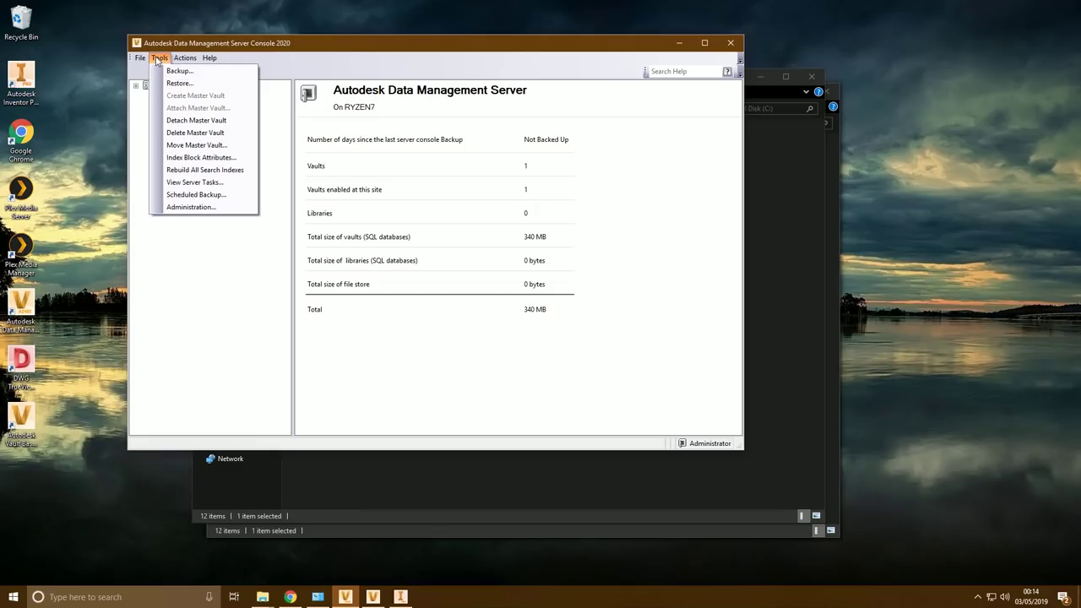
{"action": "left_click", "coordinate": [169, 71]}
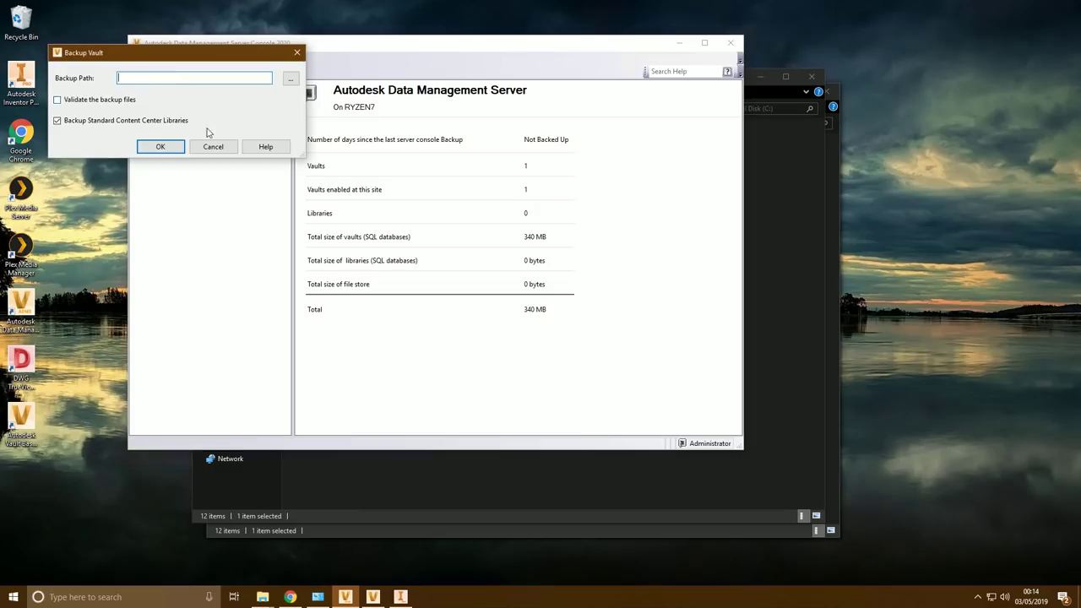
{"action": "left_click", "coordinate": [290, 79]}
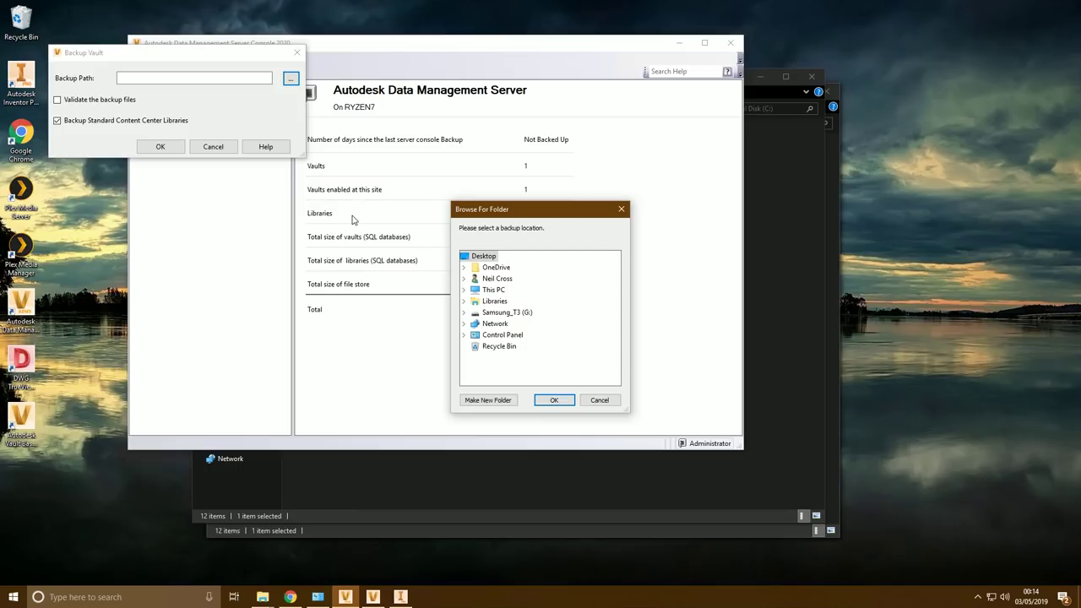
{"action": "left_click", "coordinate": [568, 406]}
{"action": "left_click", "coordinate": [116, 102]}
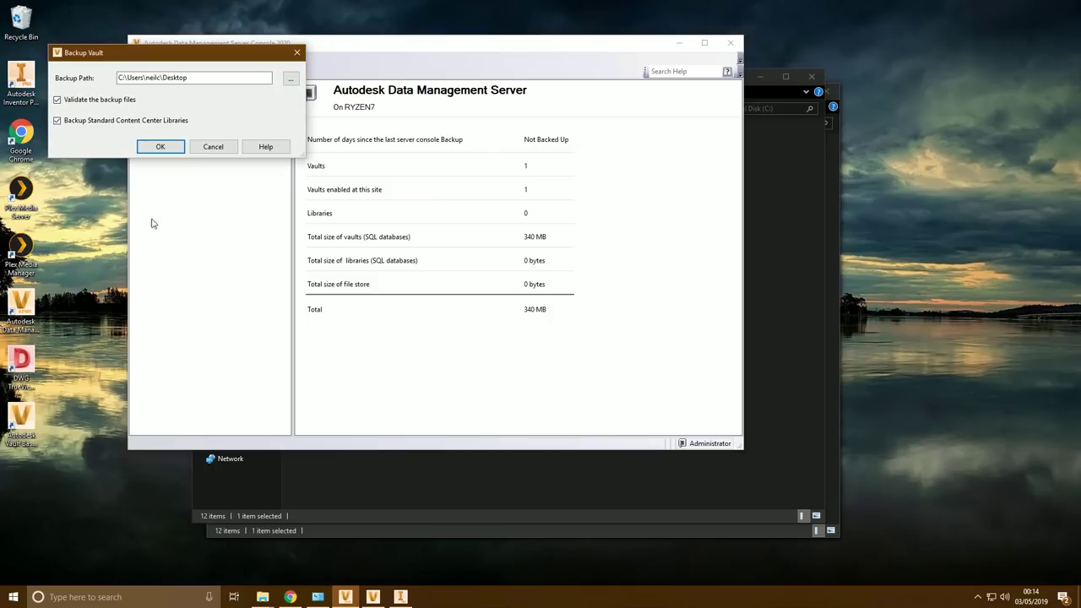
{"action": "left_click", "coordinate": [160, 146]}
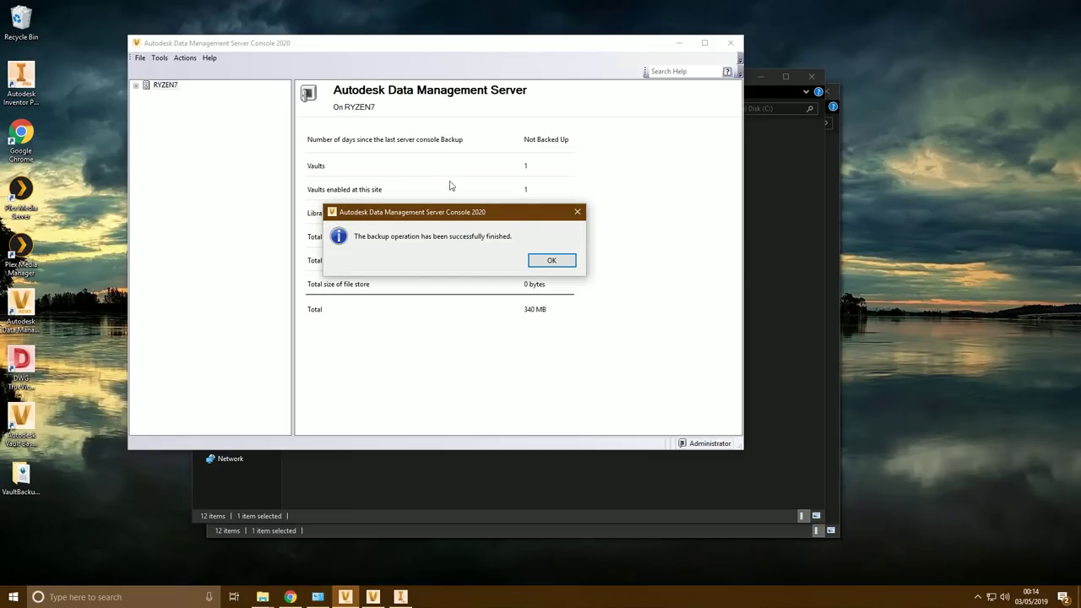
{"action": "left_click", "coordinate": [551, 260]}
Check the VaultBackup folder's size in Properties, then close the server console
{"action": "left_click", "coordinate": [22, 477]}
{"action": "right_click", "coordinate": [21, 477]}
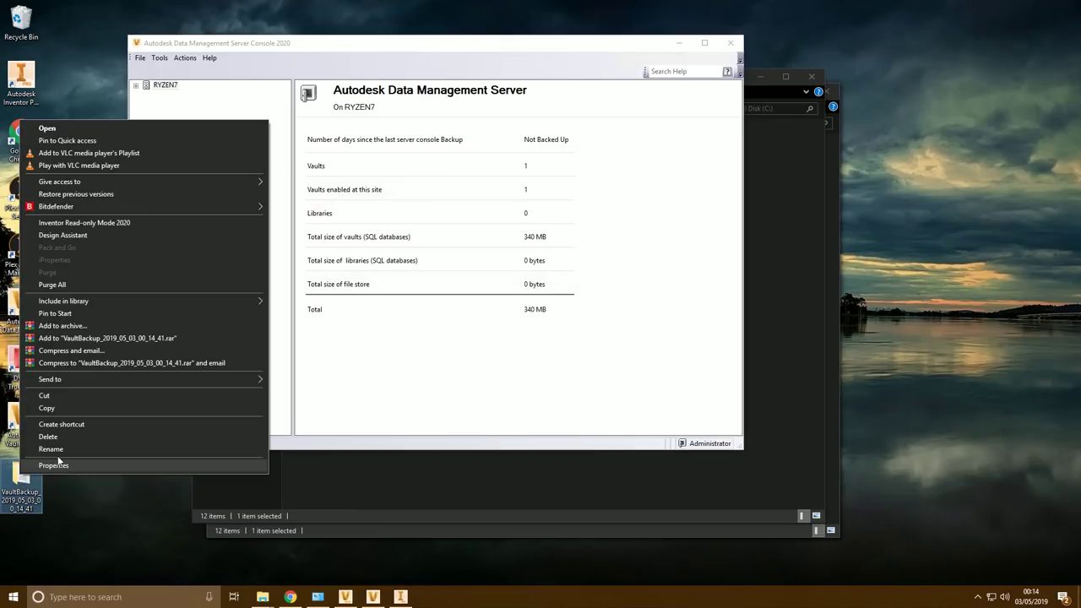
{"action": "left_click", "coordinate": [51, 474]}
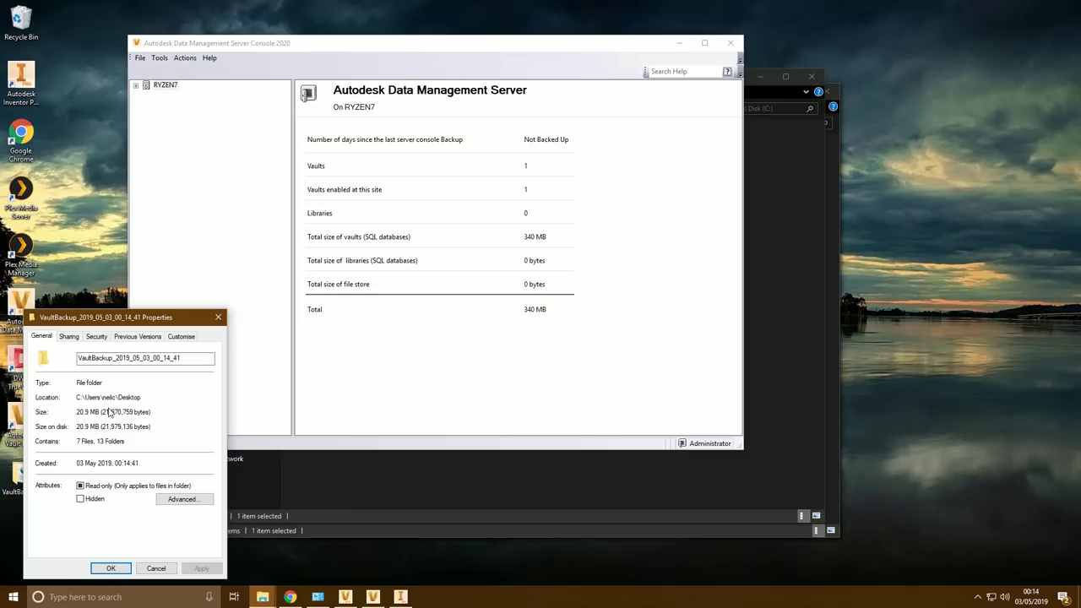
{"action": "left_click", "coordinate": [217, 319]}
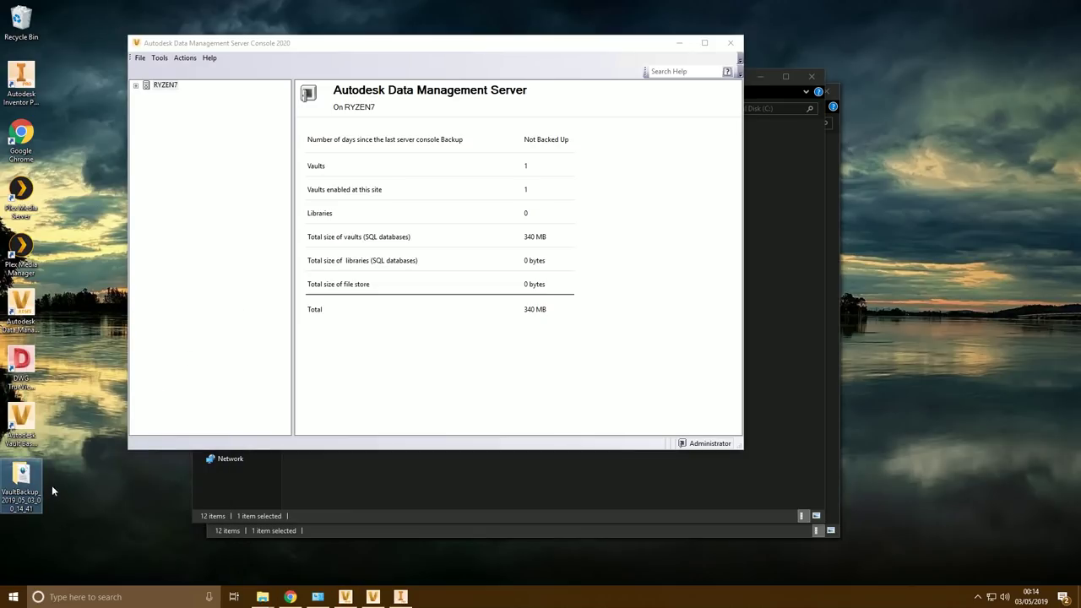
{"action": "left_click", "coordinate": [26, 482]}
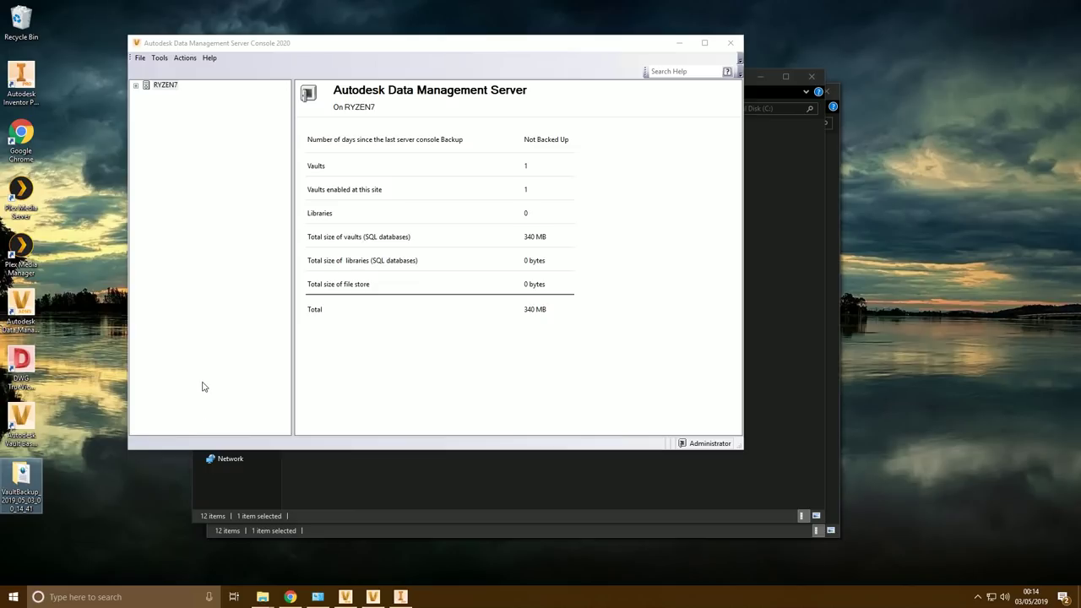
{"action": "left_click", "coordinate": [730, 43]}
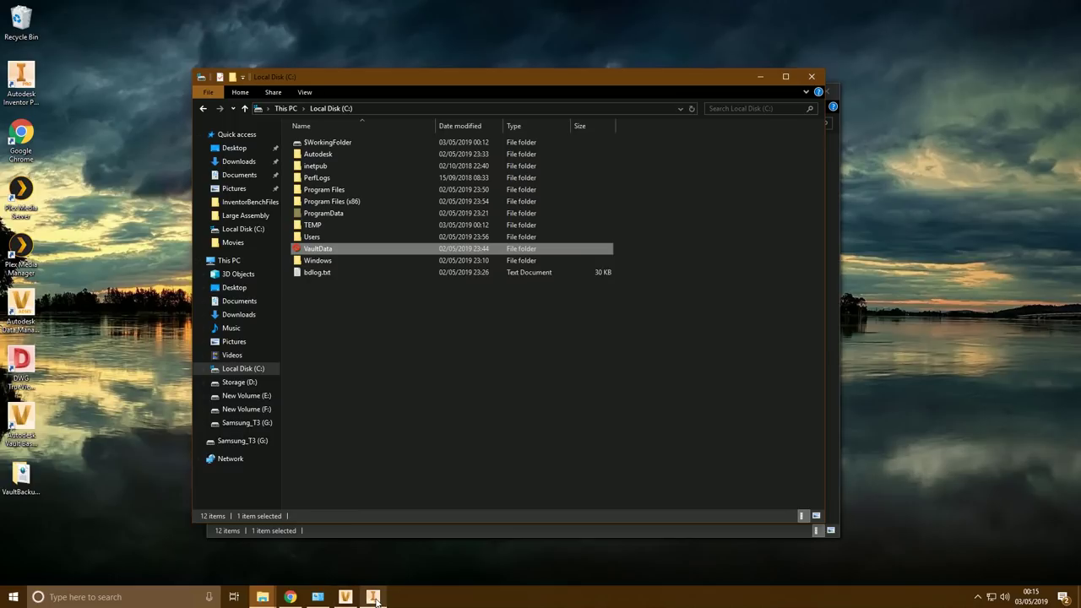
Review the user list via Global Settings > Manage Users, then close both dialogs
{"action": "left_click", "coordinate": [346, 597]}
{"action": "left_click", "coordinate": [70, 19]}
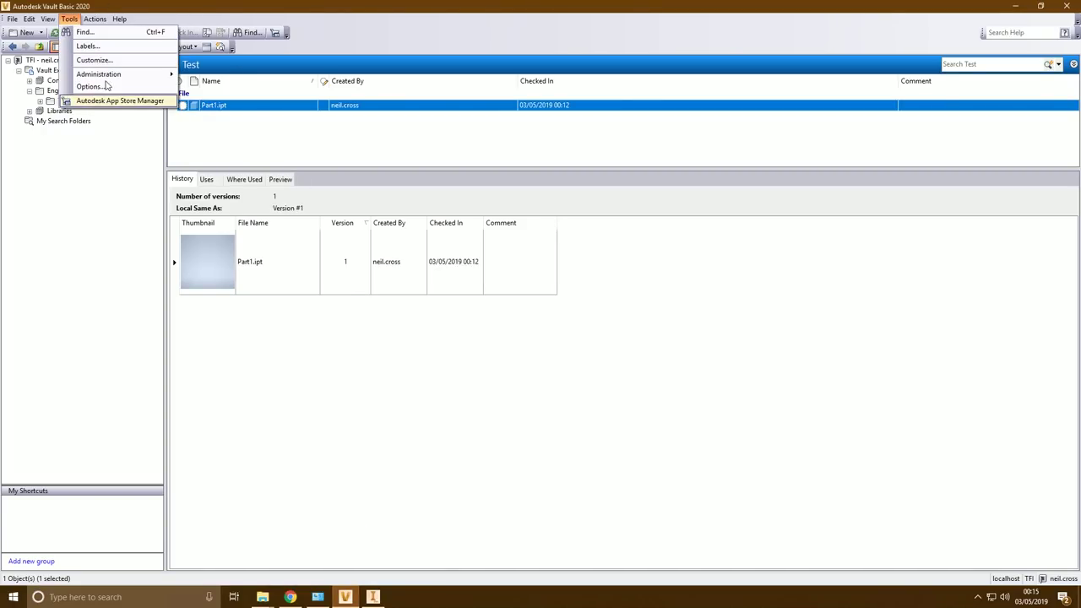
{"action": "mouse_move", "coordinate": [96, 71]}
{"action": "left_click", "coordinate": [216, 86]}
{"action": "left_click", "coordinate": [430, 150]}
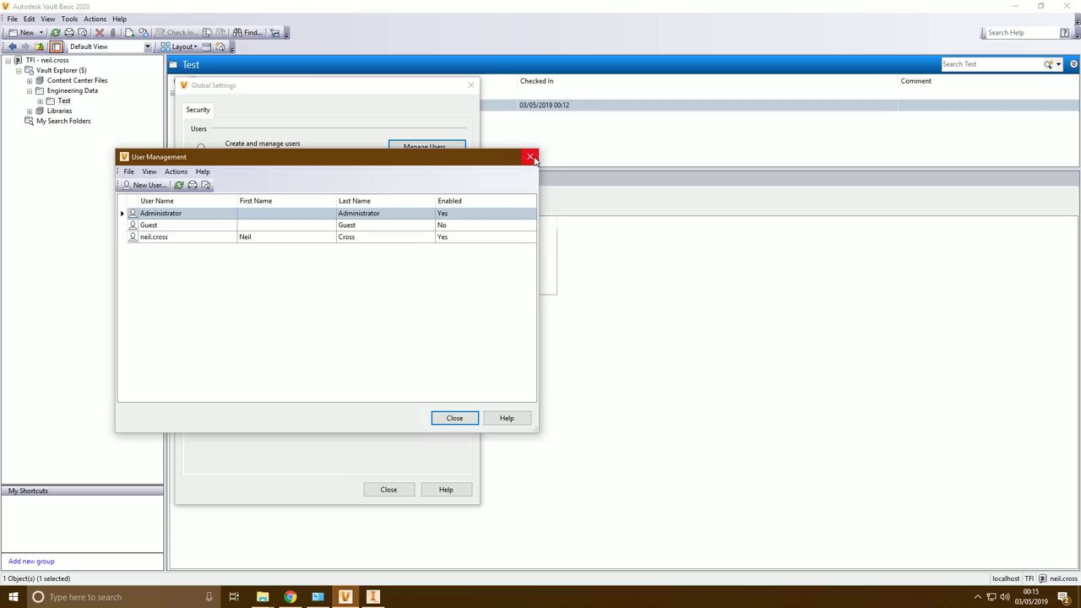
{"action": "left_click", "coordinate": [529, 156]}
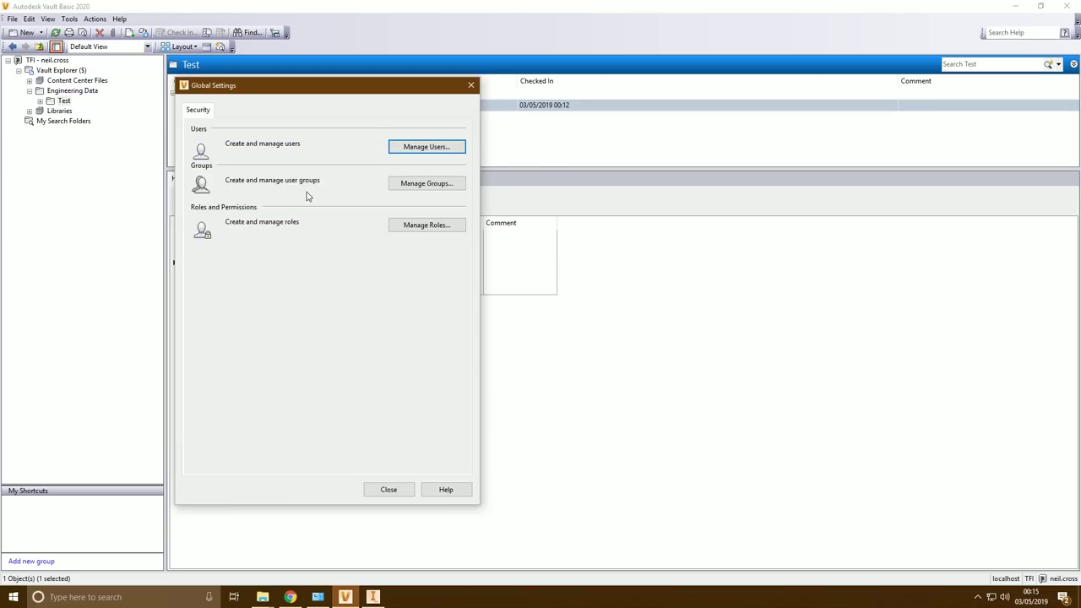
{"action": "left_click", "coordinate": [471, 85]}
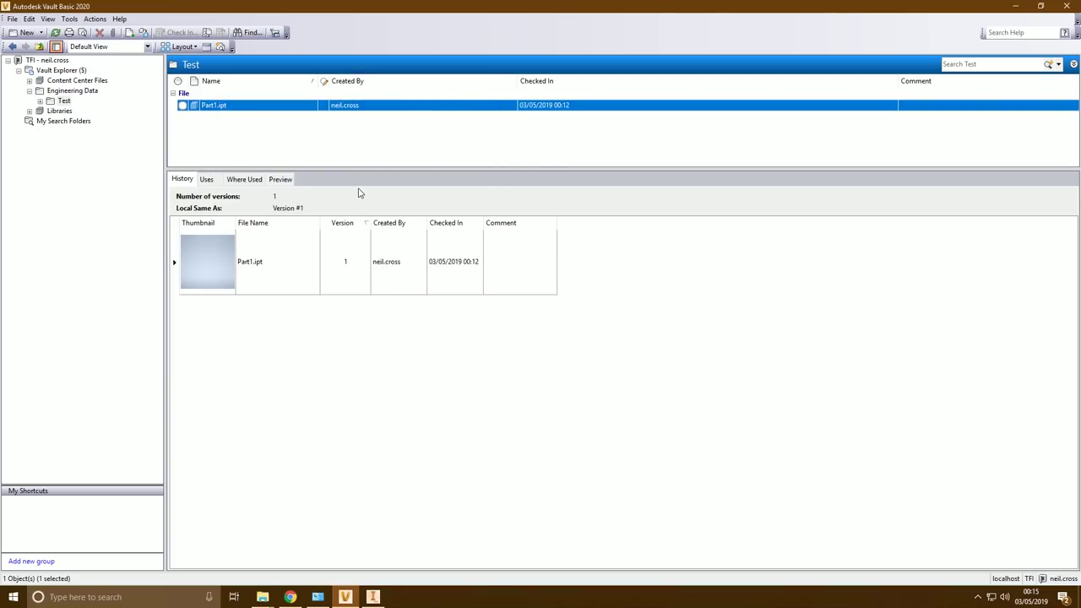